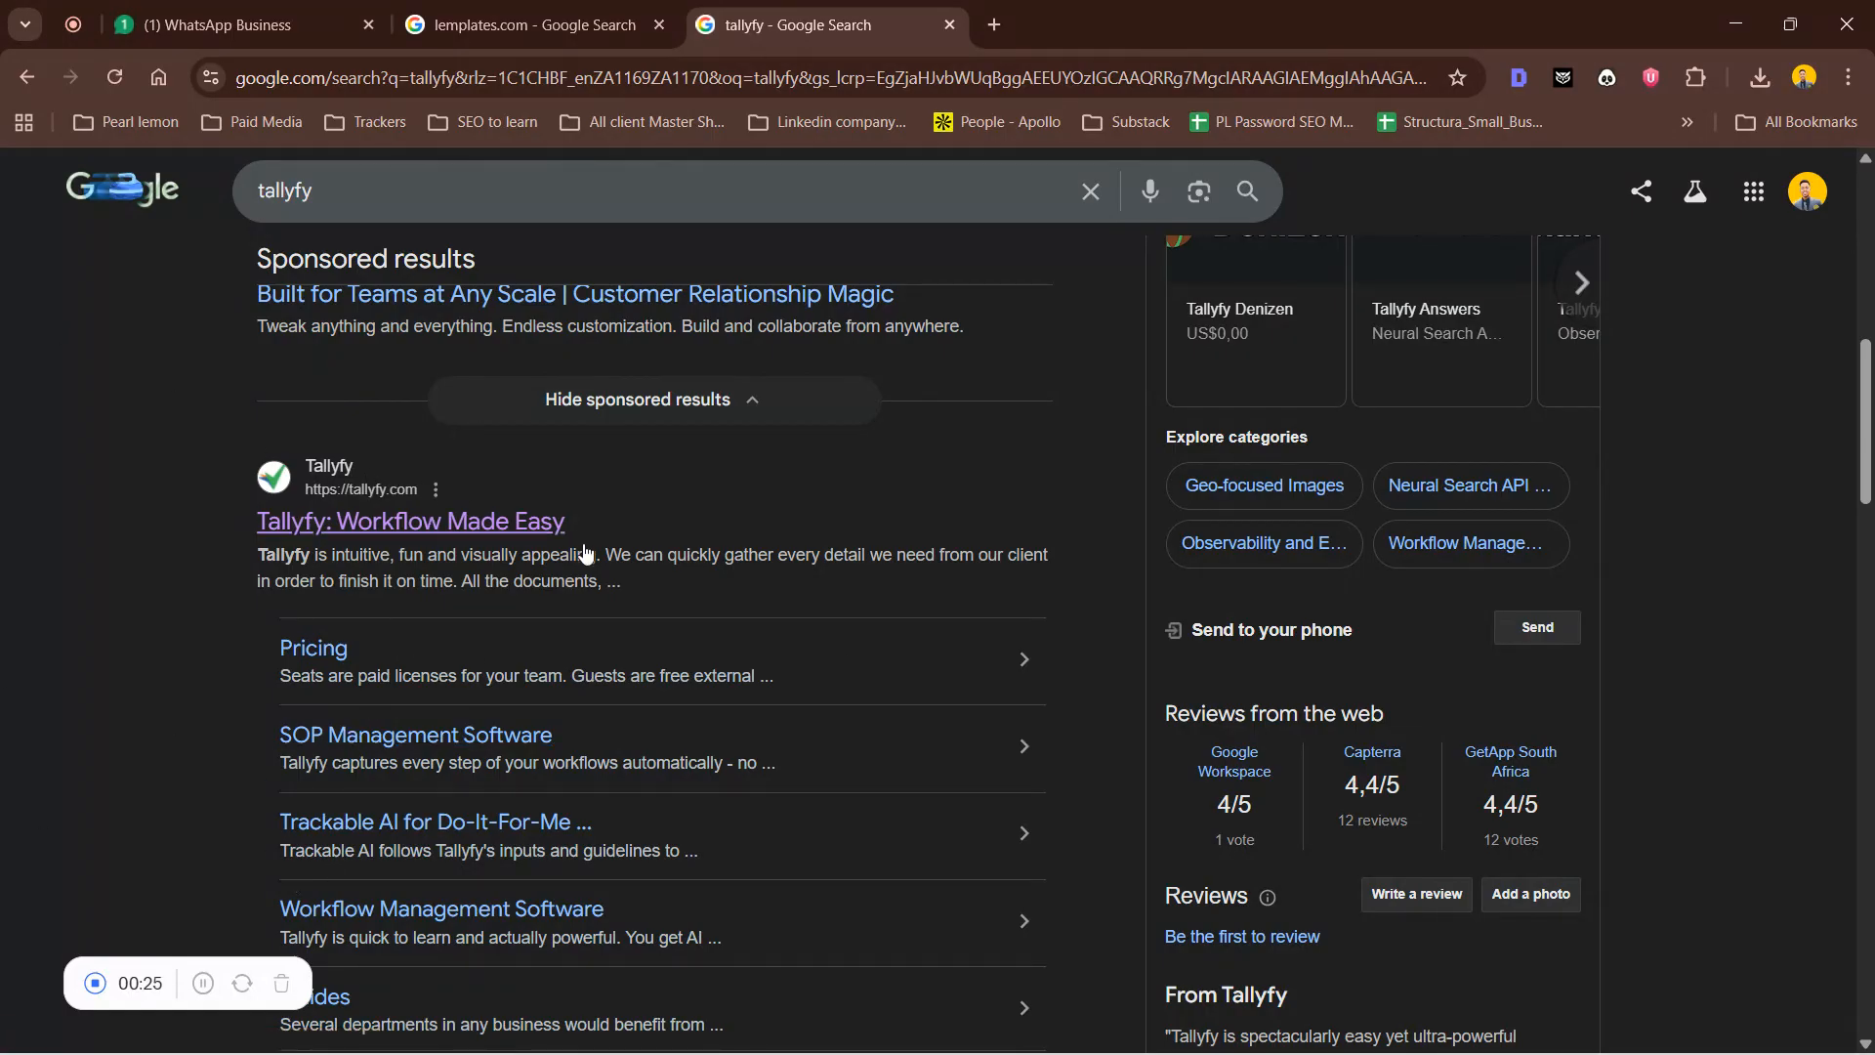
Open the Tallyfy website from the search results and start the free trial
{"action": "left_click", "coordinate": [422, 524]}
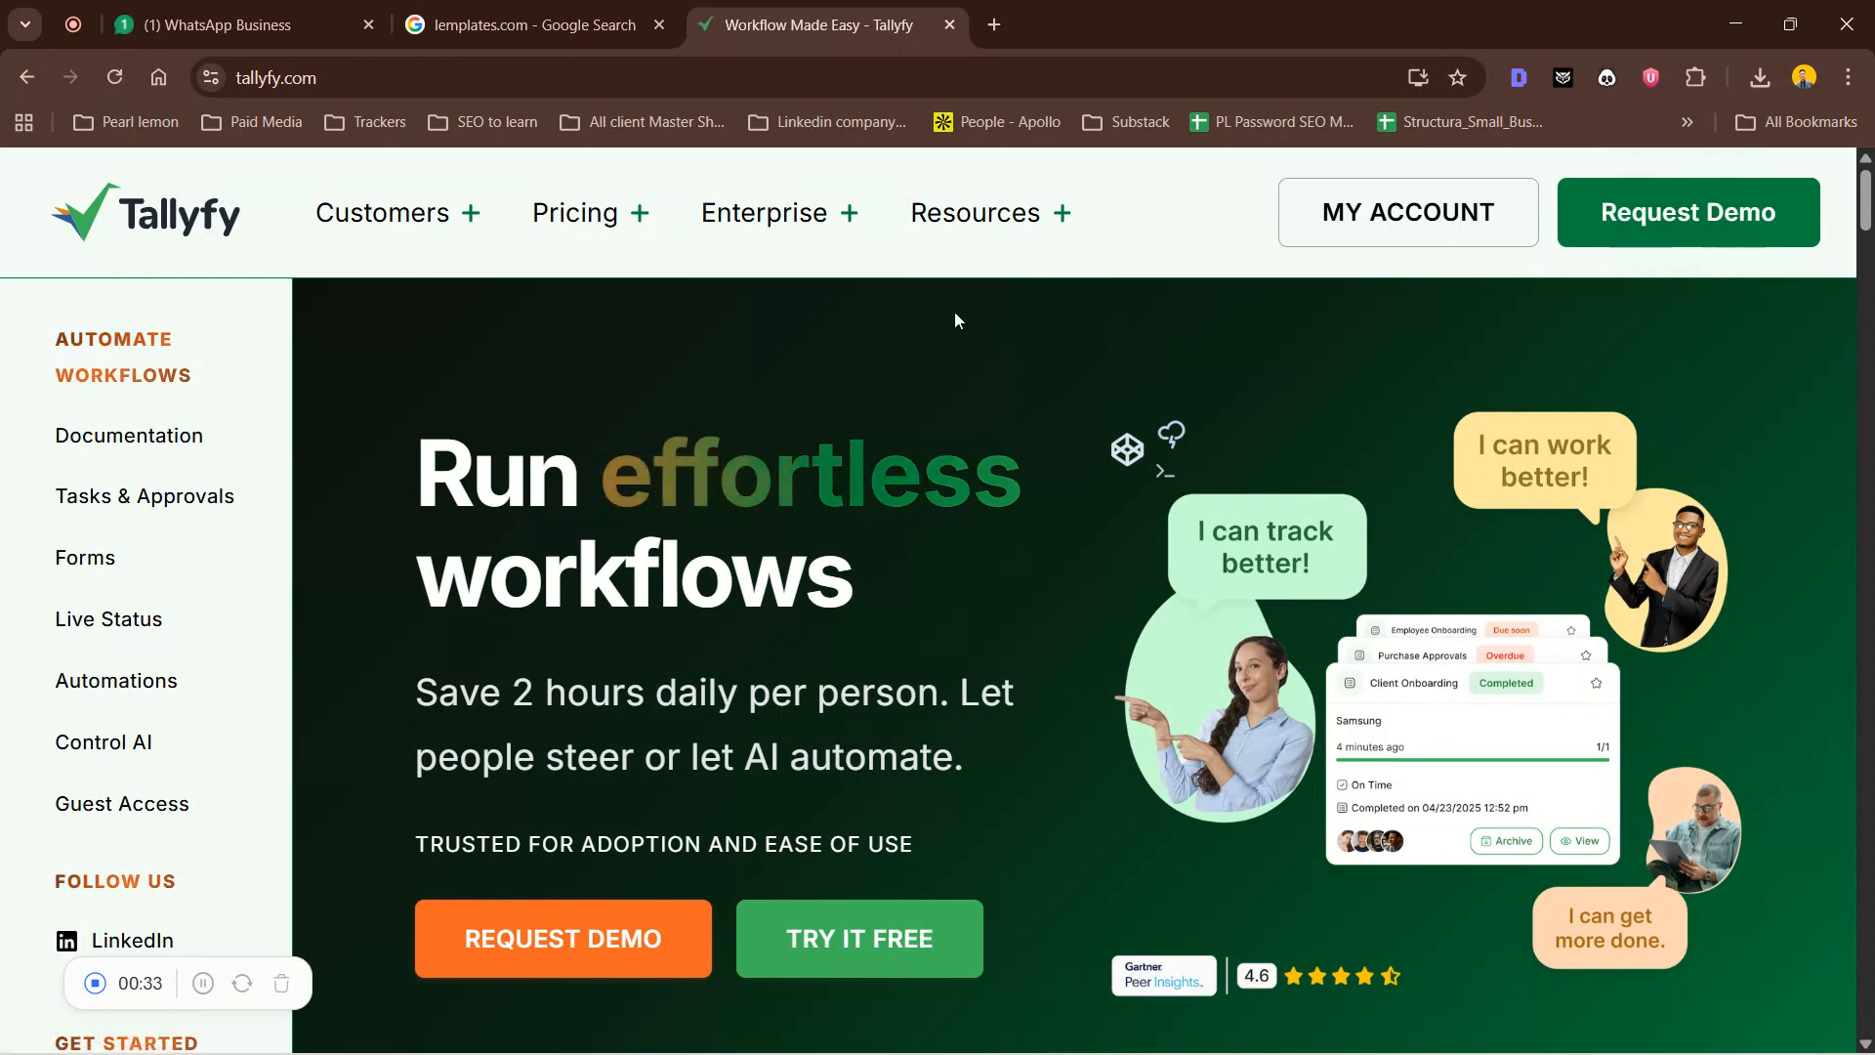
{"action": "left_click", "coordinate": [863, 970]}
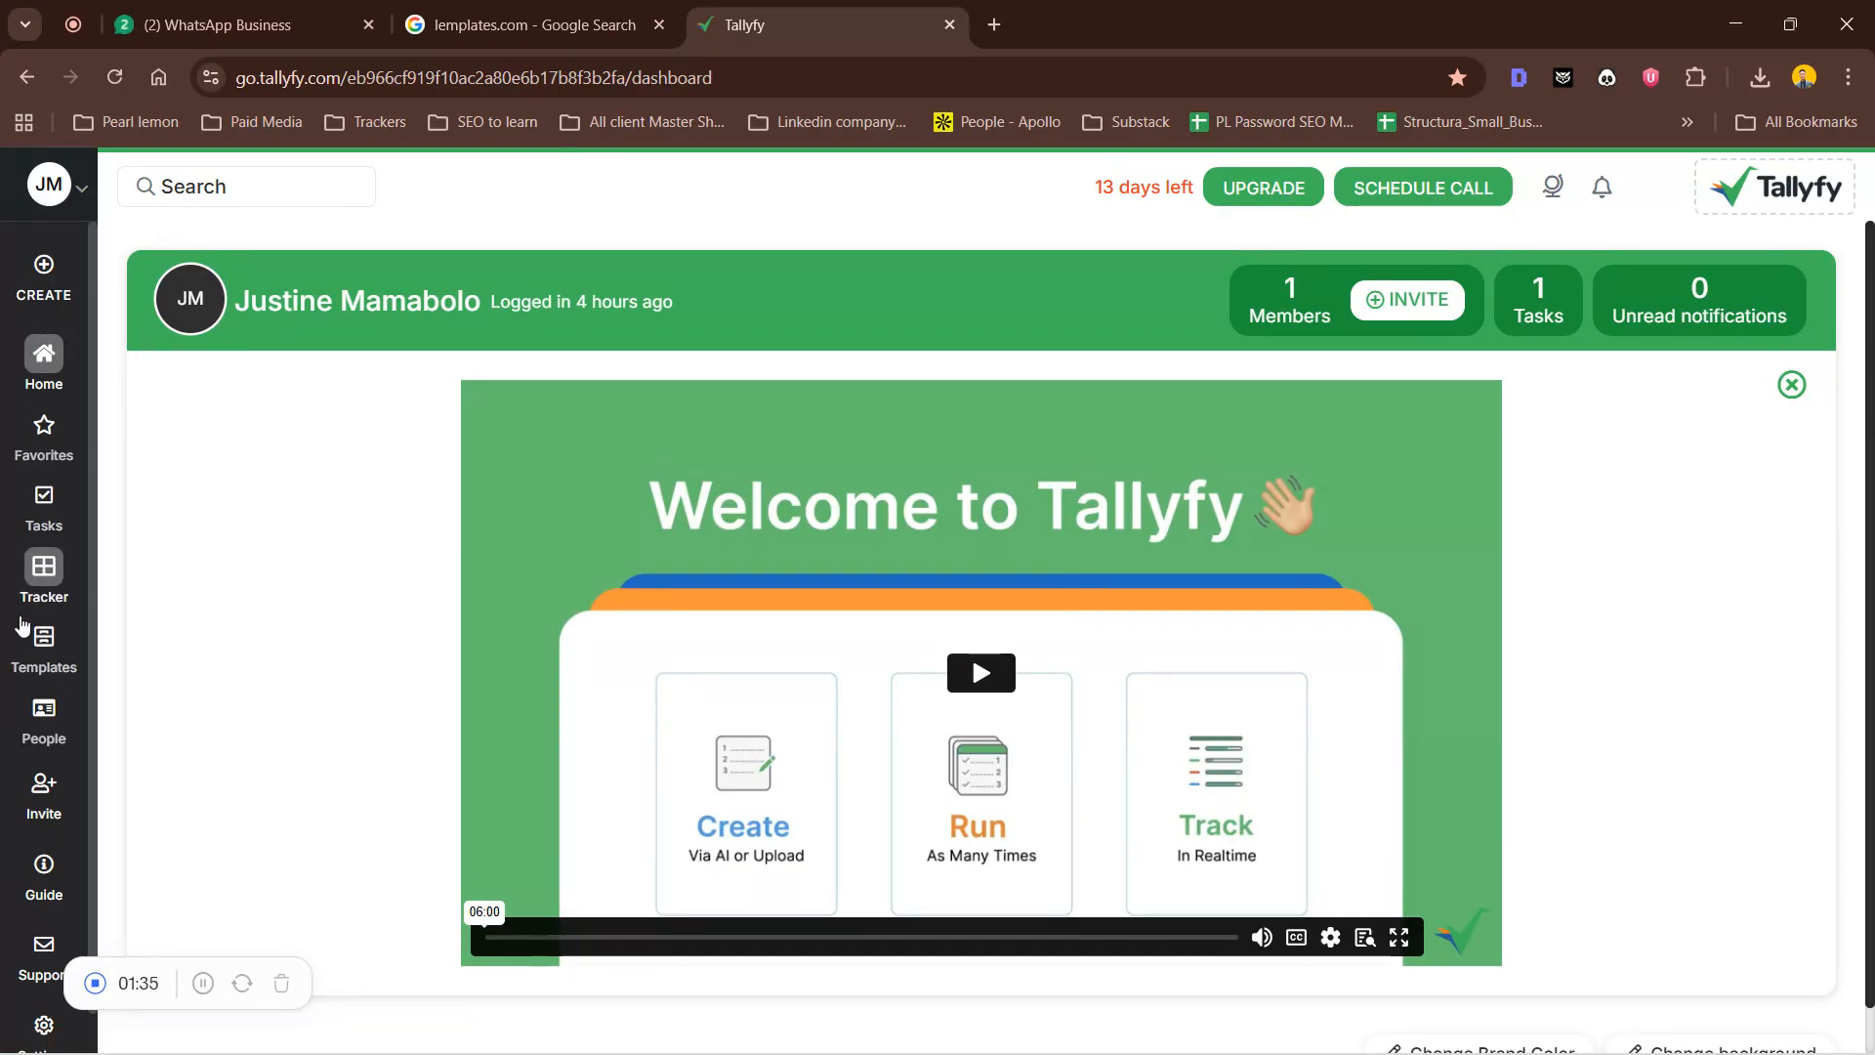
Review the from-scratch, AI-generated and document-upload ways of creating a template, and return to the home dashboard
{"action": "left_click", "coordinate": [44, 644]}
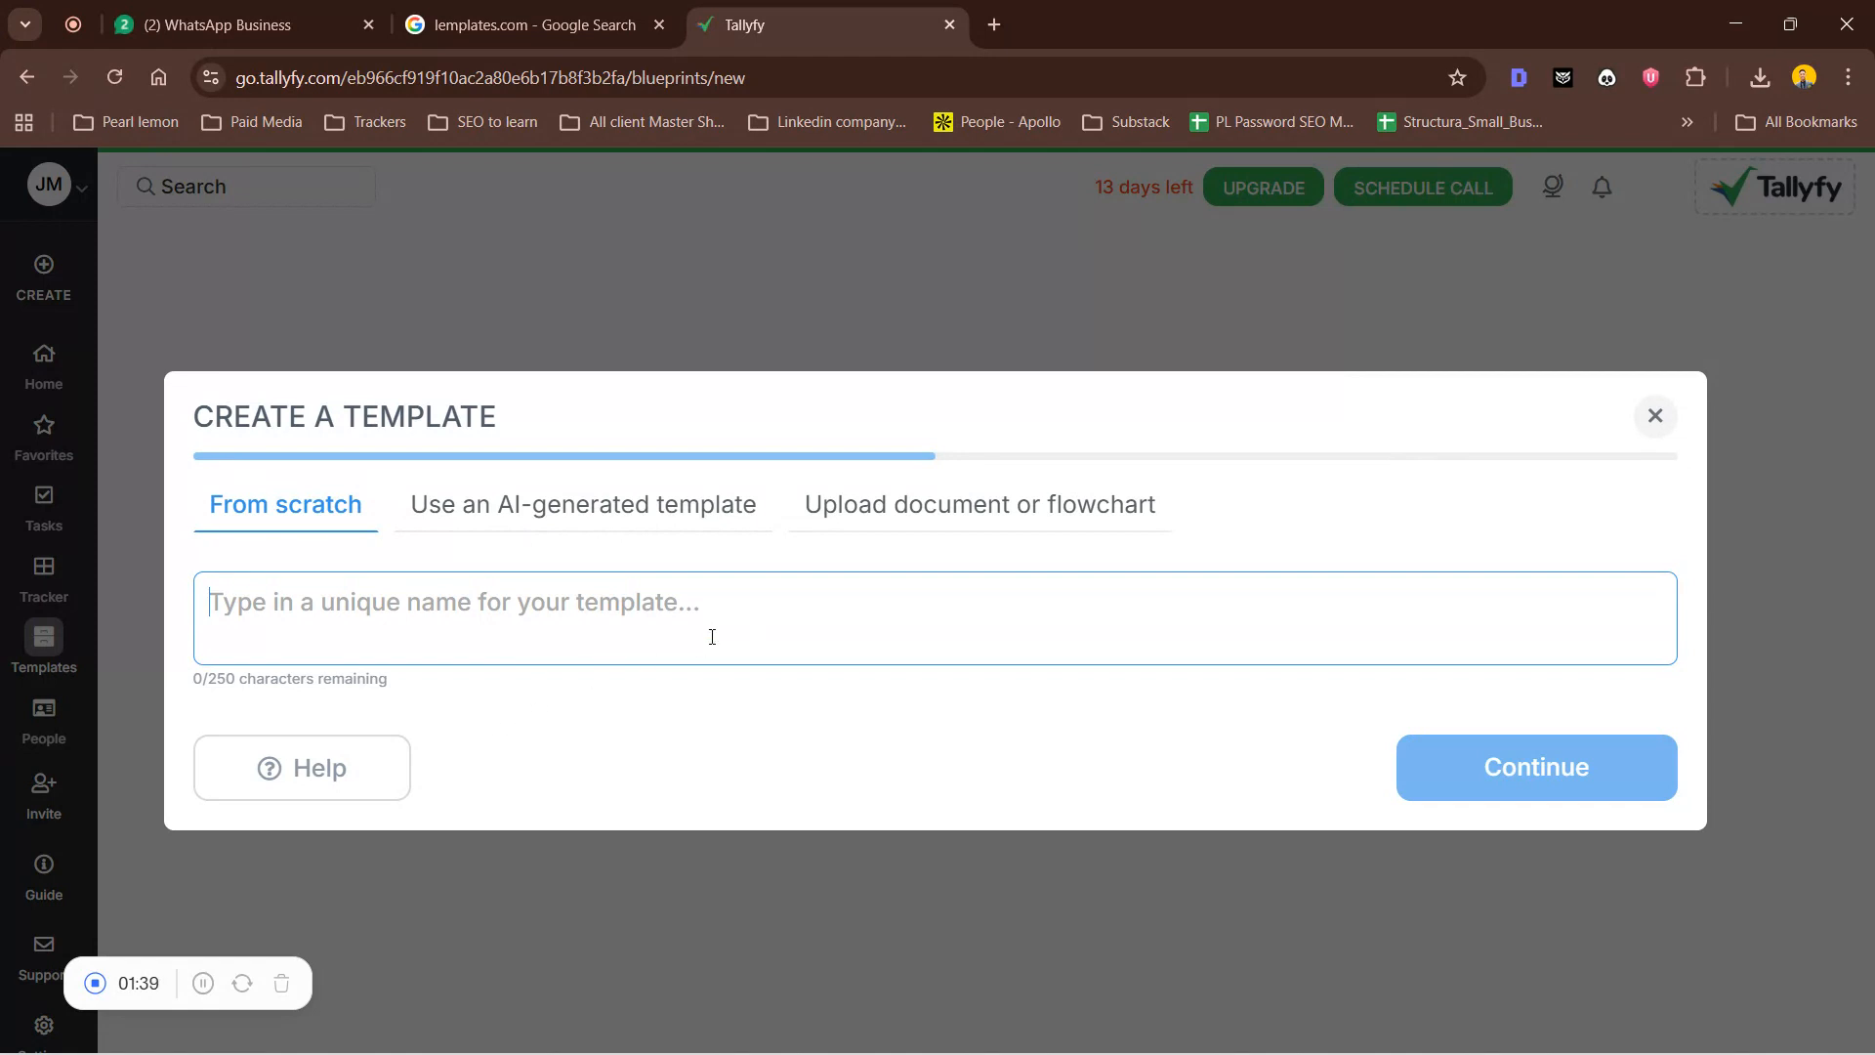
{"action": "left_click", "coordinate": [515, 504]}
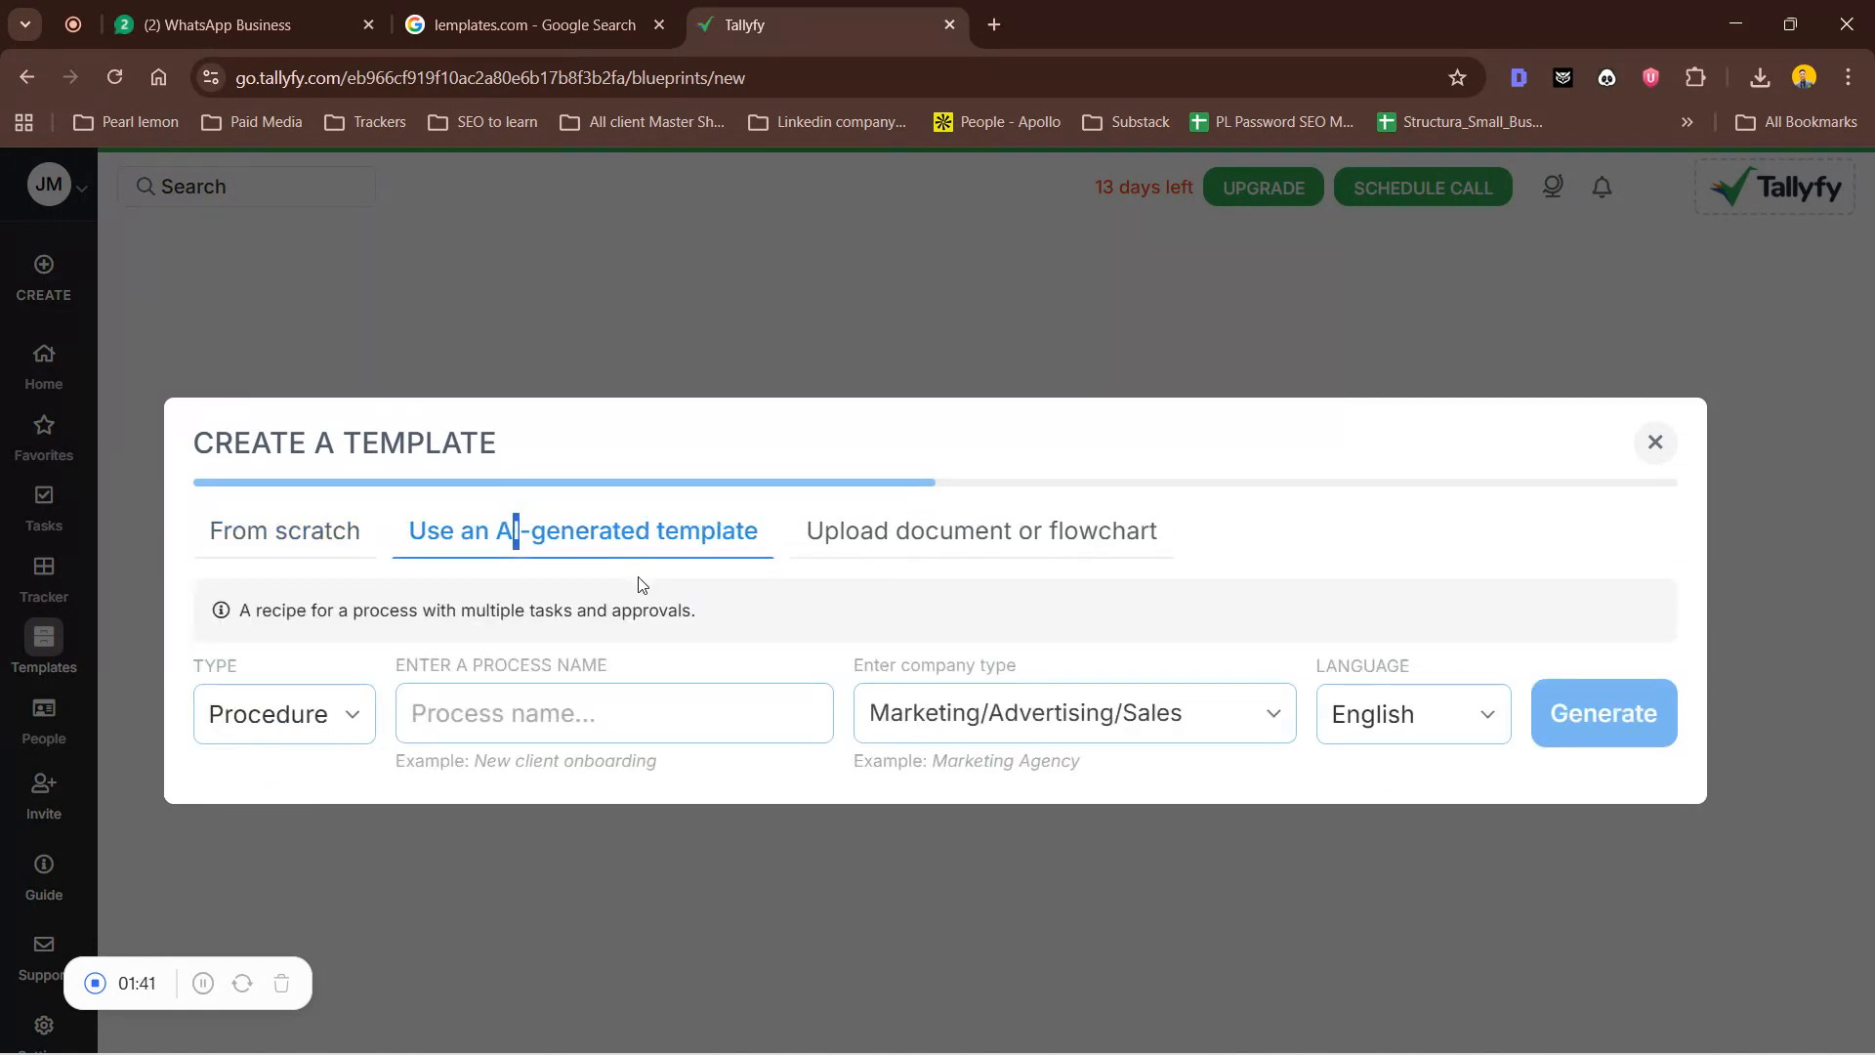
{"action": "left_click", "coordinate": [1017, 538]}
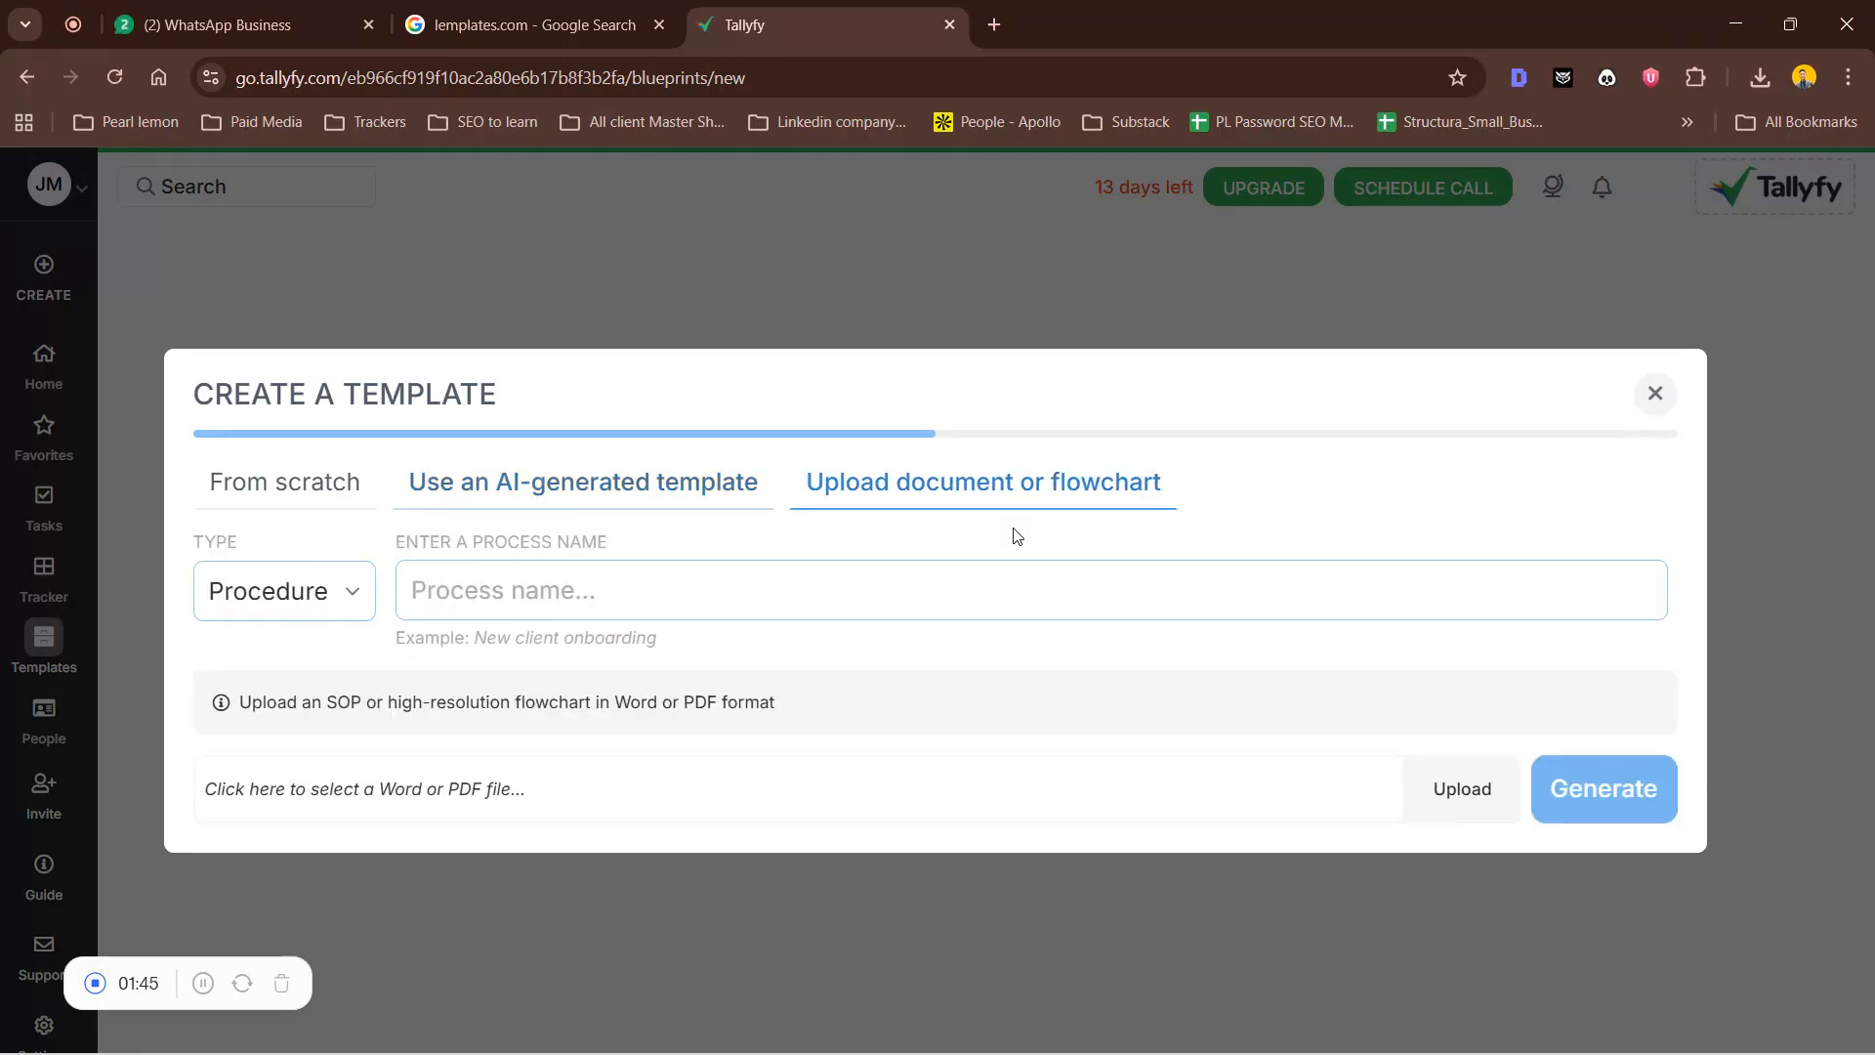
{"action": "left_click", "coordinate": [302, 491]}
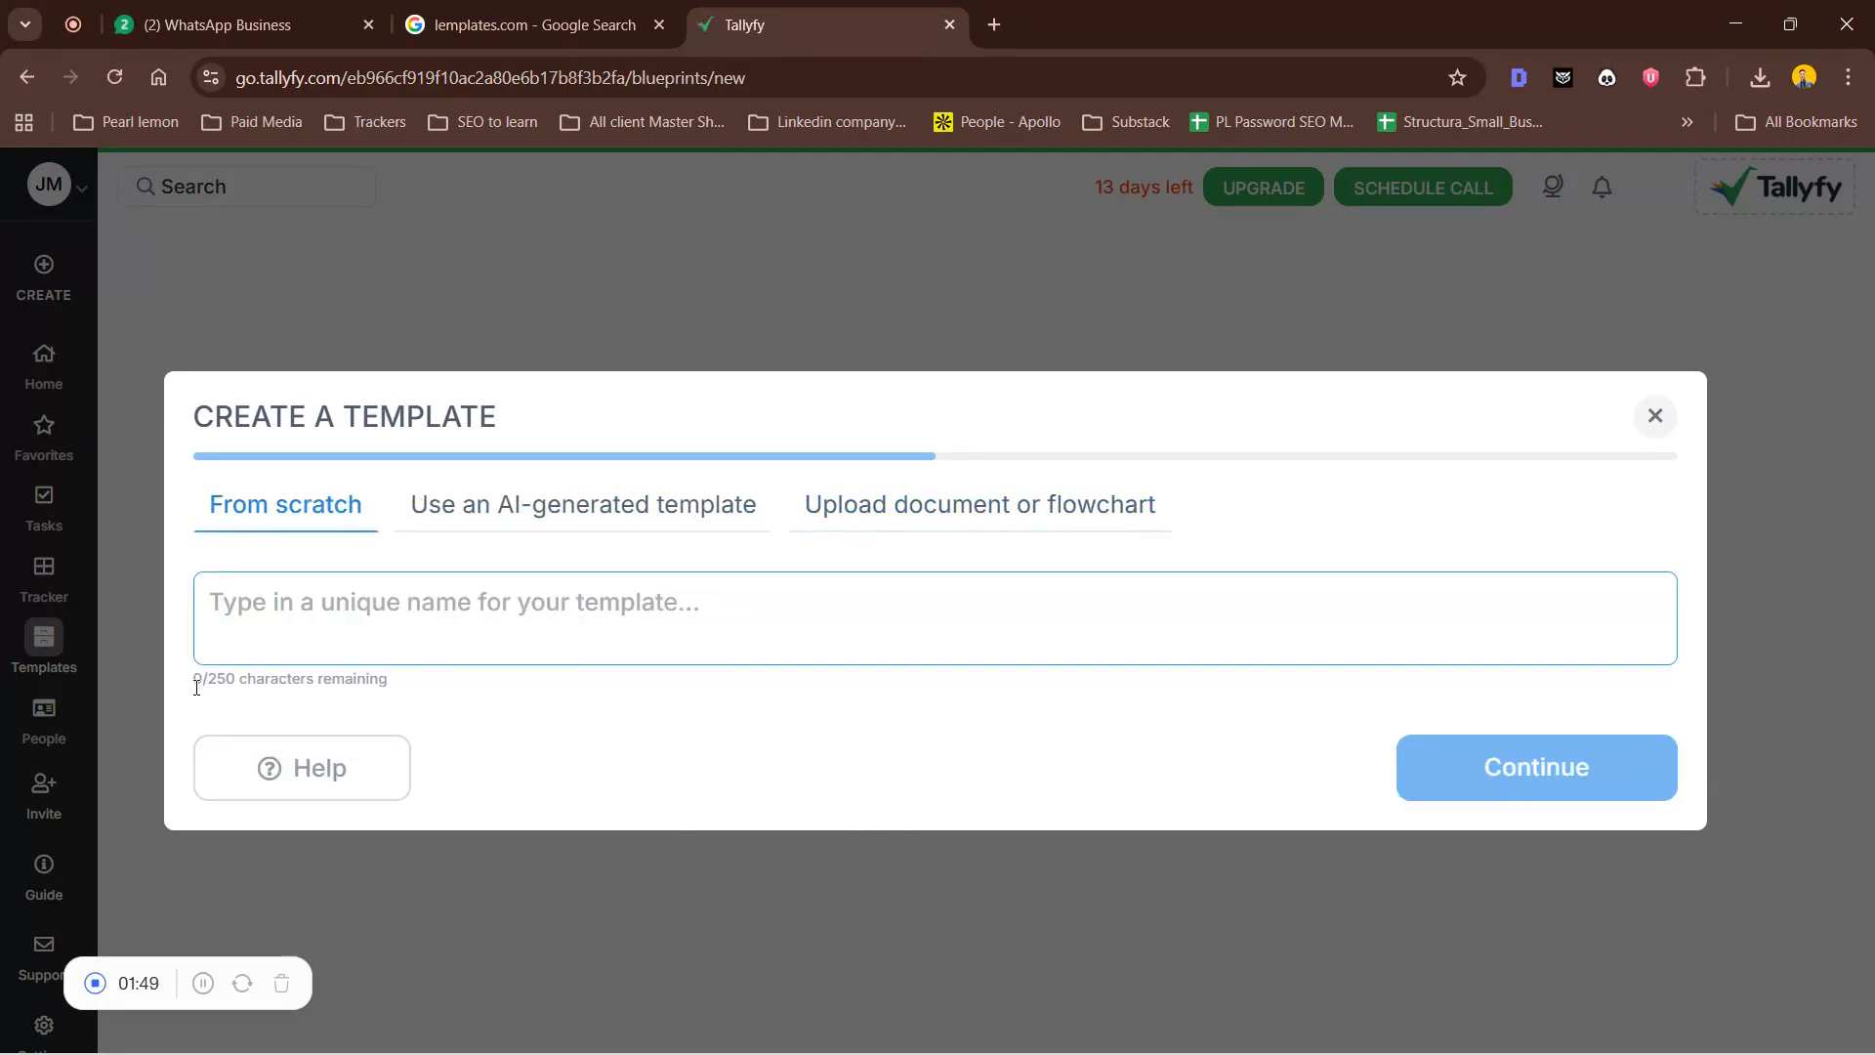
{"action": "left_click", "coordinate": [1655, 417]}
{"action": "left_click", "coordinate": [52, 368]}
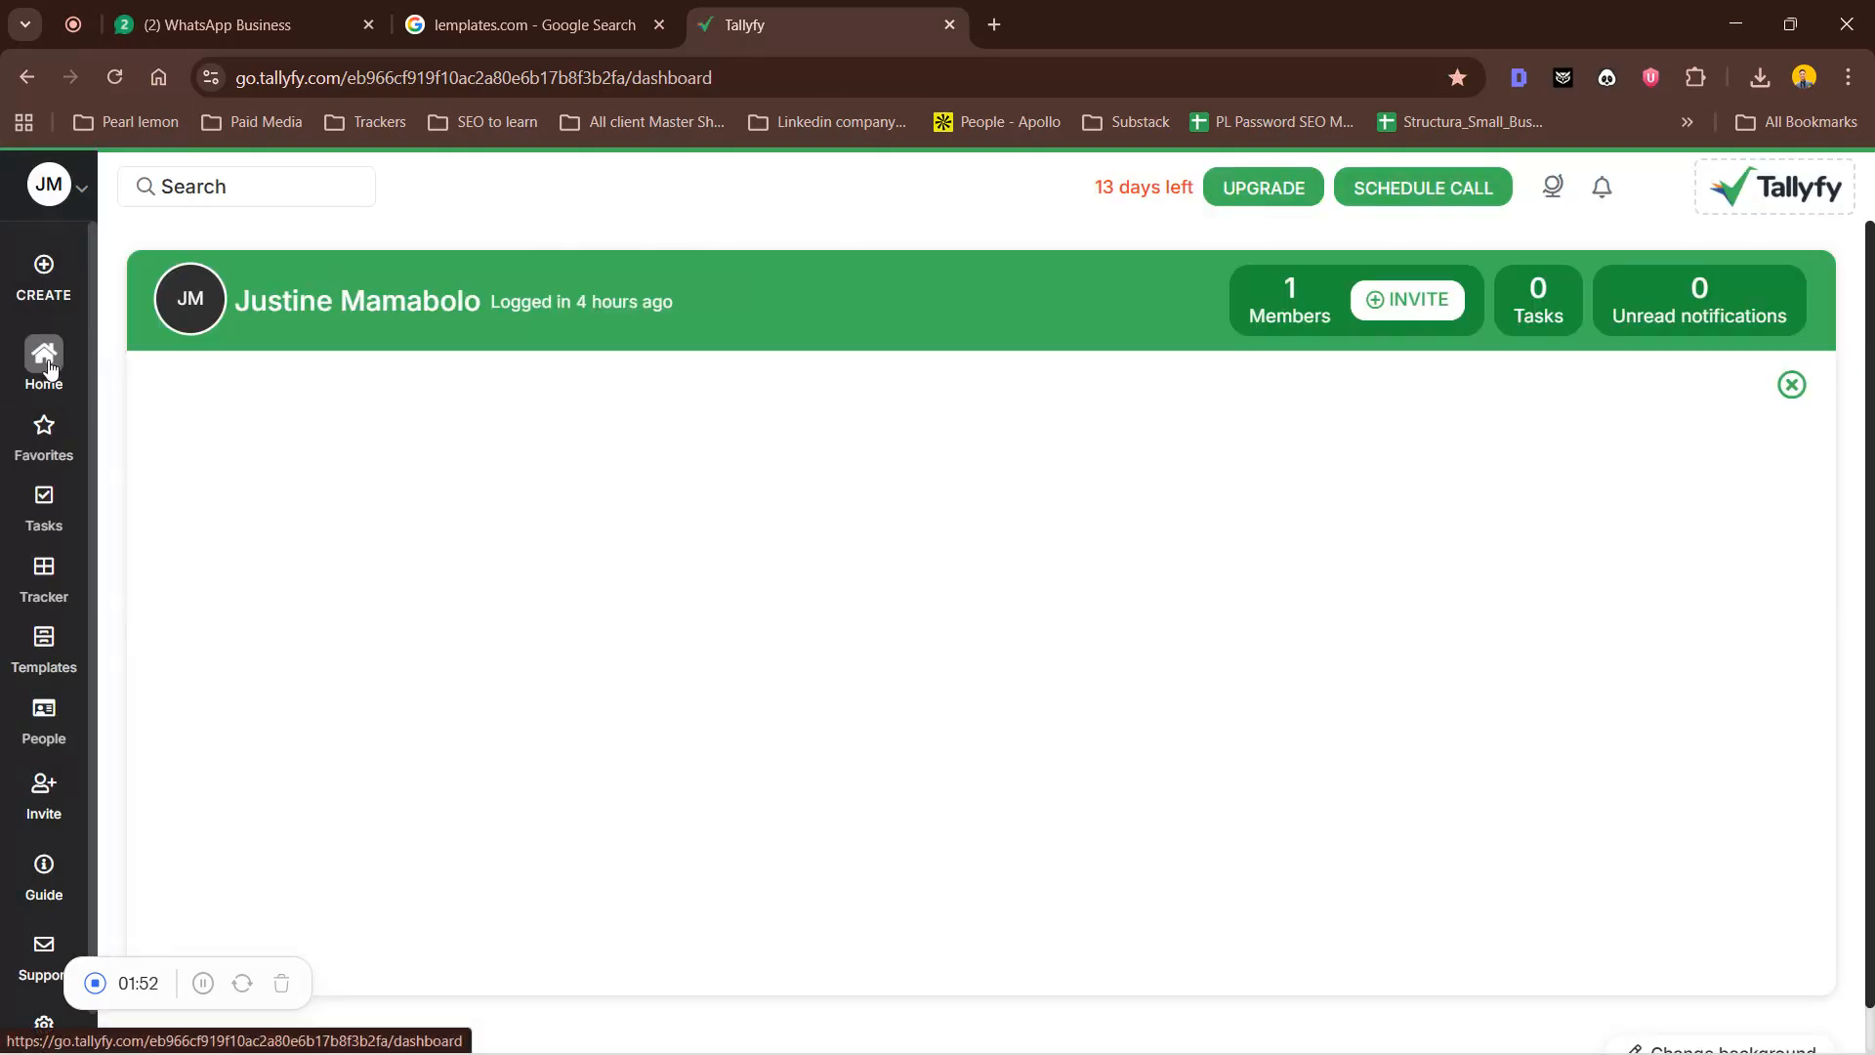
{"action": "scroll", "coordinate": [602, 596], "scroll_direction": "down", "scroll_amount": 1}
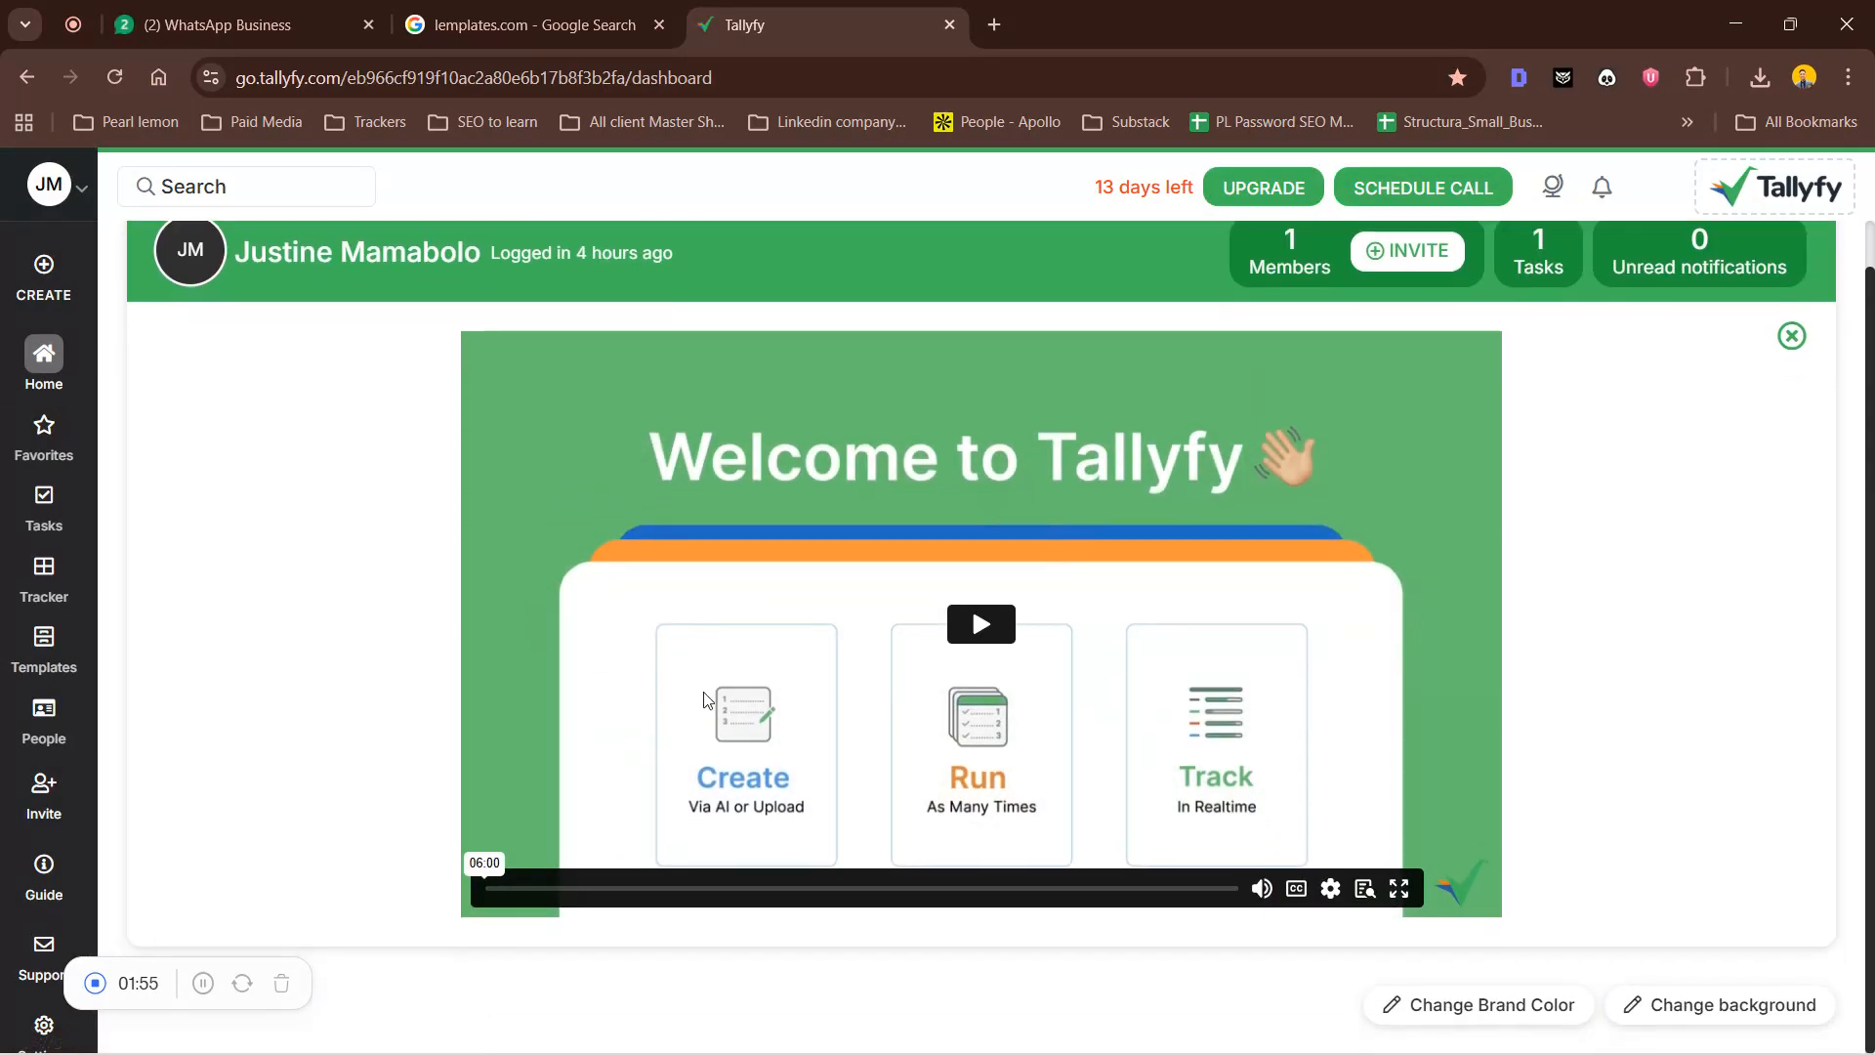
Open the Client Onboarding sample from the example procedure templates
{"action": "left_click", "coordinate": [56, 295]}
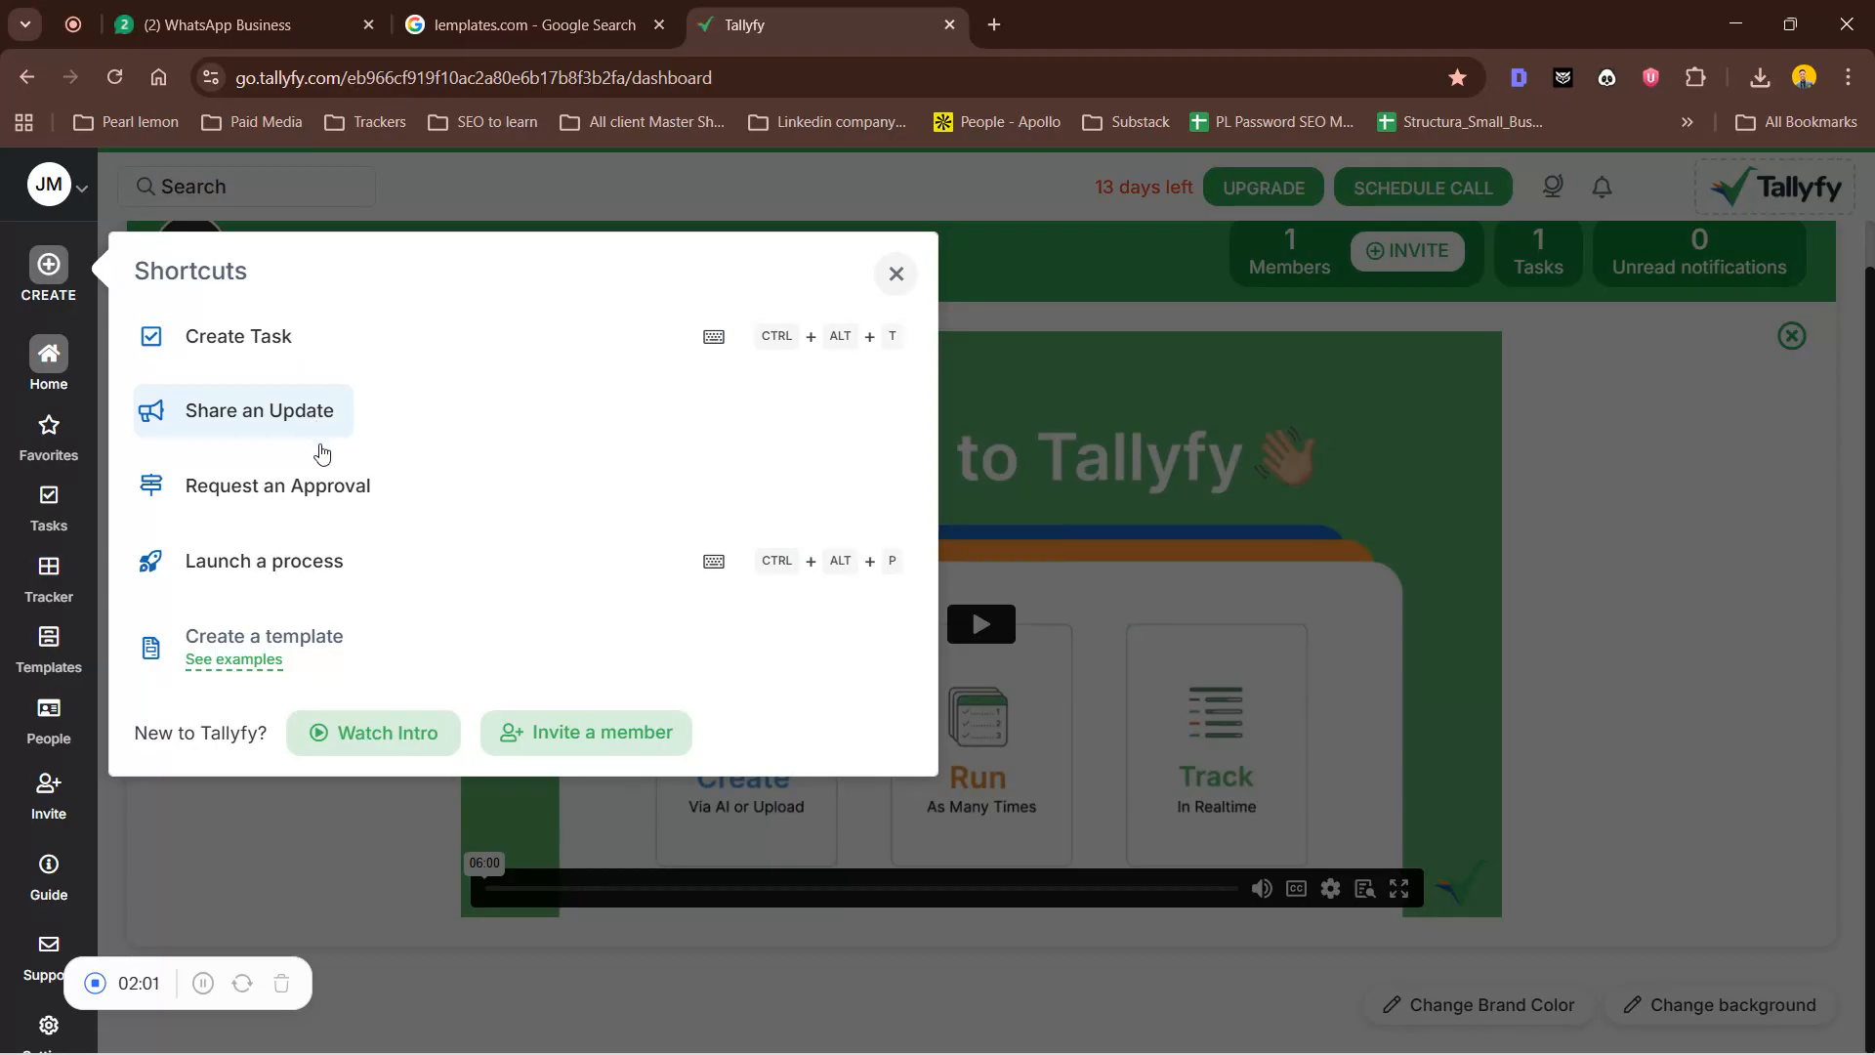
{"action": "left_click", "coordinate": [252, 662]}
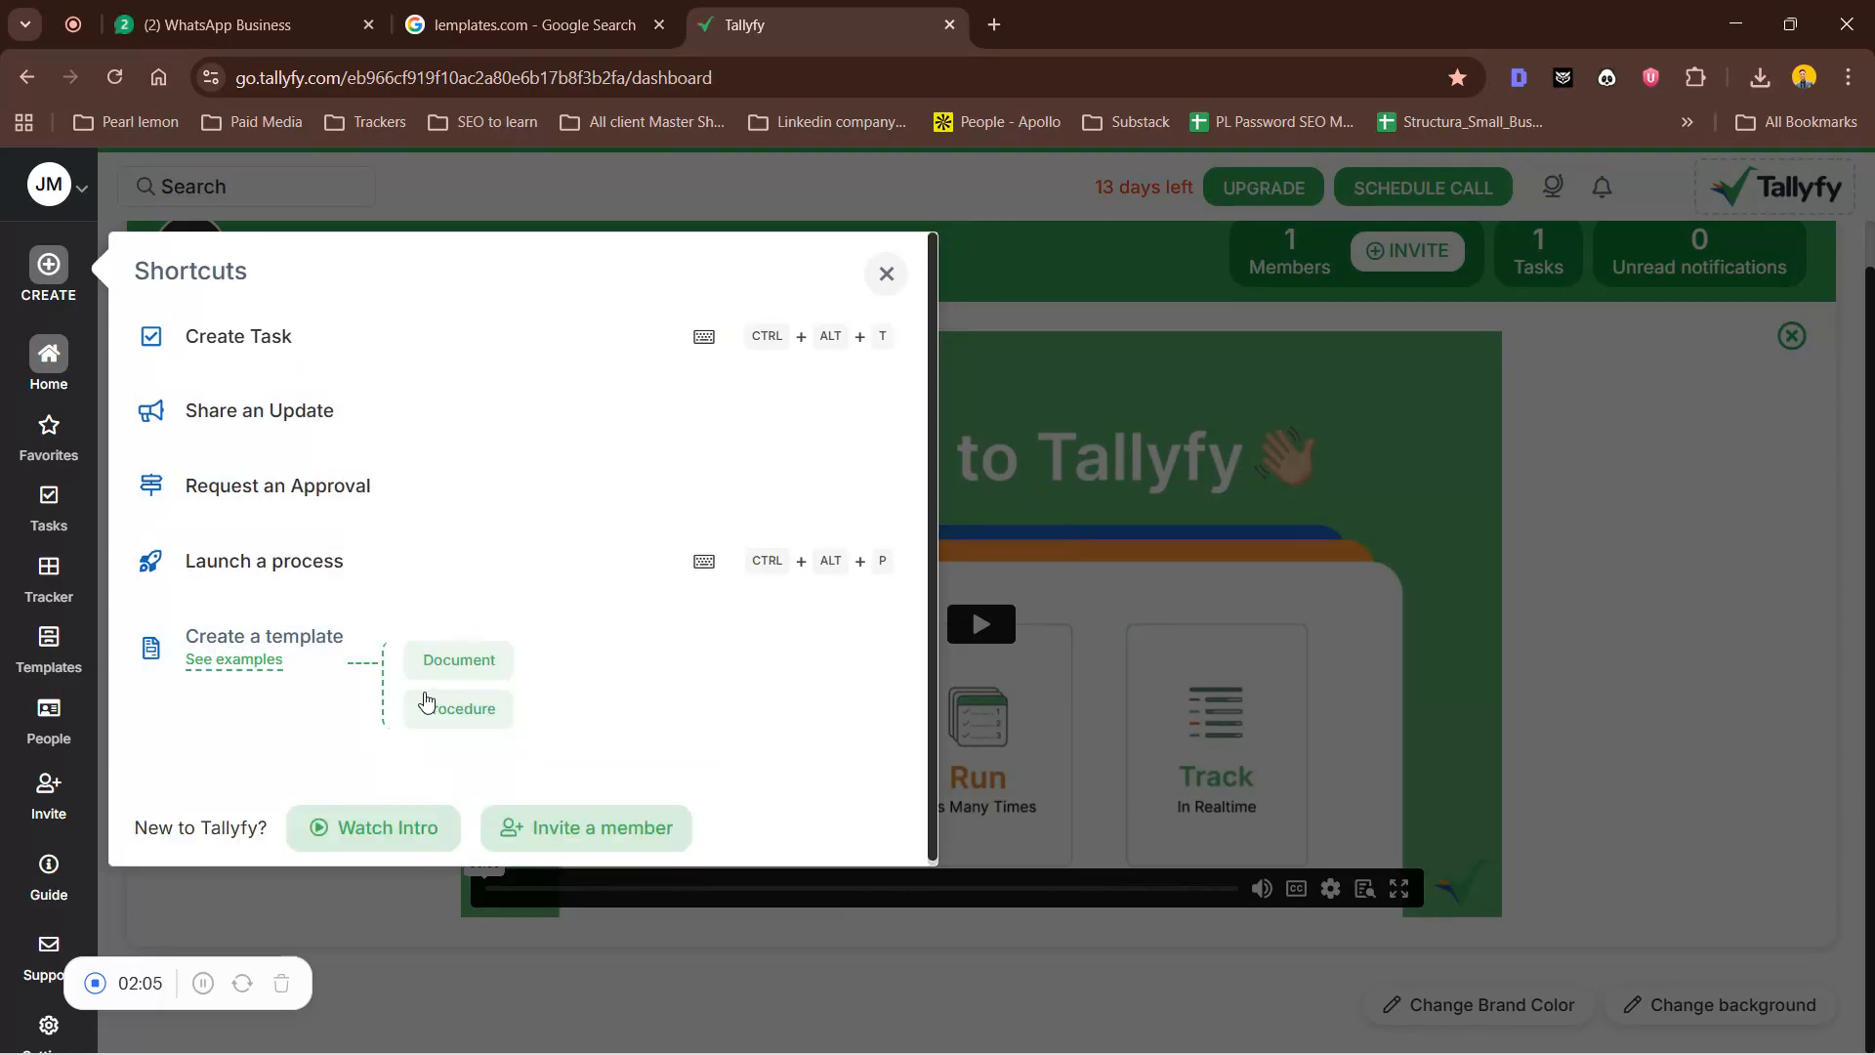
{"action": "left_click", "coordinate": [481, 716]}
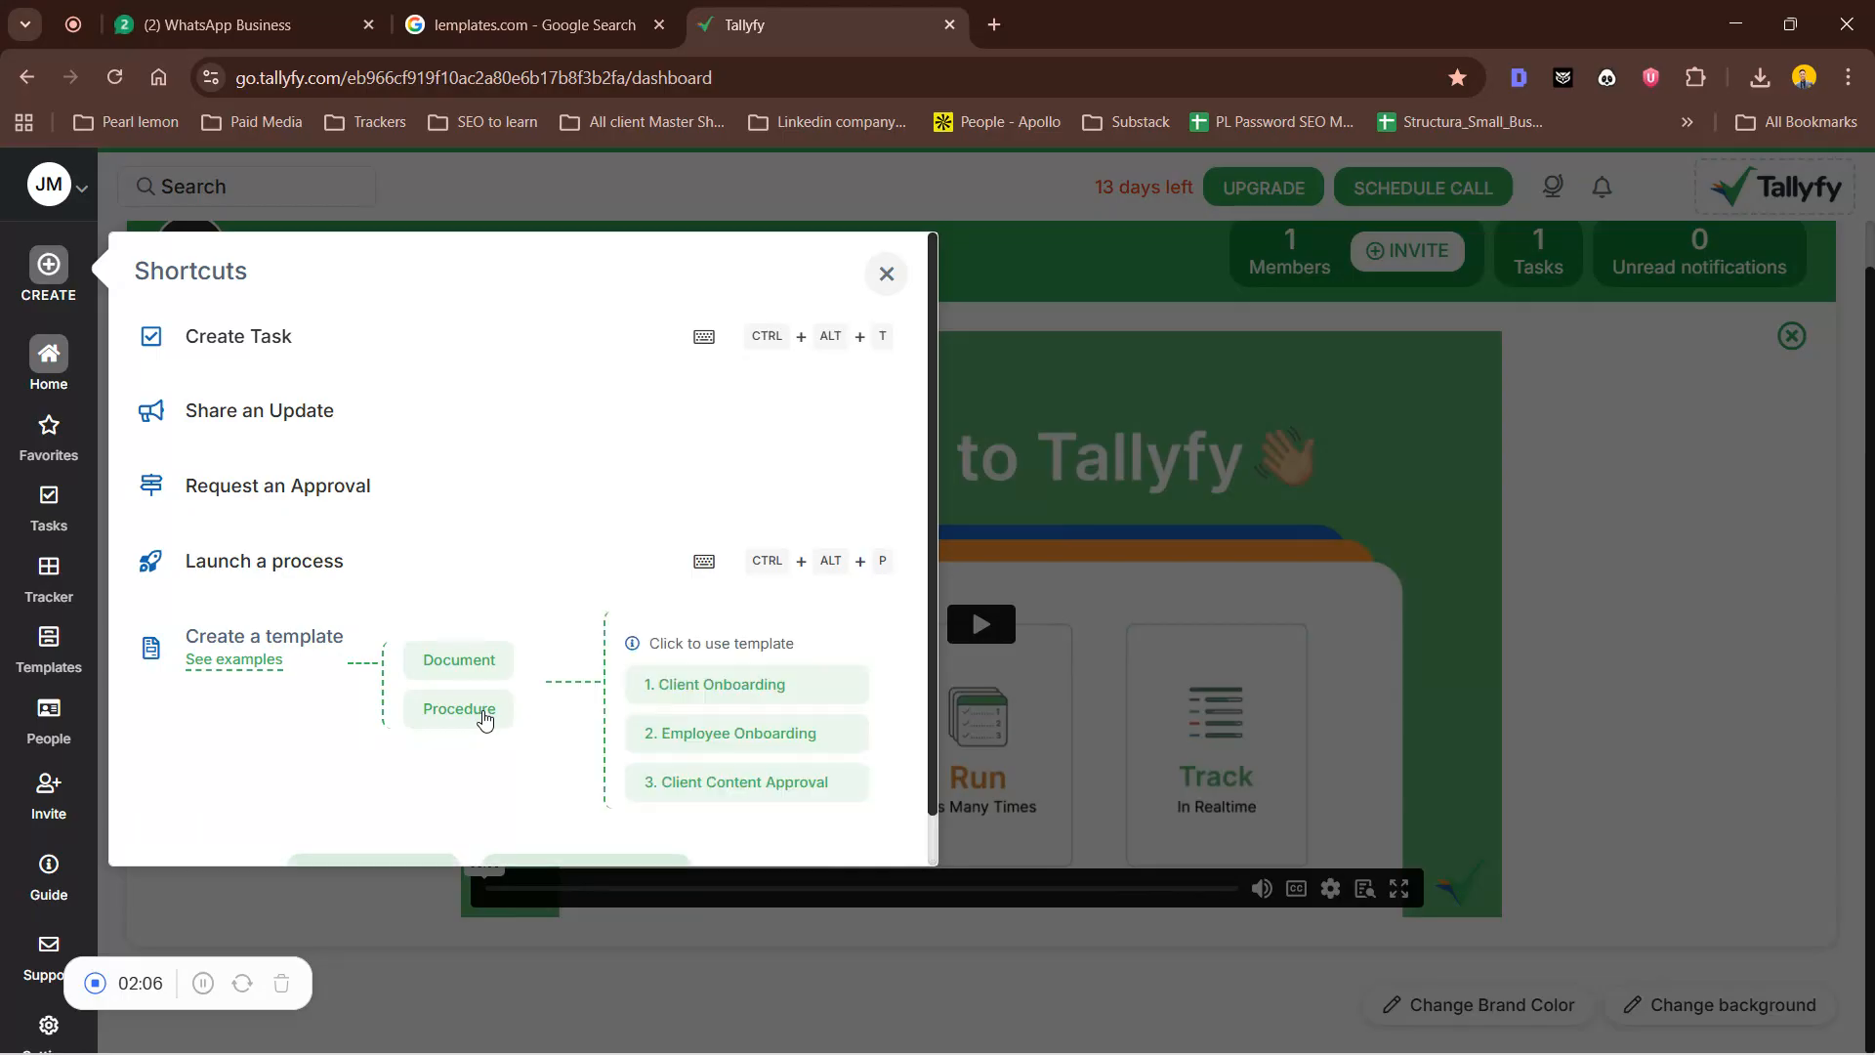
{"action": "left_click", "coordinate": [721, 681]}
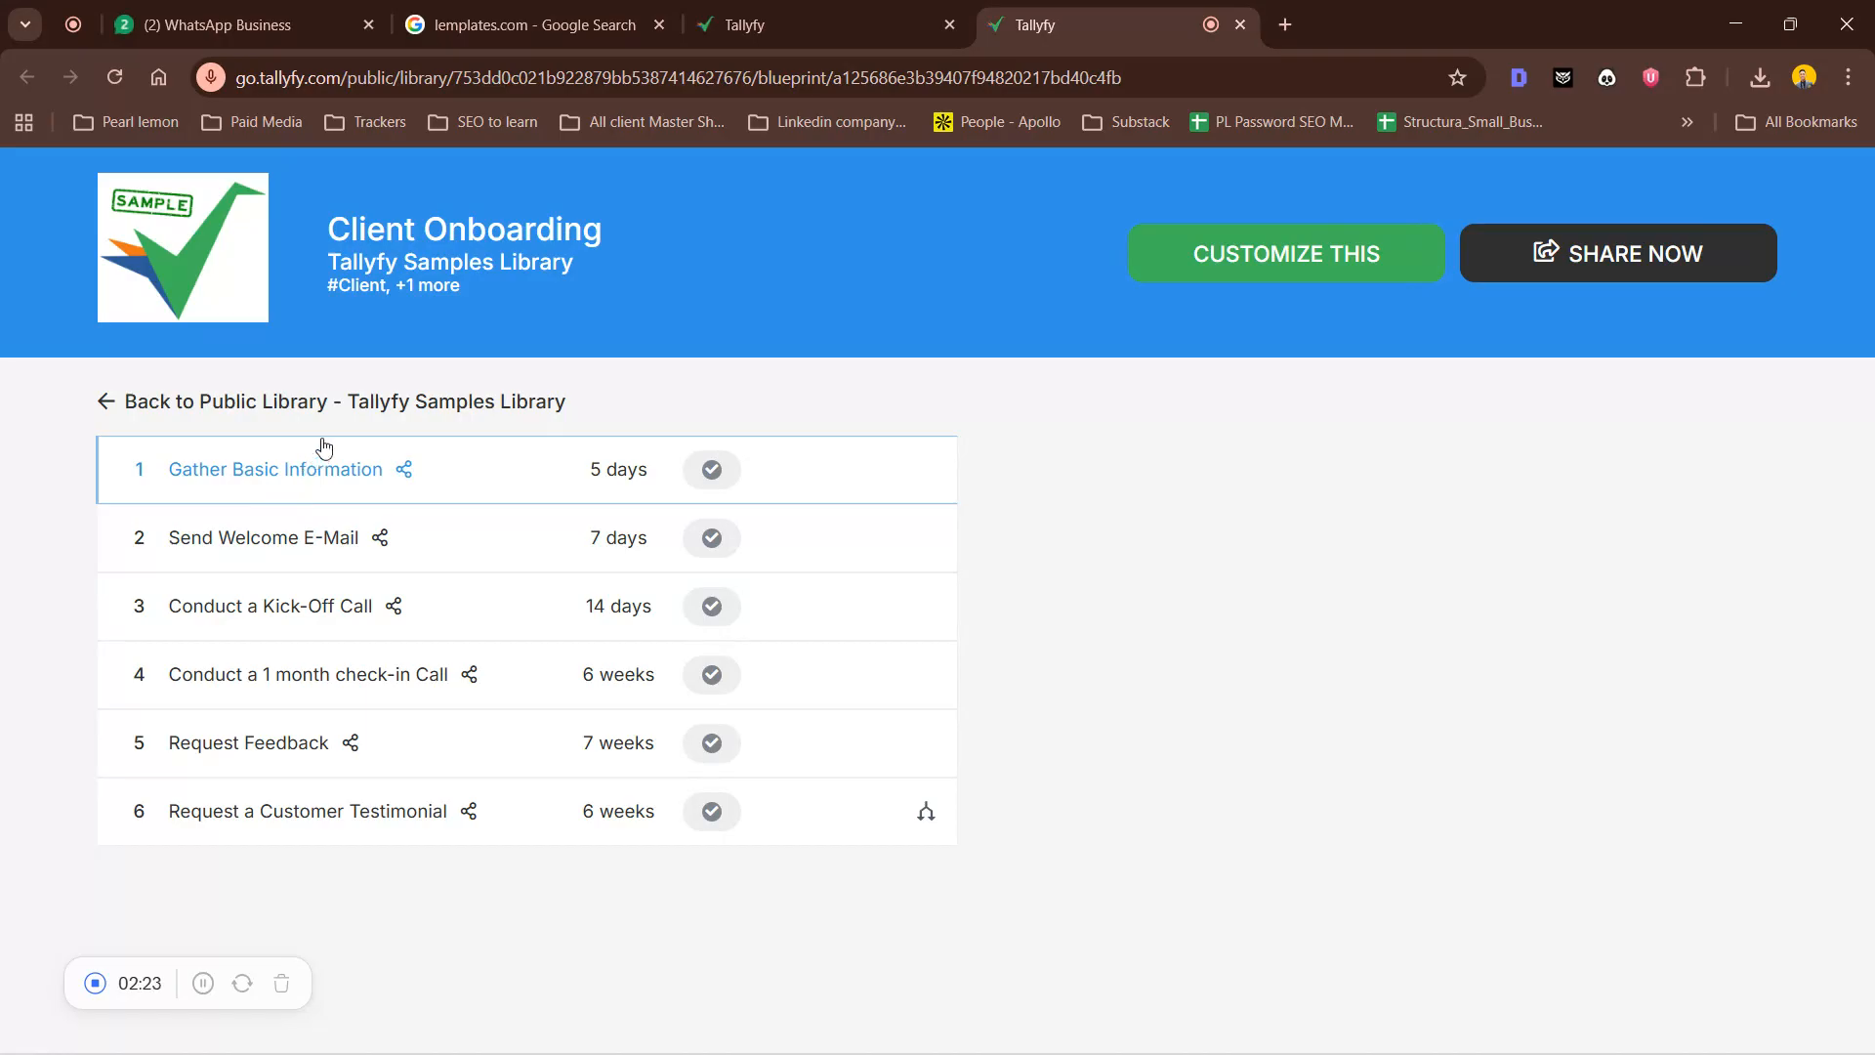
Customize the Client Onboarding sample template for the Pearllemonleads organization
{"action": "left_click", "coordinate": [1269, 271]}
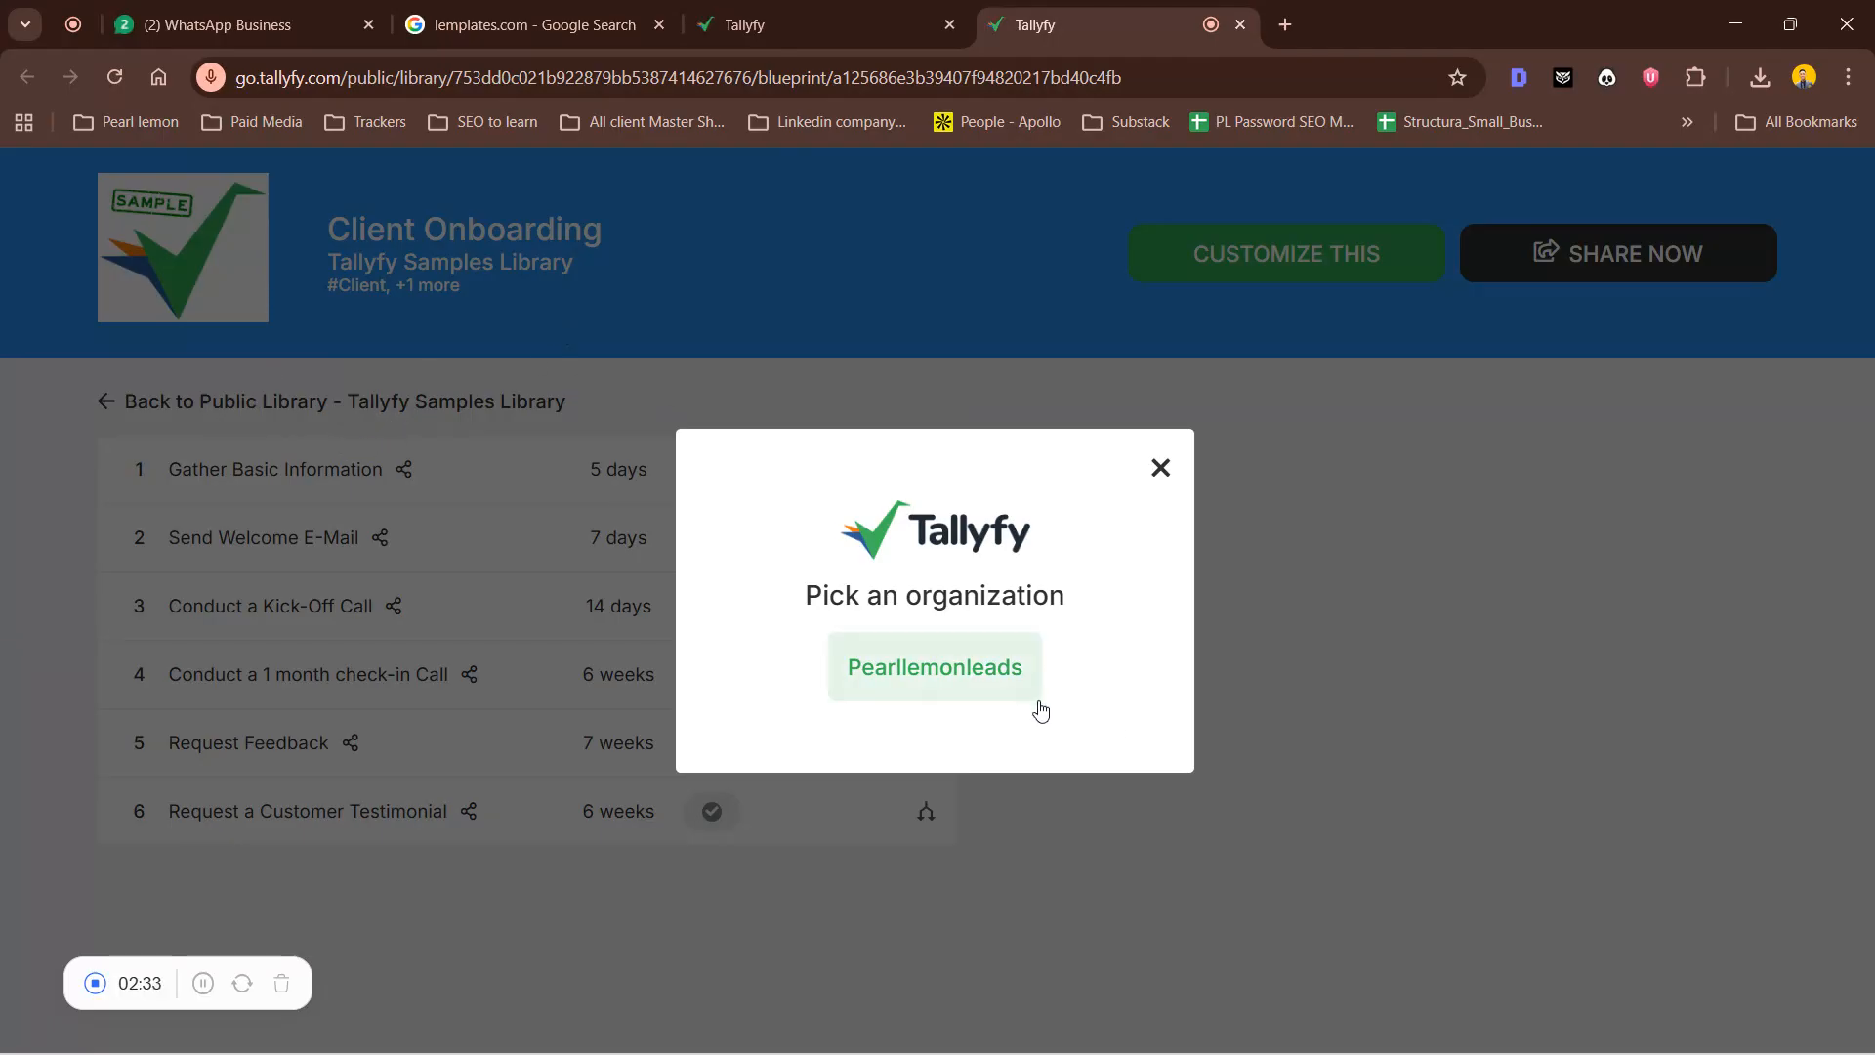
{"action": "left_click", "coordinate": [903, 669]}
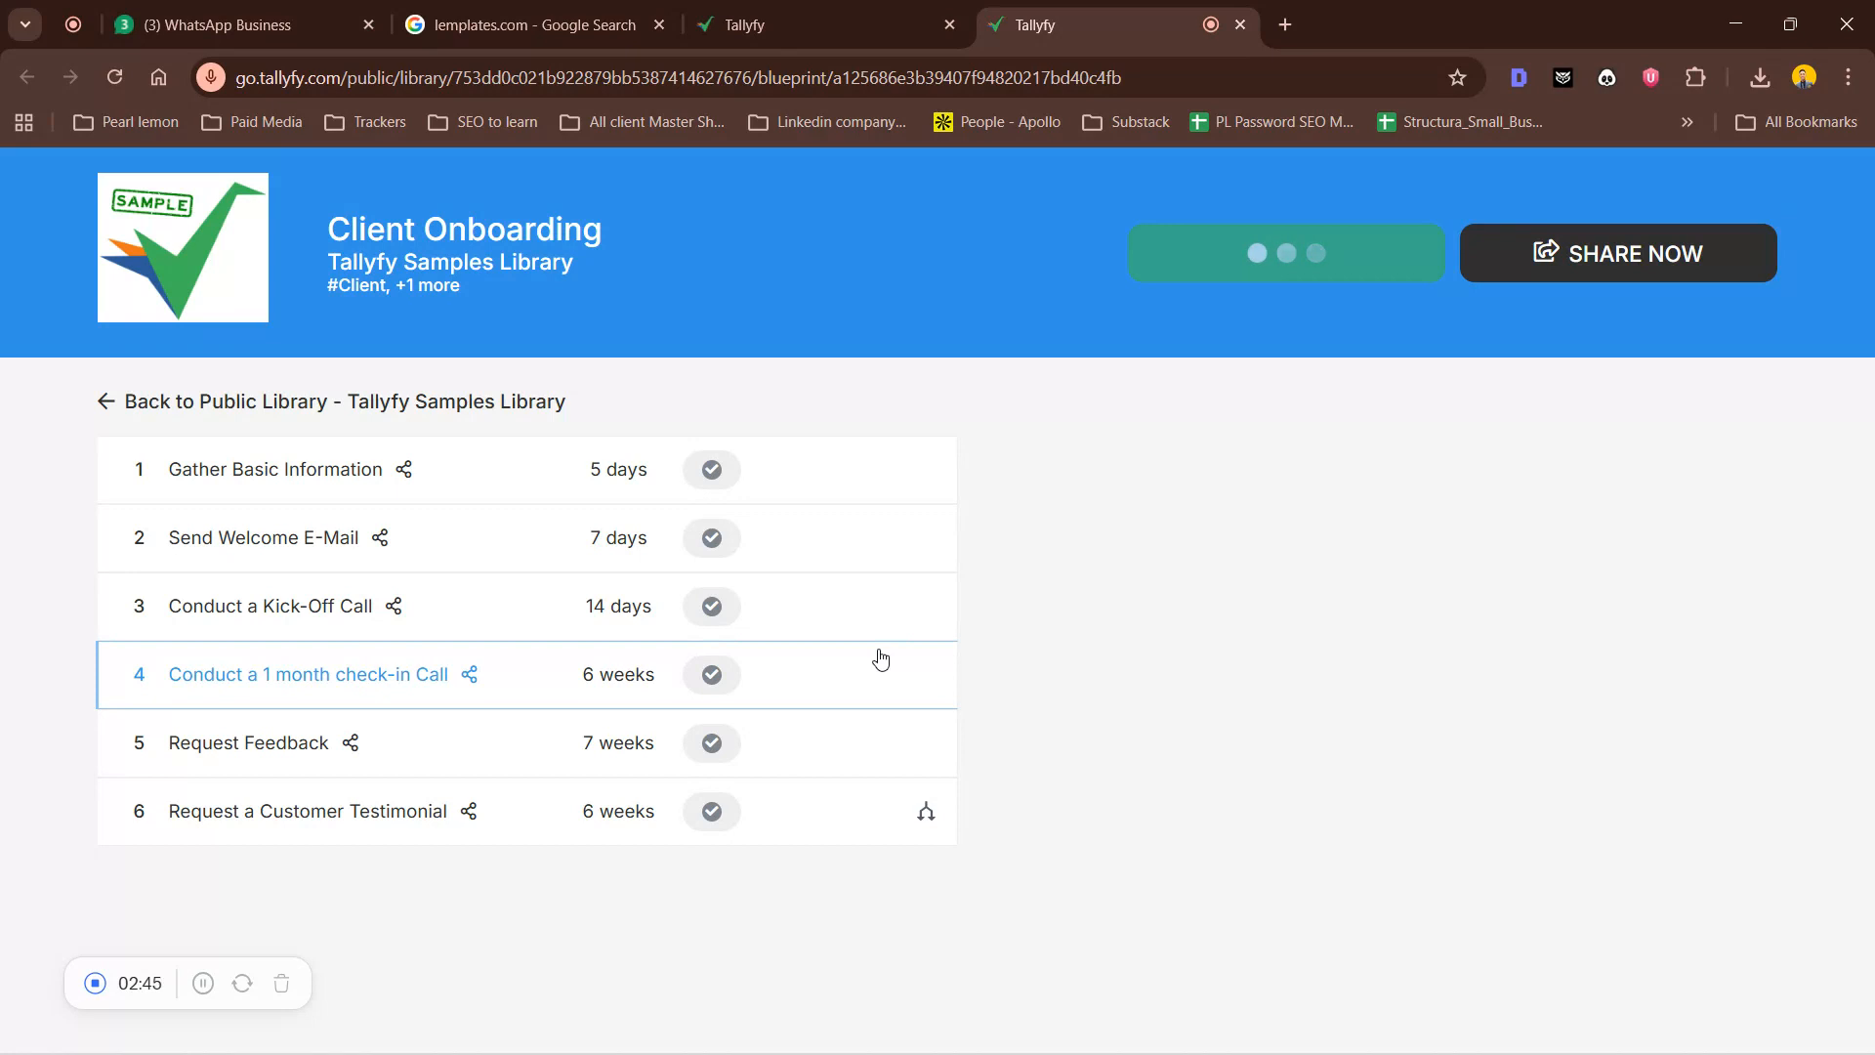
{"action": "right_click", "coordinate": [881, 658]}
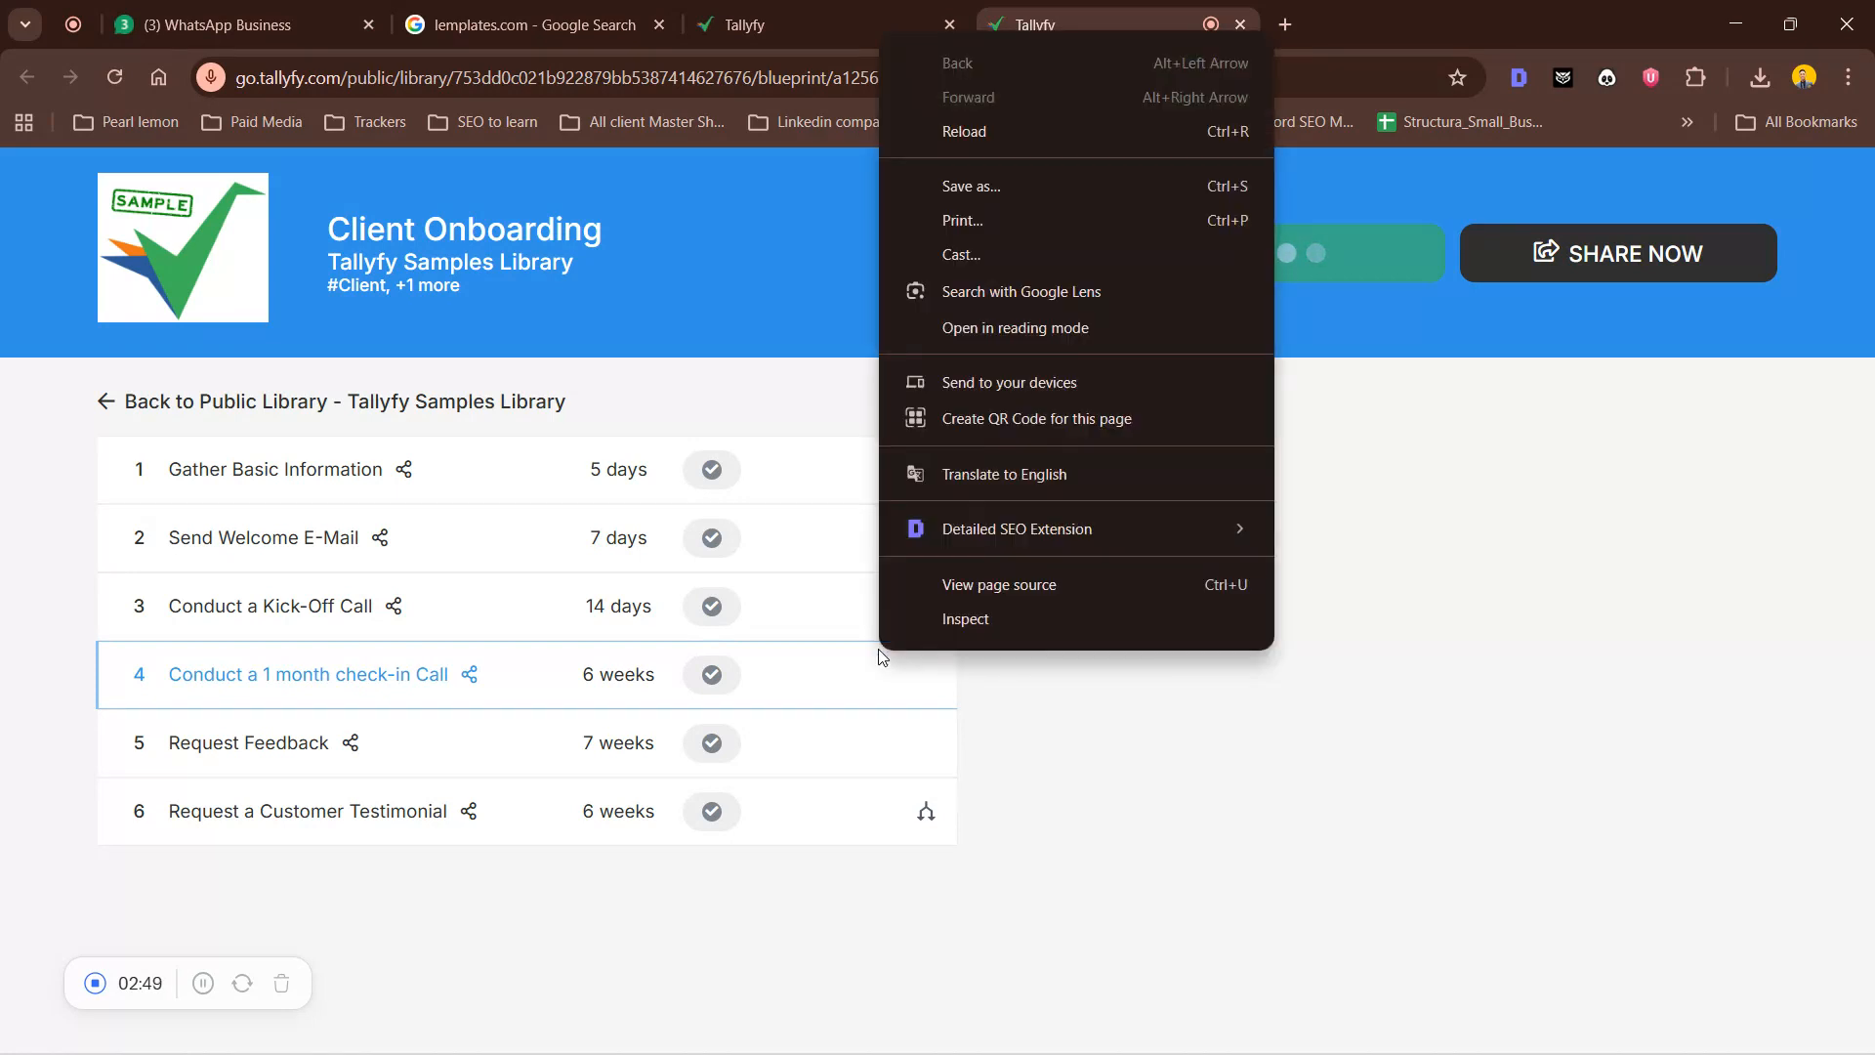
{"action": "left_click", "coordinate": [1214, 785]}
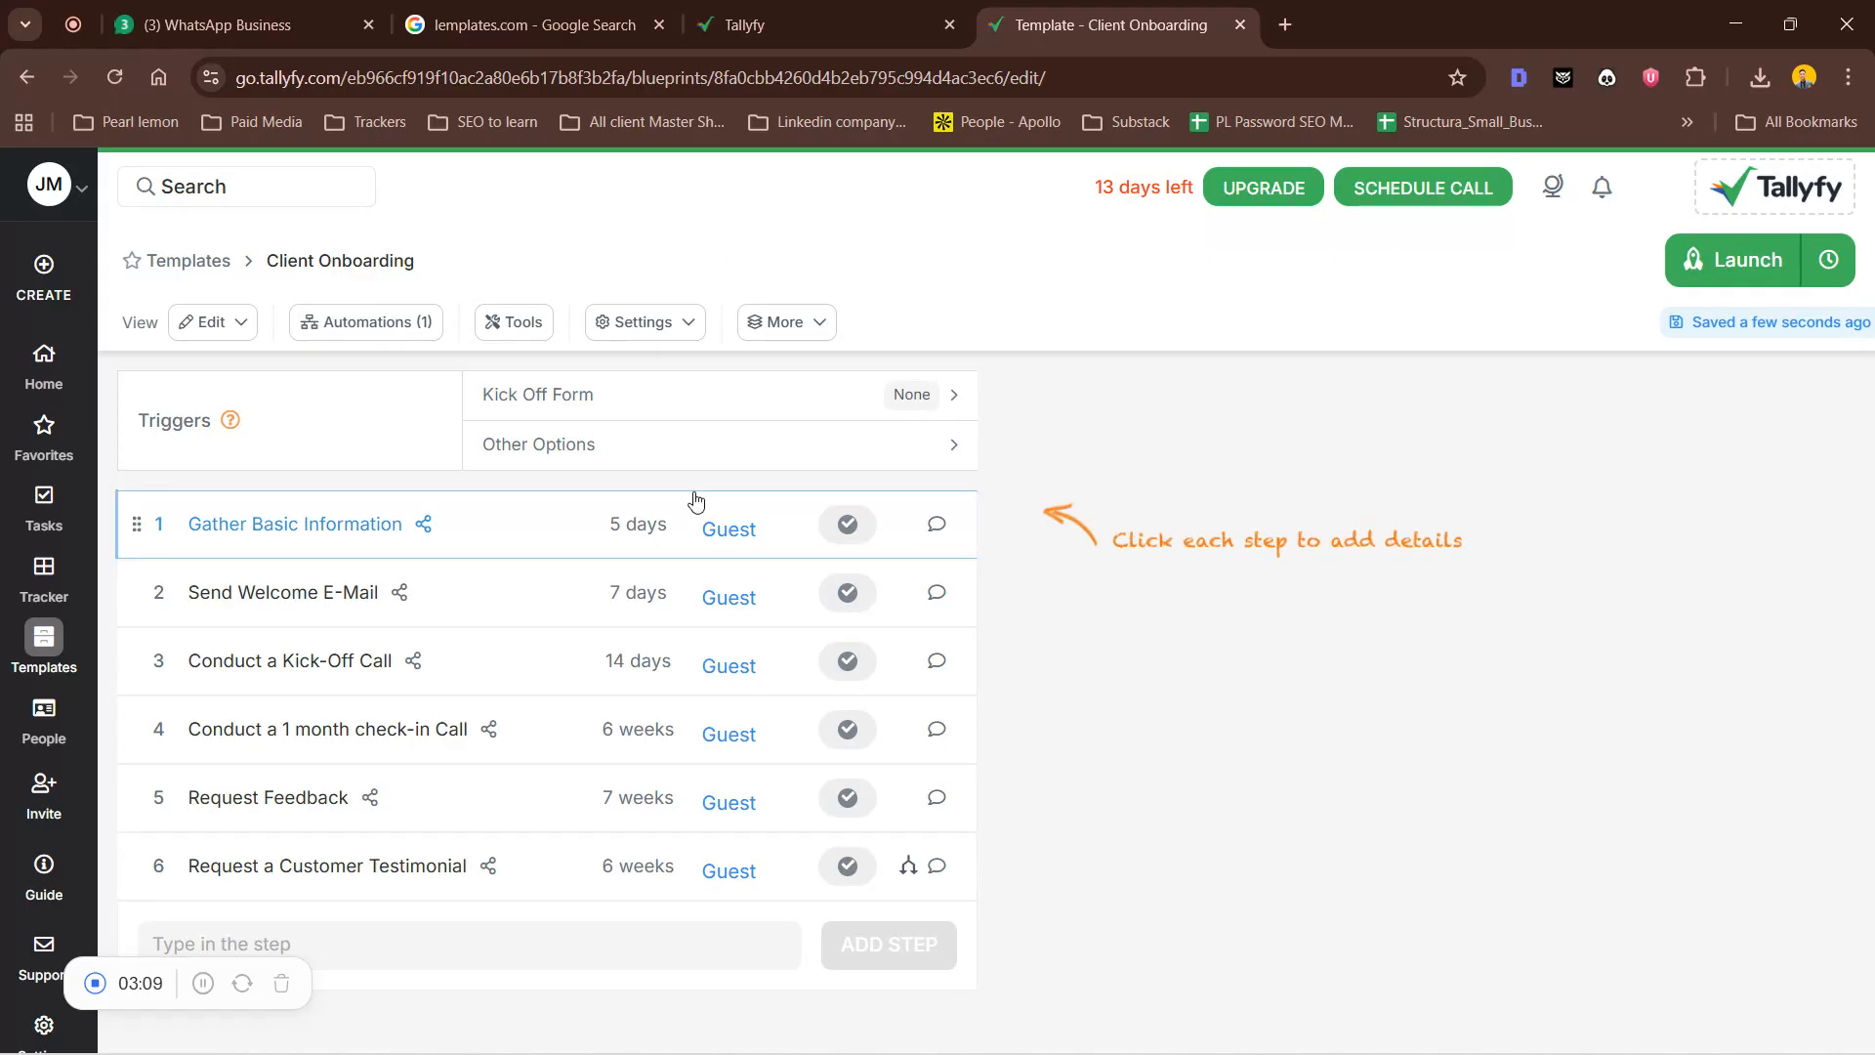
Open the Gather Basic Information step and examine its available task types and milestone options
{"action": "left_click", "coordinate": [592, 547]}
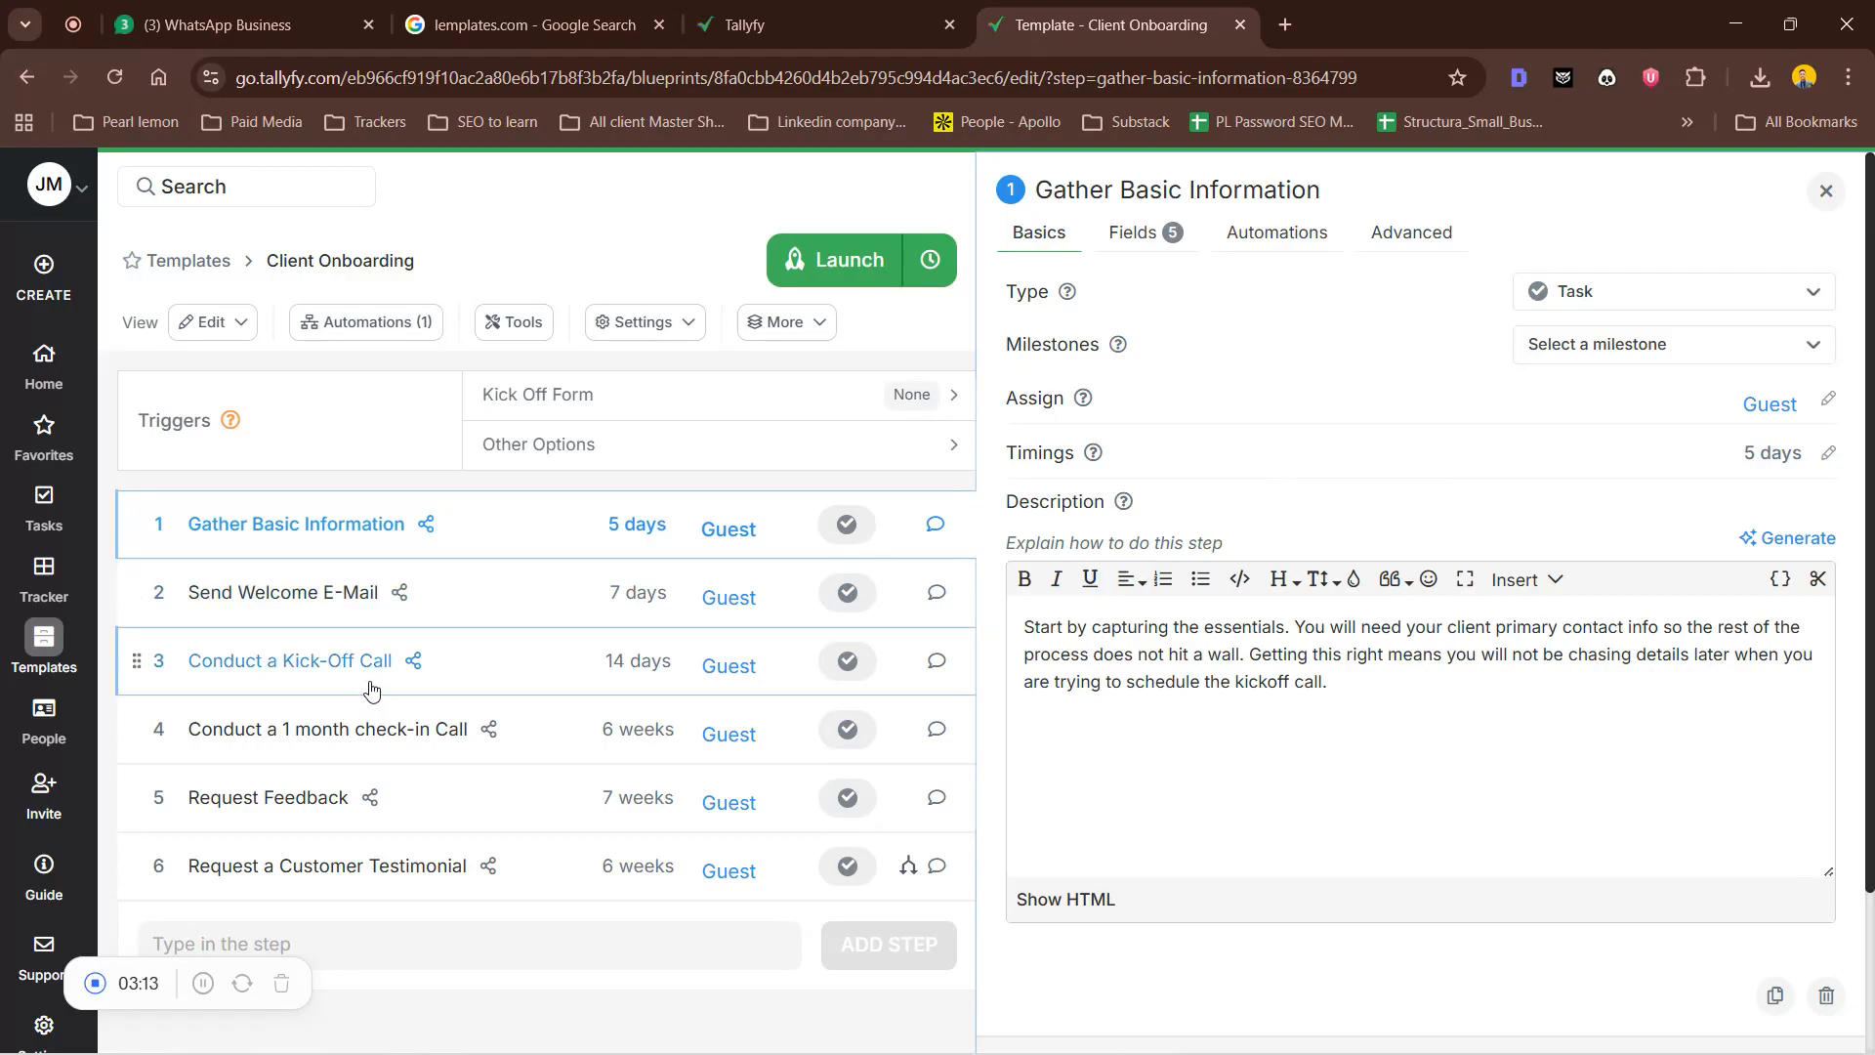
{"action": "left_click", "coordinate": [1654, 292]}
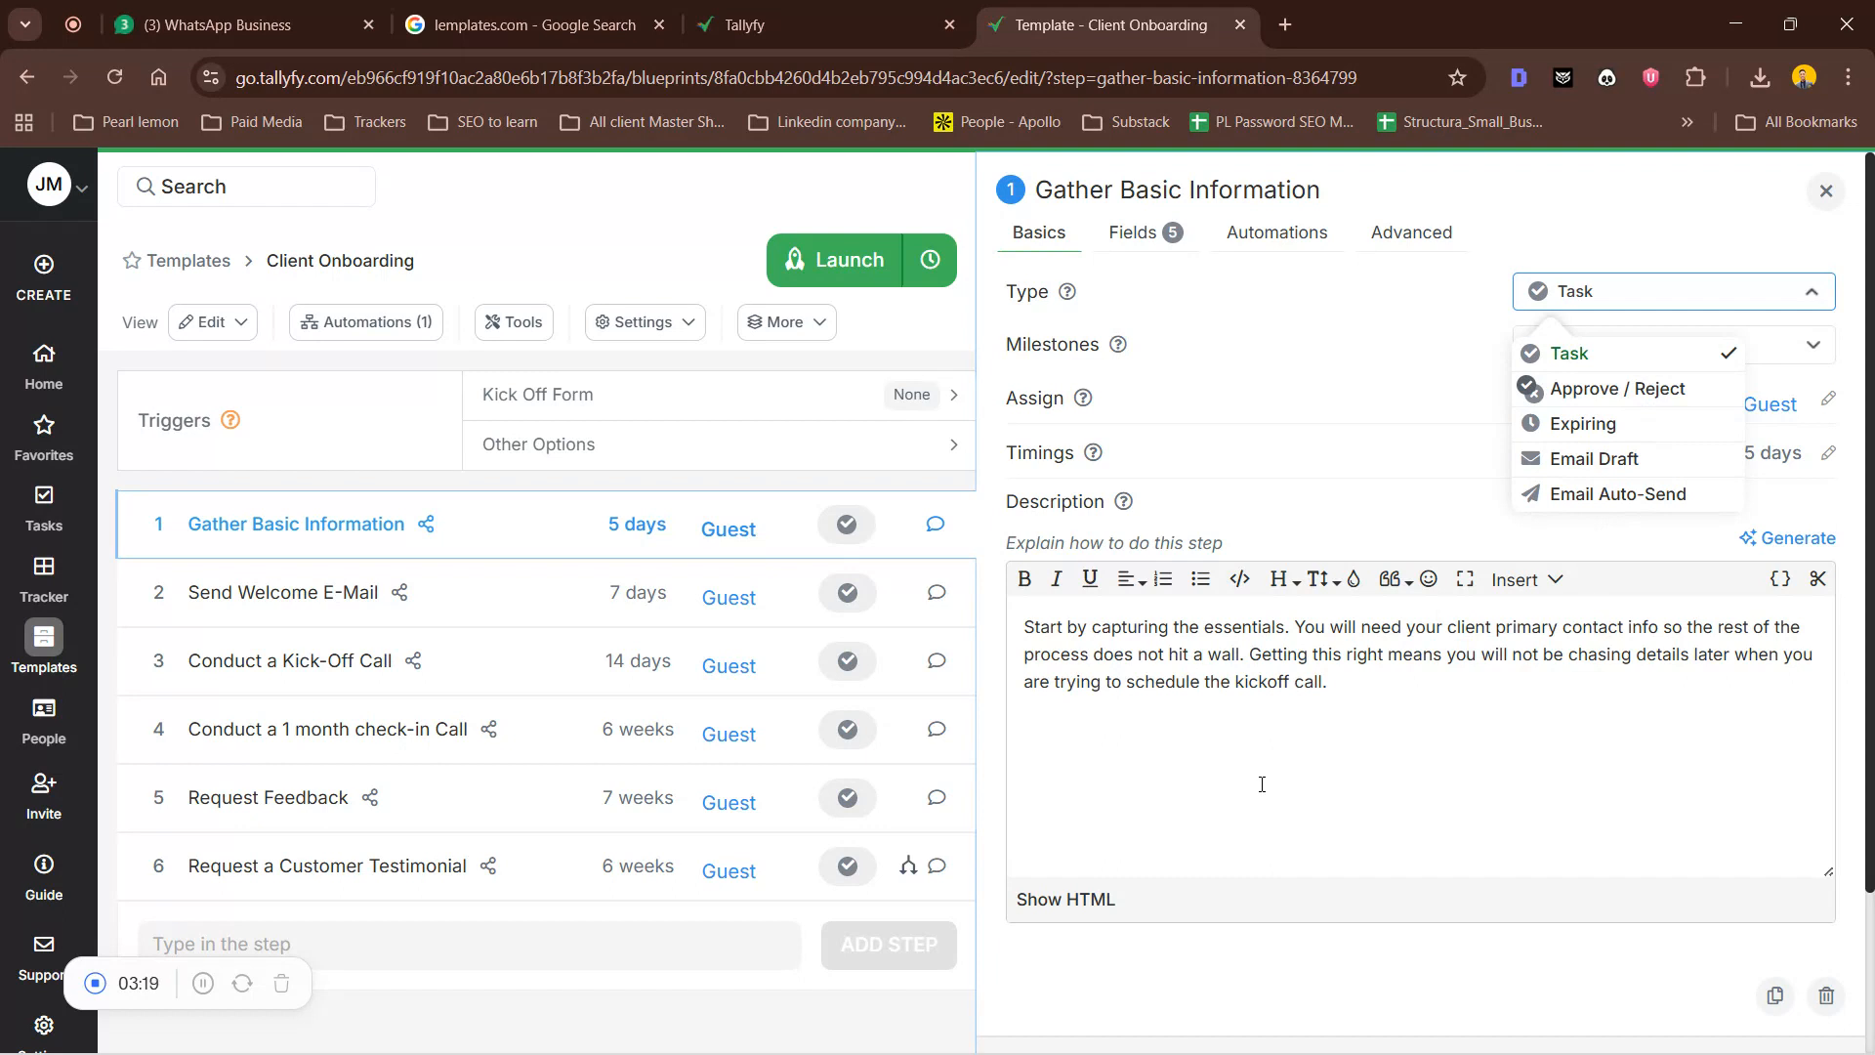
{"action": "left_click", "coordinate": [1416, 403]}
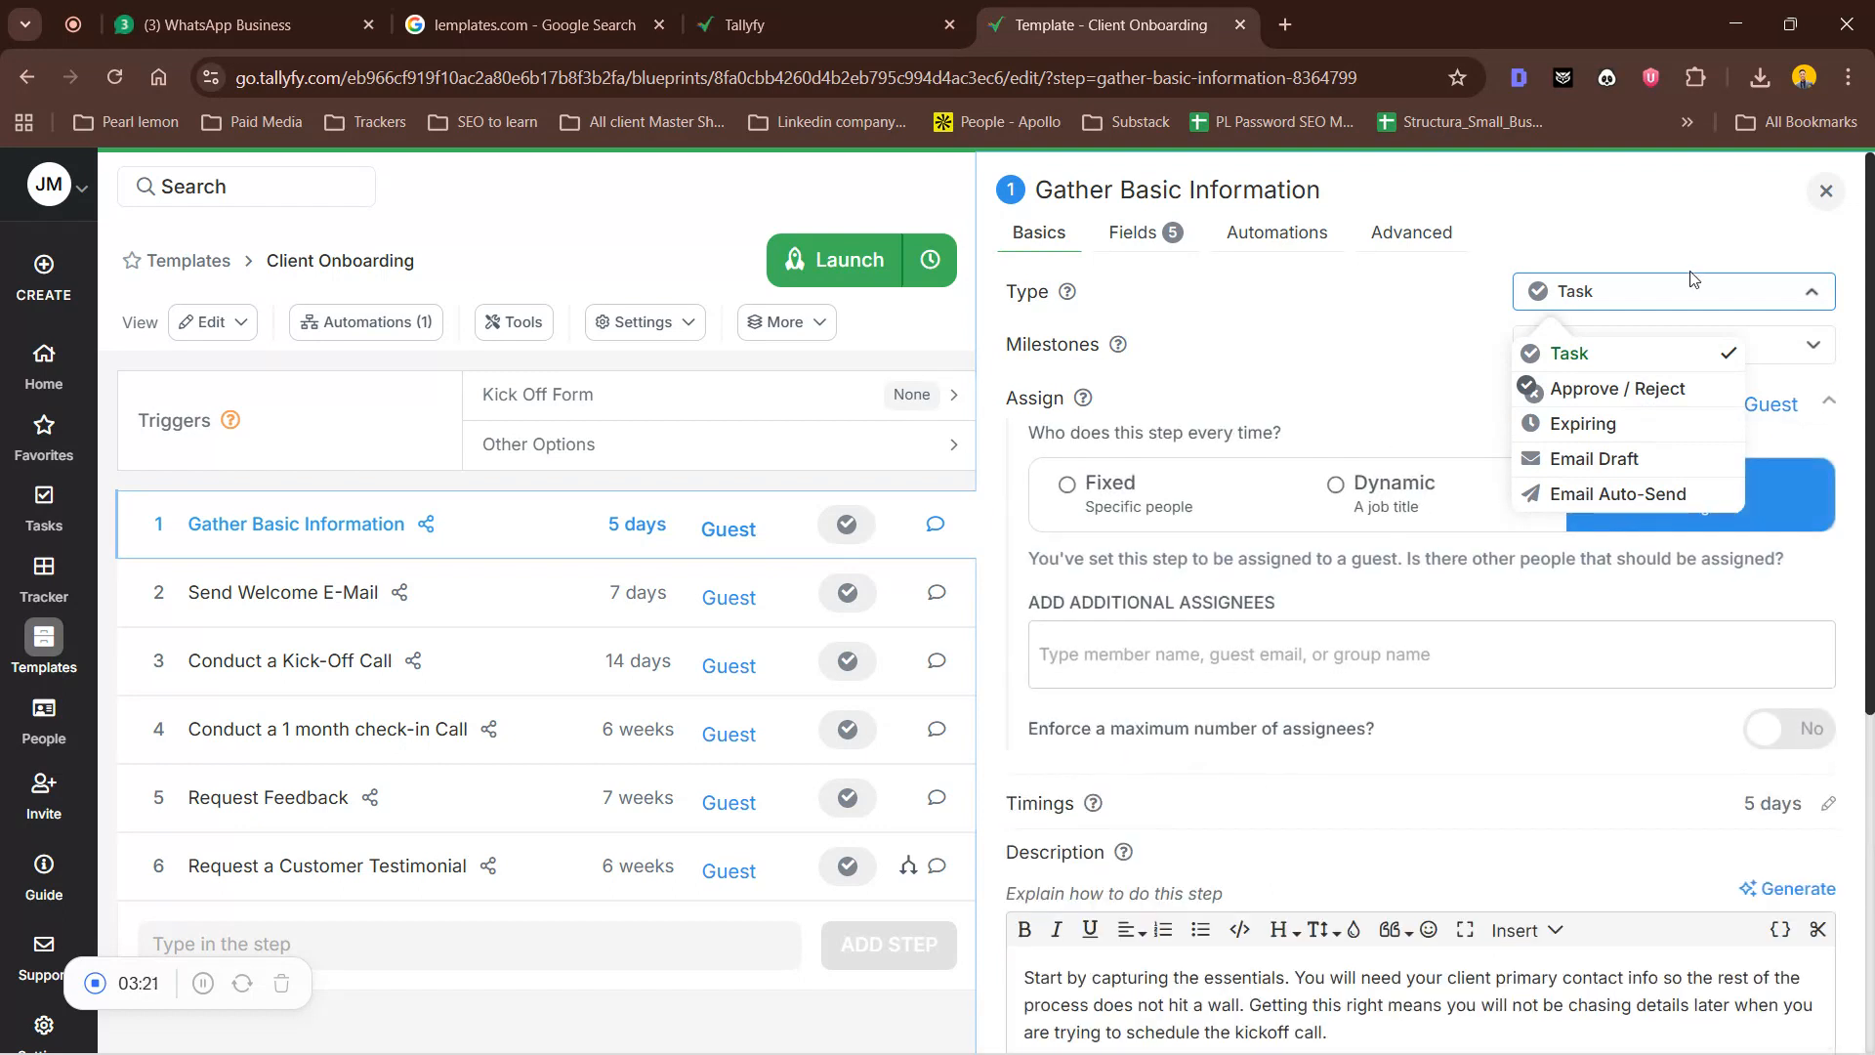
{"action": "left_click", "coordinate": [1444, 343]}
{"action": "left_click", "coordinate": [1616, 358]}
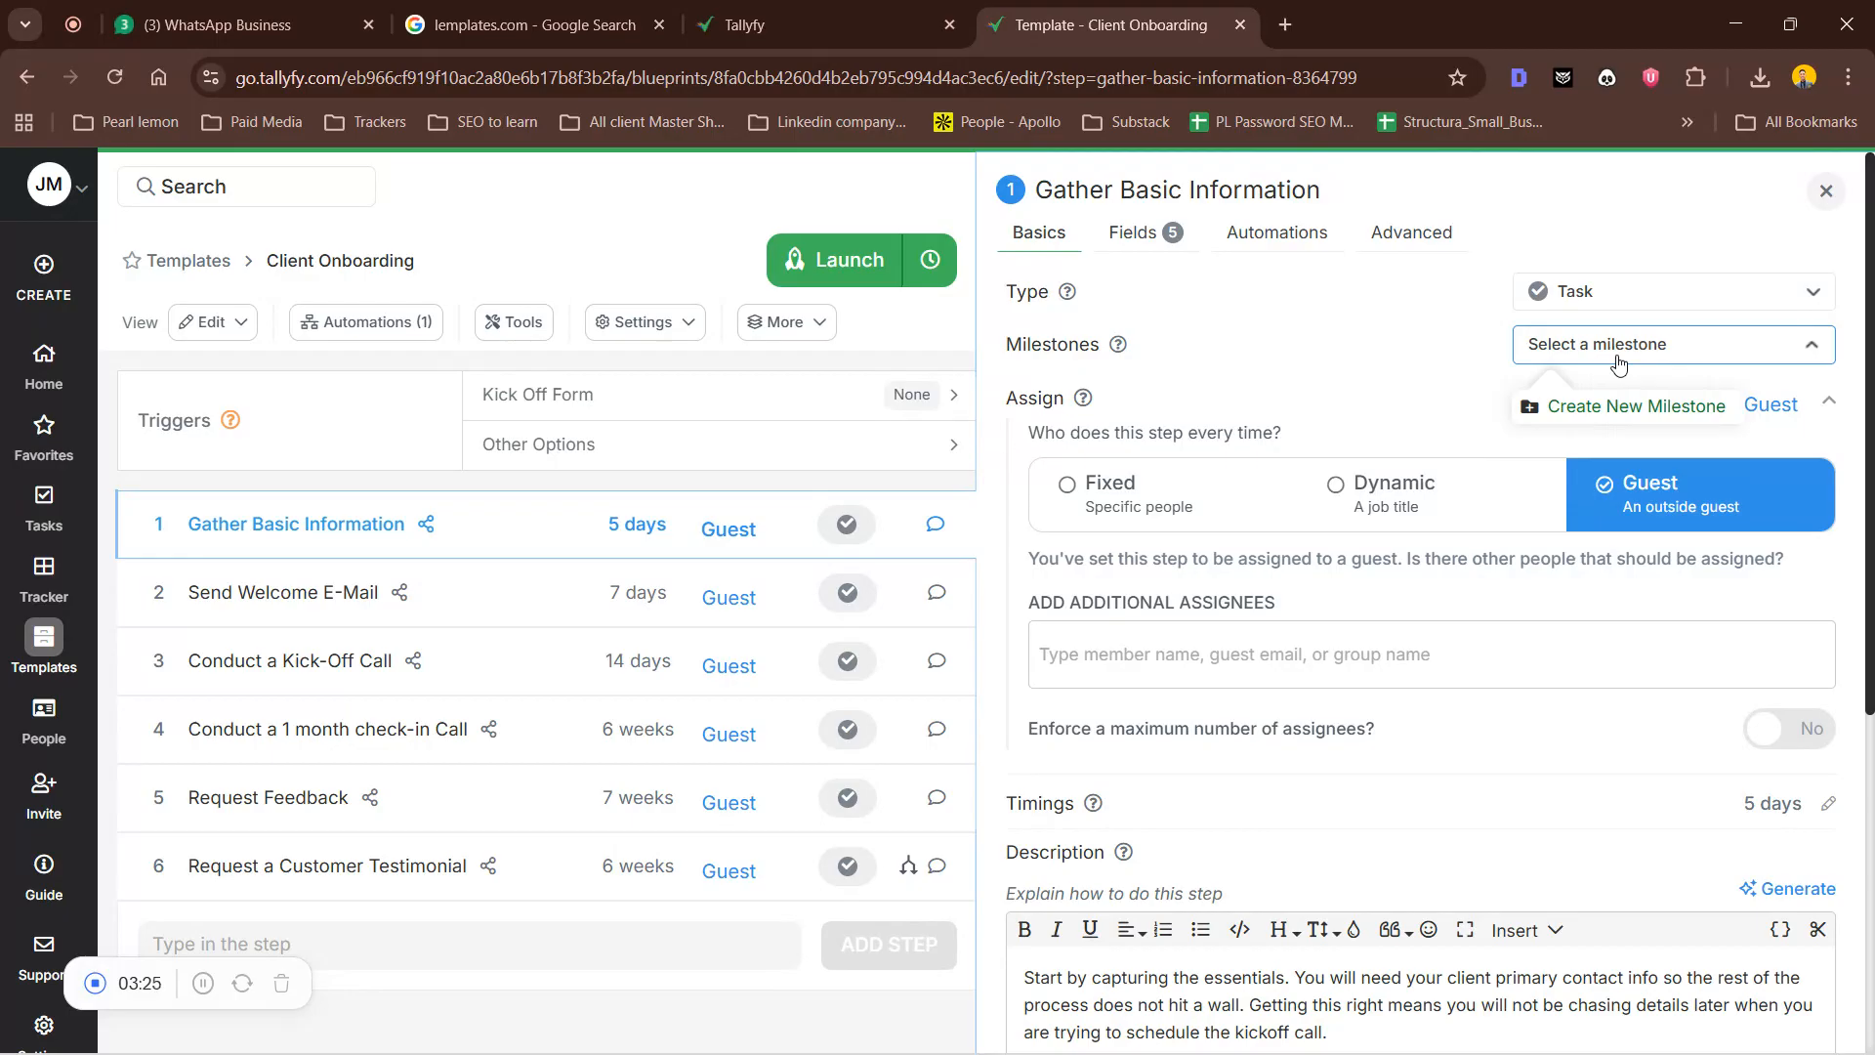
{"action": "left_click", "coordinate": [1445, 377]}
Switch the Gather Basic Information step's assignment from a guest to Fixed, specific people
{"action": "left_click", "coordinate": [1767, 410]}
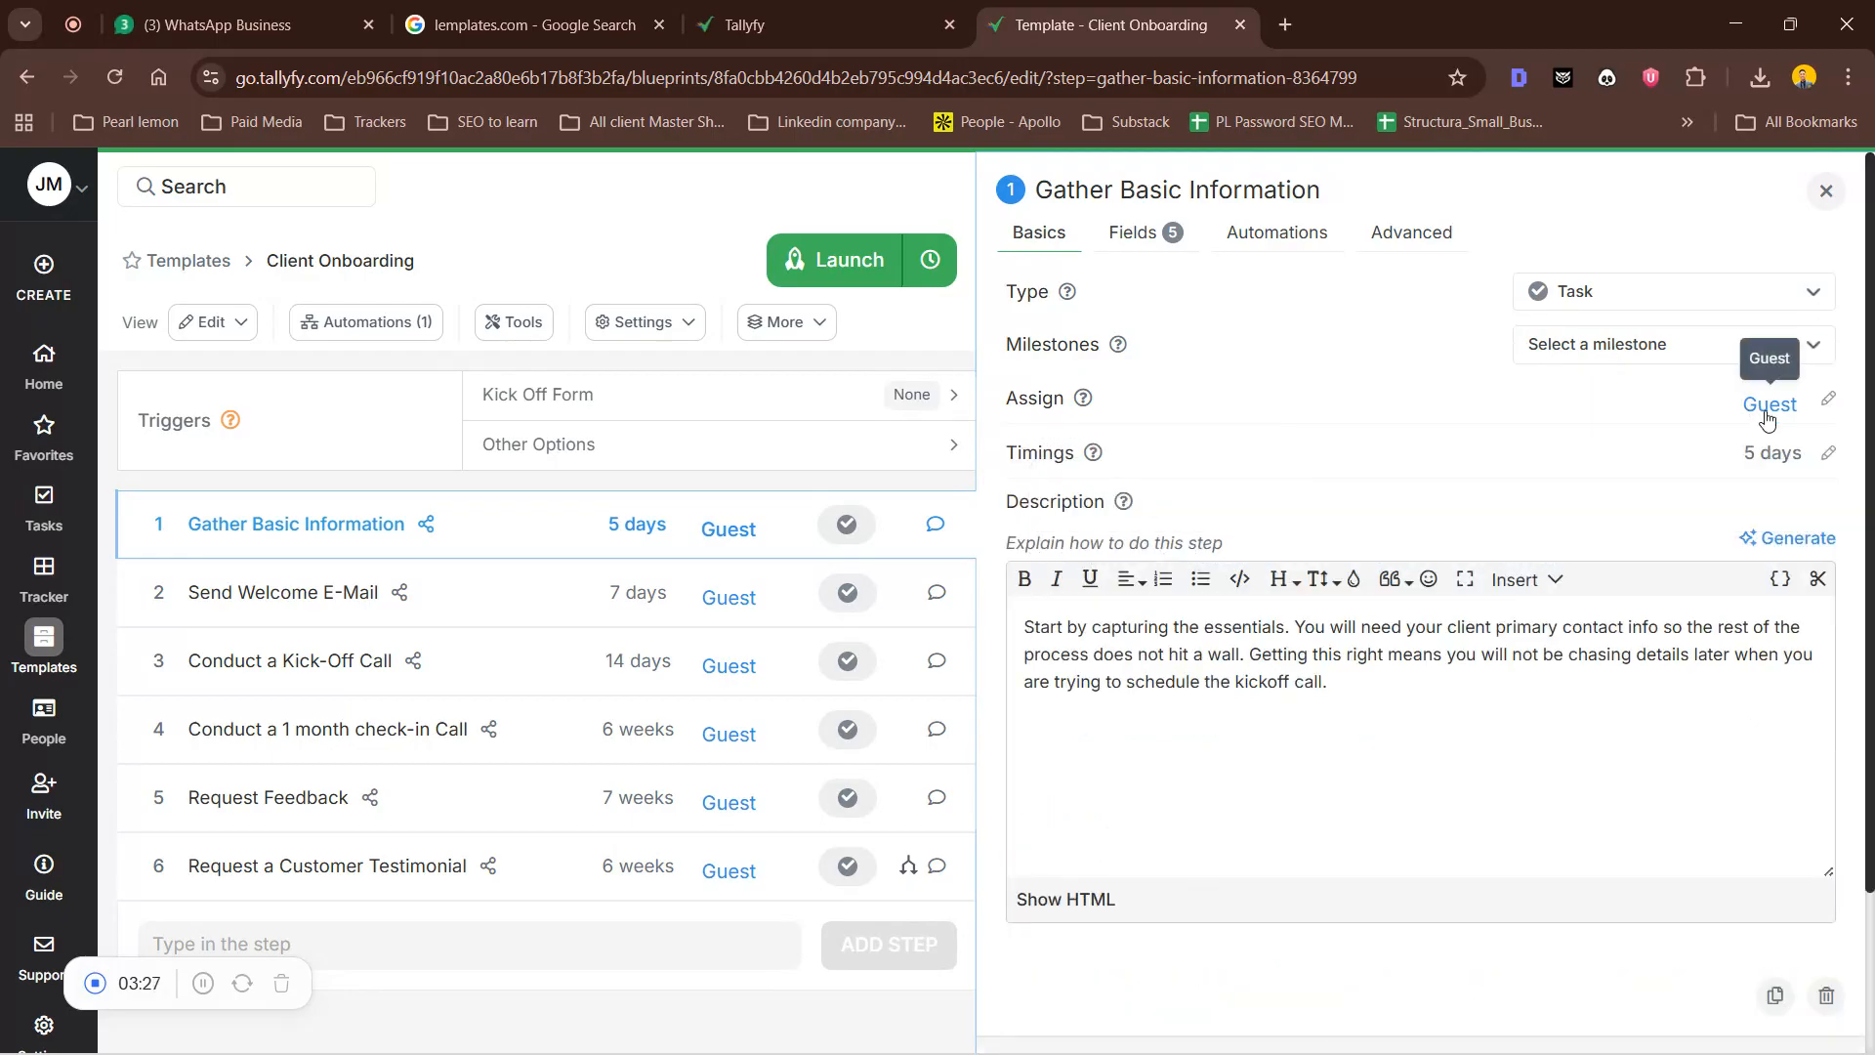
{"action": "left_click", "coordinate": [1767, 411]}
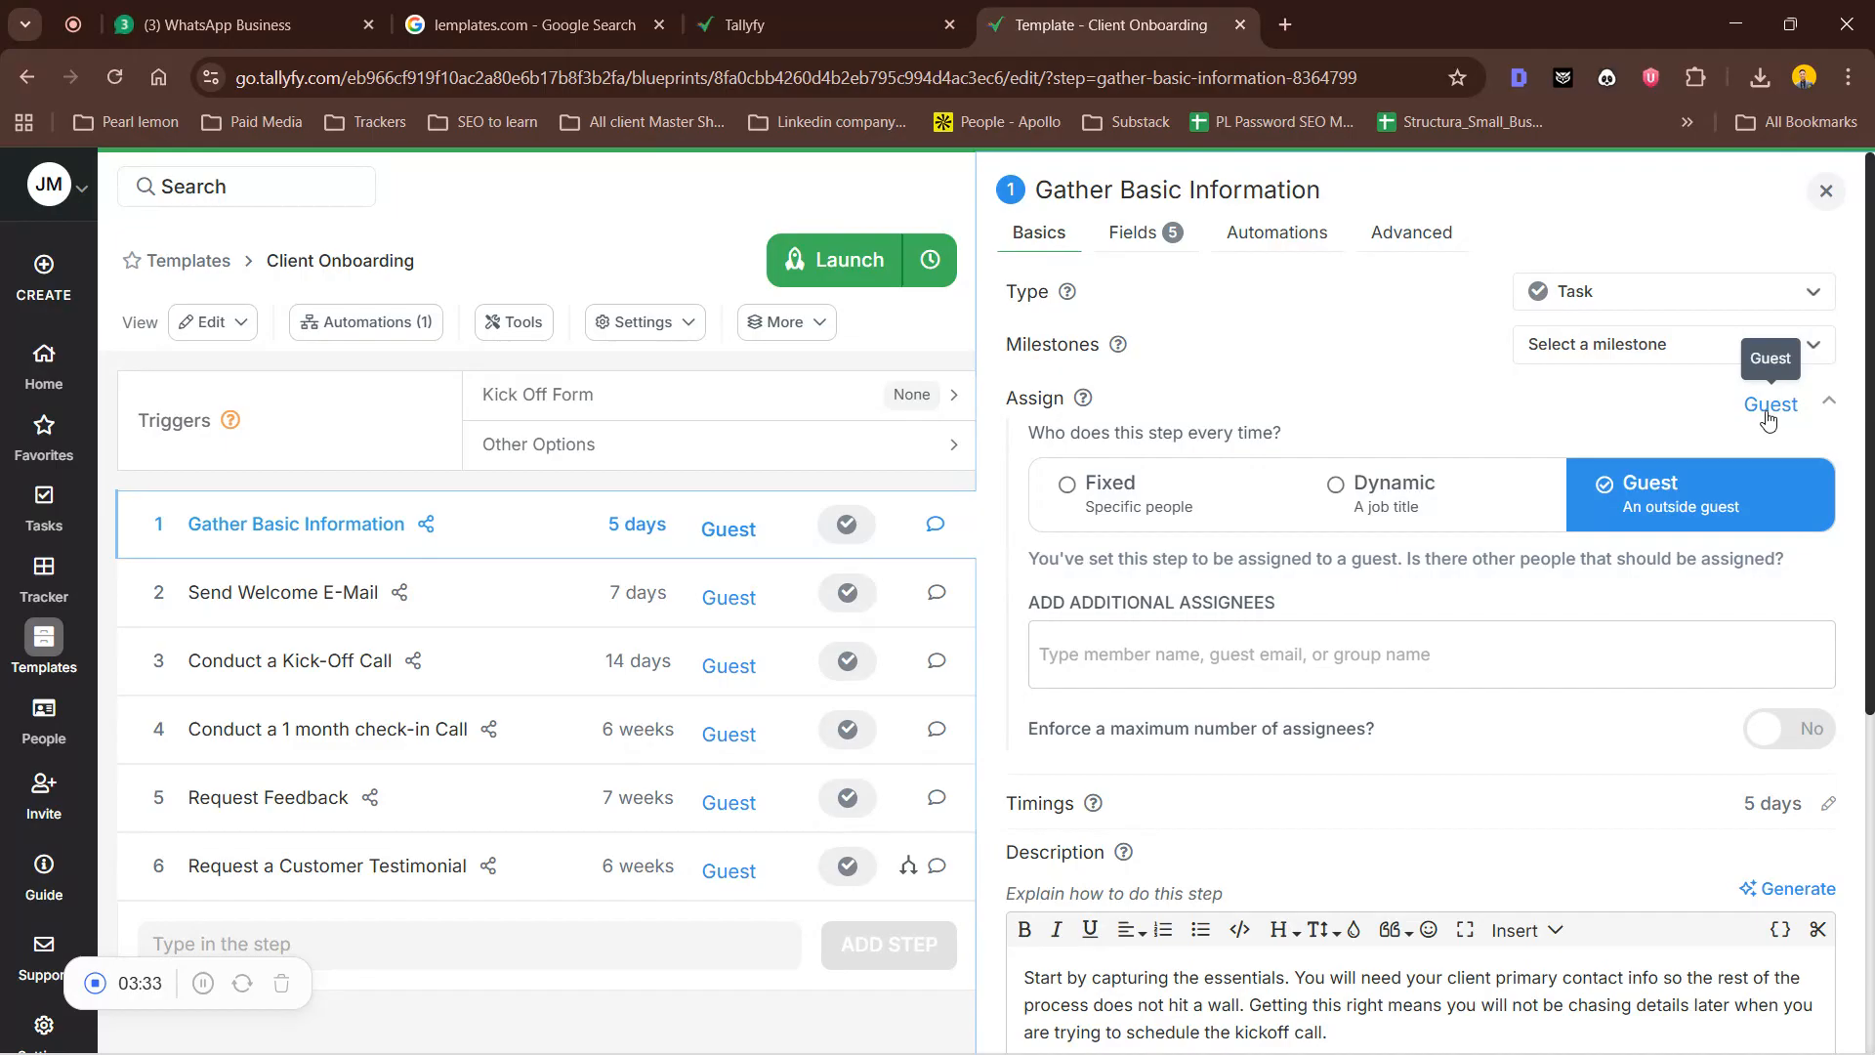
{"action": "left_click", "coordinate": [1185, 494]}
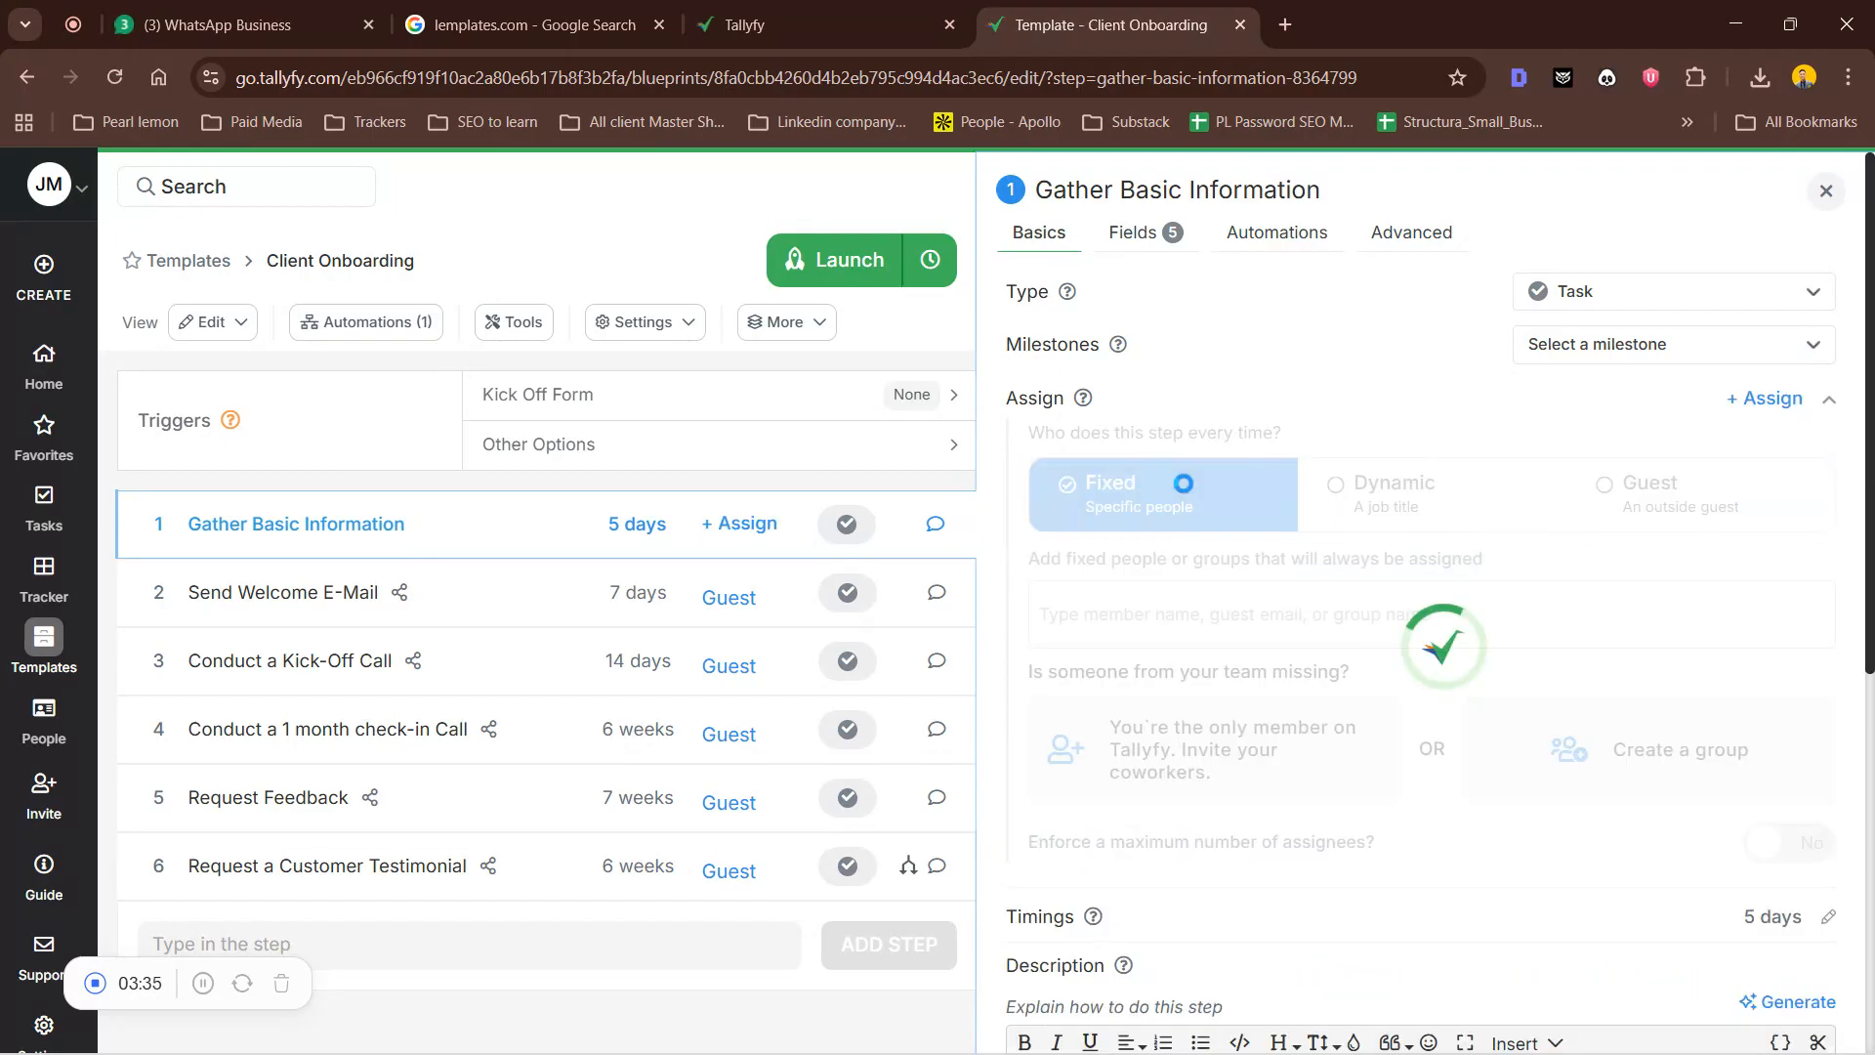
{"action": "left_click", "coordinate": [1379, 608]}
Set the Gather Basic Information step's deadline to 1 day
{"action": "scroll", "coordinate": [1379, 613], "scroll_direction": "down", "scroll_amount": 3}
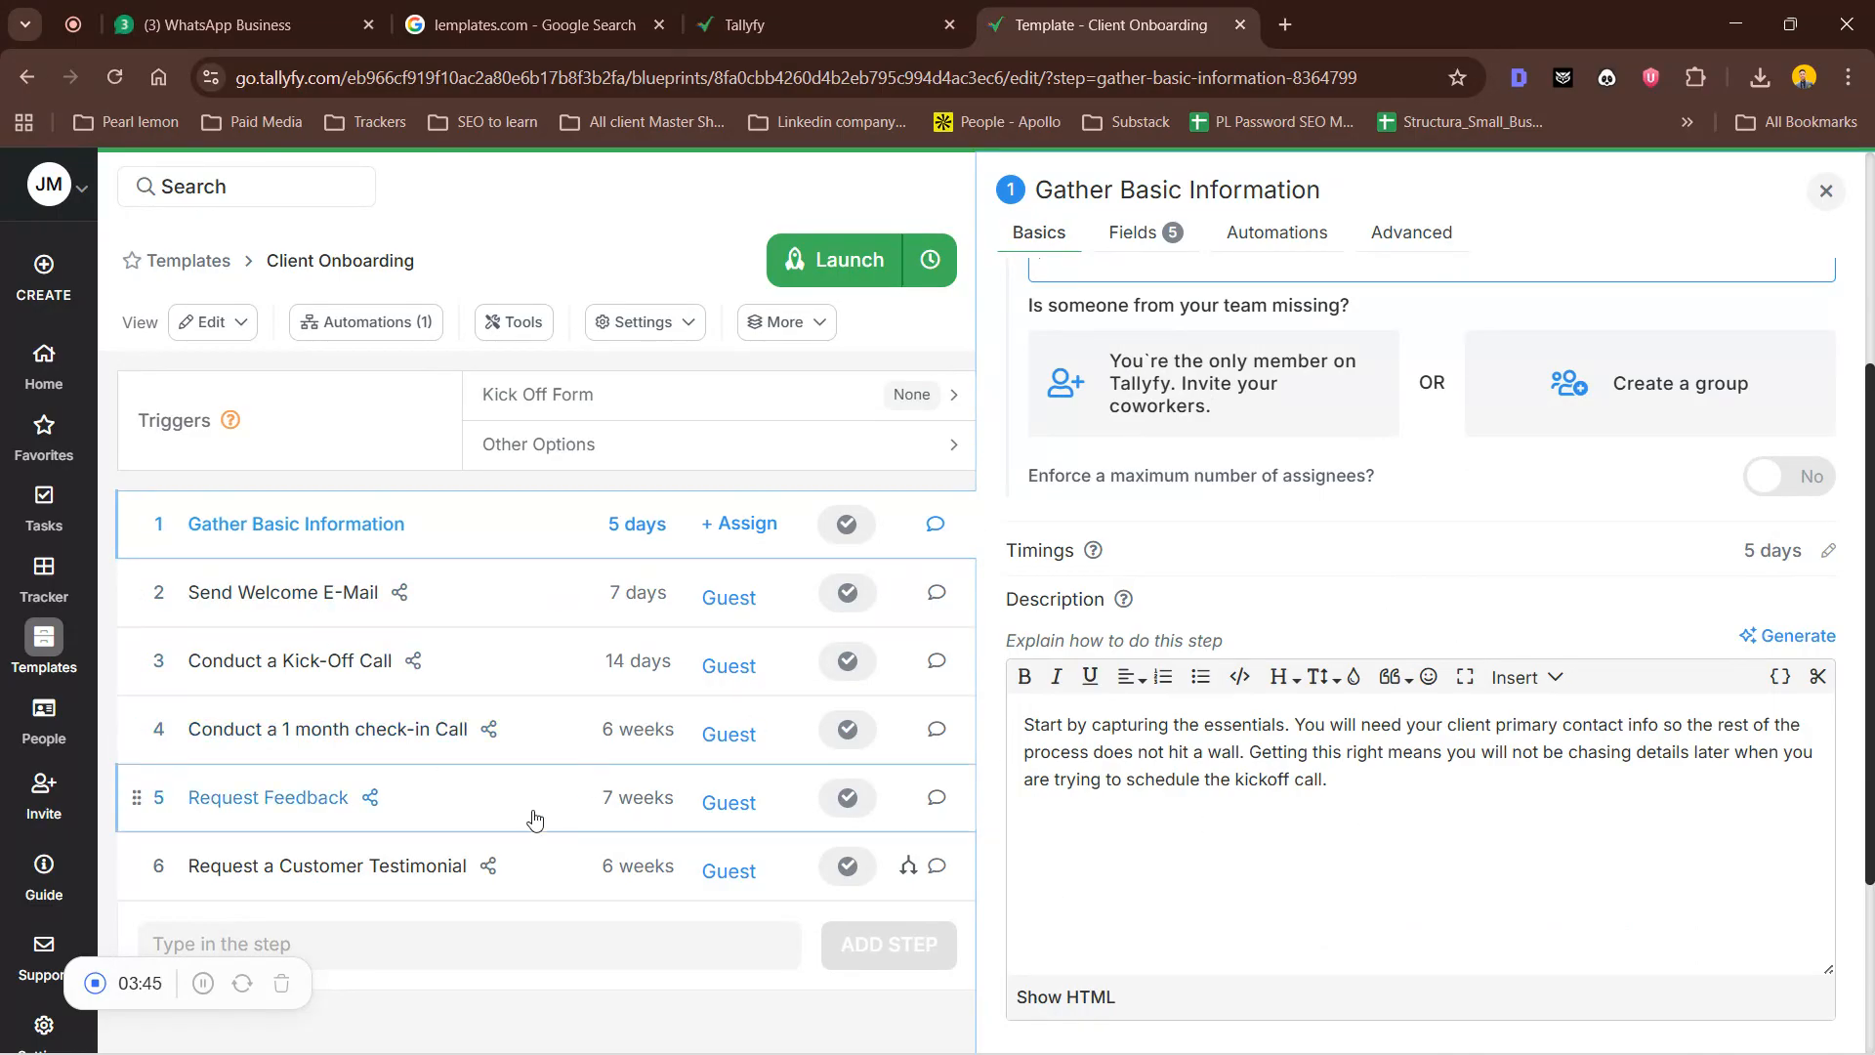
{"action": "left_click", "coordinate": [1827, 551]}
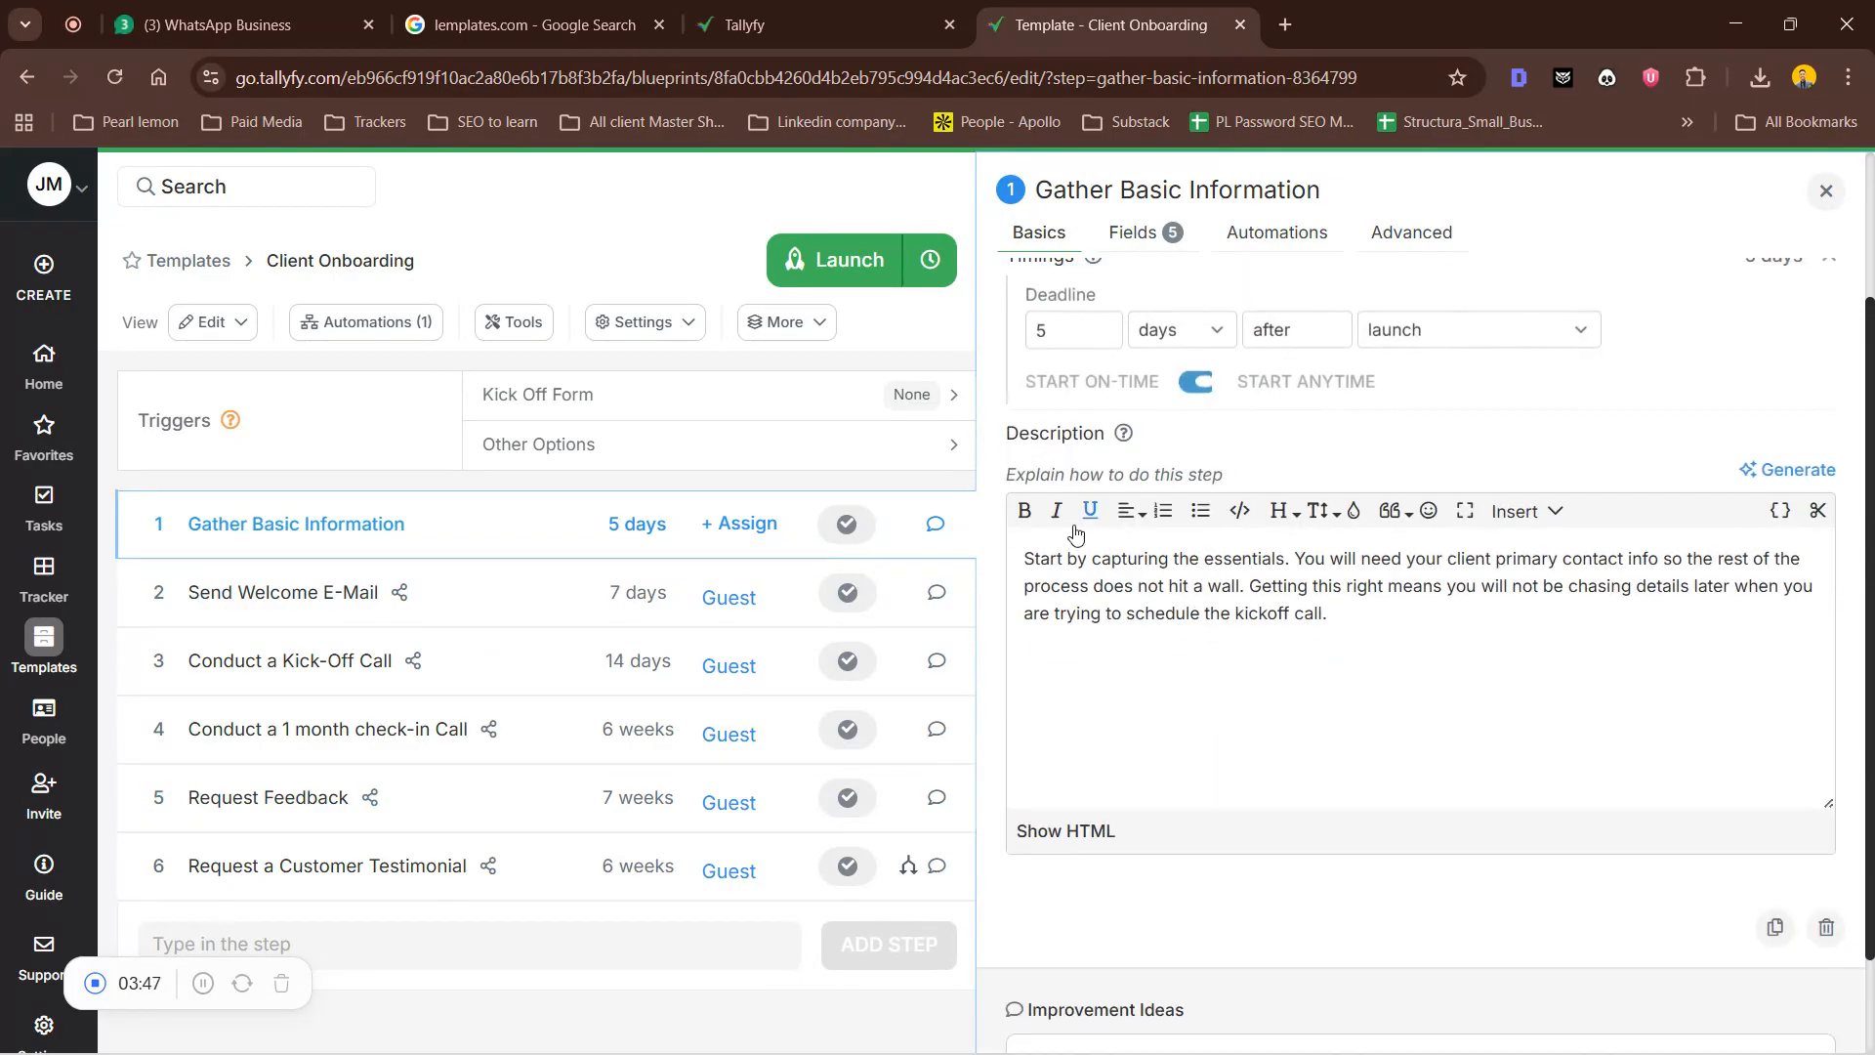
{"action": "left_click", "coordinate": [1107, 337]}
{"action": "left_click", "coordinate": [1106, 337]}
{"action": "left_click", "coordinate": [1107, 337]}
{"action": "left_click", "coordinate": [1107, 336]}
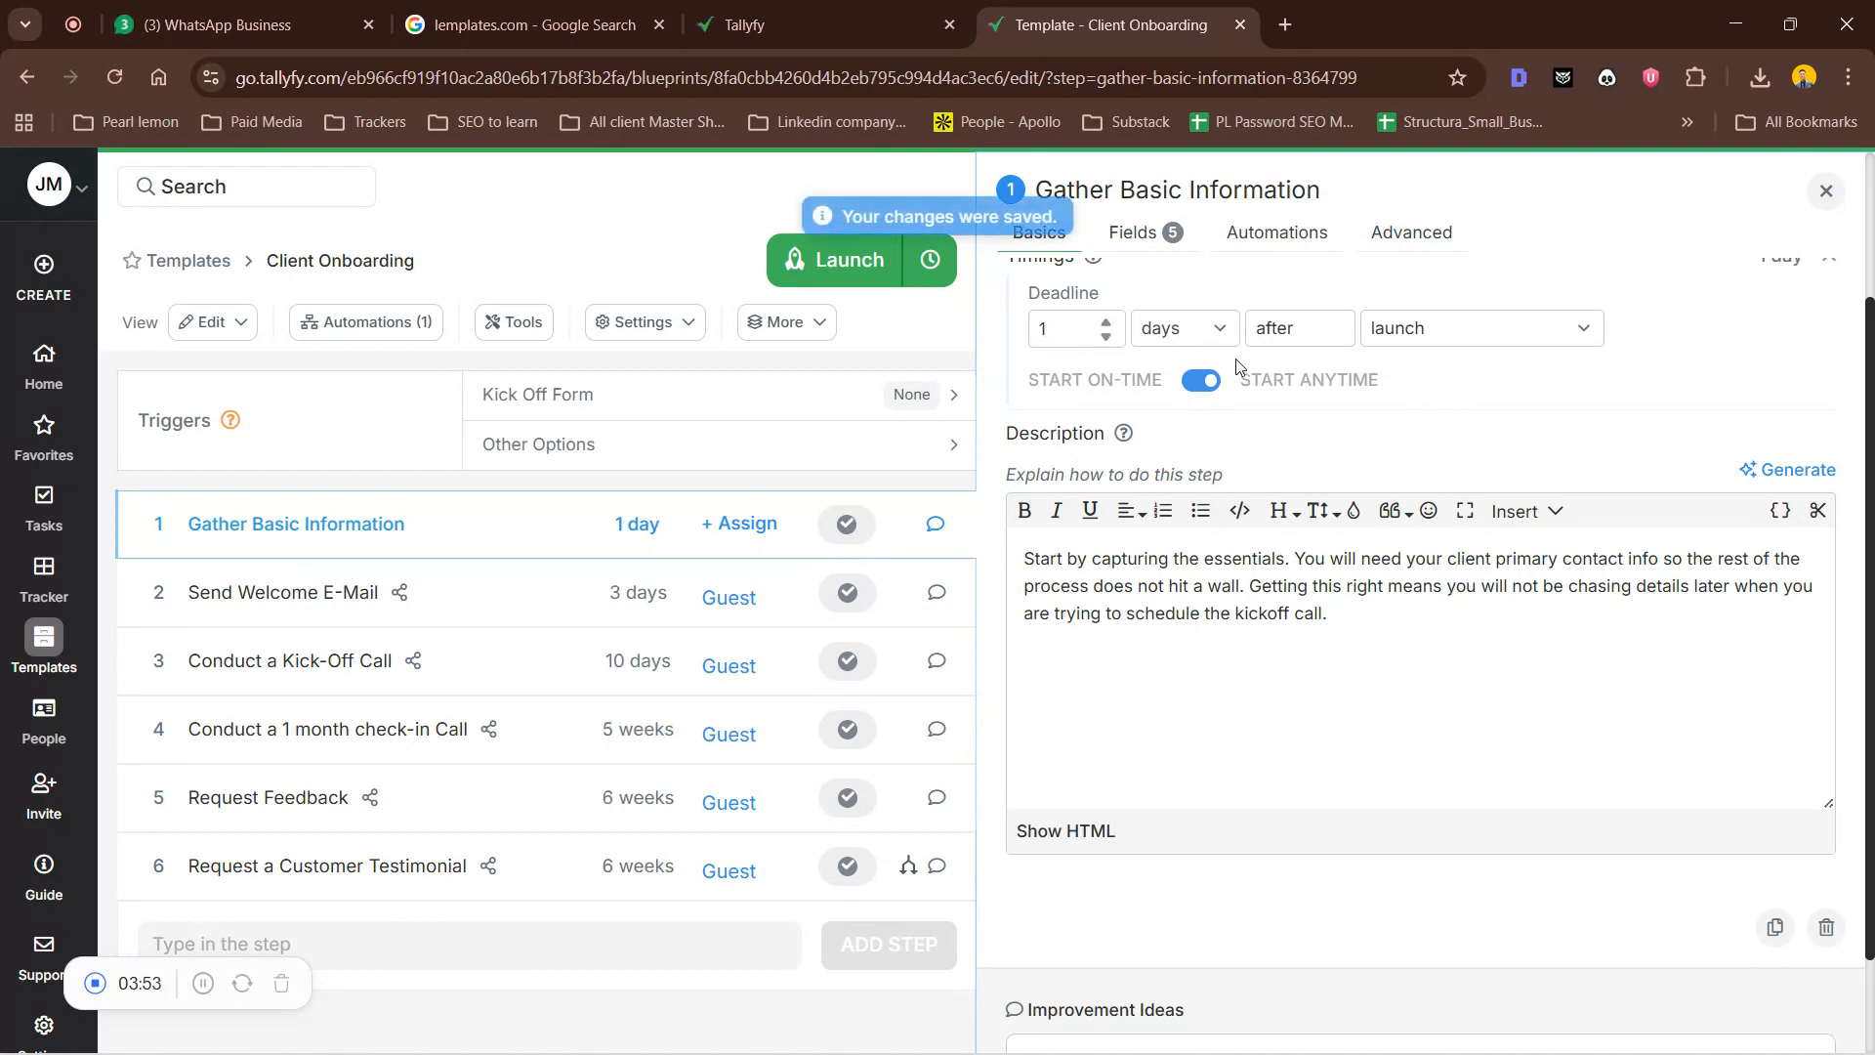
Check which events the step's deadline can be counted from
{"action": "left_click", "coordinate": [1417, 335]}
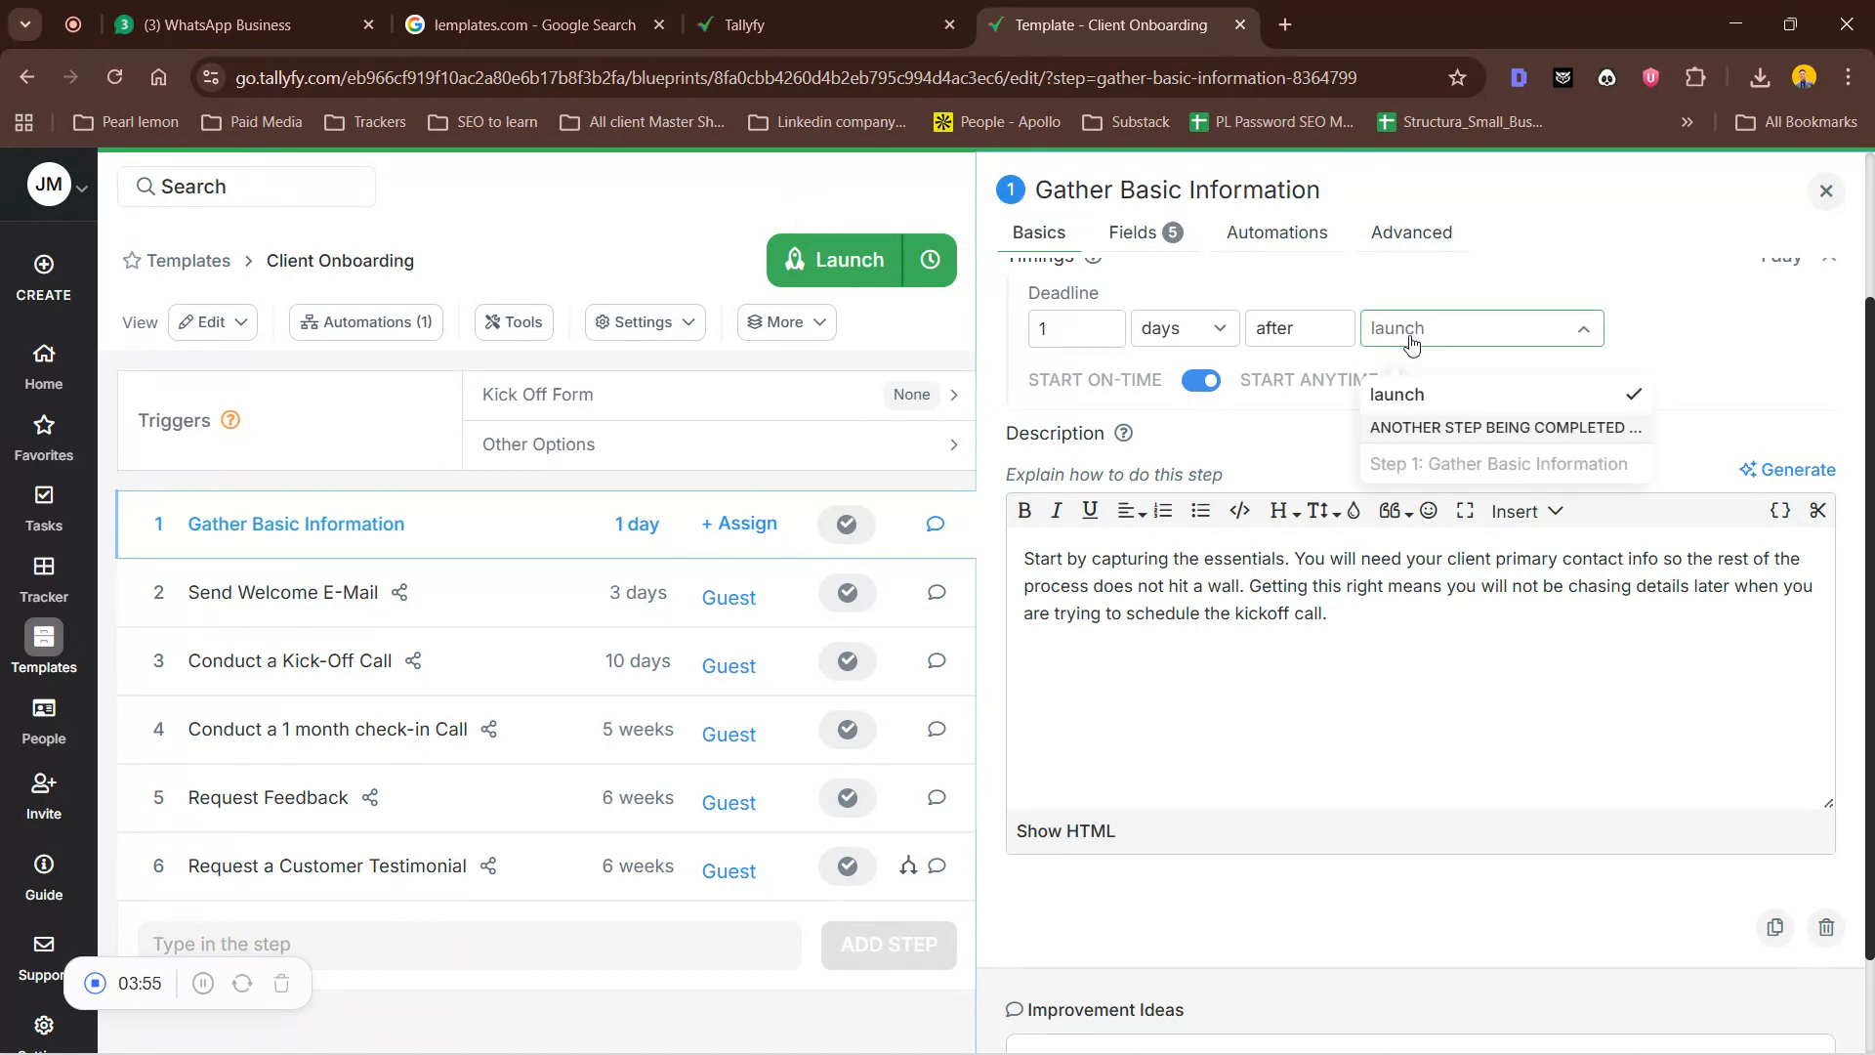
{"action": "left_click", "coordinate": [1297, 339]}
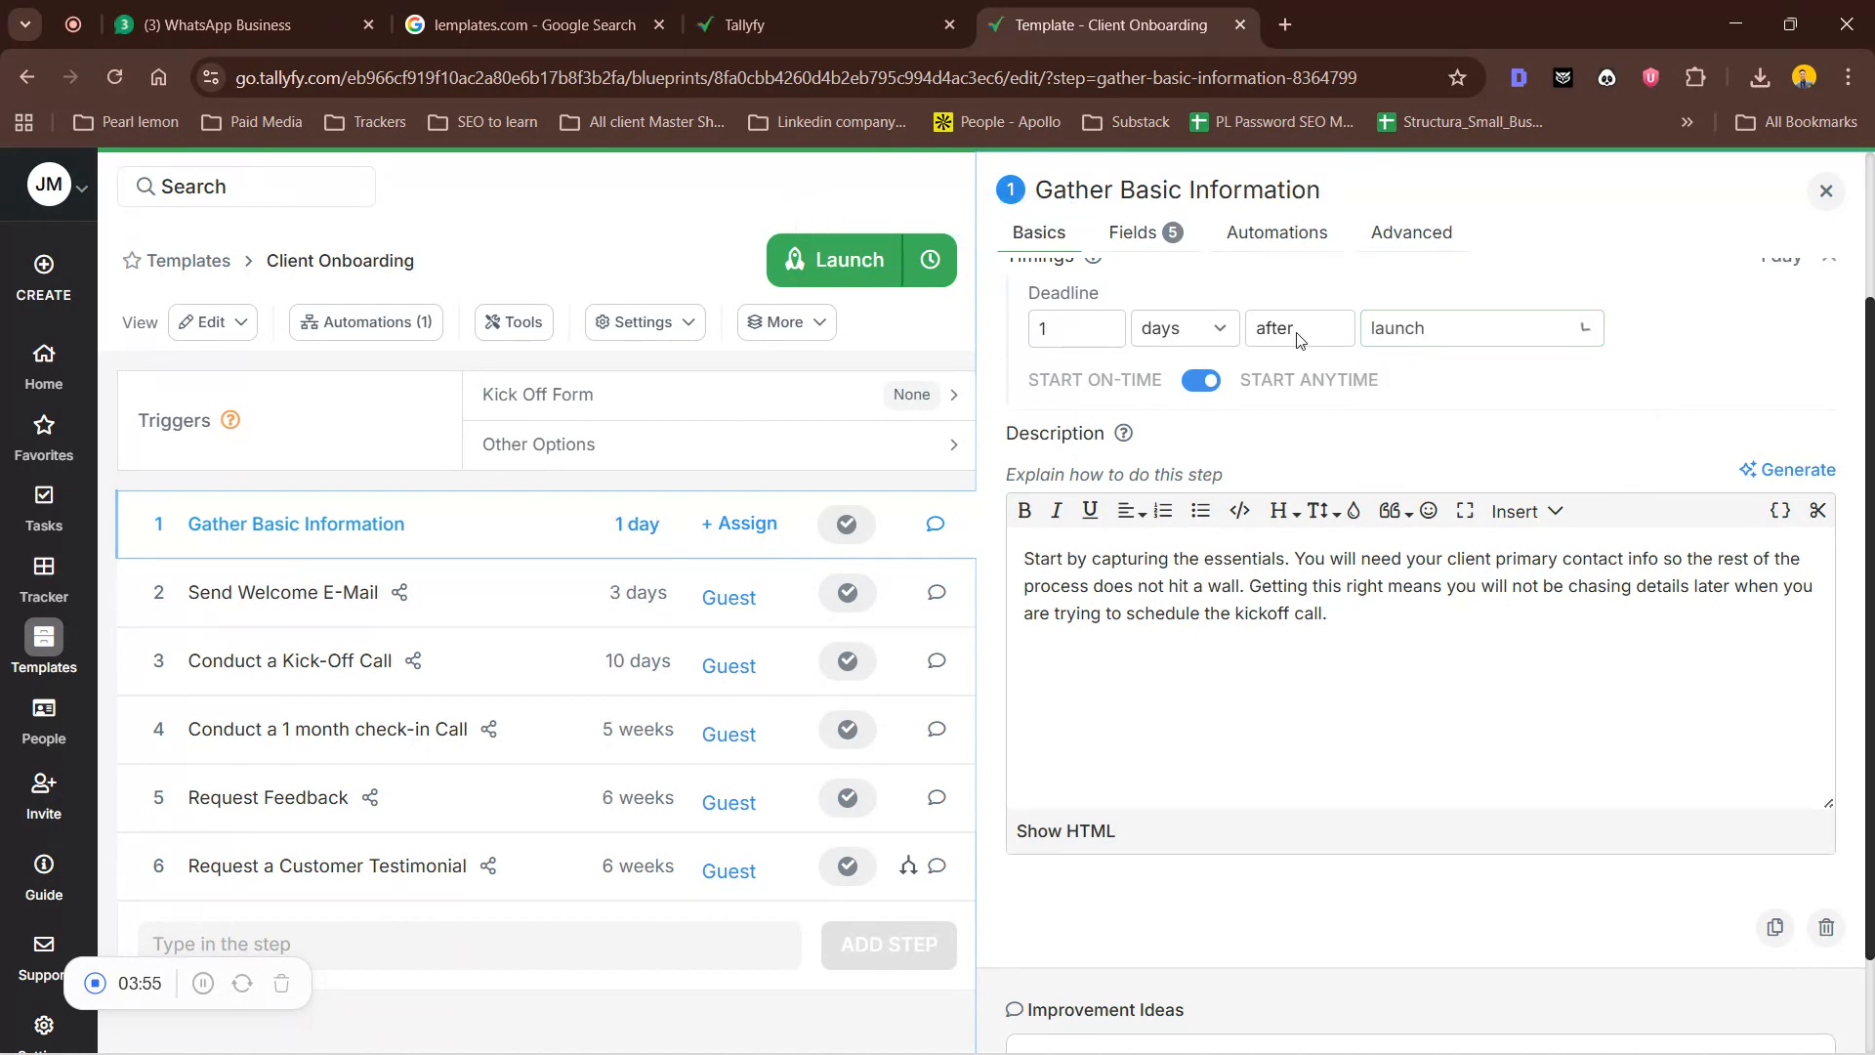
{"action": "left_click", "coordinate": [1476, 337]}
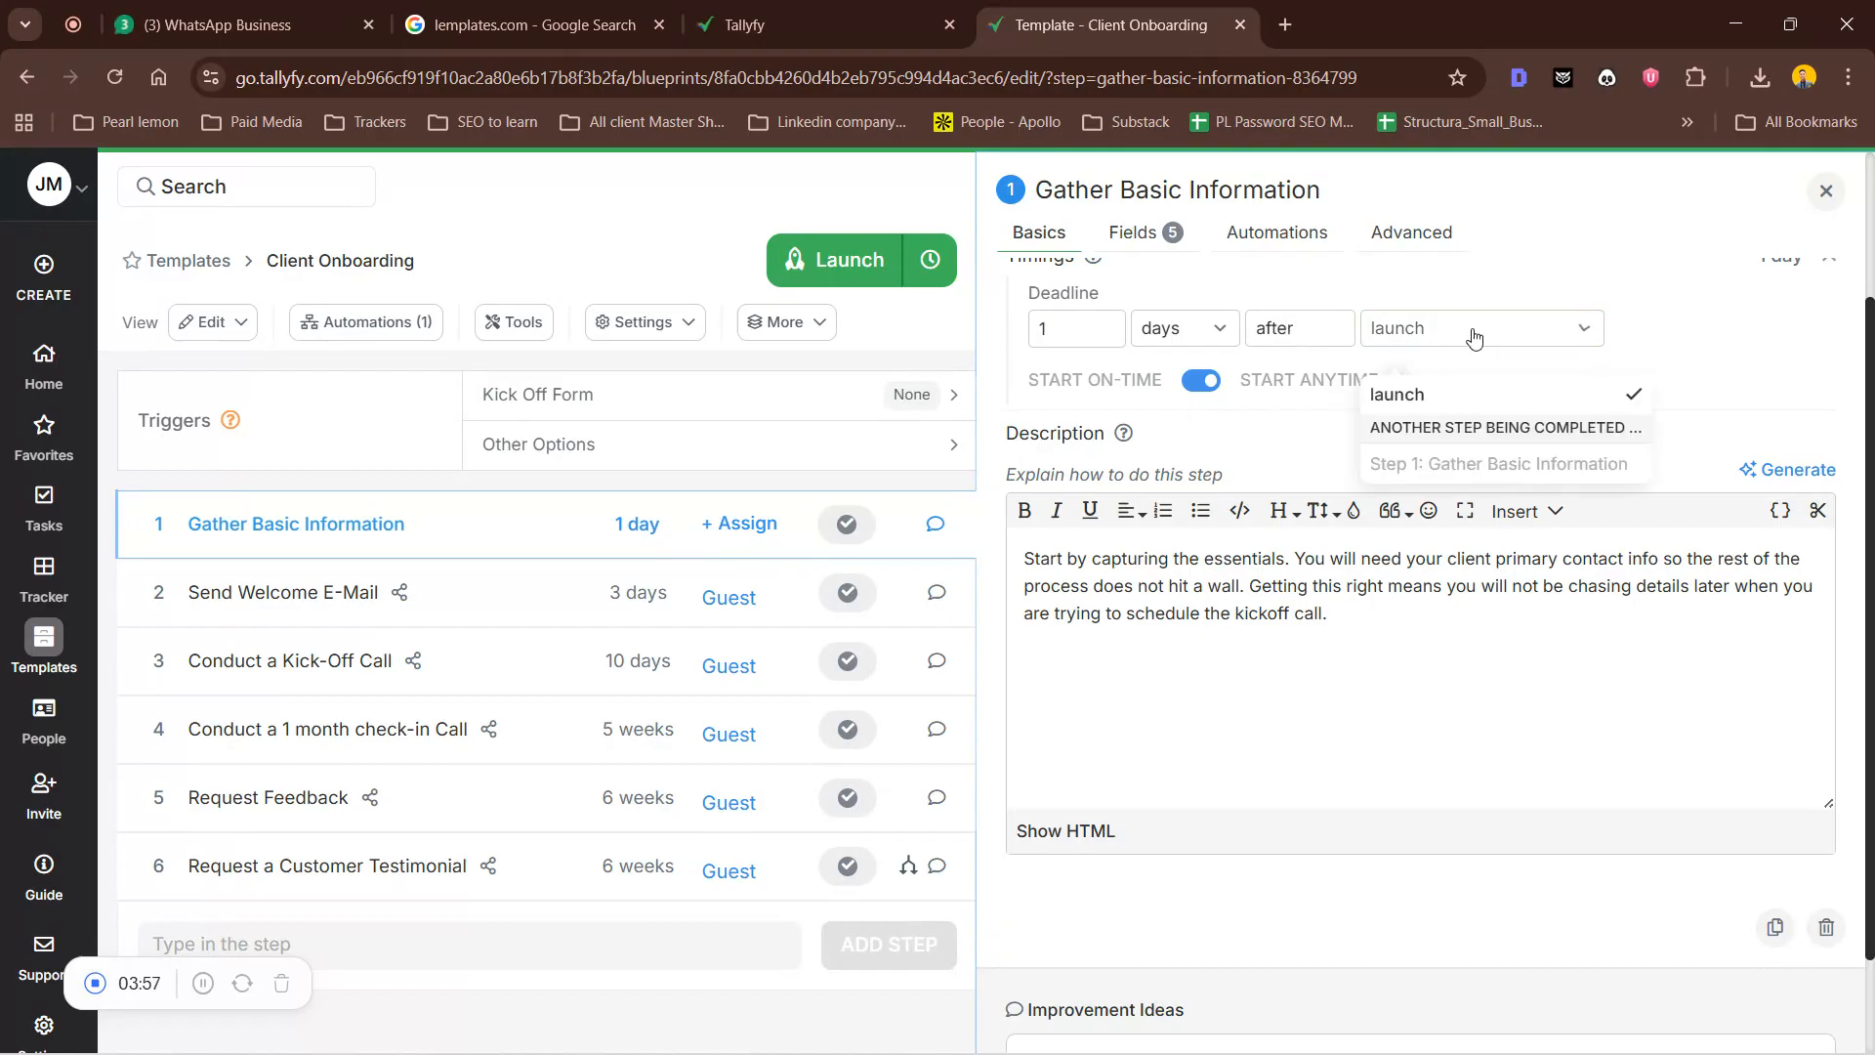
{"action": "left_click", "coordinate": [1493, 431]}
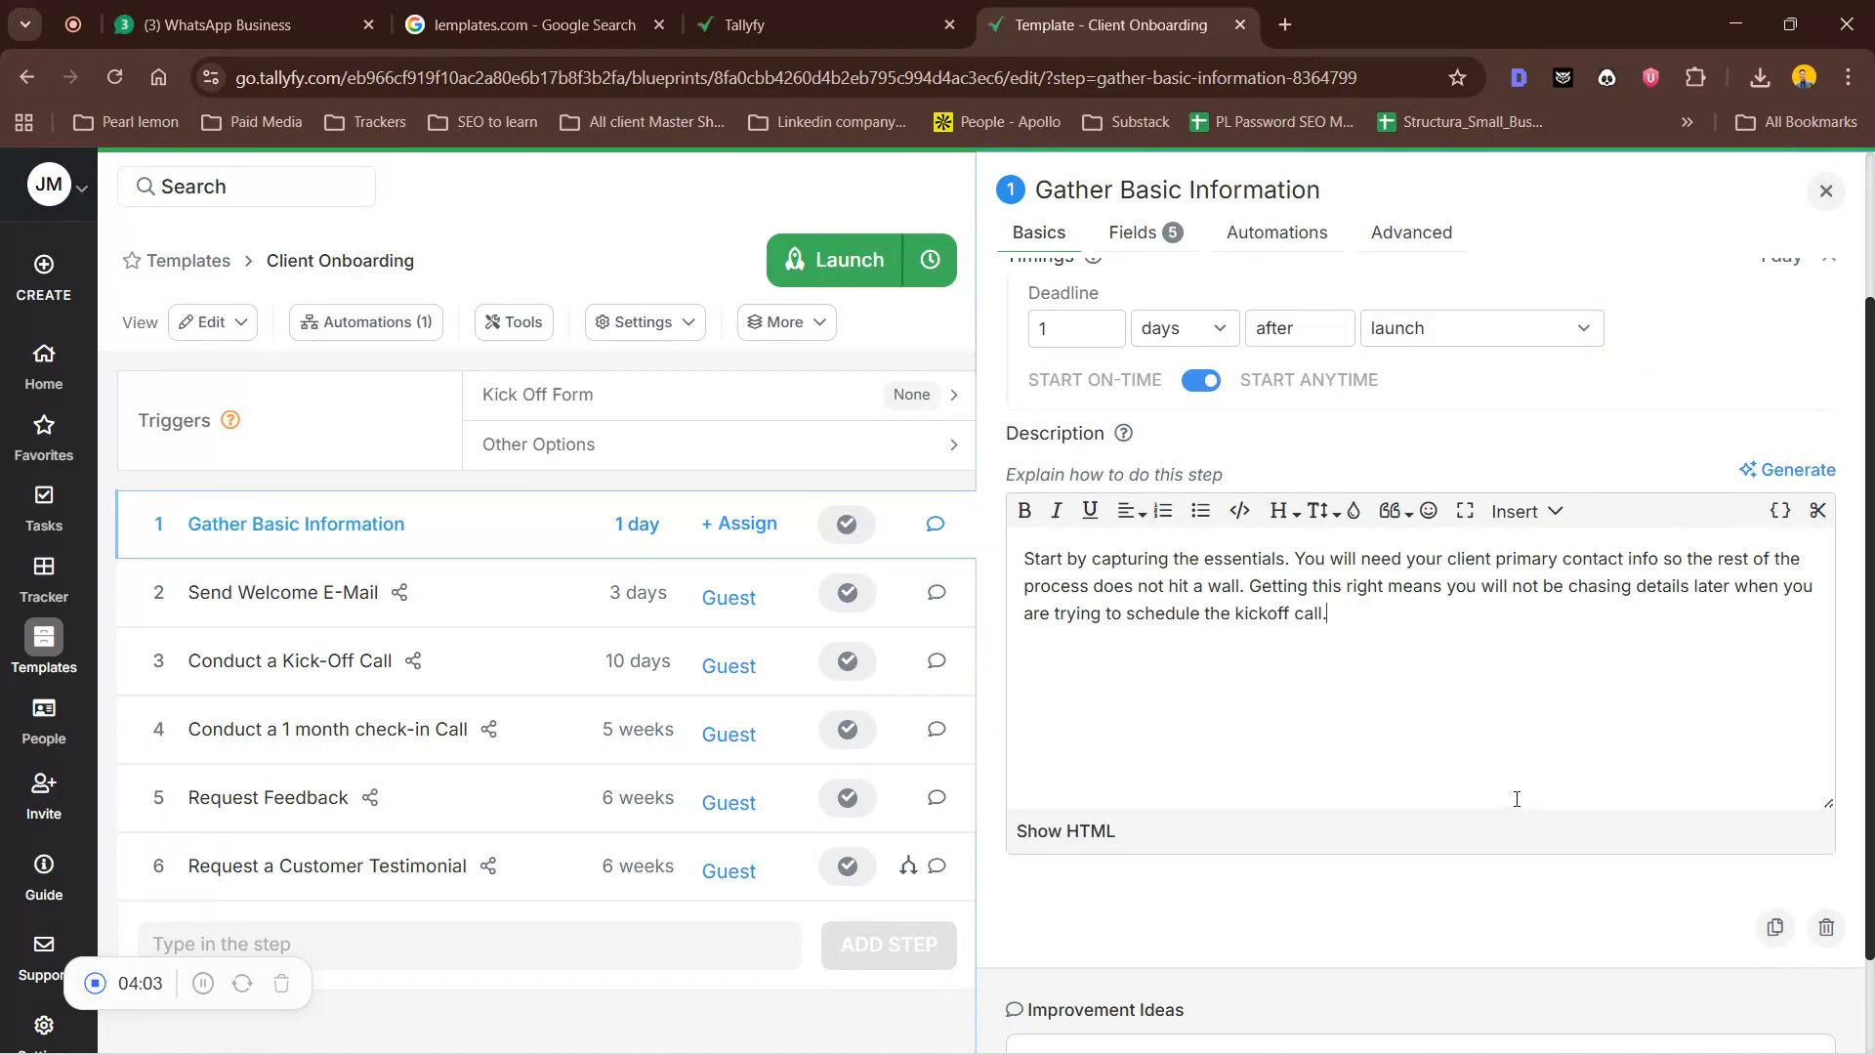
Review the step's description and the comment editor under Improvement Ideas, and open the step's form fields
{"action": "scroll", "coordinate": [1396, 639], "scroll_direction": "down", "scroll_amount": 1}
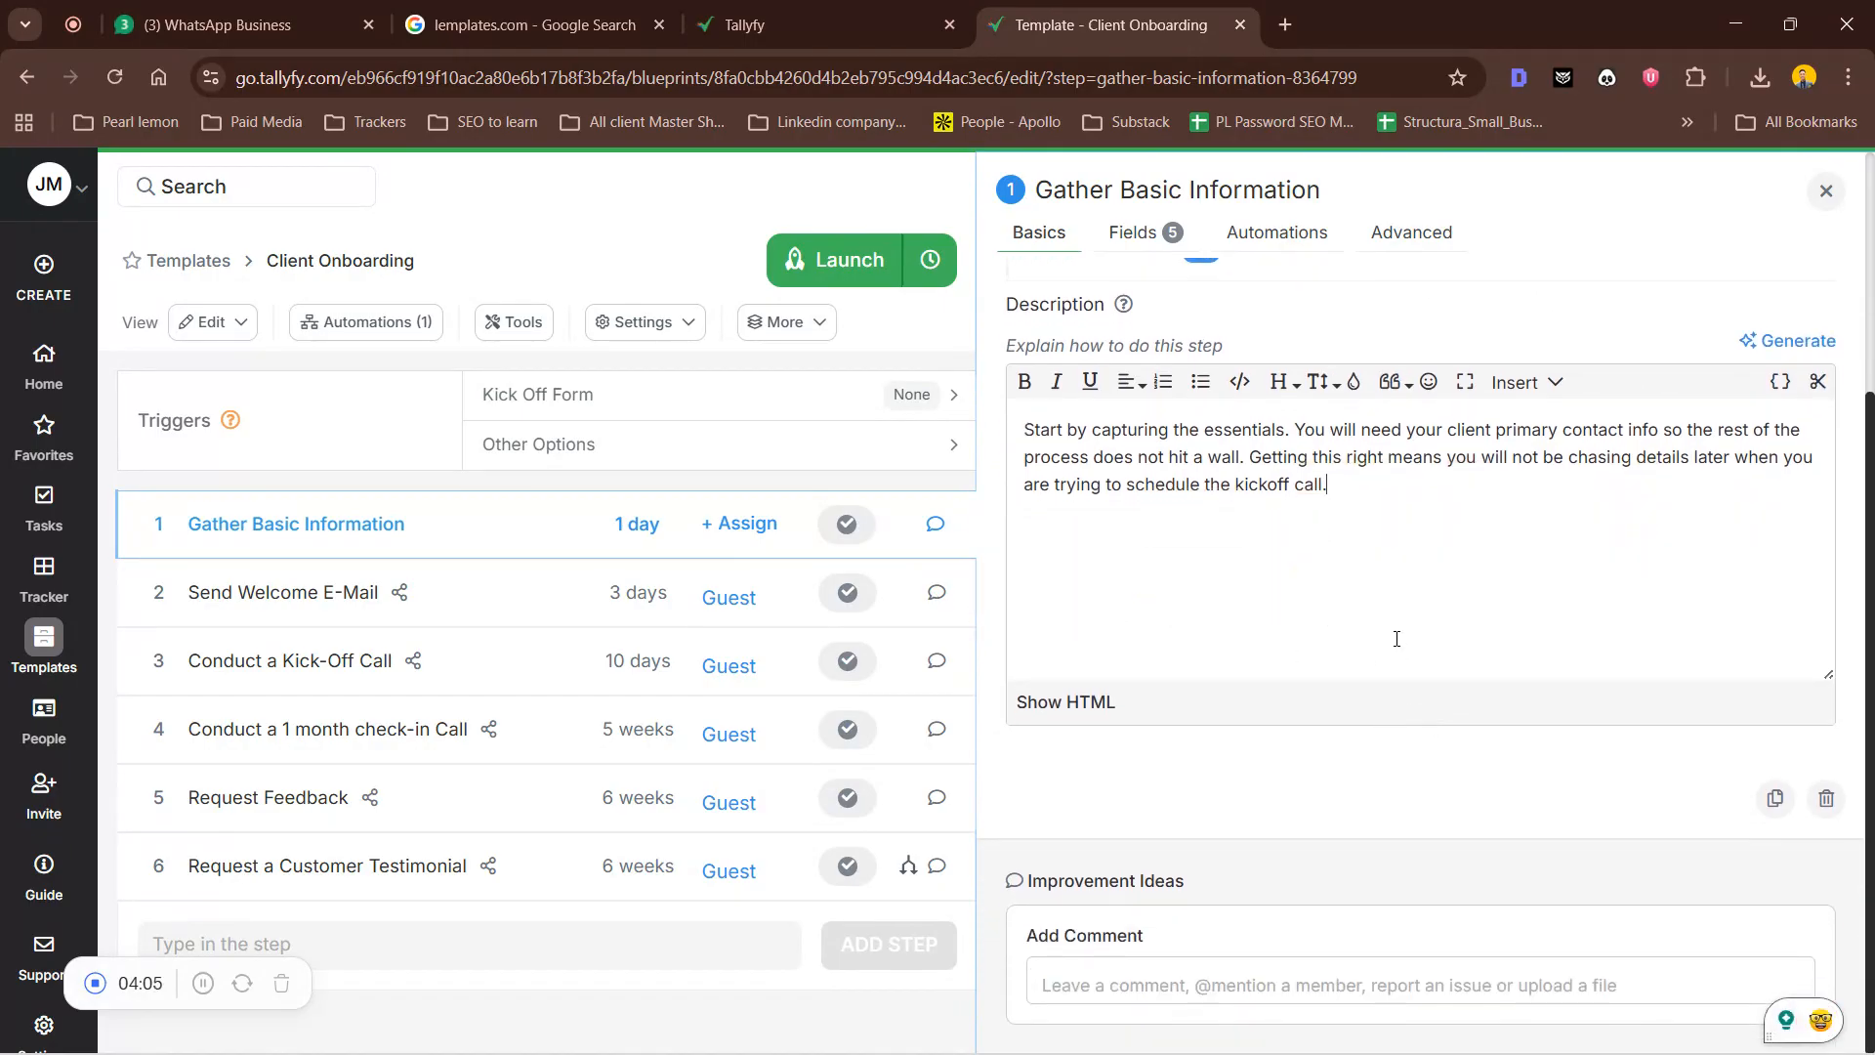
{"action": "left_click", "coordinate": [1402, 625]}
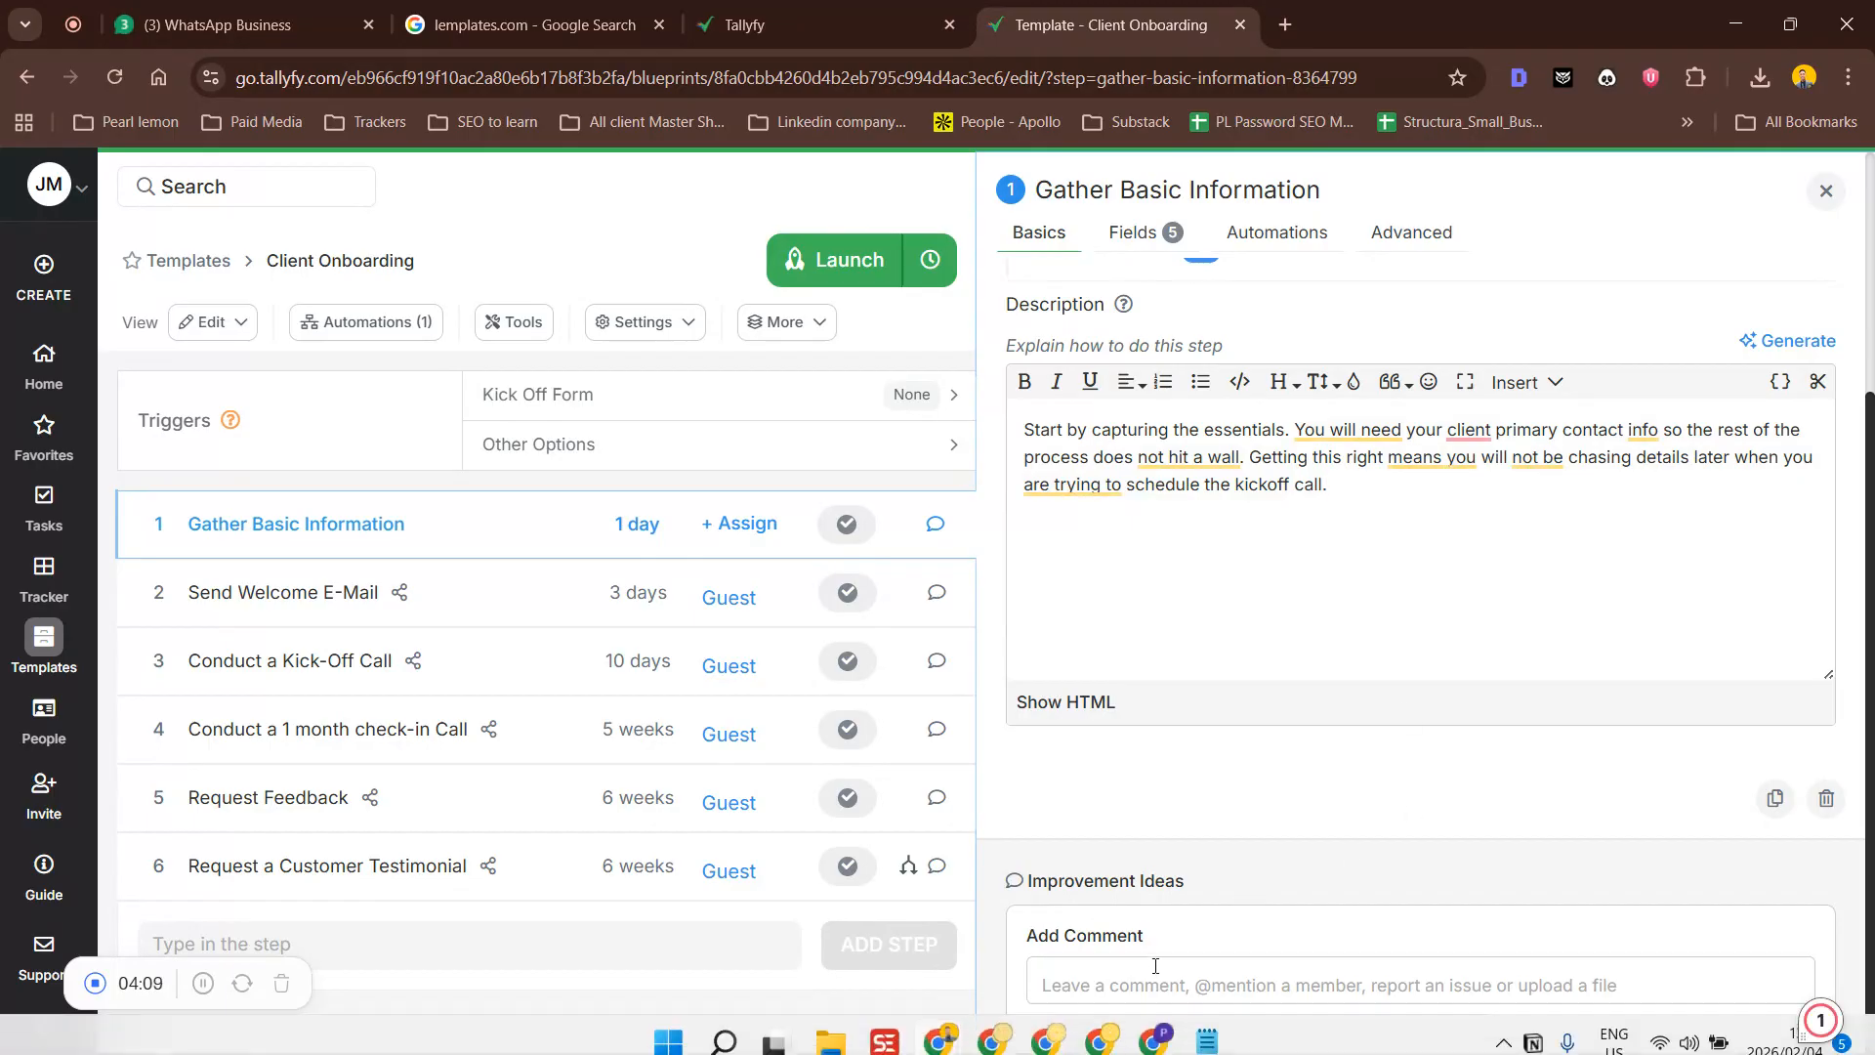
{"action": "left_click", "coordinate": [1302, 978]}
{"action": "scroll", "coordinate": [1270, 821], "scroll_direction": "down", "scroll_amount": 3}
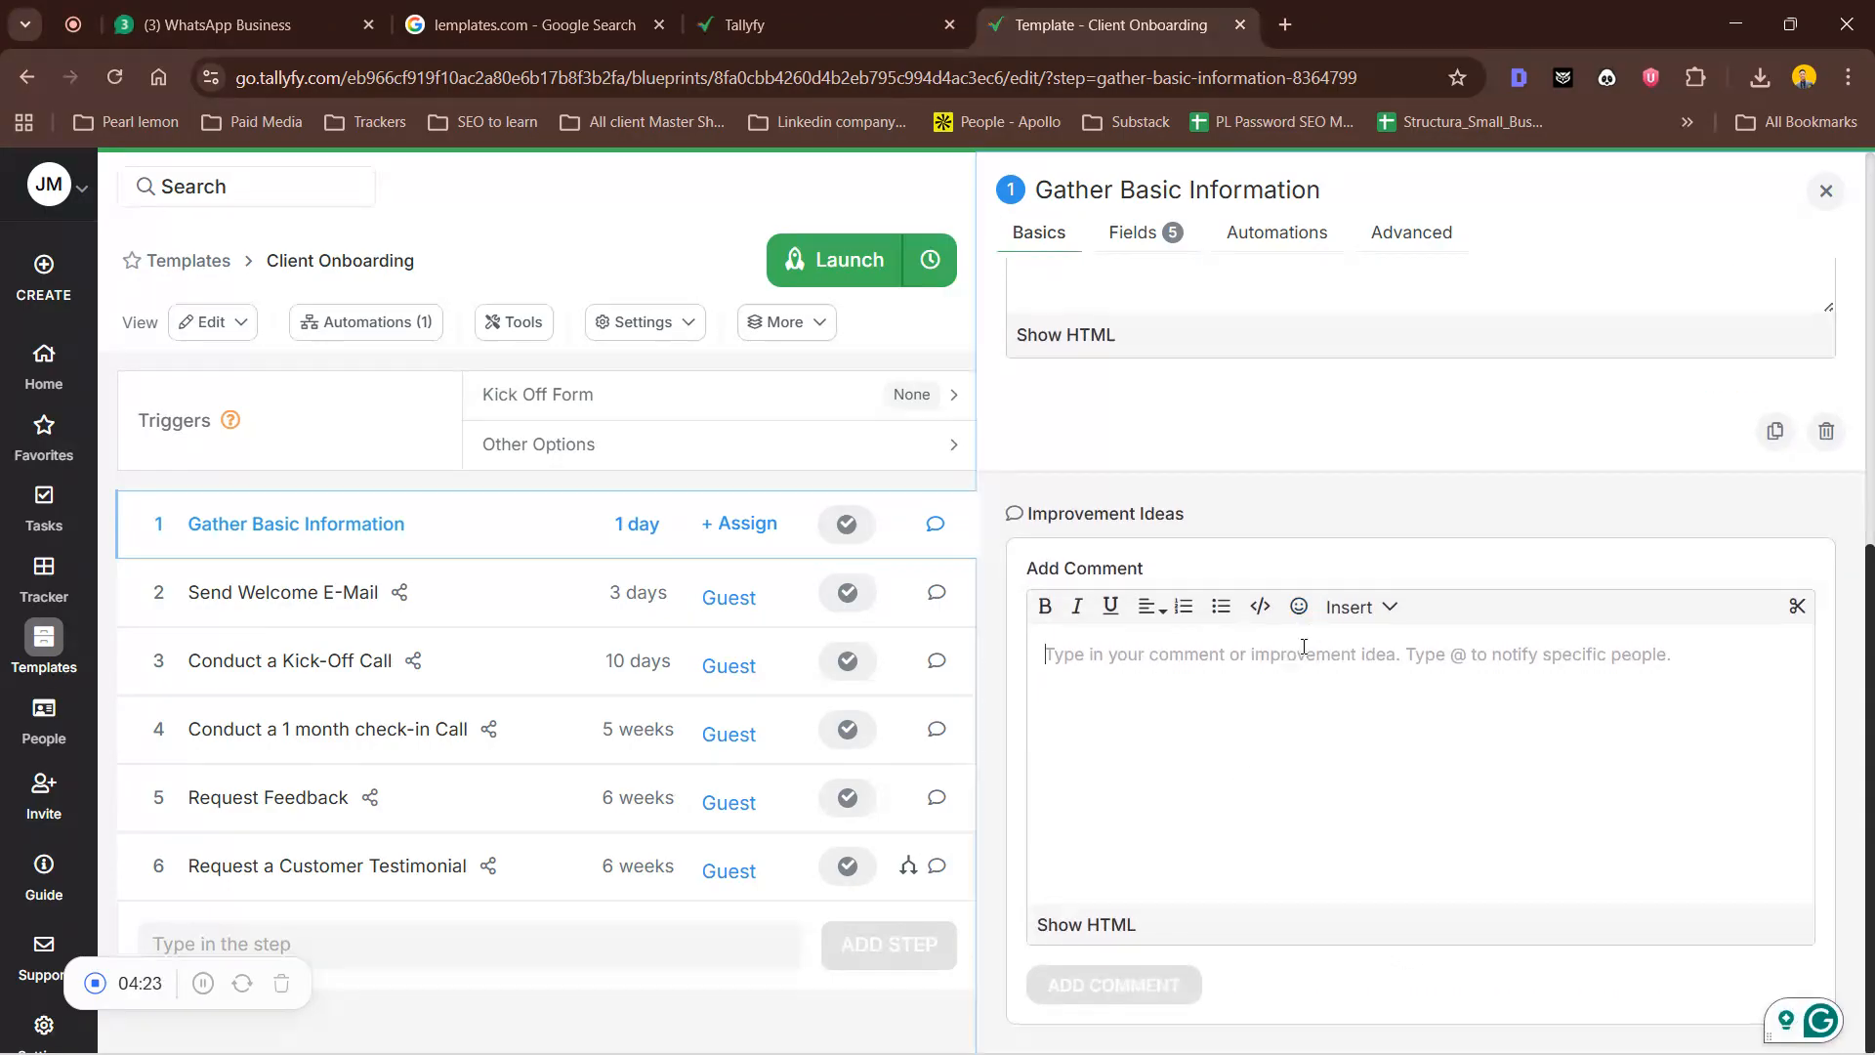
{"action": "scroll", "coordinate": [1644, 599], "scroll_direction": "up", "scroll_amount": 6}
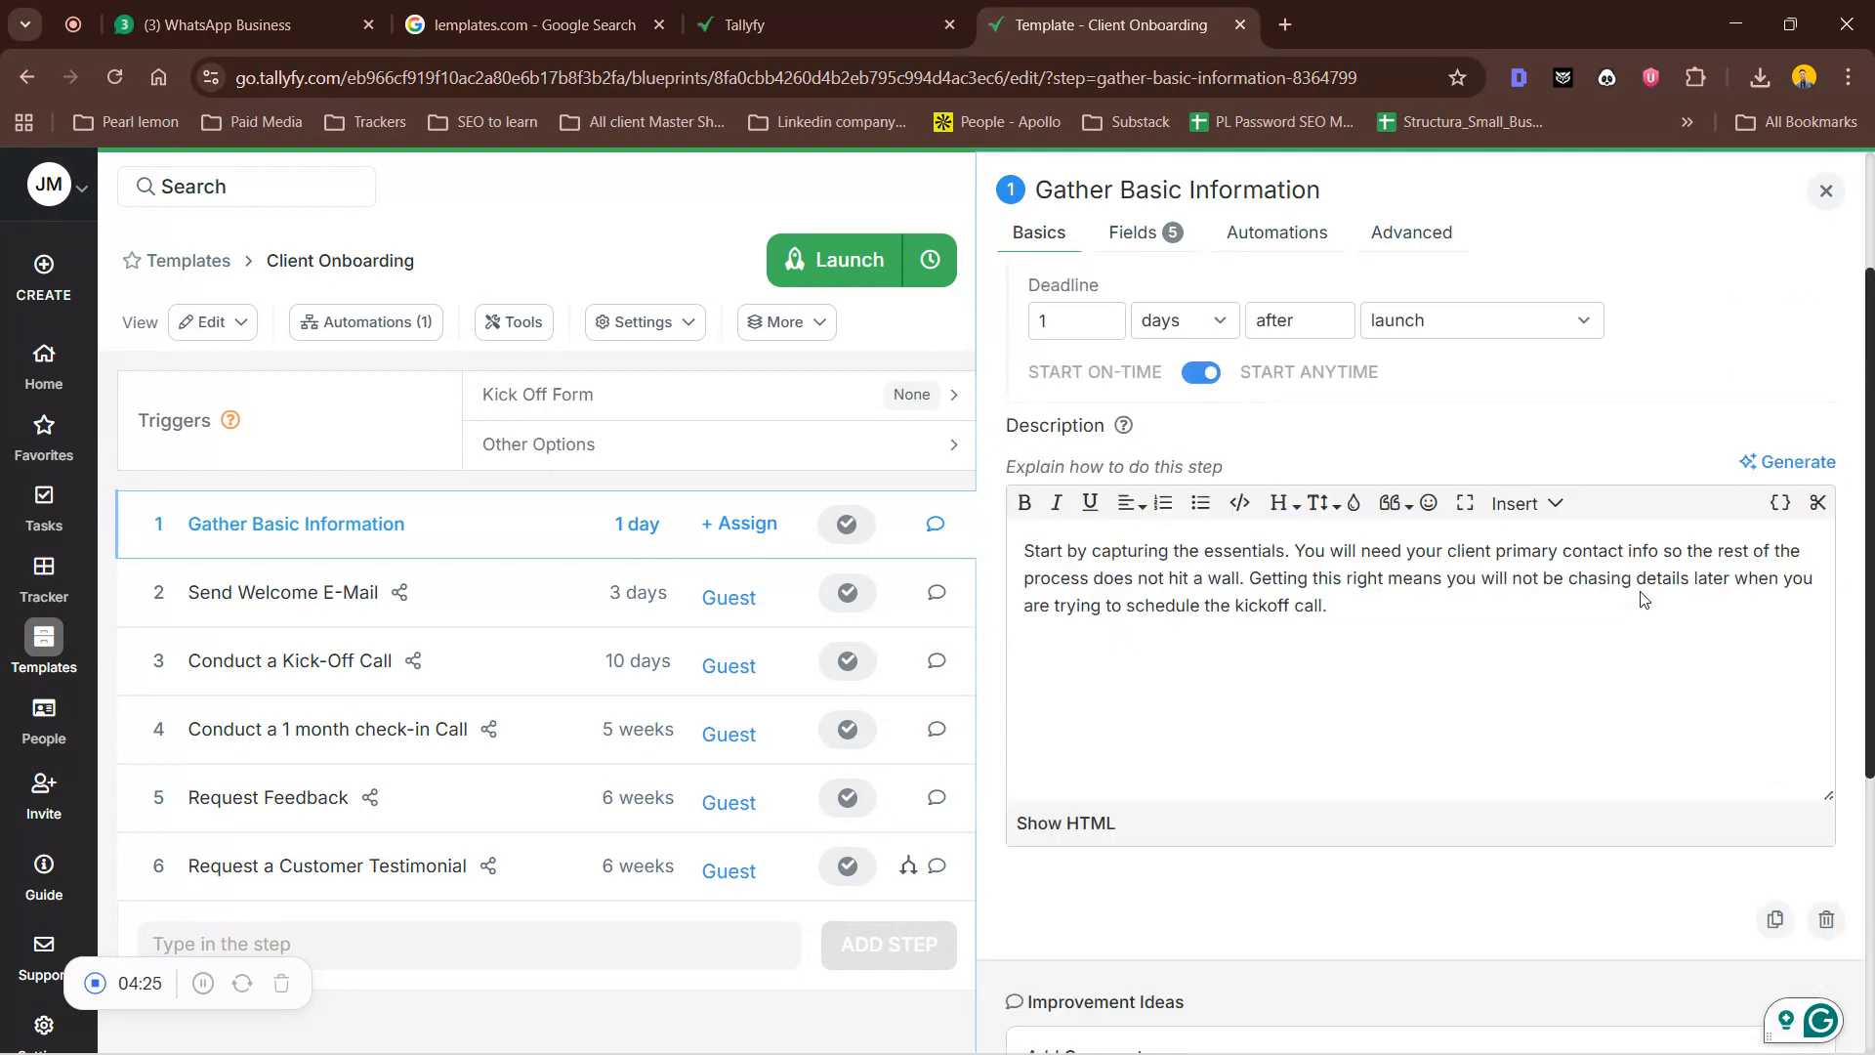
{"action": "left_click", "coordinate": [1150, 237]}
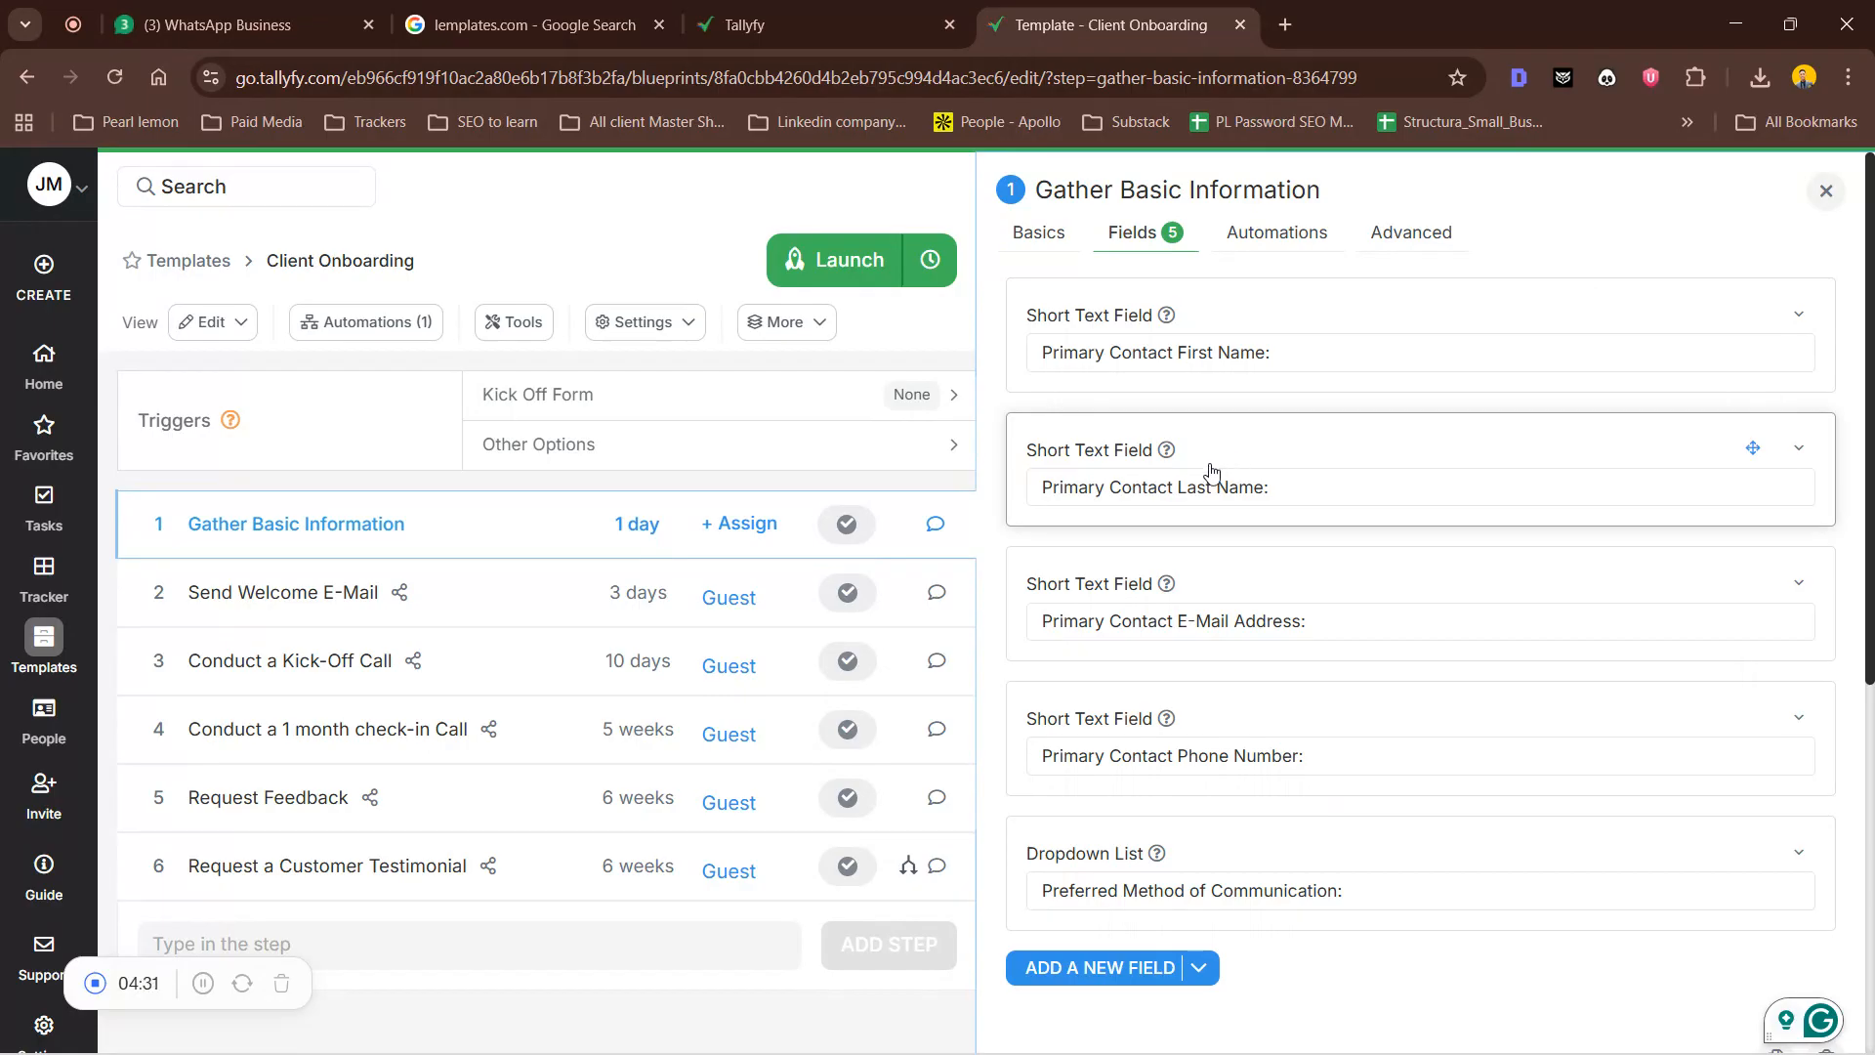
Review the Gather Basic Information fields, expand the Primary Contact E-Mail Address field's settings, and check which field types can be added
{"action": "scroll", "coordinate": [1230, 459], "scroll_direction": "down", "scroll_amount": 3}
{"action": "left_click", "coordinate": [1264, 377]}
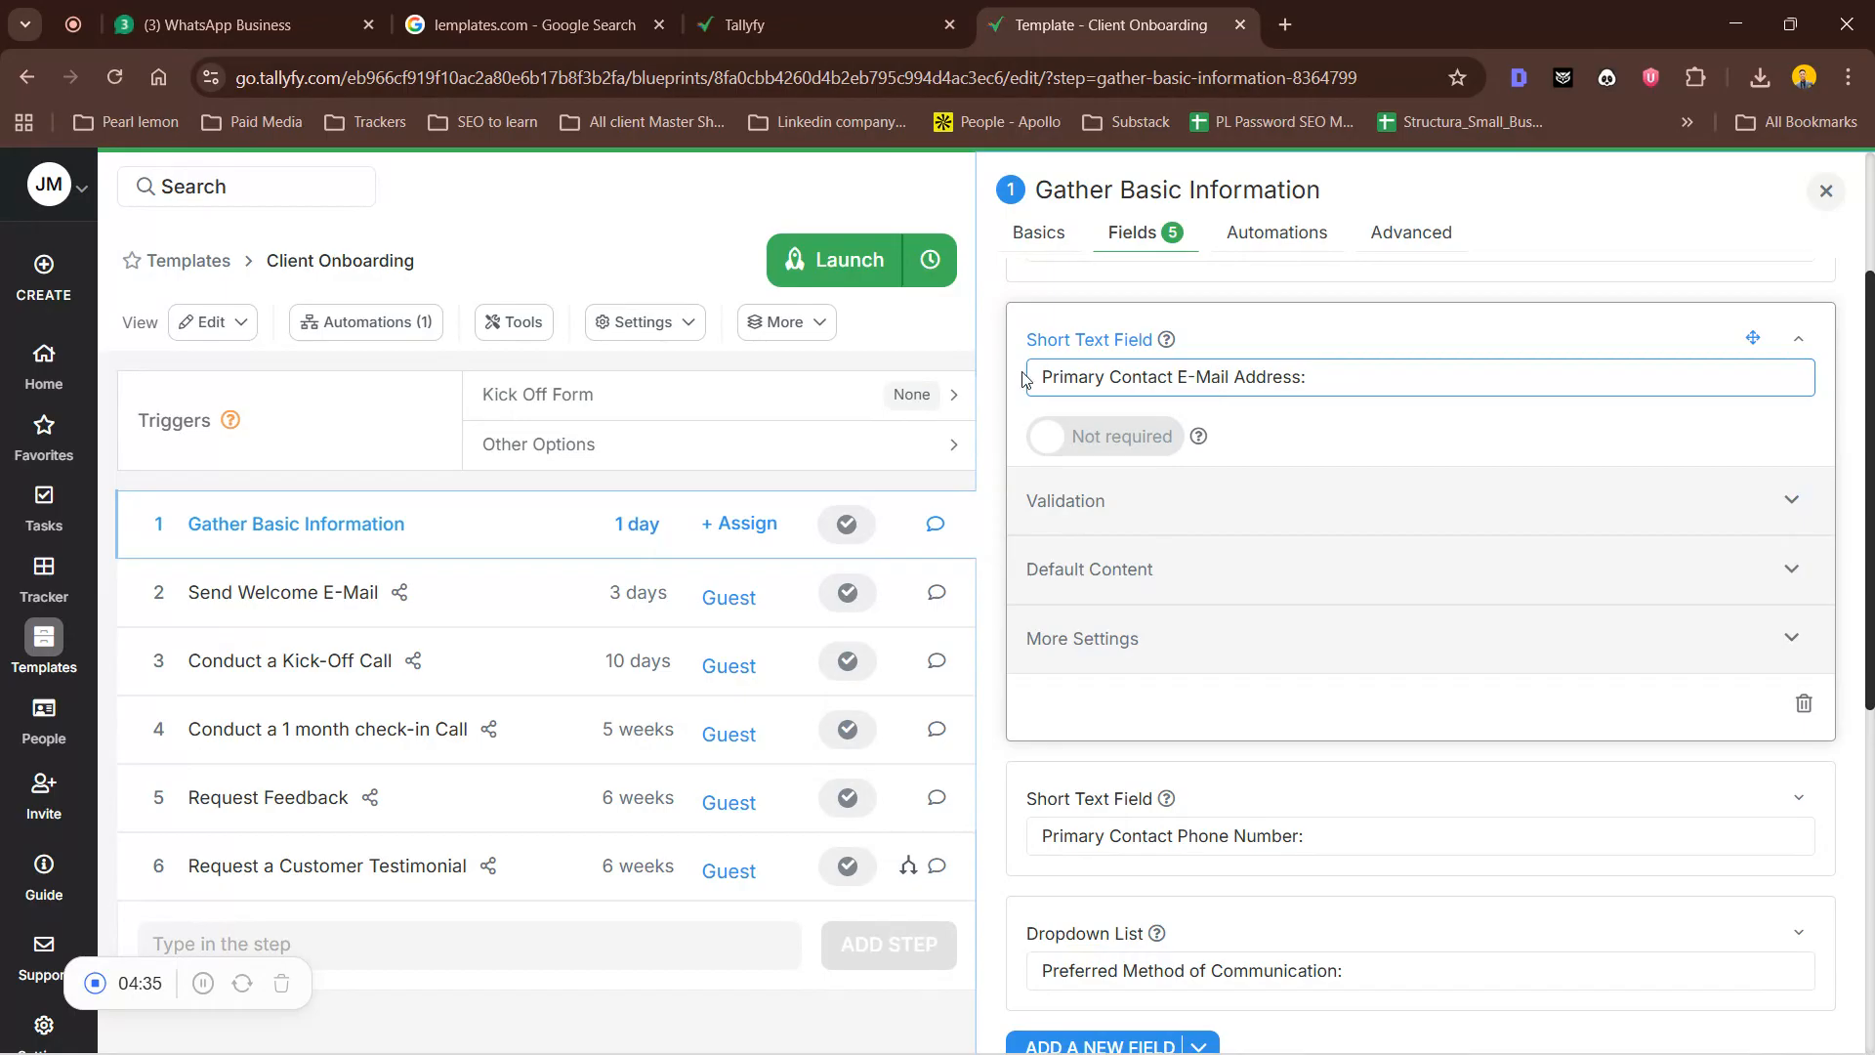
{"action": "scroll", "coordinate": [1353, 670], "scroll_direction": "down", "scroll_amount": 5}
{"action": "scroll", "coordinate": [1258, 378], "scroll_direction": "up", "scroll_amount": 1}
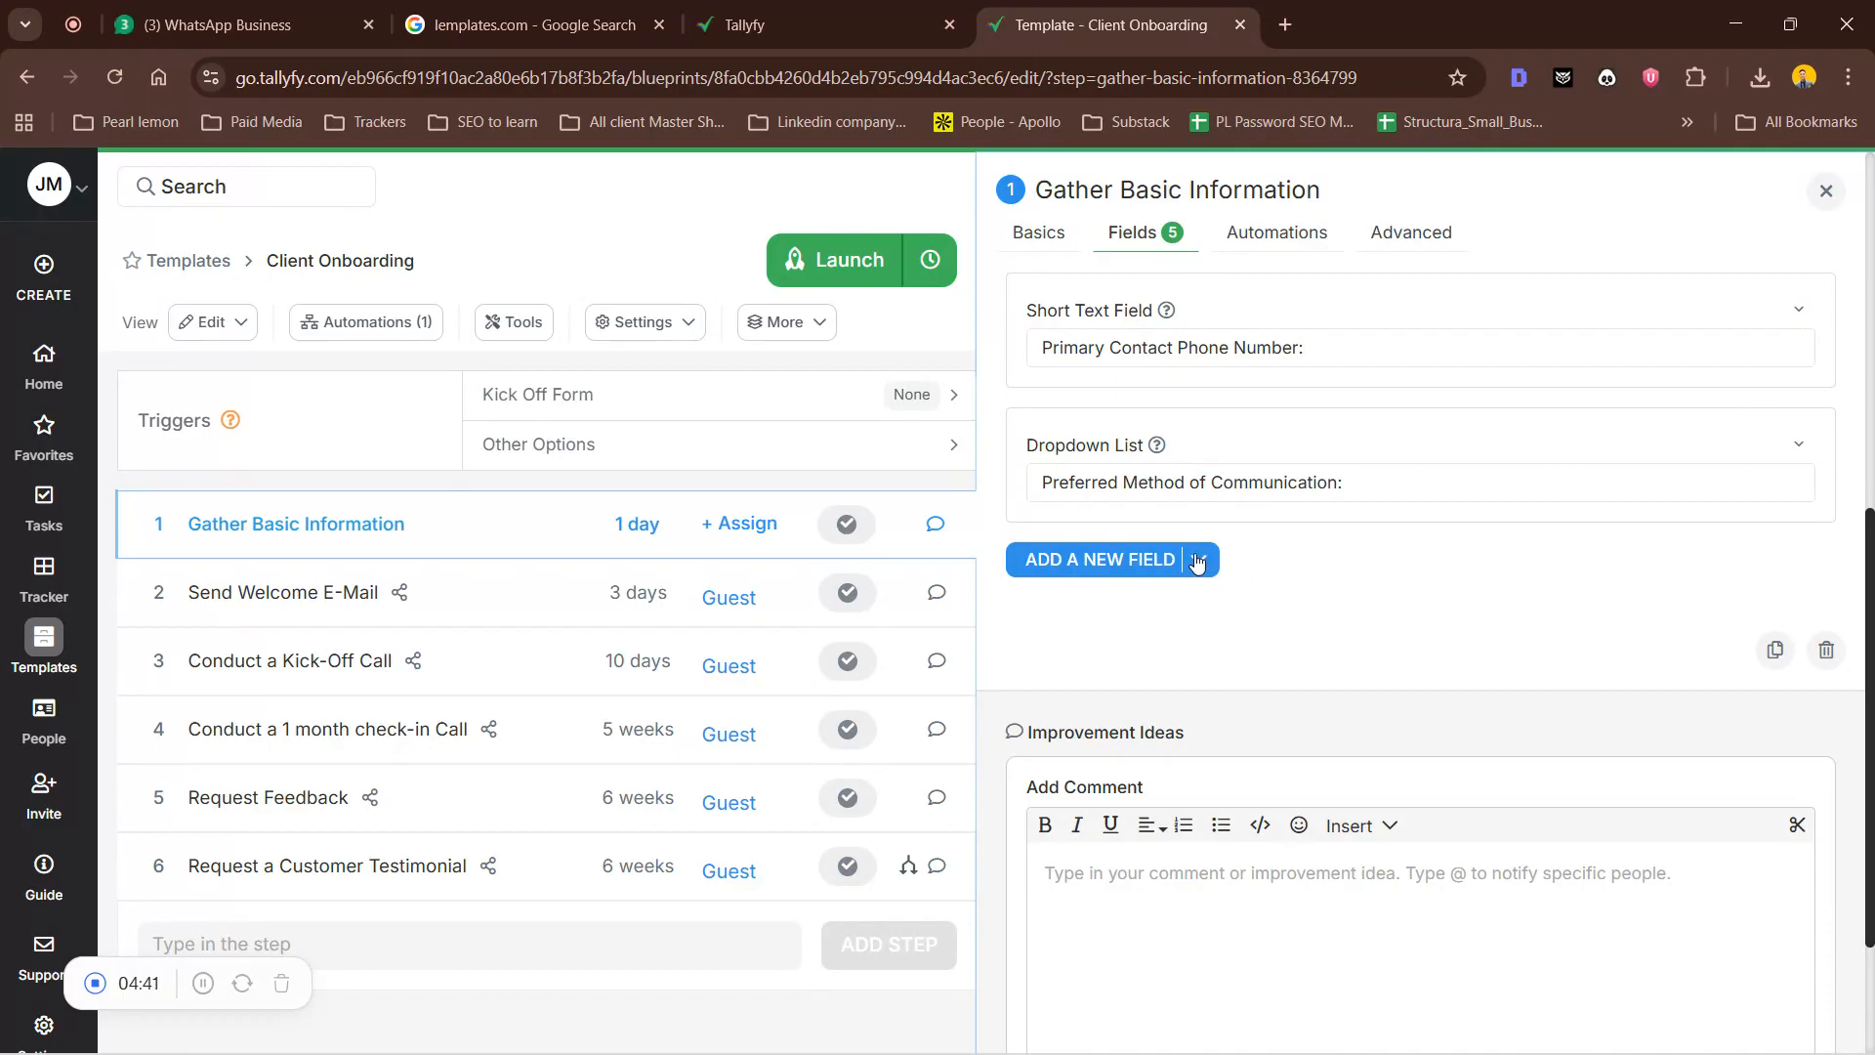
{"action": "left_click", "coordinate": [1199, 559]}
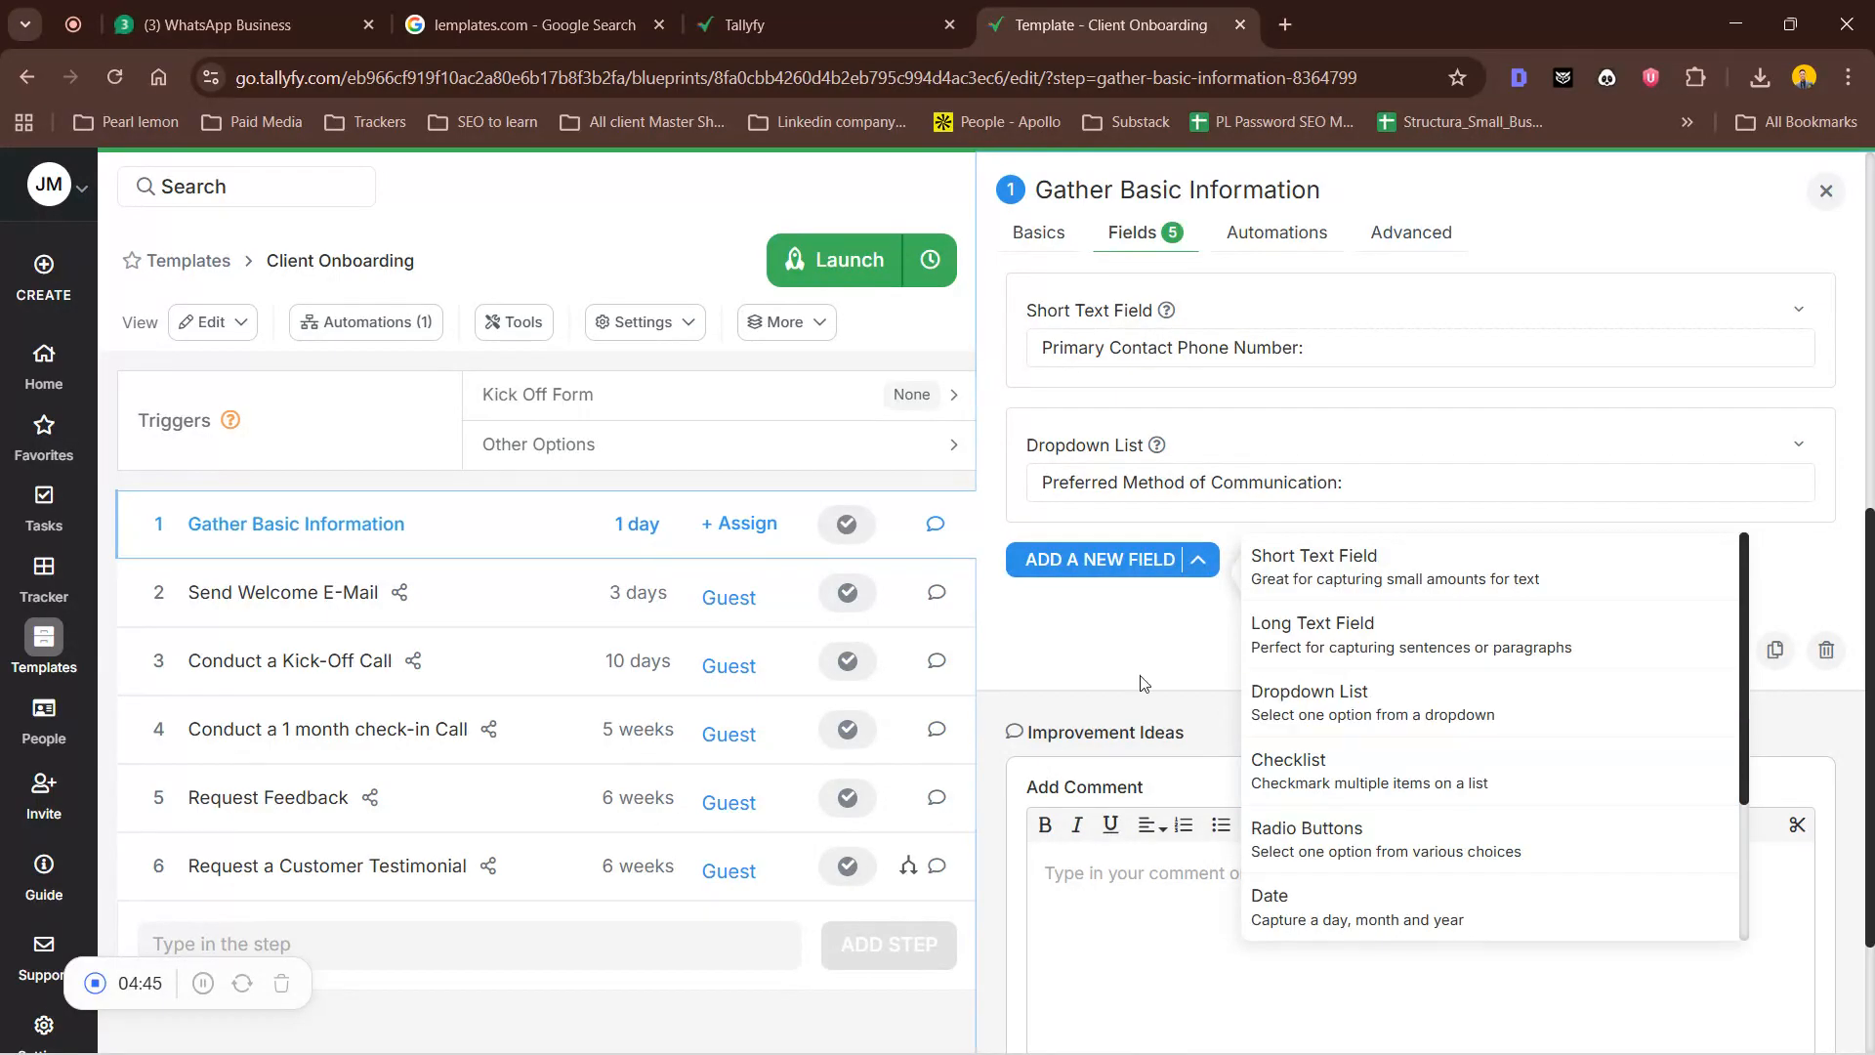
{"action": "left_click", "coordinate": [1178, 644]}
{"action": "scroll", "coordinate": [1187, 659], "scroll_direction": "down", "scroll_amount": 2}
{"action": "scroll", "coordinate": [1449, 652], "scroll_direction": "up", "scroll_amount": 10}
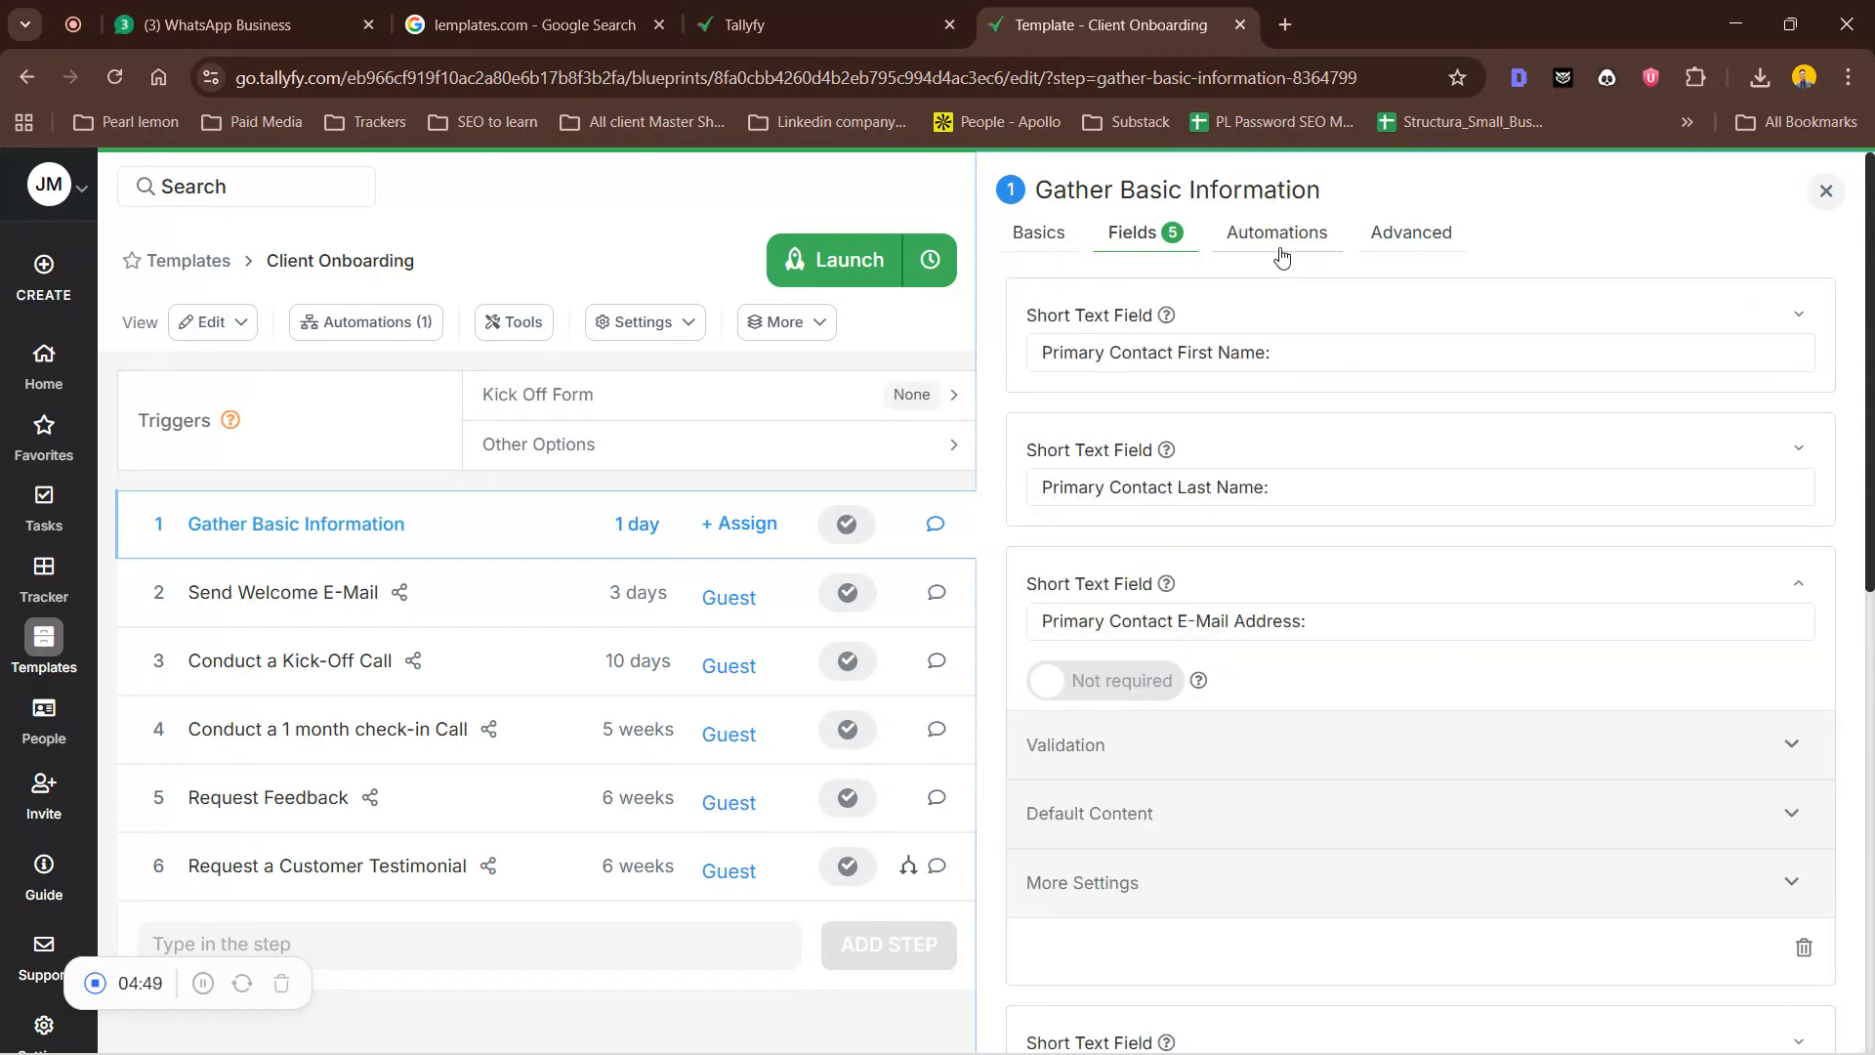
Check the Gather Basic Information step's automations, review the template's visibility automation for Request a Customer Testimonial, and return to the templates list
{"action": "left_click", "coordinate": [1280, 239]}
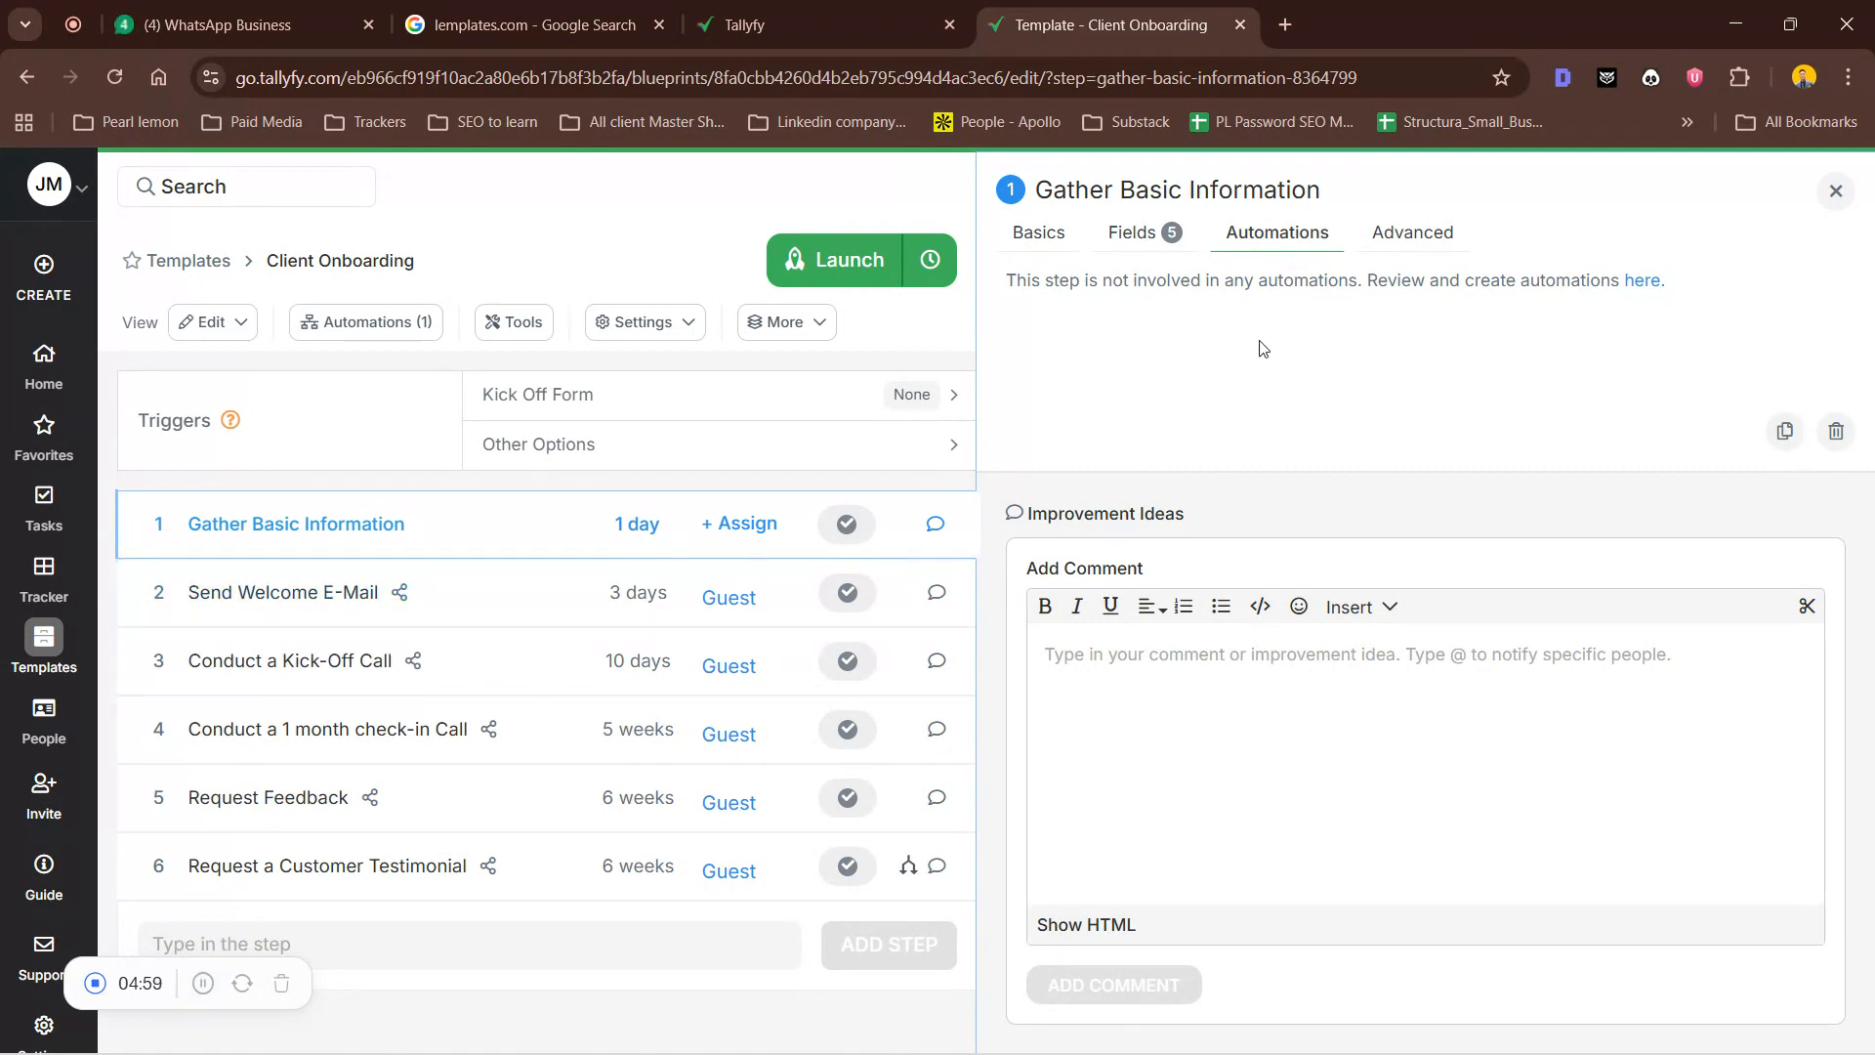
{"action": "left_click", "coordinate": [1661, 282]}
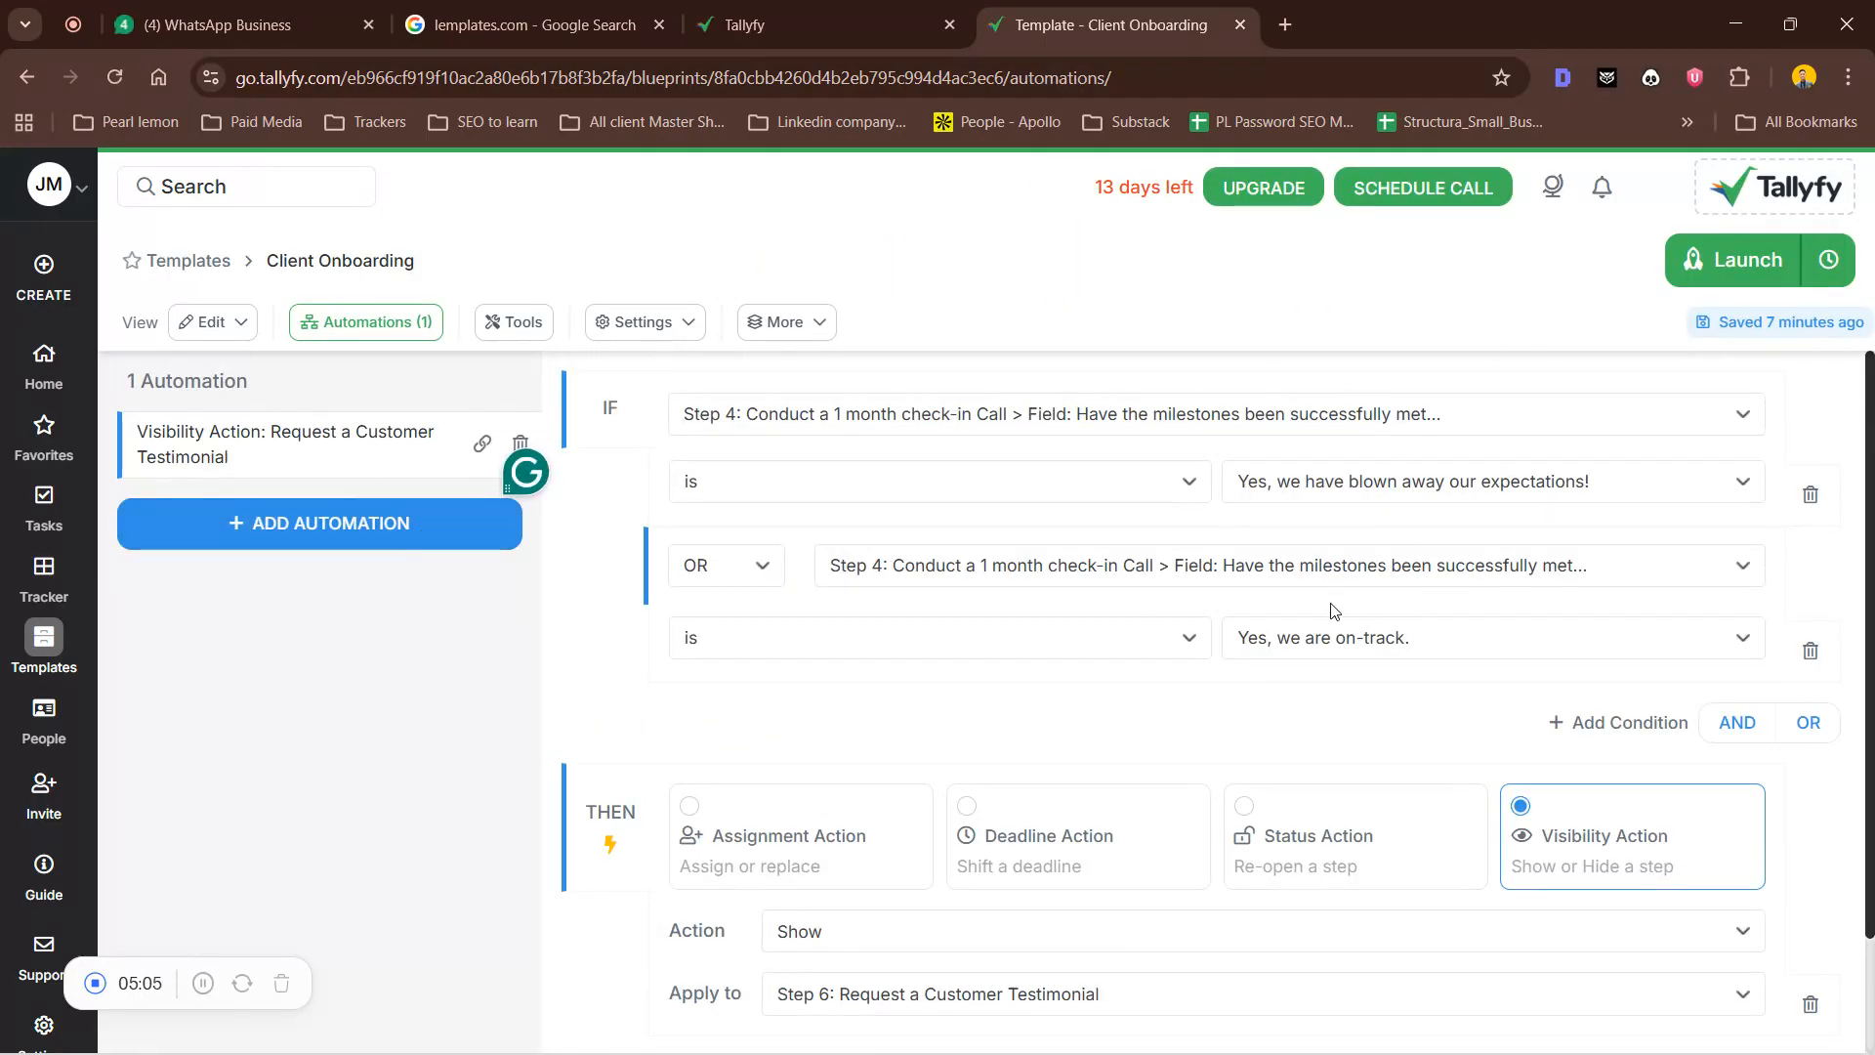
{"action": "left_click", "coordinate": [207, 261]}
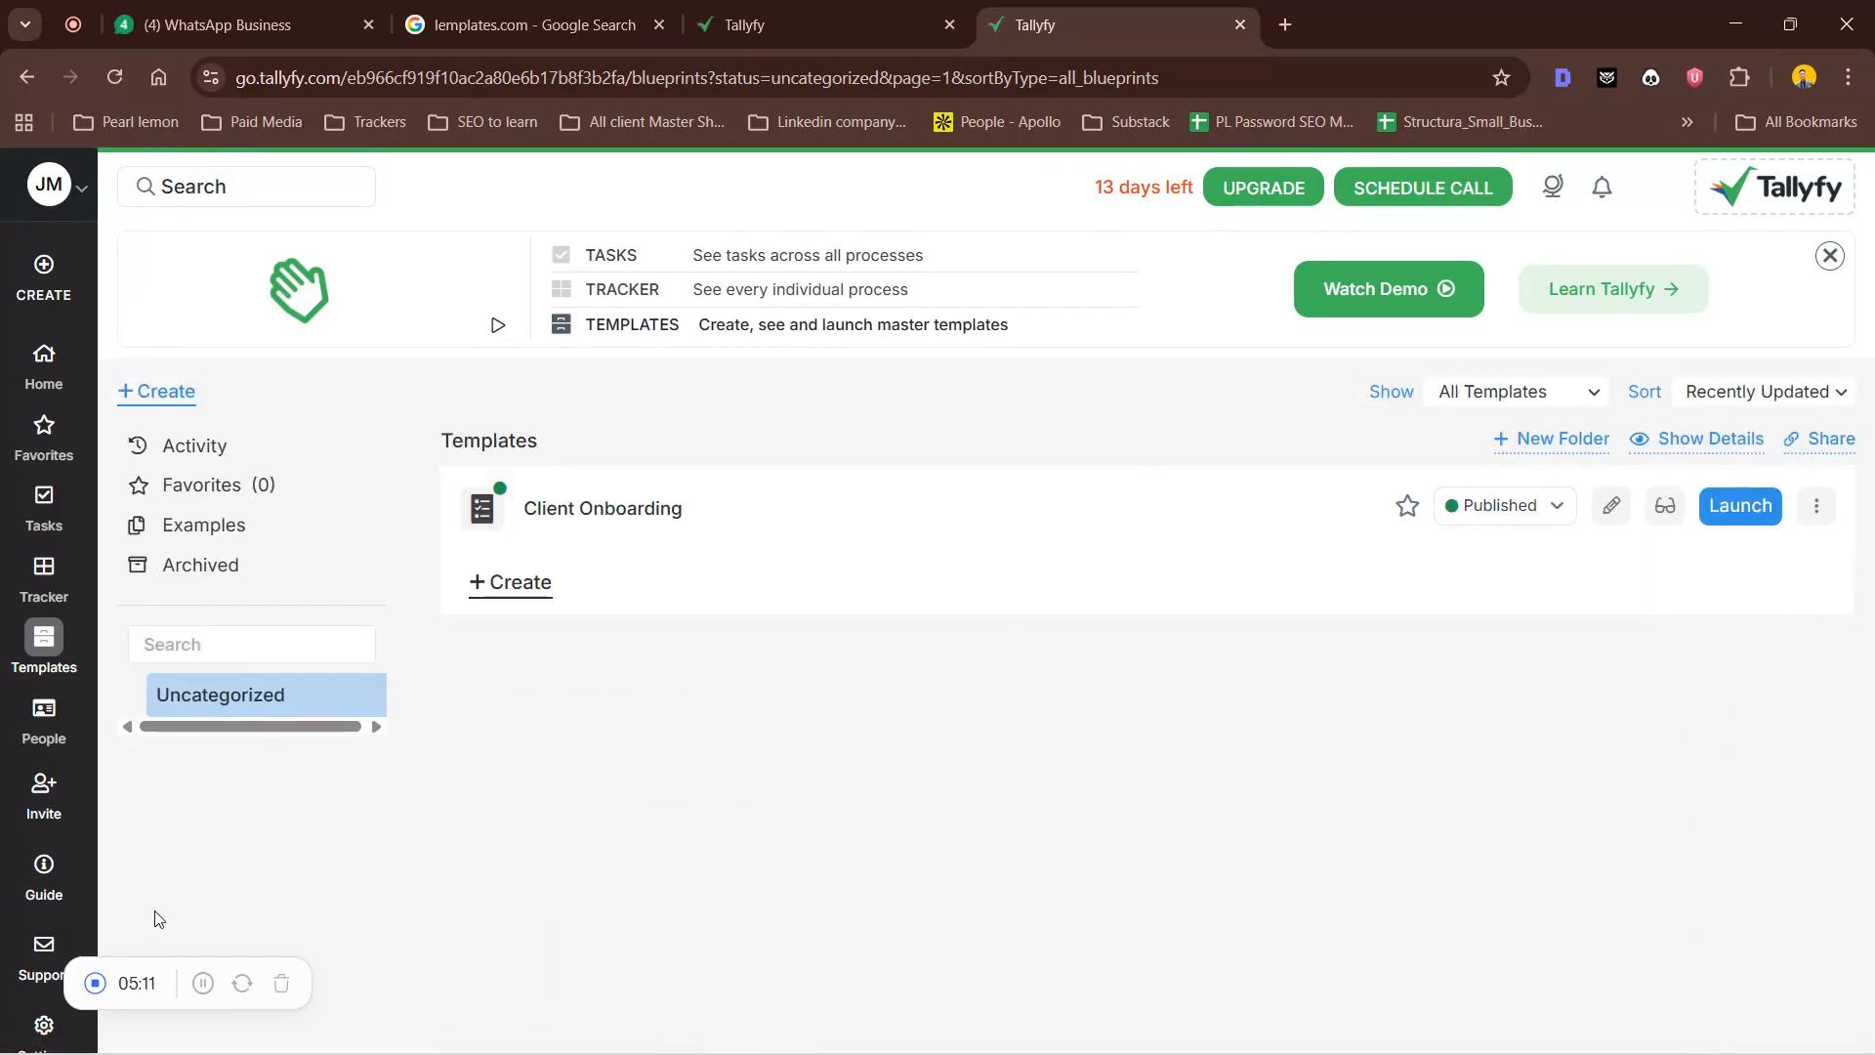
{"action": "left_click", "coordinate": [202, 984]}
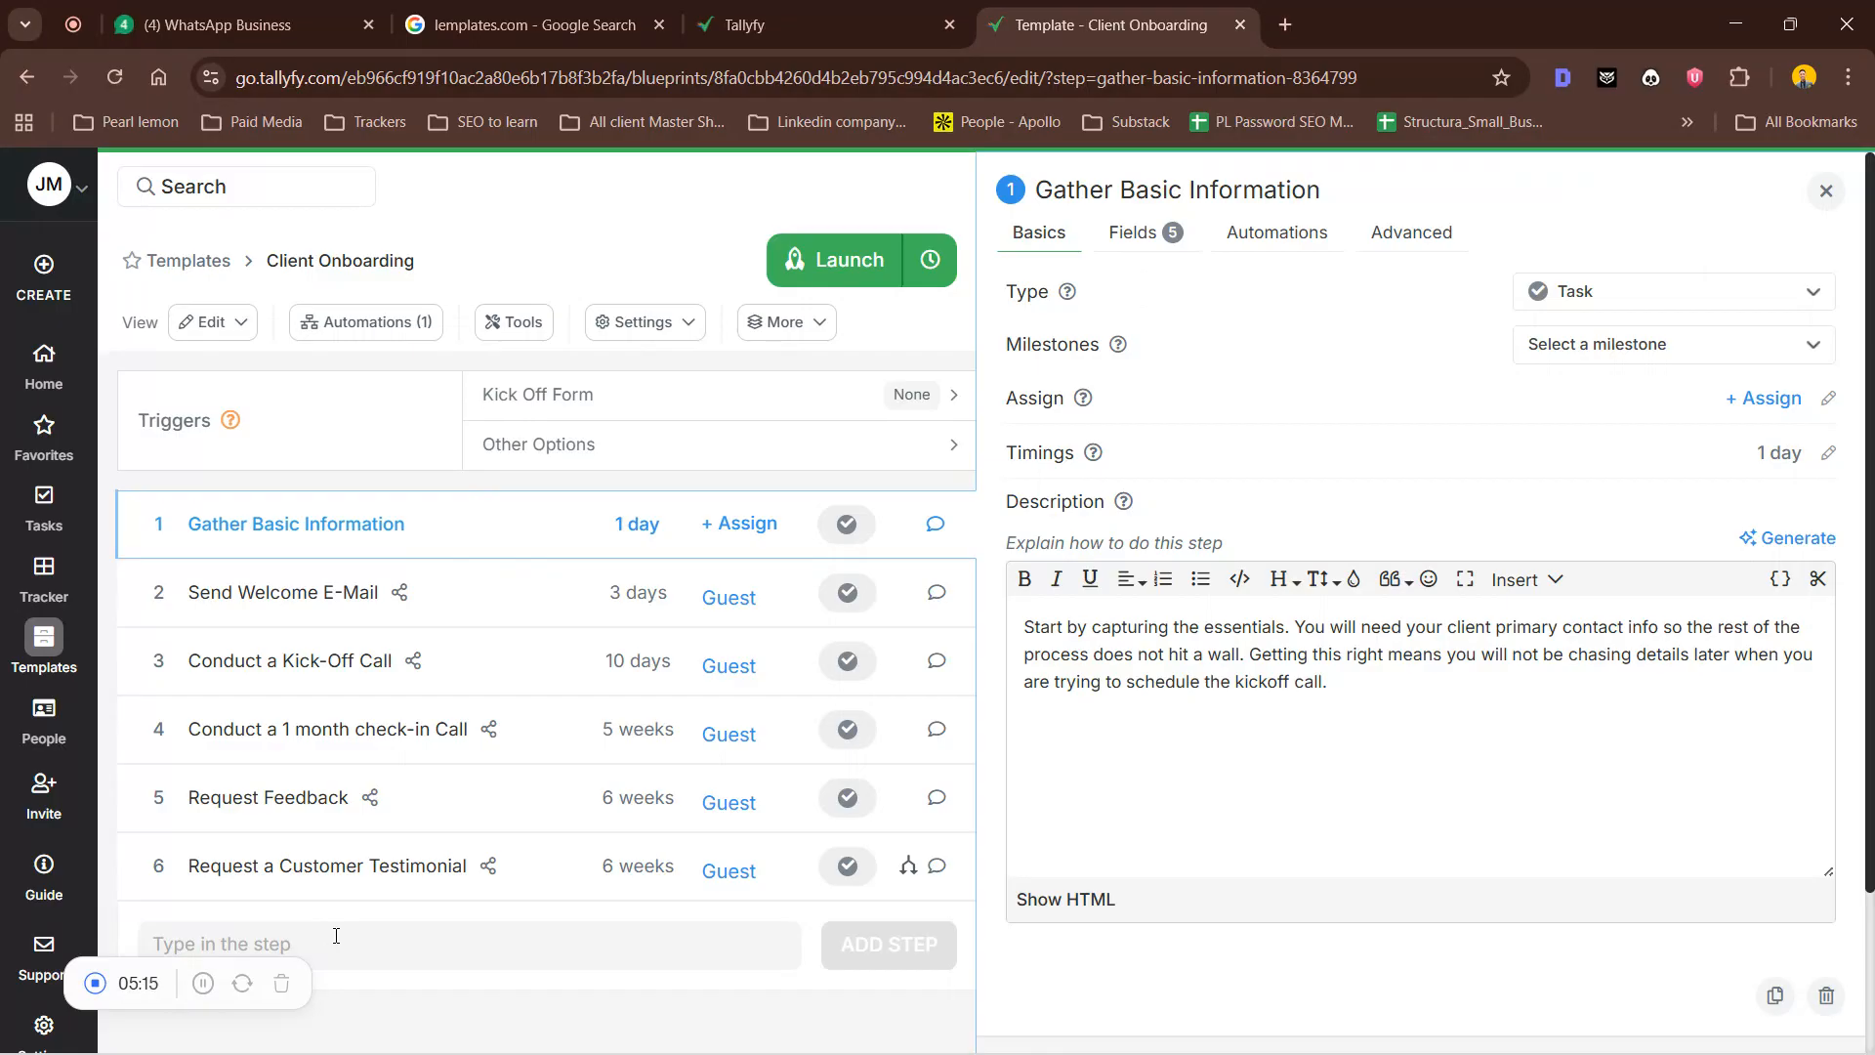
Review the Gather Basic Information step's advanced settings, and revisit its automations and form fields
{"action": "left_click", "coordinate": [1387, 232]}
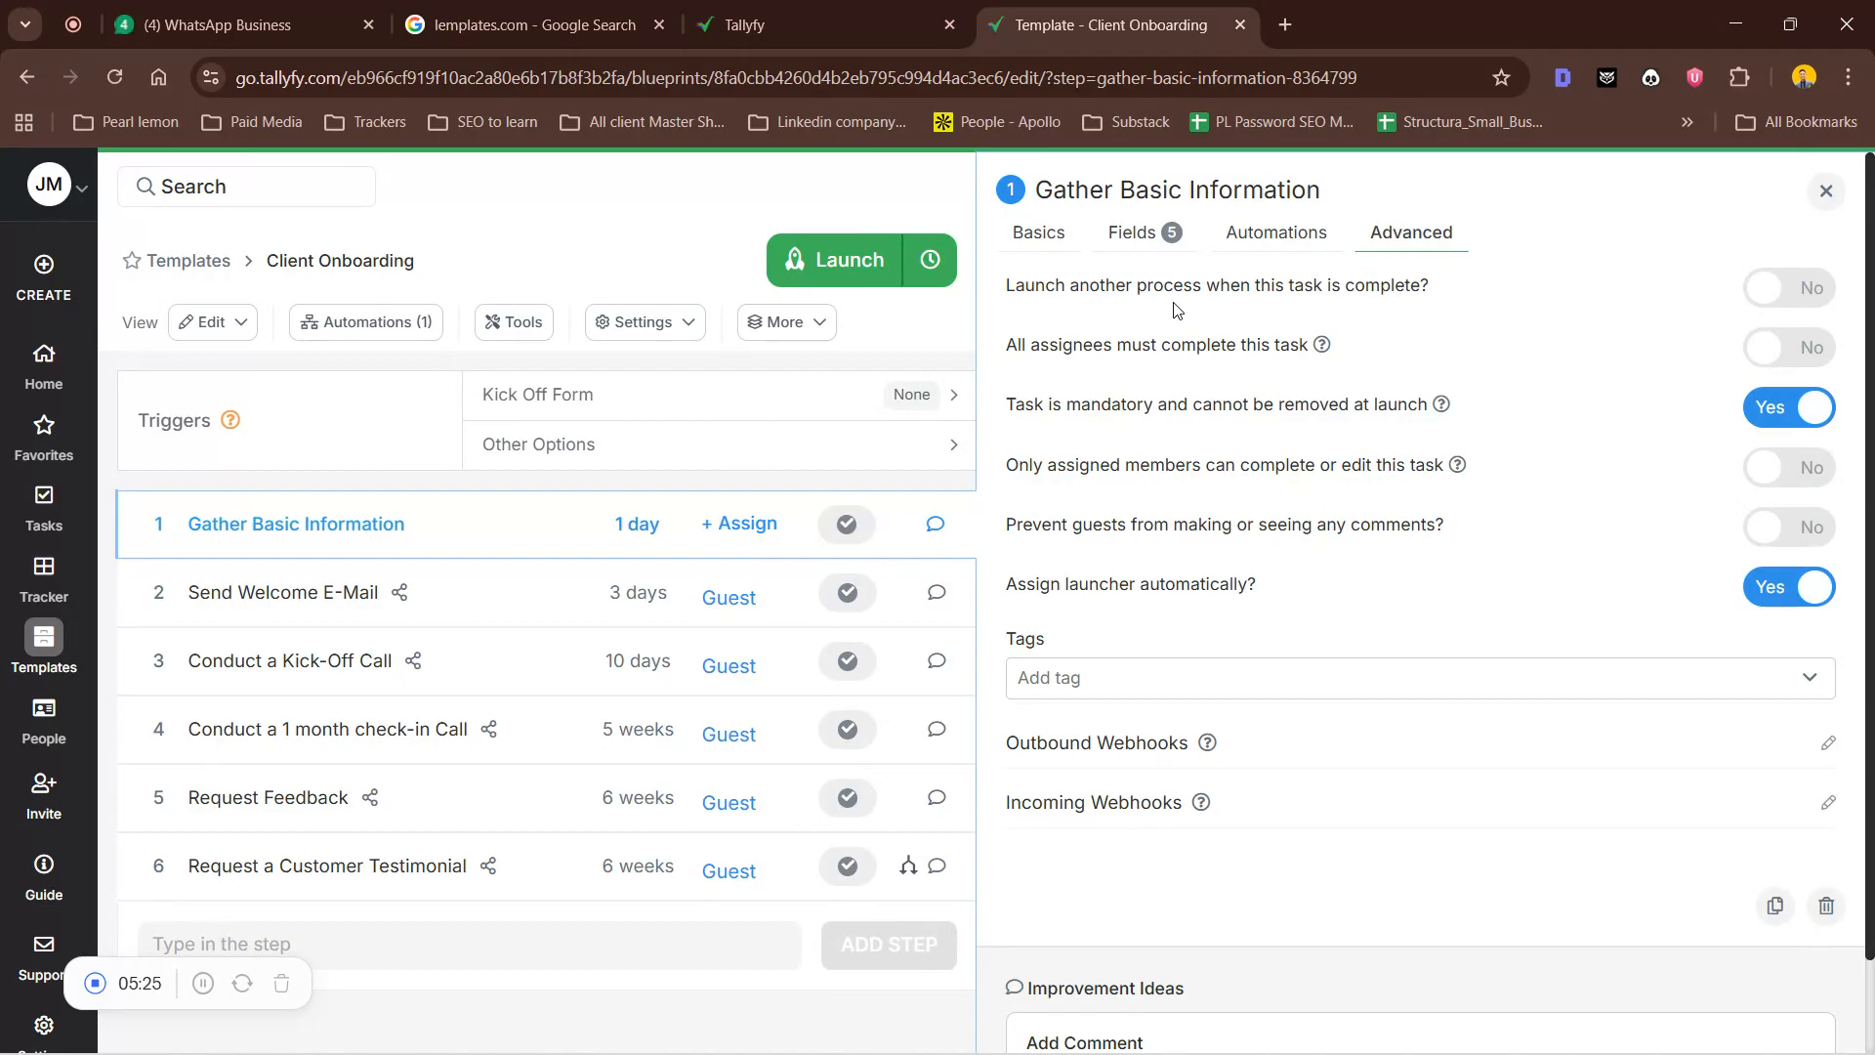
{"action": "left_click", "coordinate": [1261, 232]}
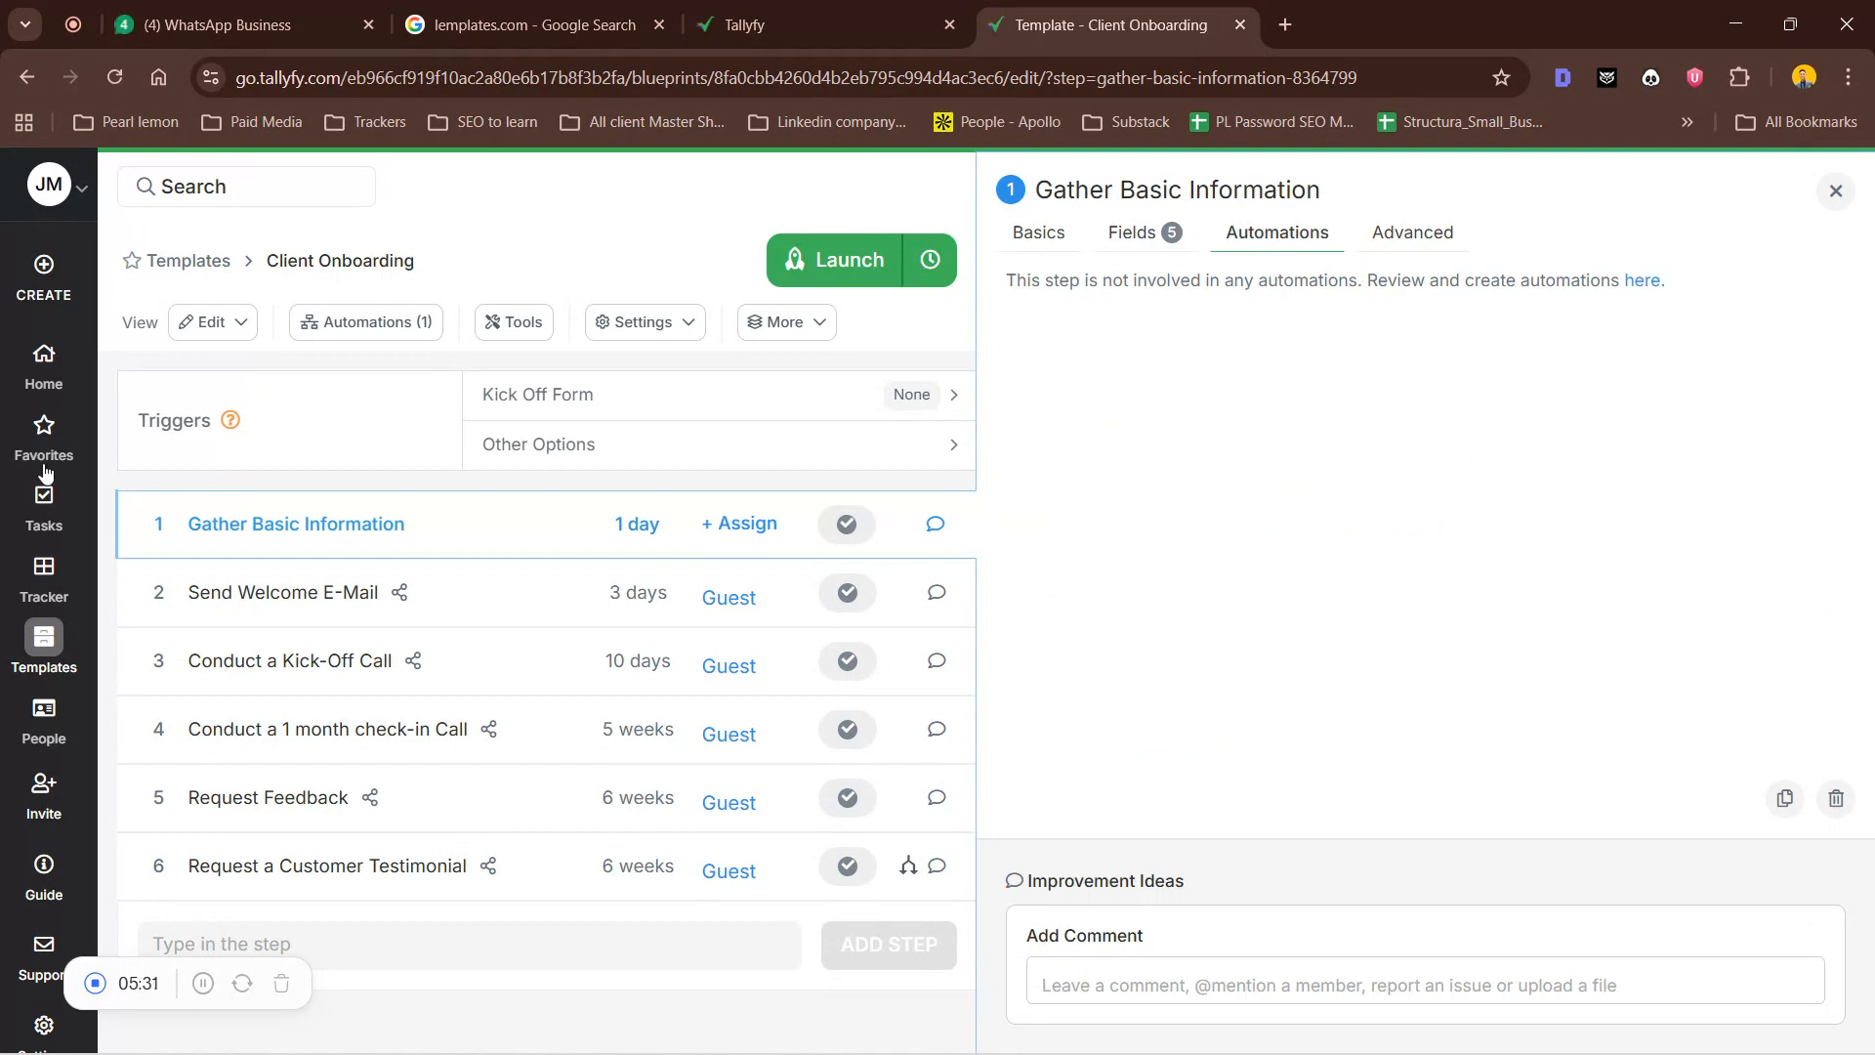
{"action": "left_click", "coordinate": [1148, 246]}
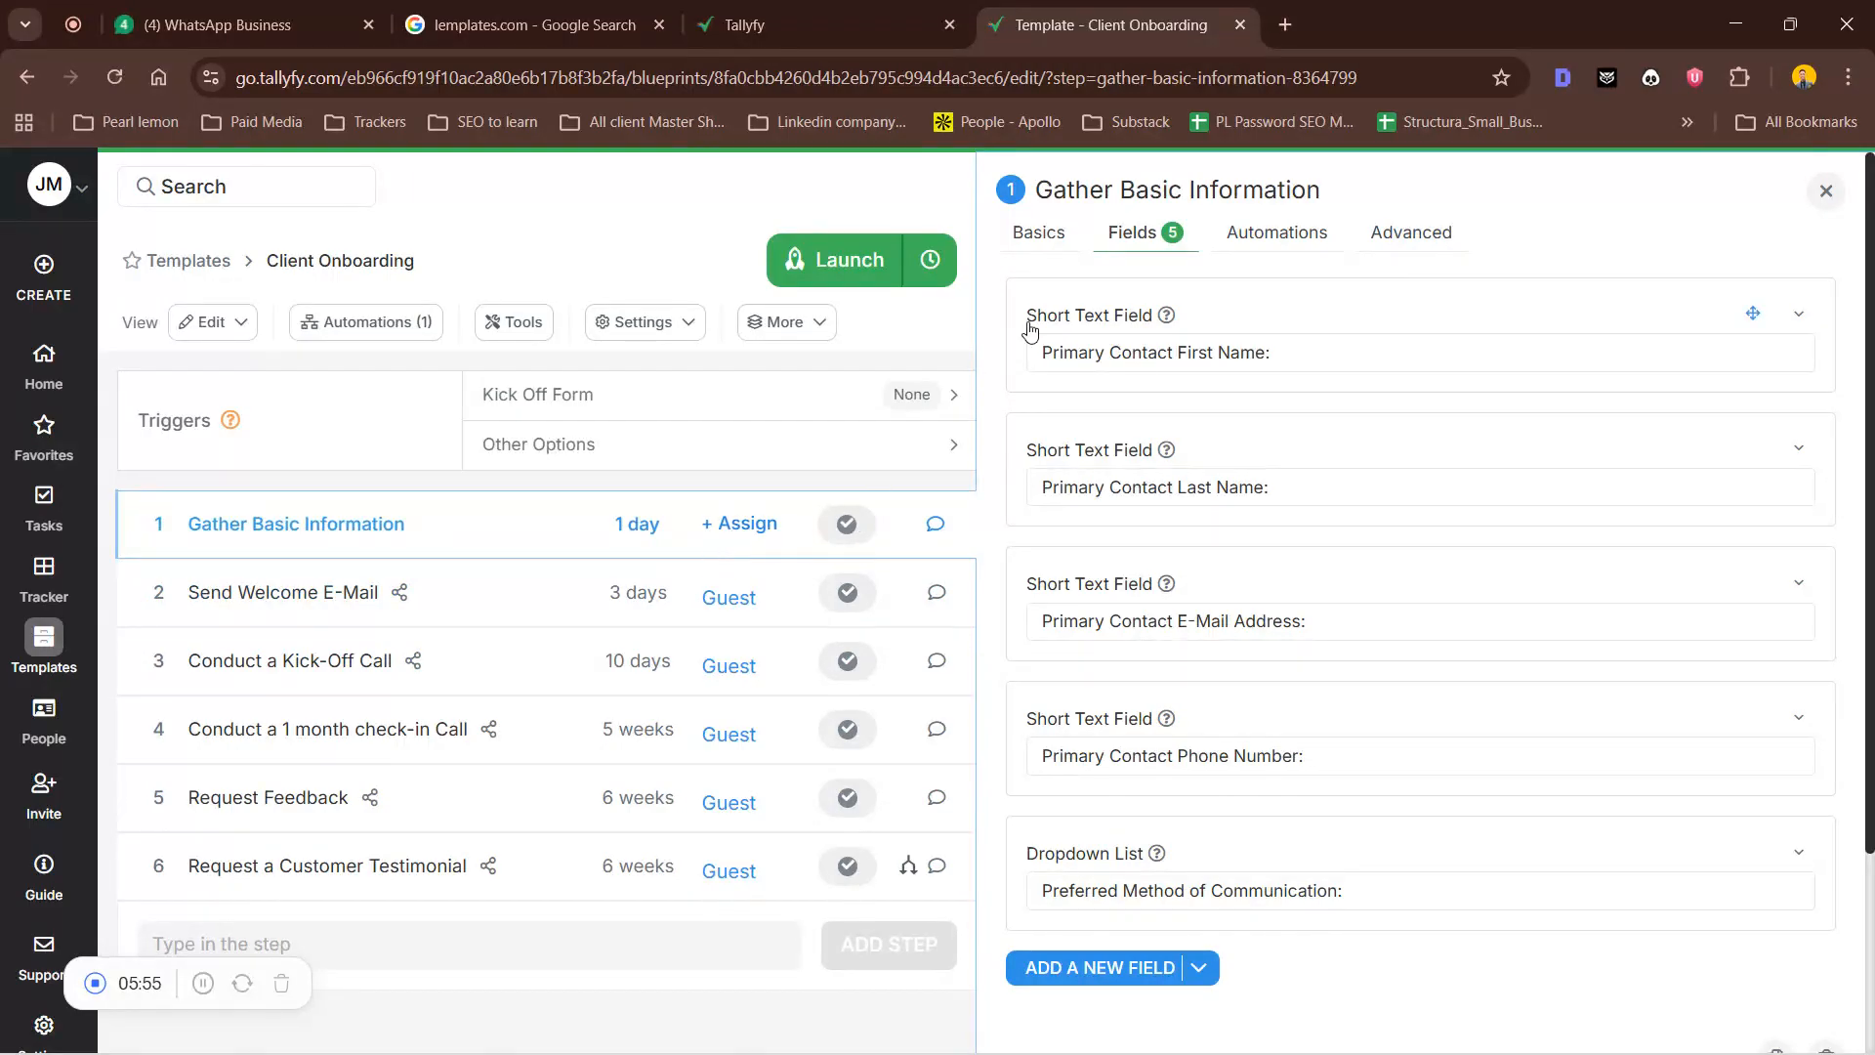
Open the Gather Basic Information step's assignment options and the entry field for fixed people or groups
{"action": "left_click", "coordinate": [1070, 249]}
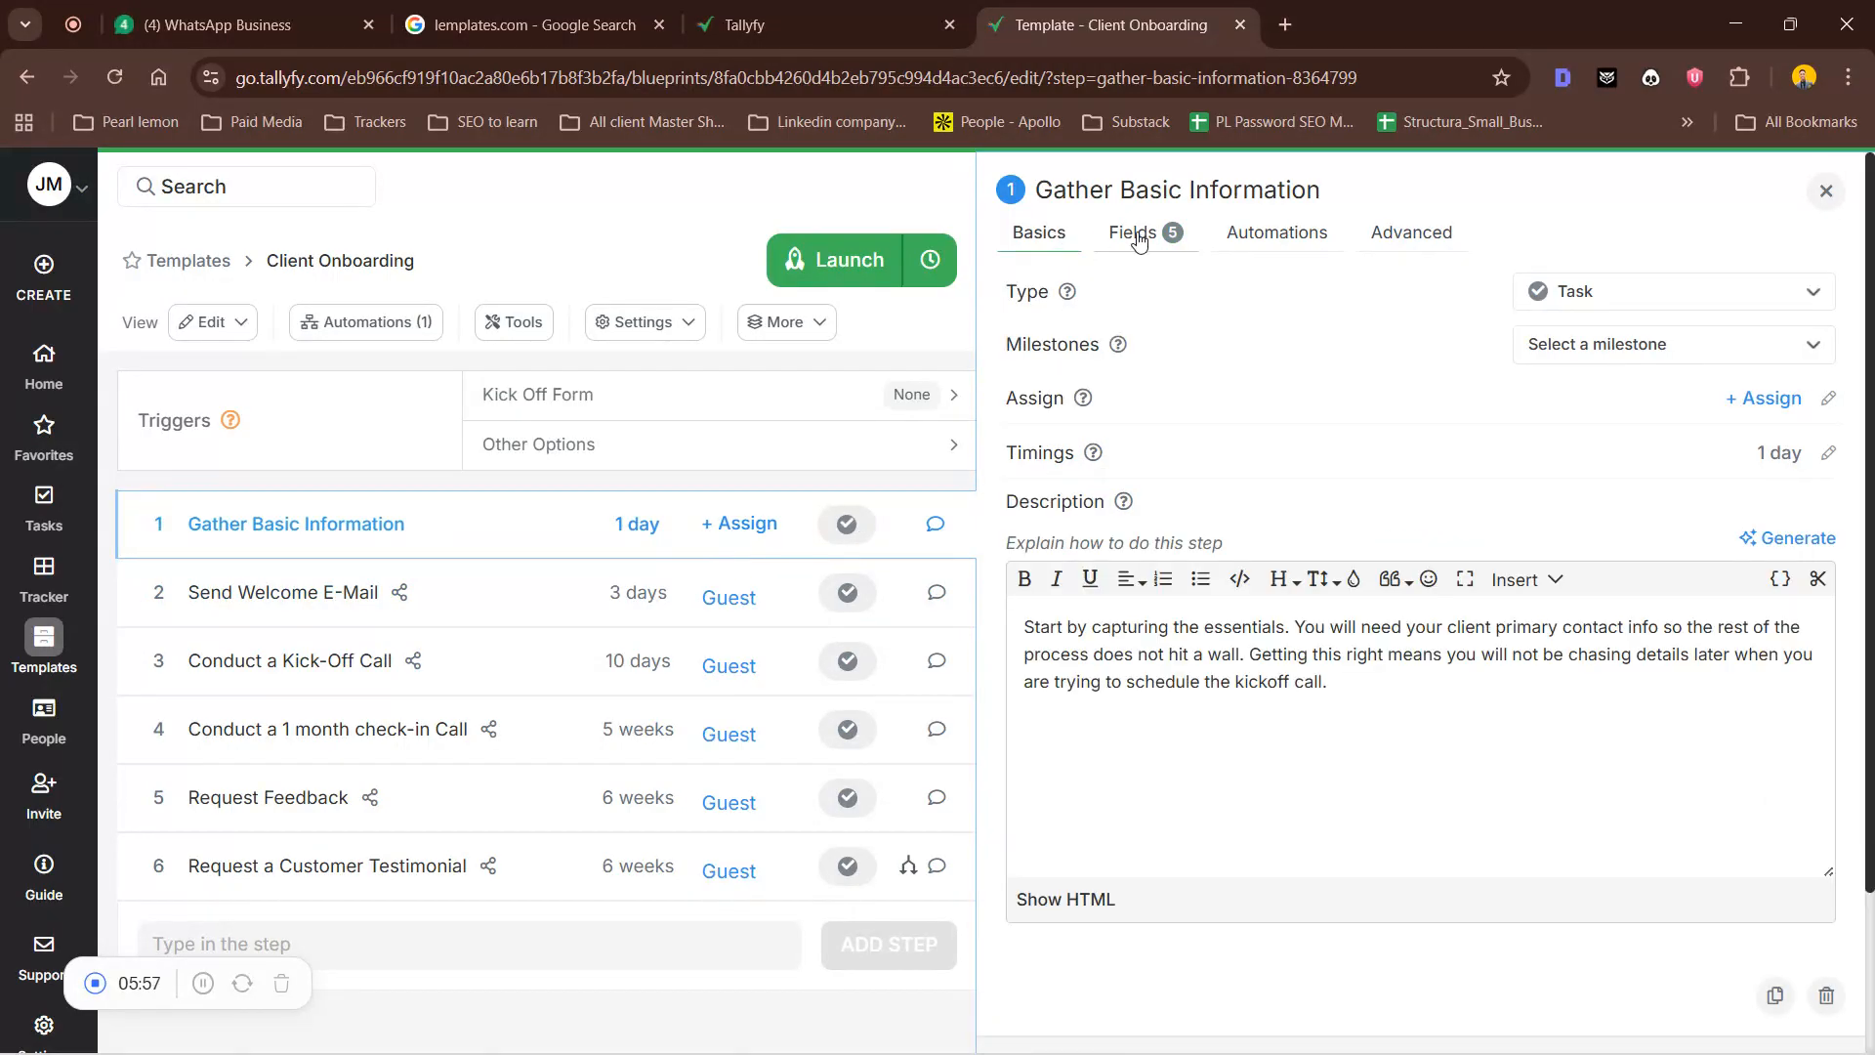
{"action": "left_click", "coordinate": [1729, 411]}
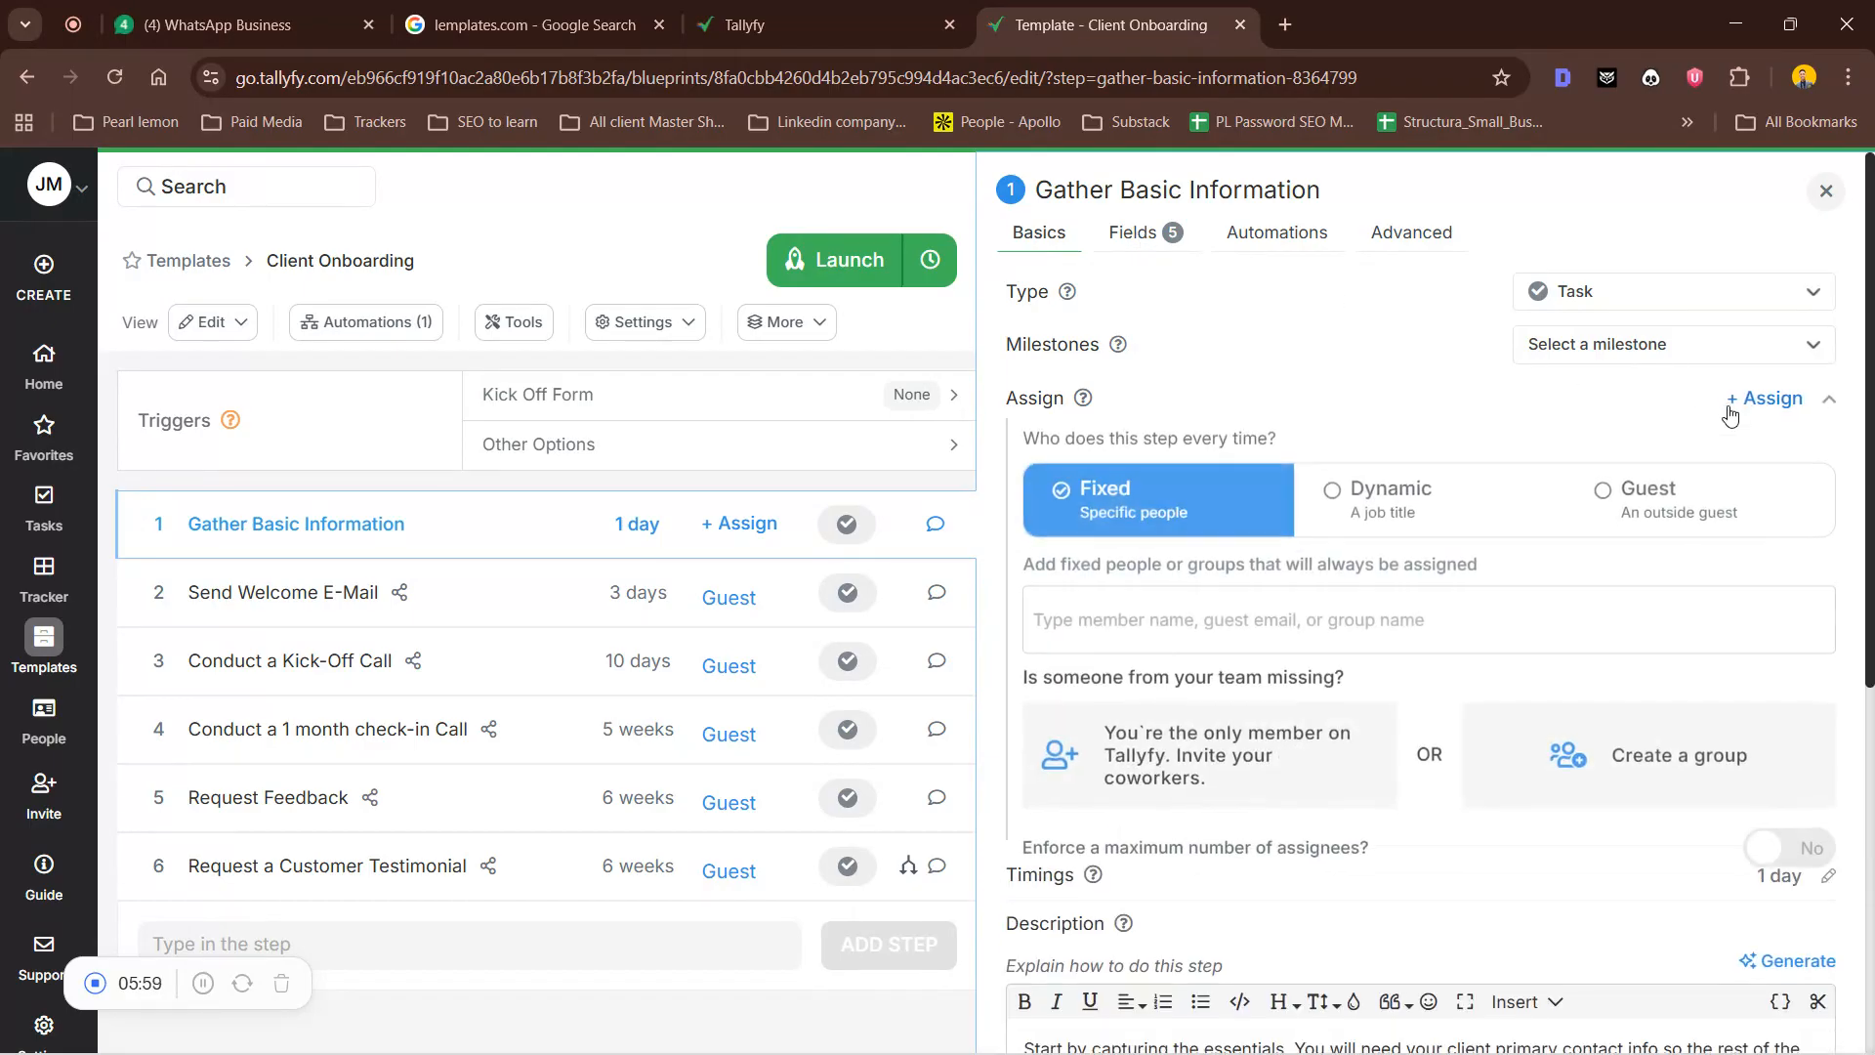
{"action": "left_click", "coordinate": [1170, 635]}
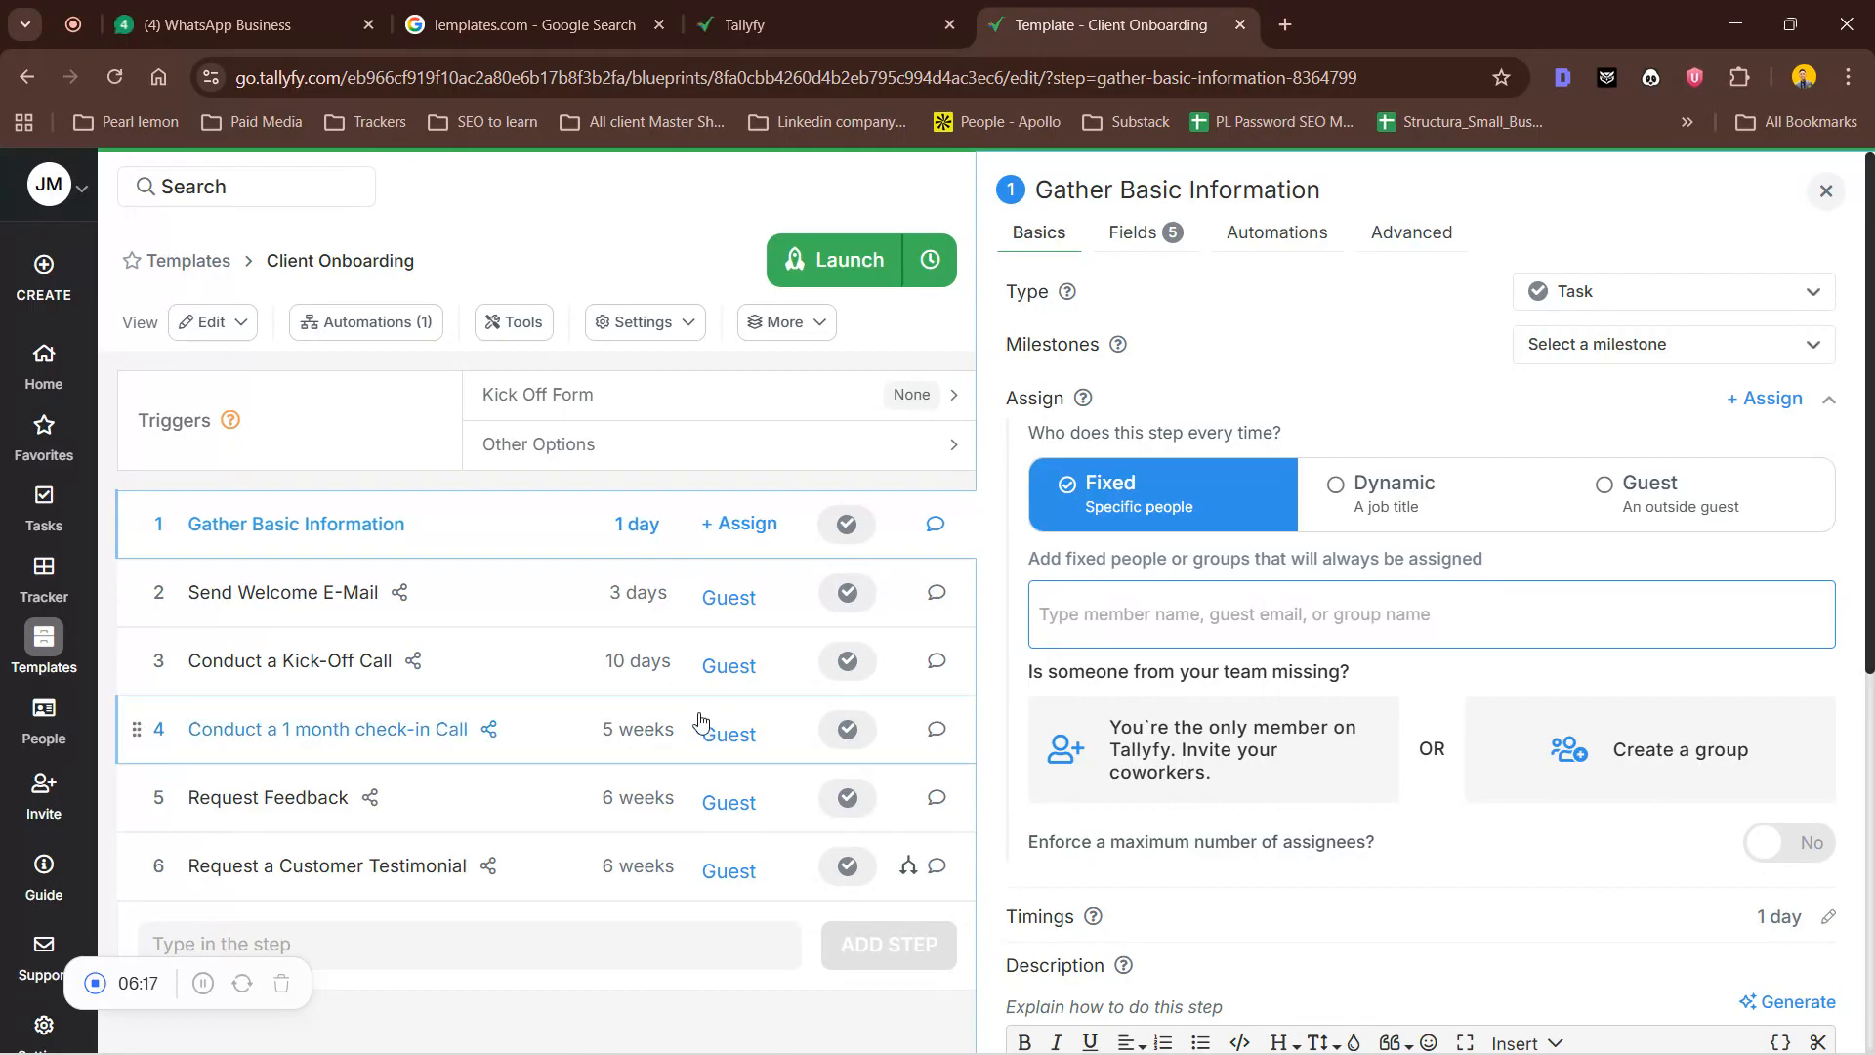
Add a short text field titled "Include communication channels" to the Send Welcome E-Mail step
{"action": "left_click", "coordinate": [527, 597]}
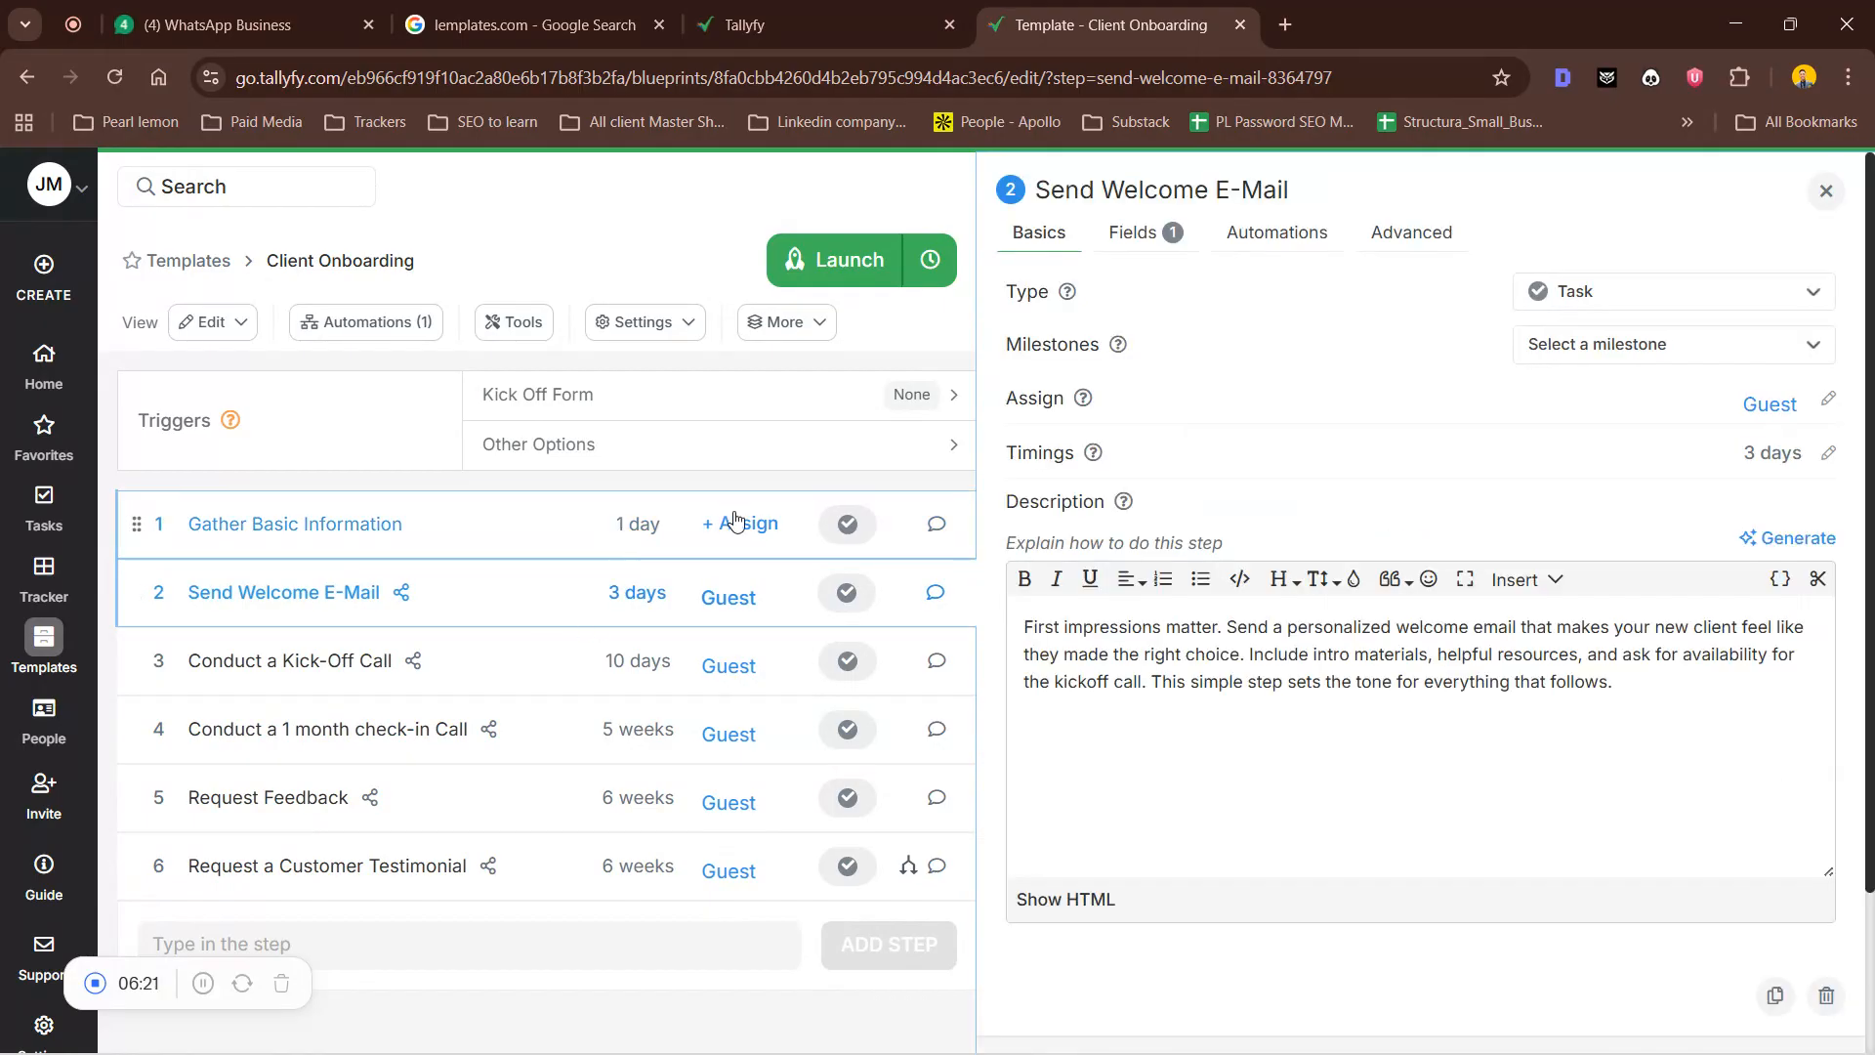
{"action": "scroll", "coordinate": [1159, 879], "scroll_direction": "down", "scroll_amount": 2}
{"action": "scroll", "coordinate": [1163, 808], "scroll_direction": "up", "scroll_amount": 2}
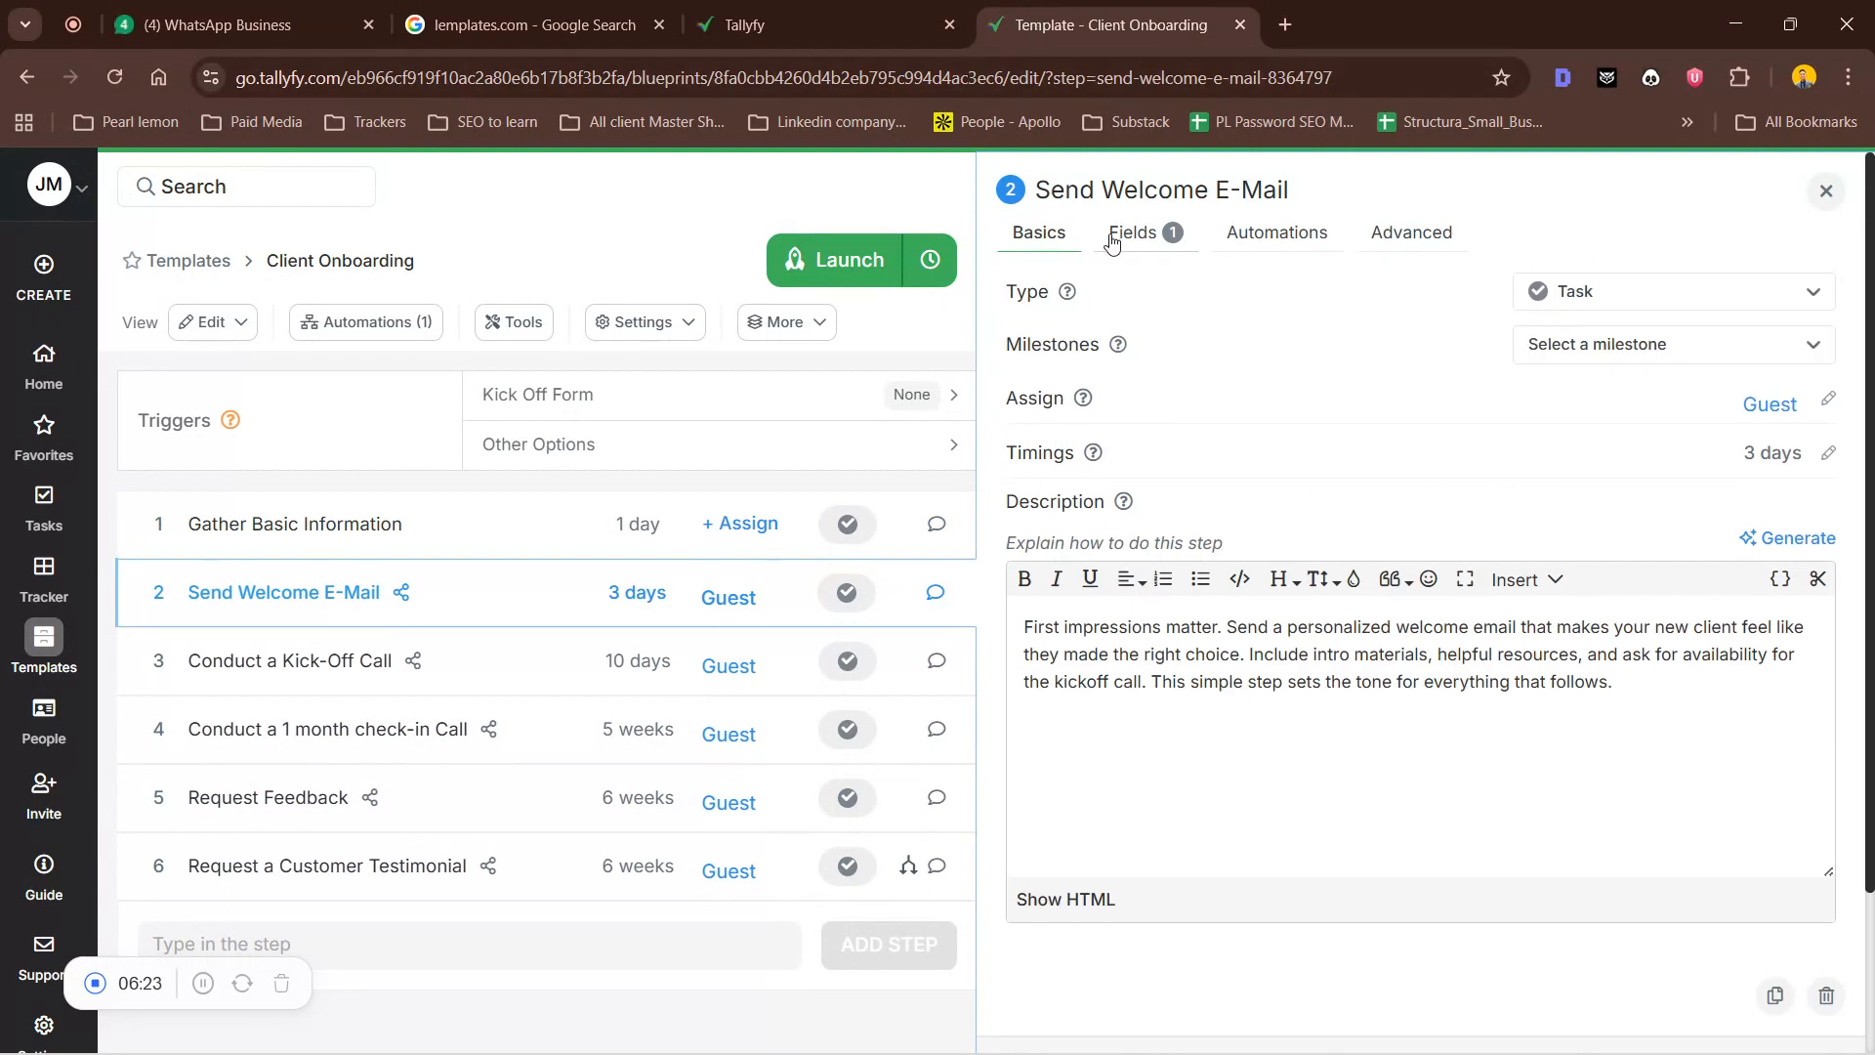
{"action": "left_click", "coordinate": [1144, 234]}
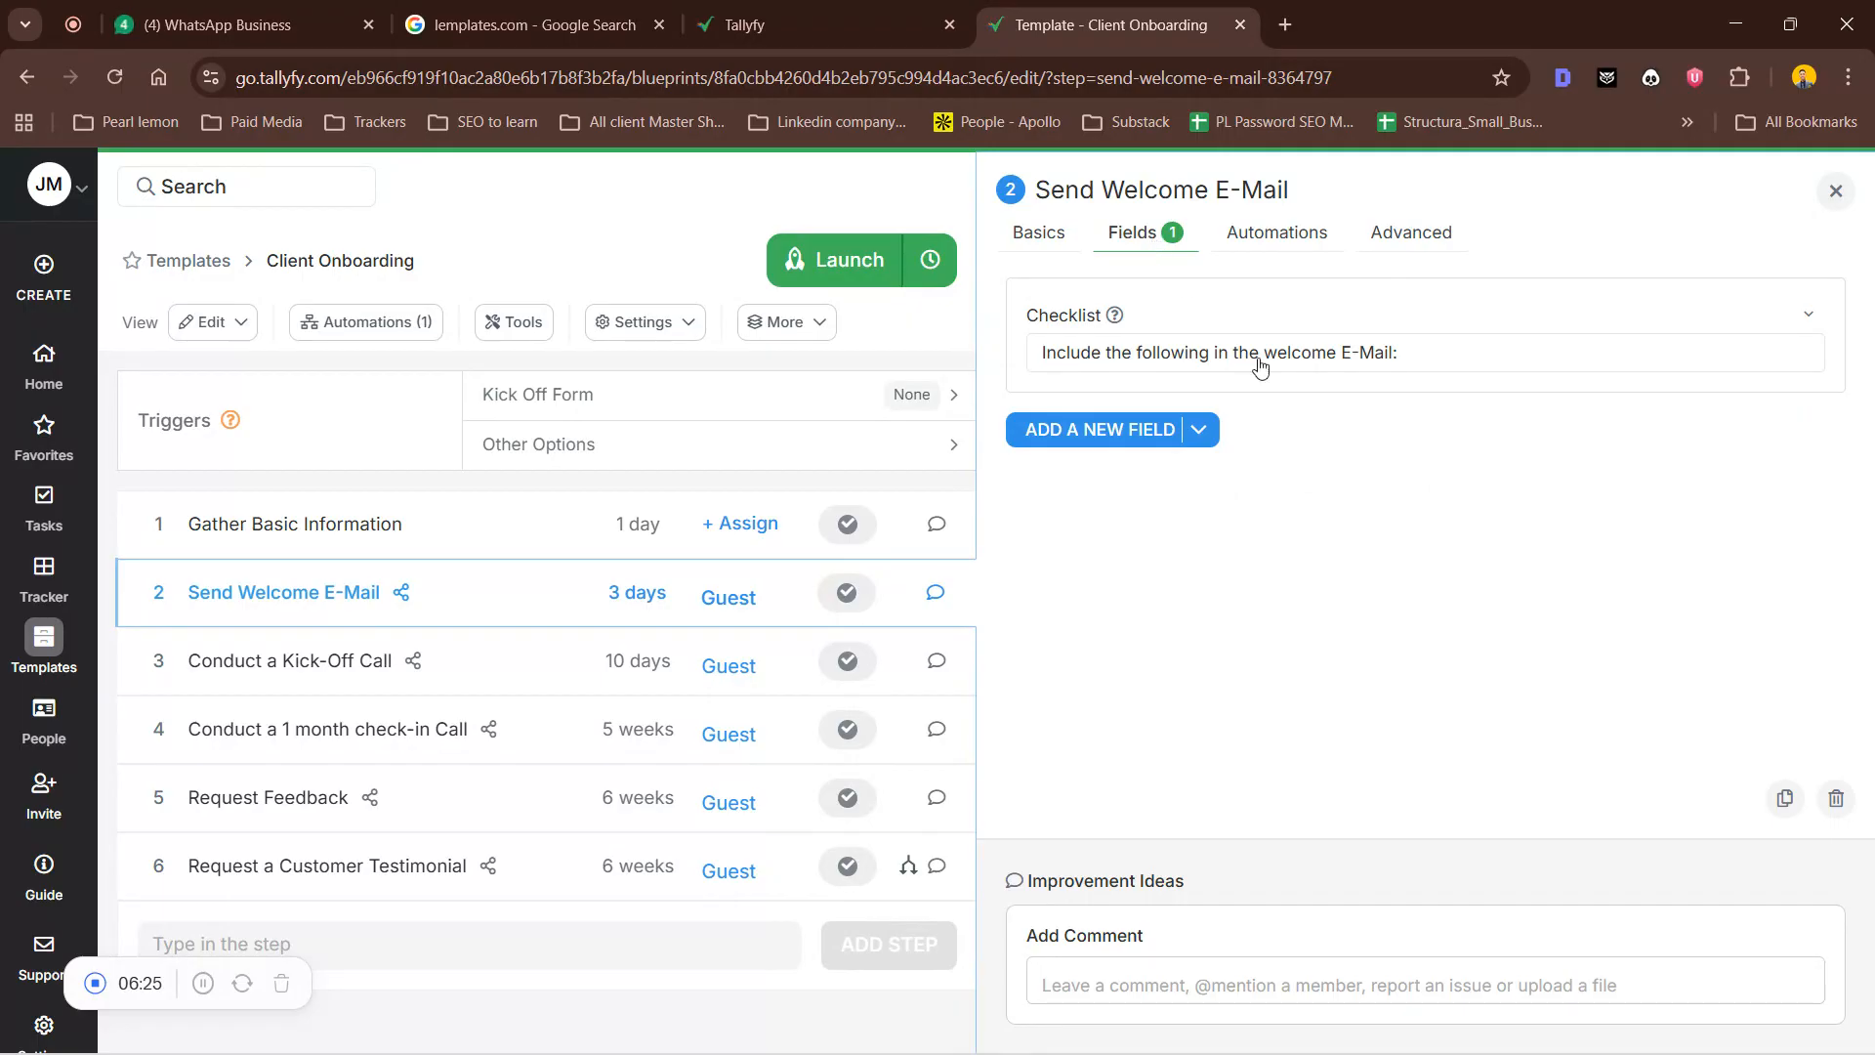
{"action": "left_click", "coordinate": [1199, 430]}
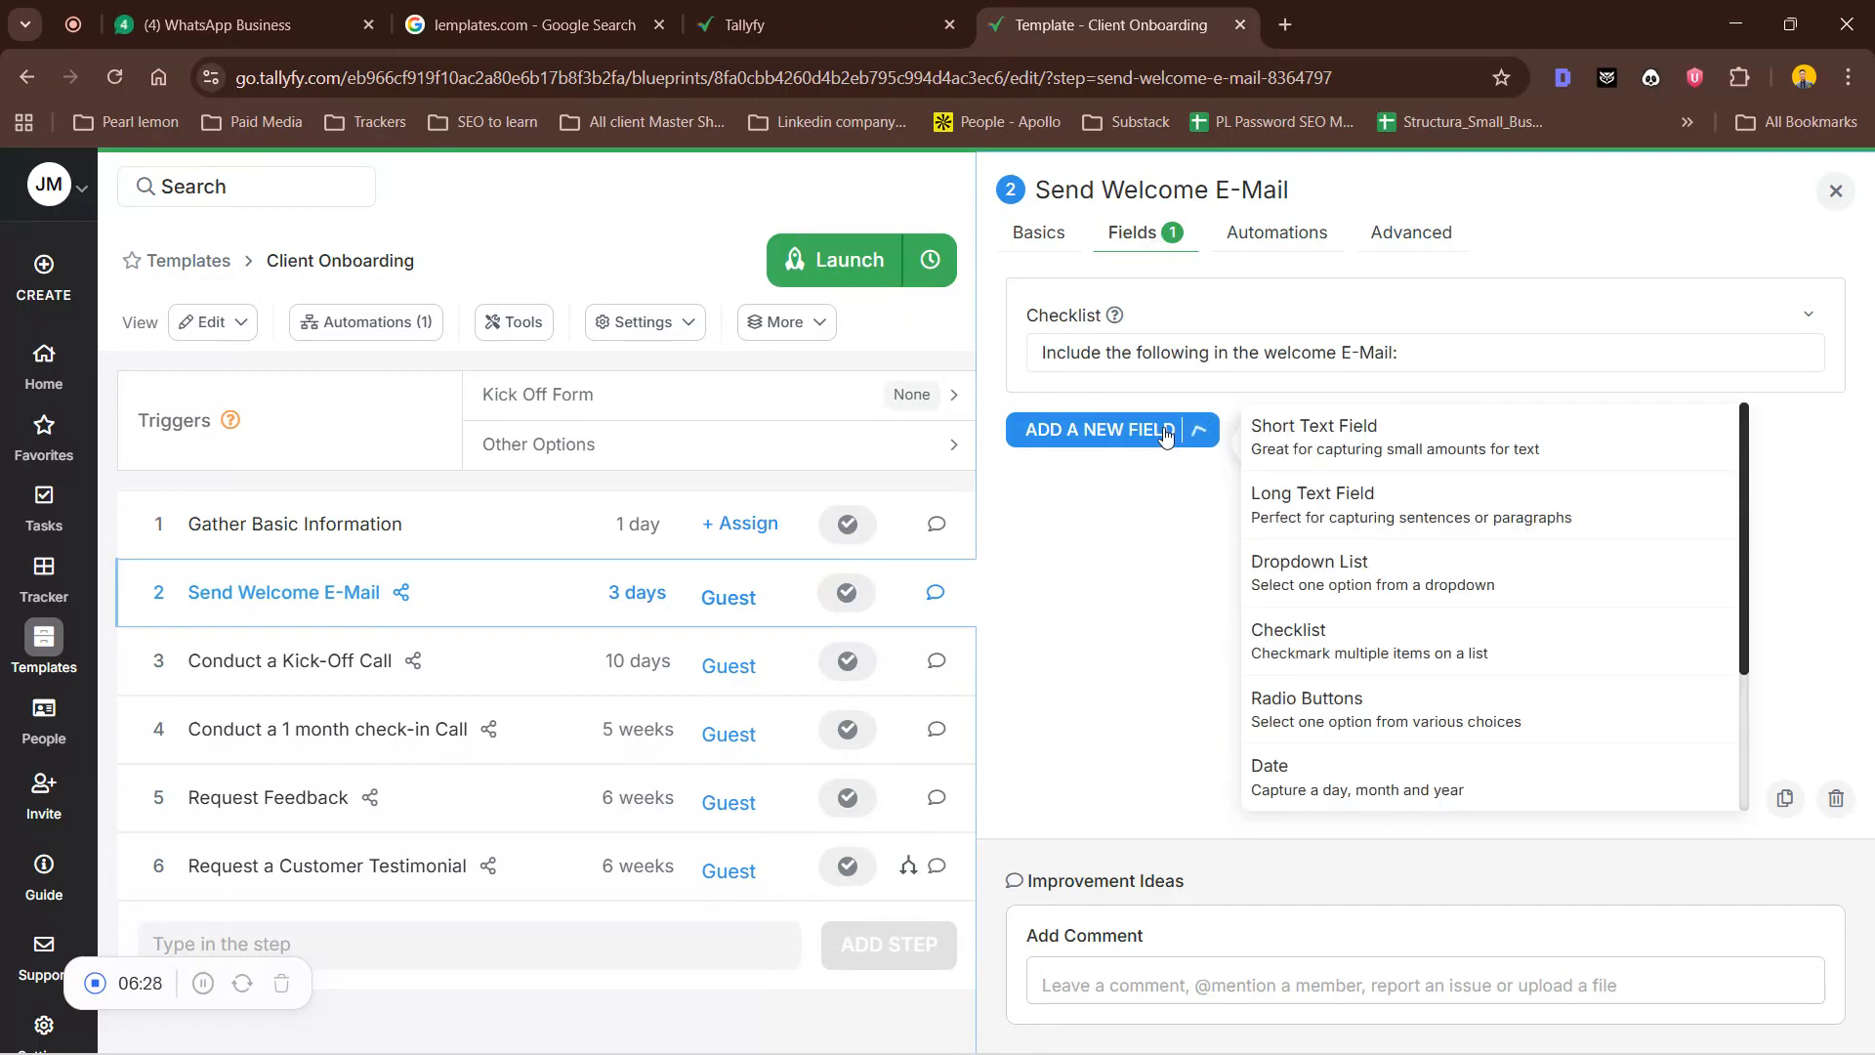
{"action": "left_click", "coordinate": [1328, 450]}
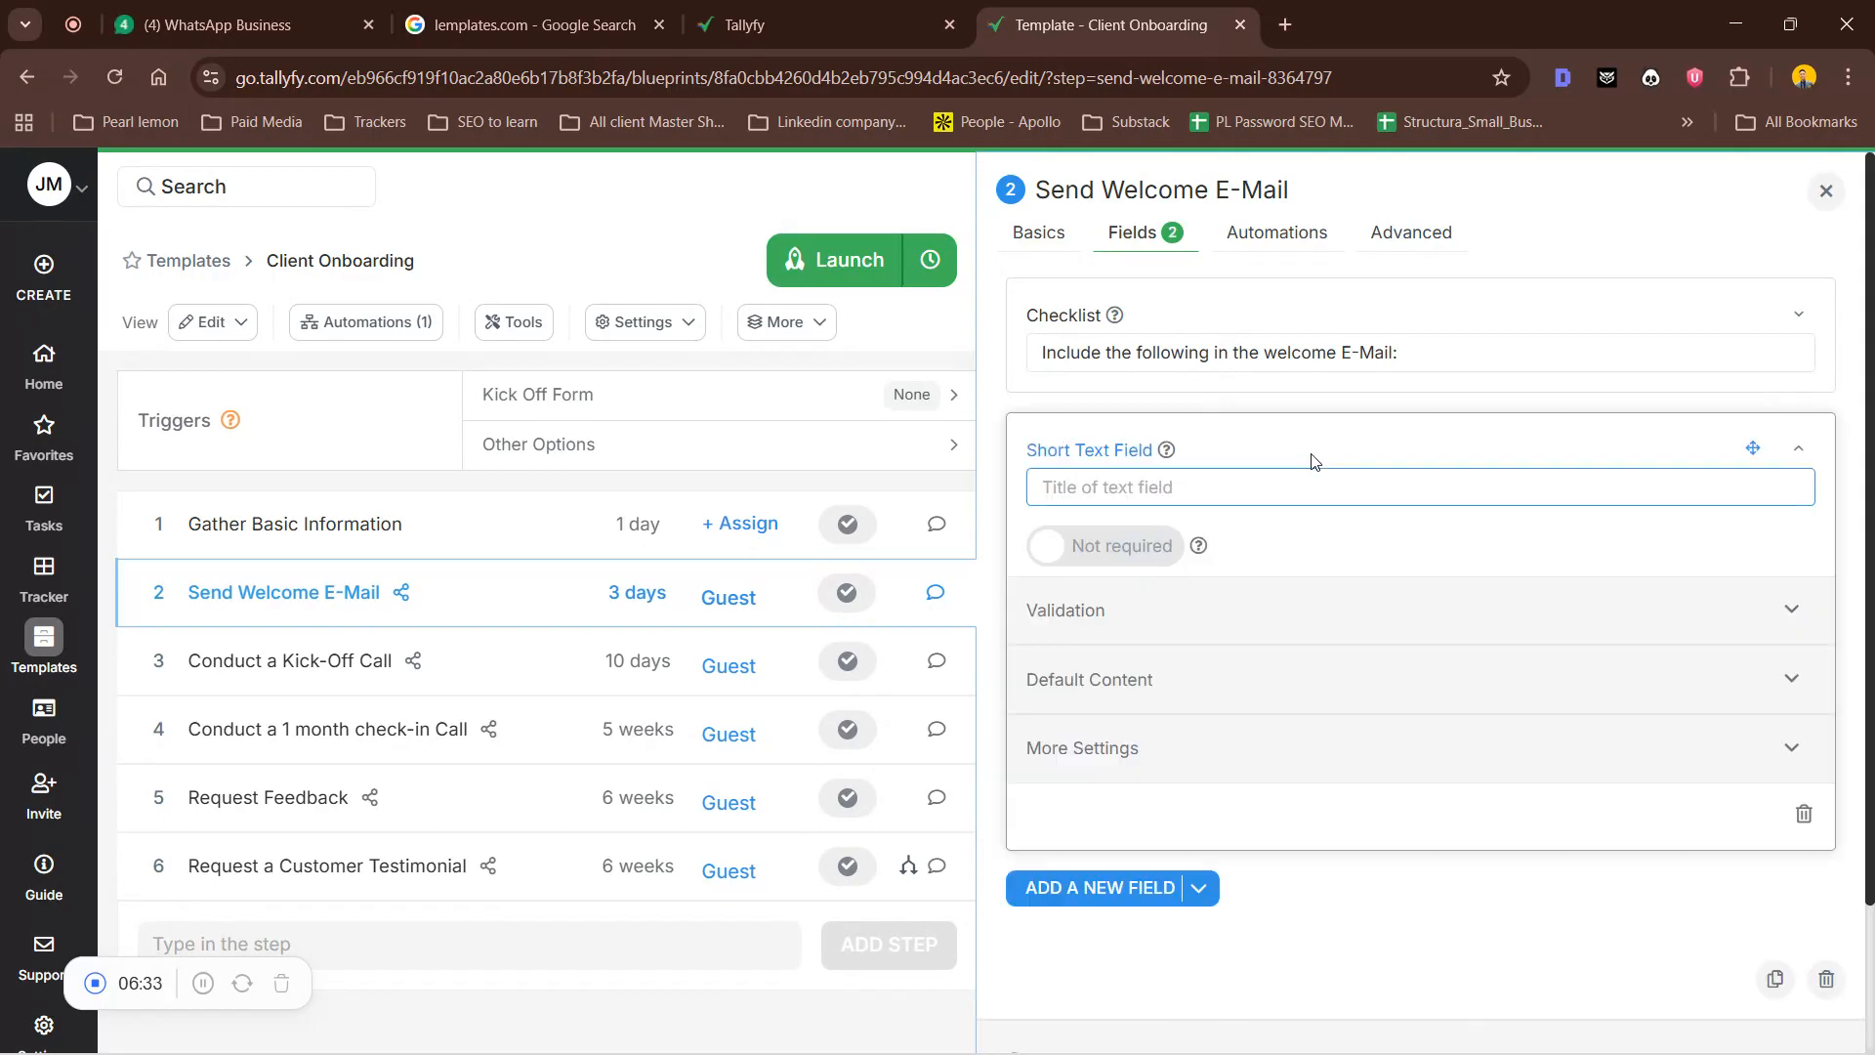
{"action": "type", "text": "Include communication"}
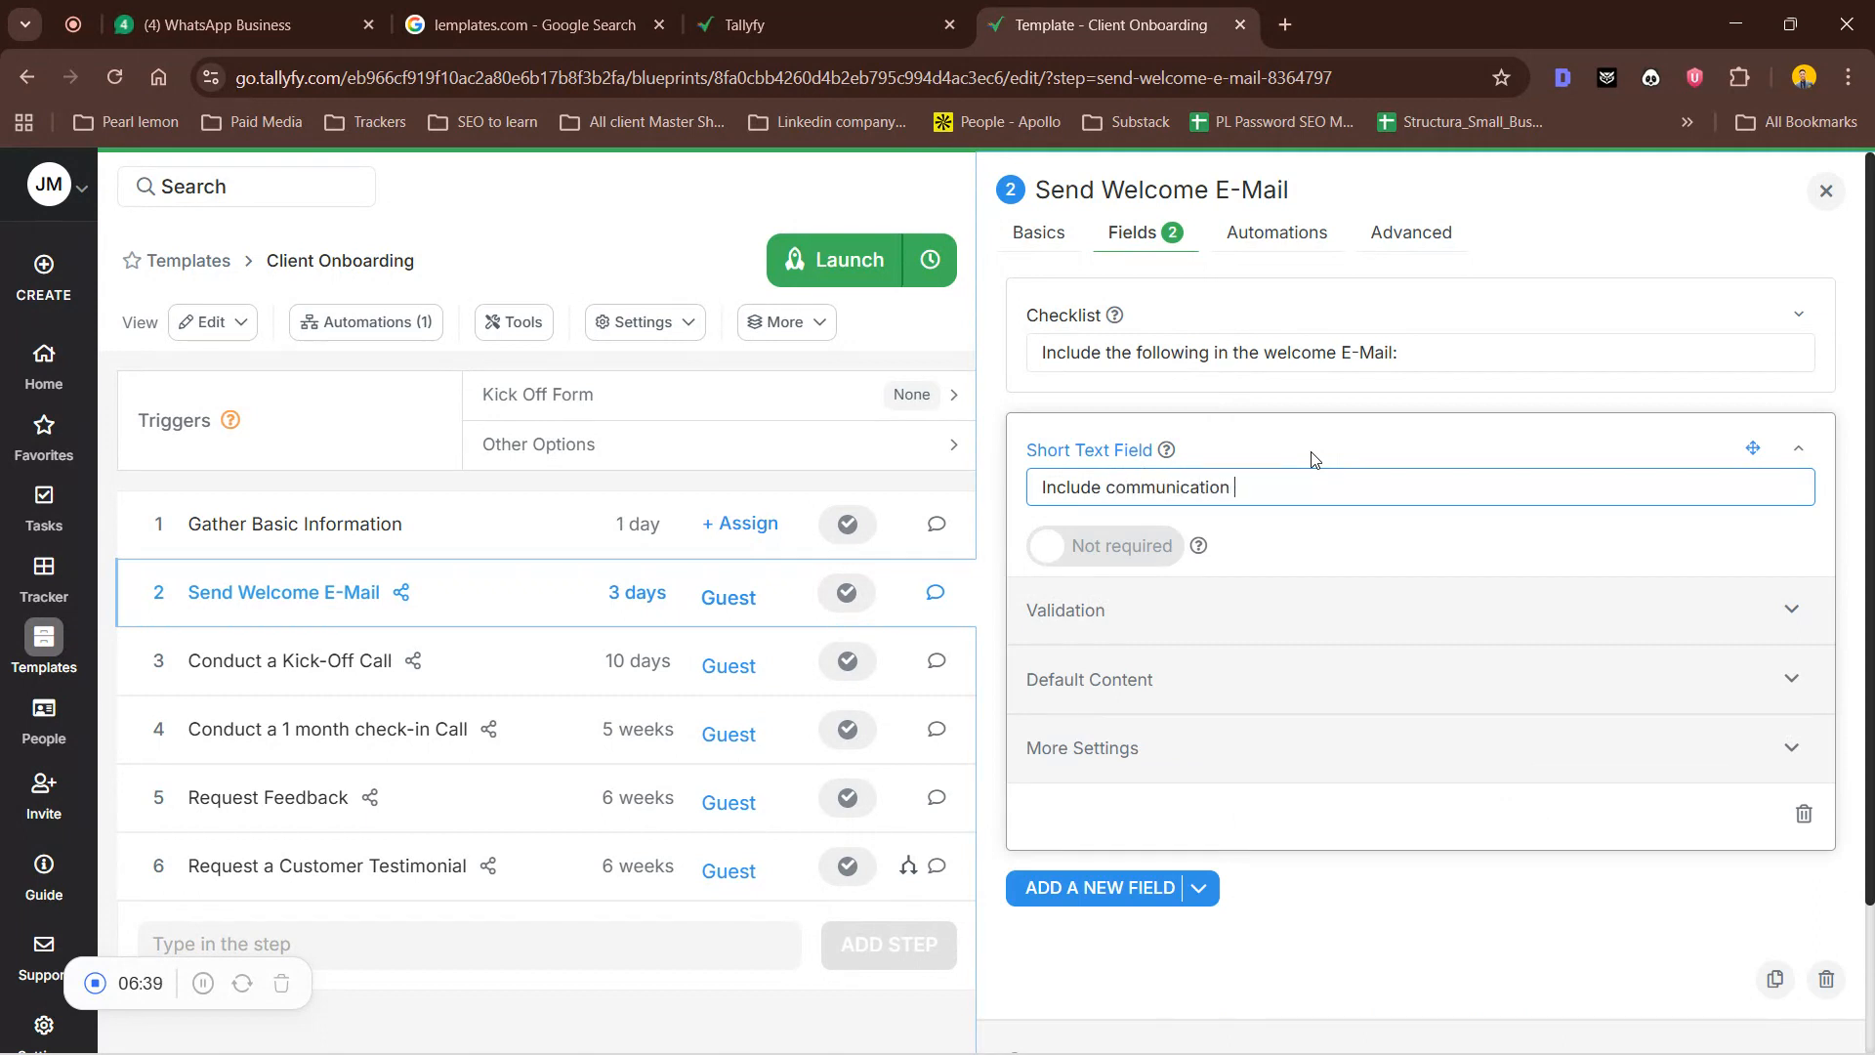
{"action": "type", "text": " channels"}
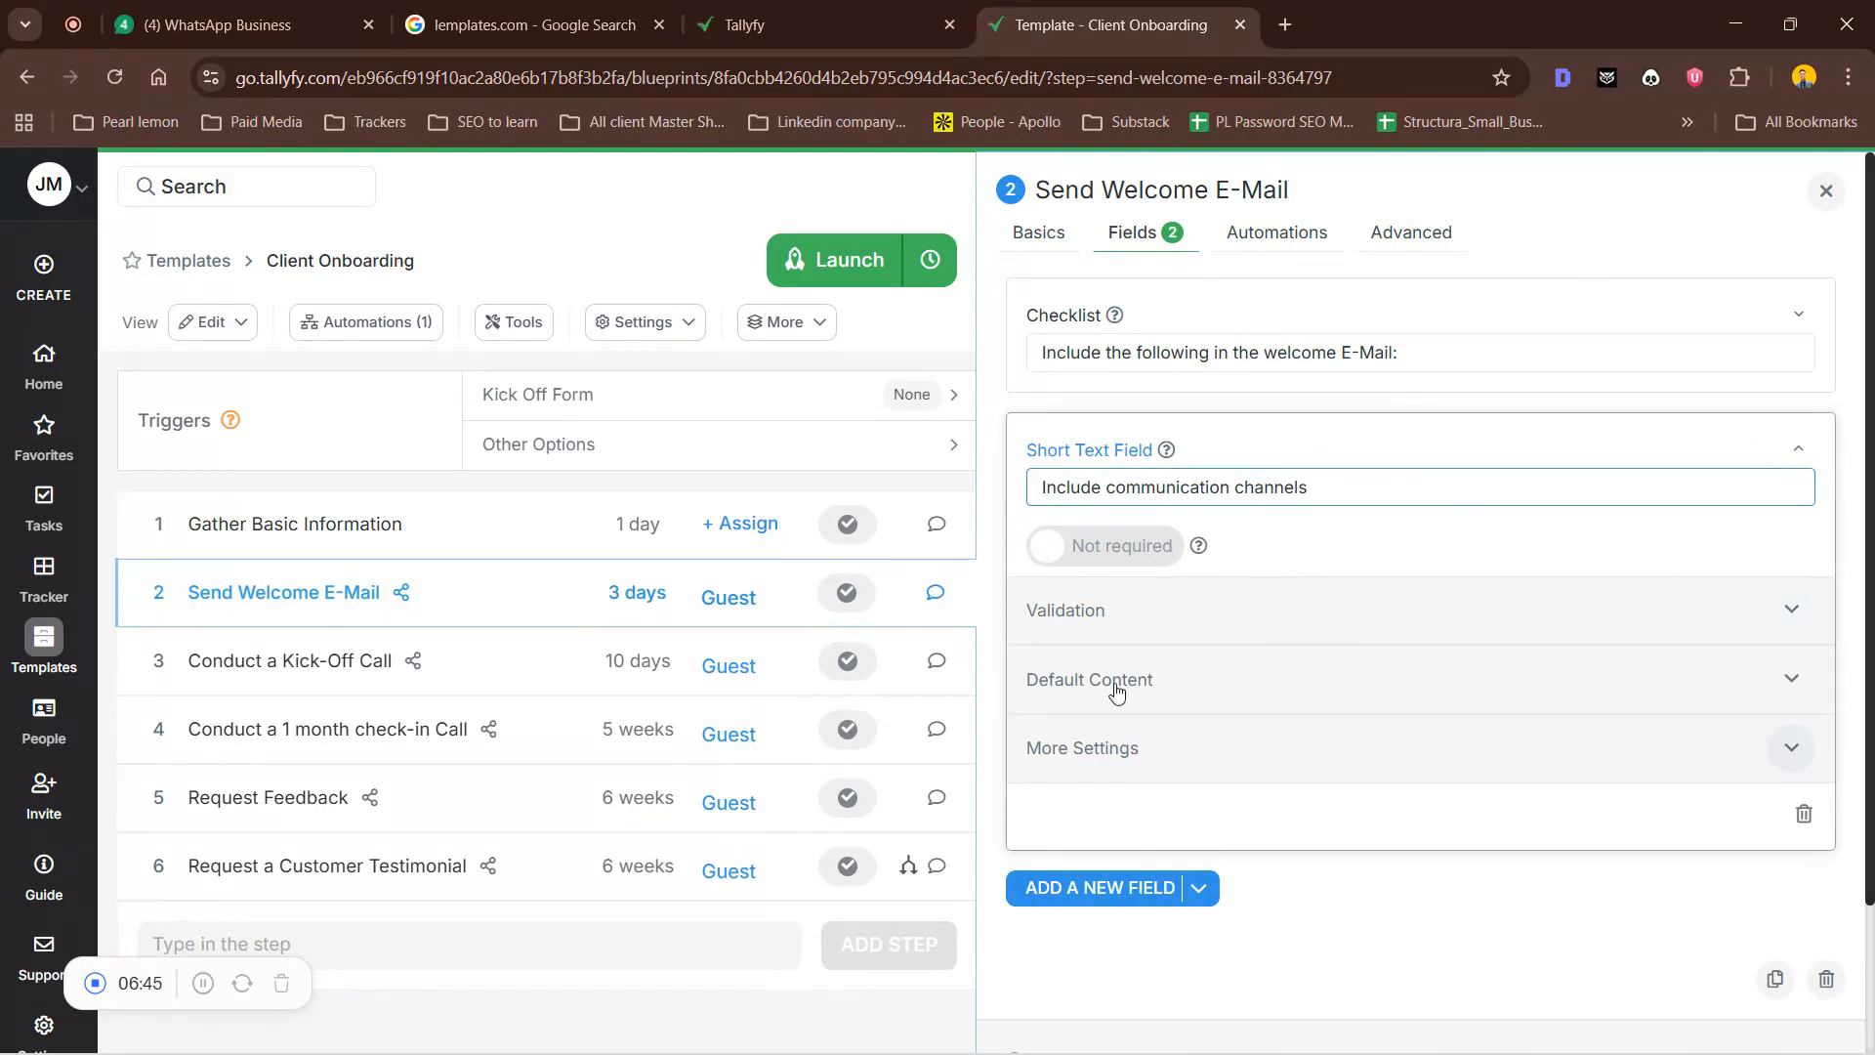
Try making the "Include communication channels" field required, switch it back to not required, and collapse its settings
{"action": "left_click", "coordinate": [1118, 553]}
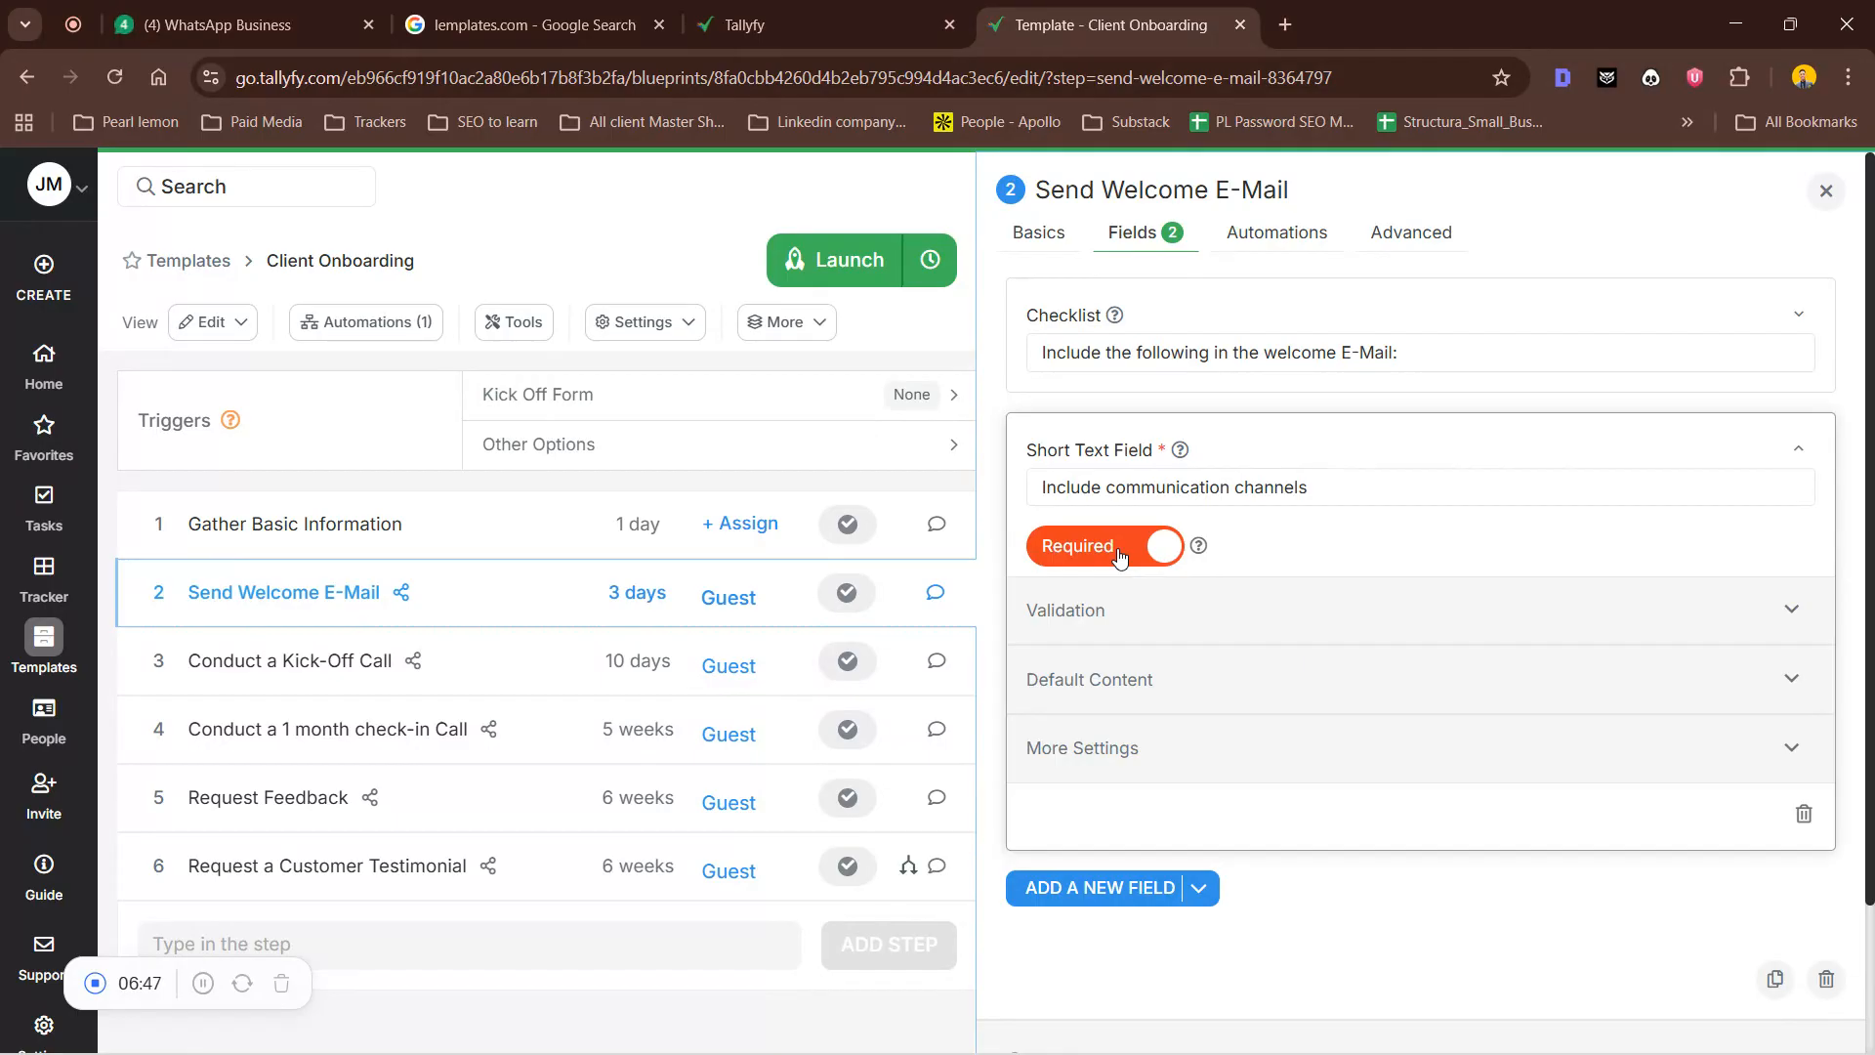
{"action": "left_click", "coordinate": [1119, 554]}
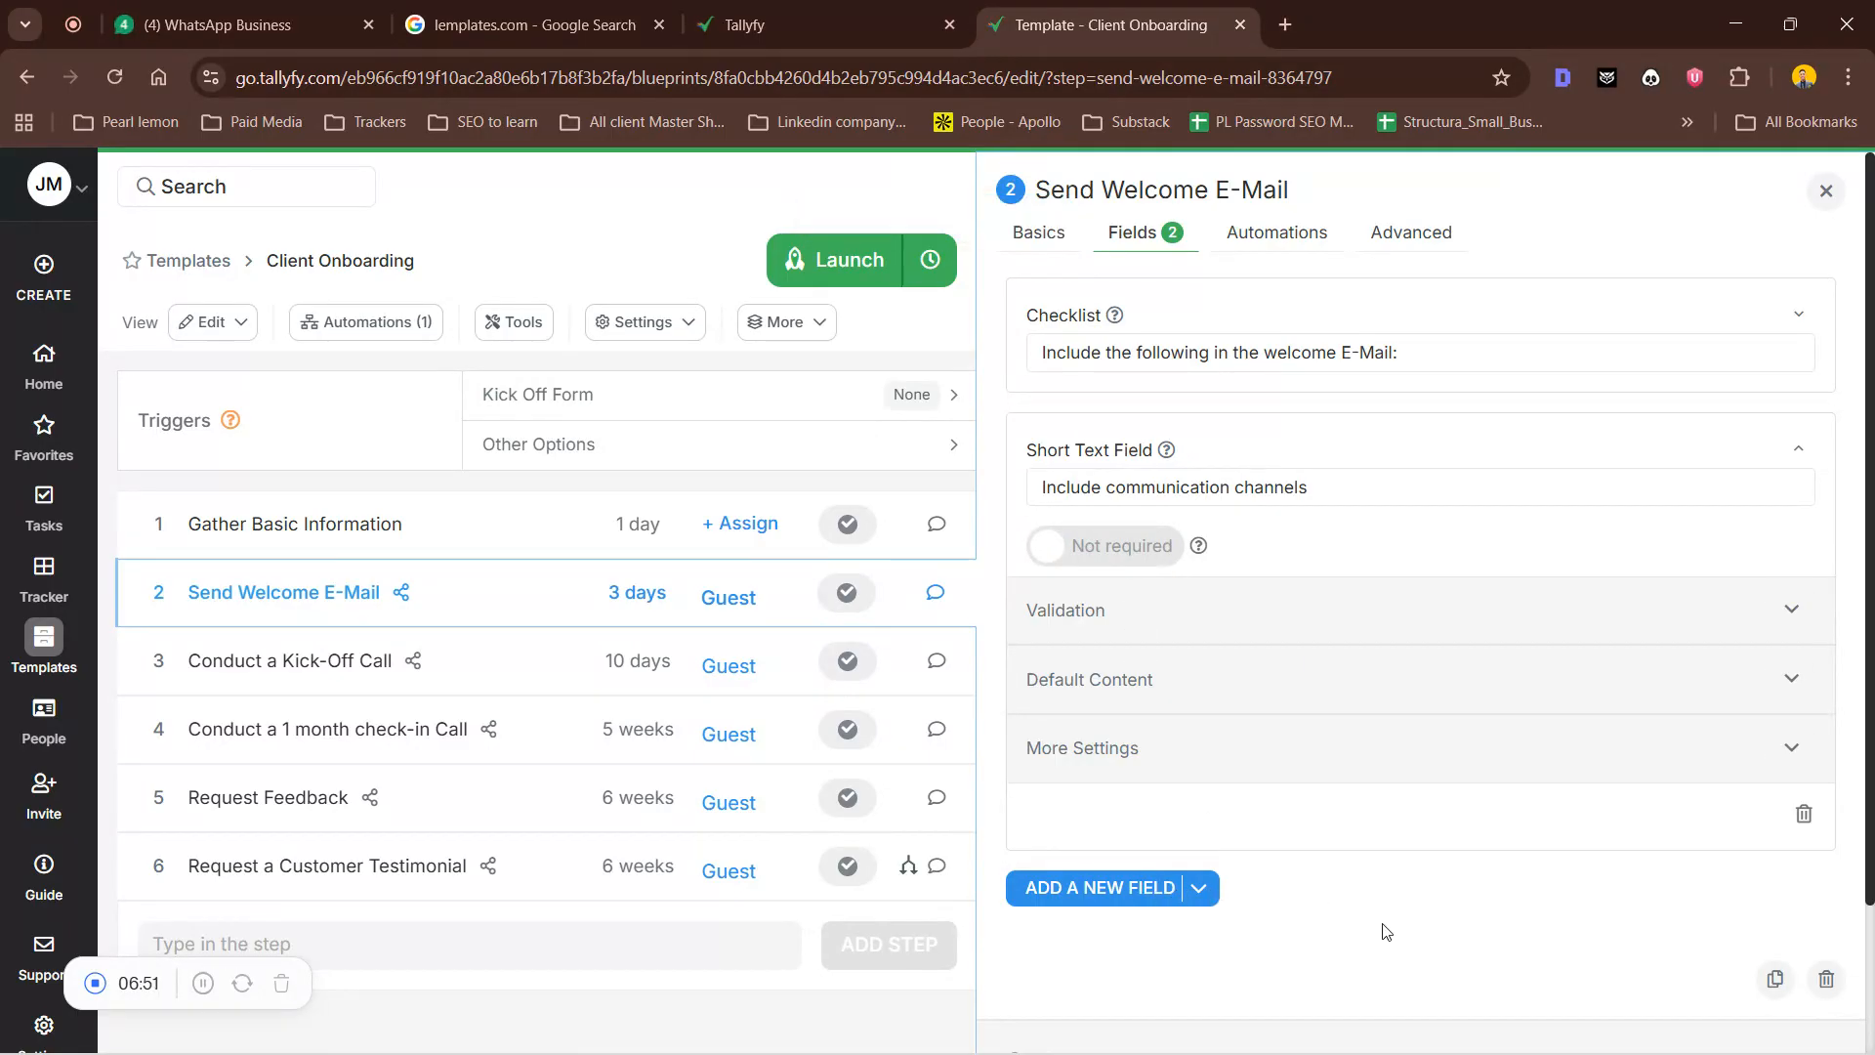
{"action": "left_click", "coordinate": [1807, 447]}
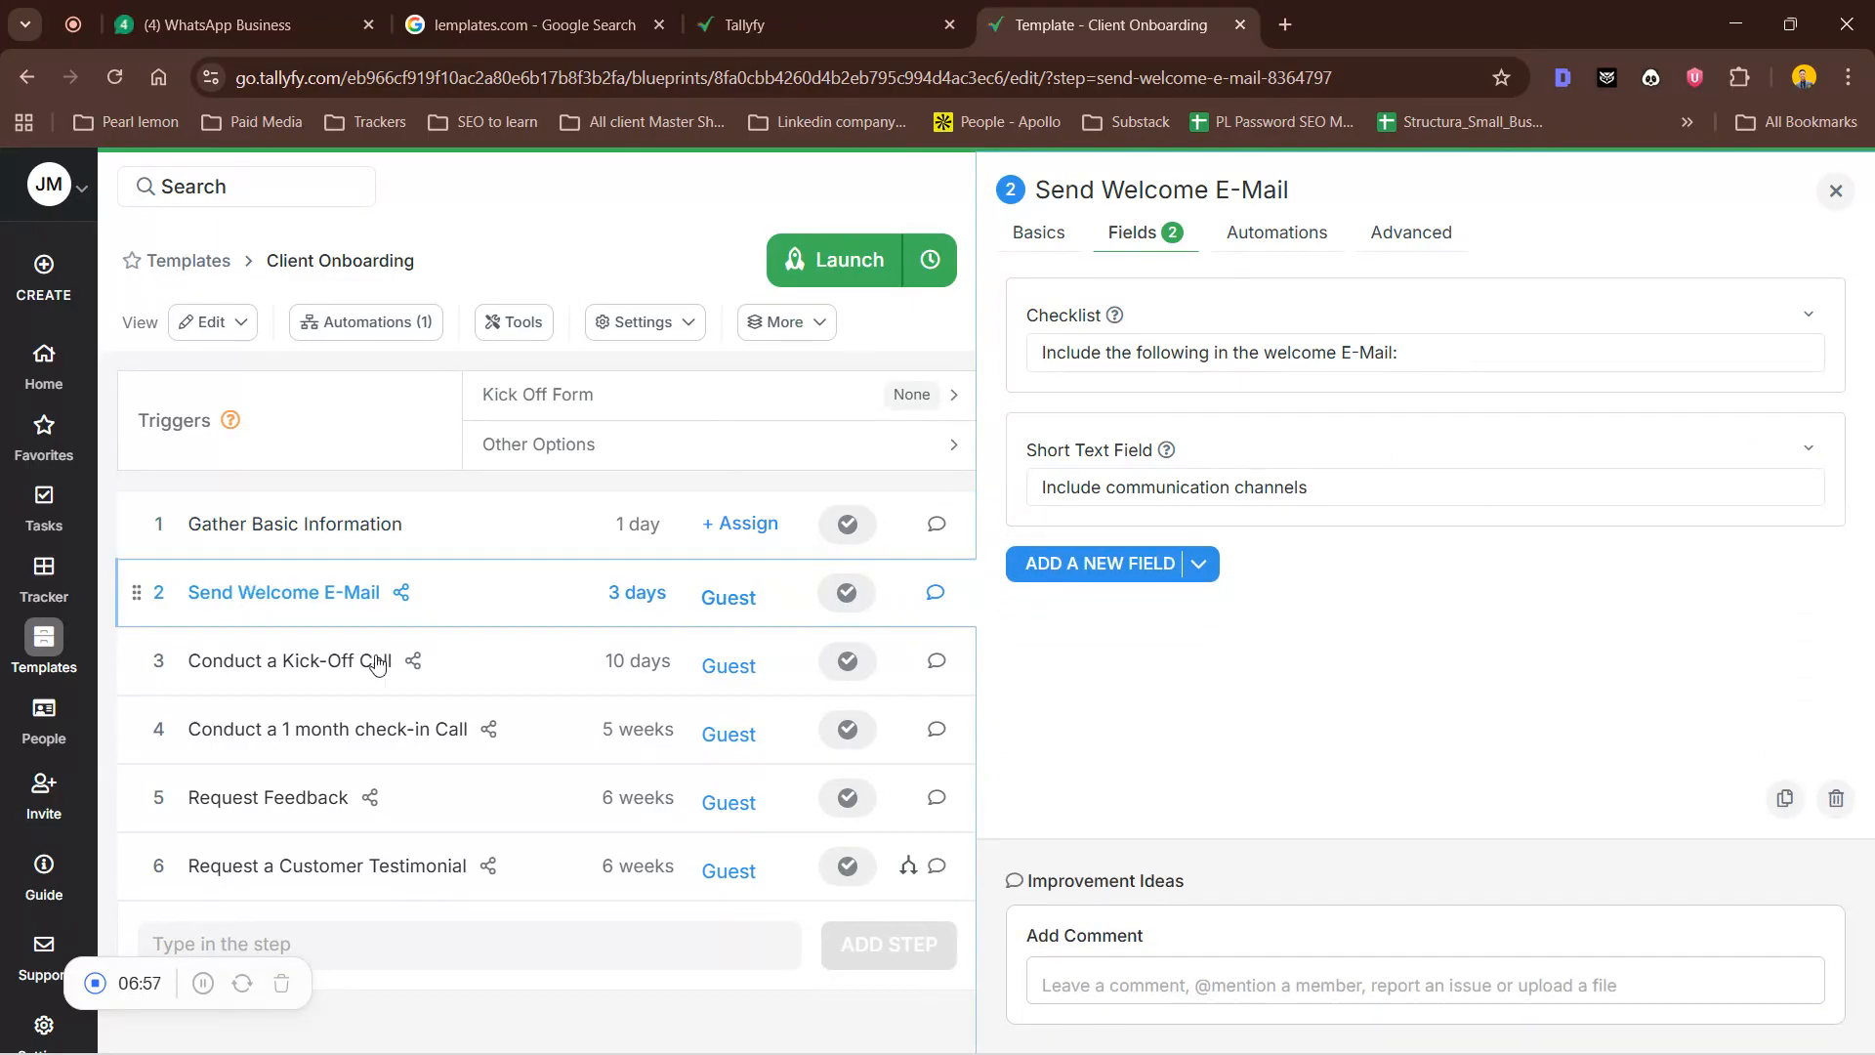
Launch the Client Onboarding template as a process named "Client 1" without entering any guest email addresses
{"action": "left_click", "coordinate": [430, 872]}
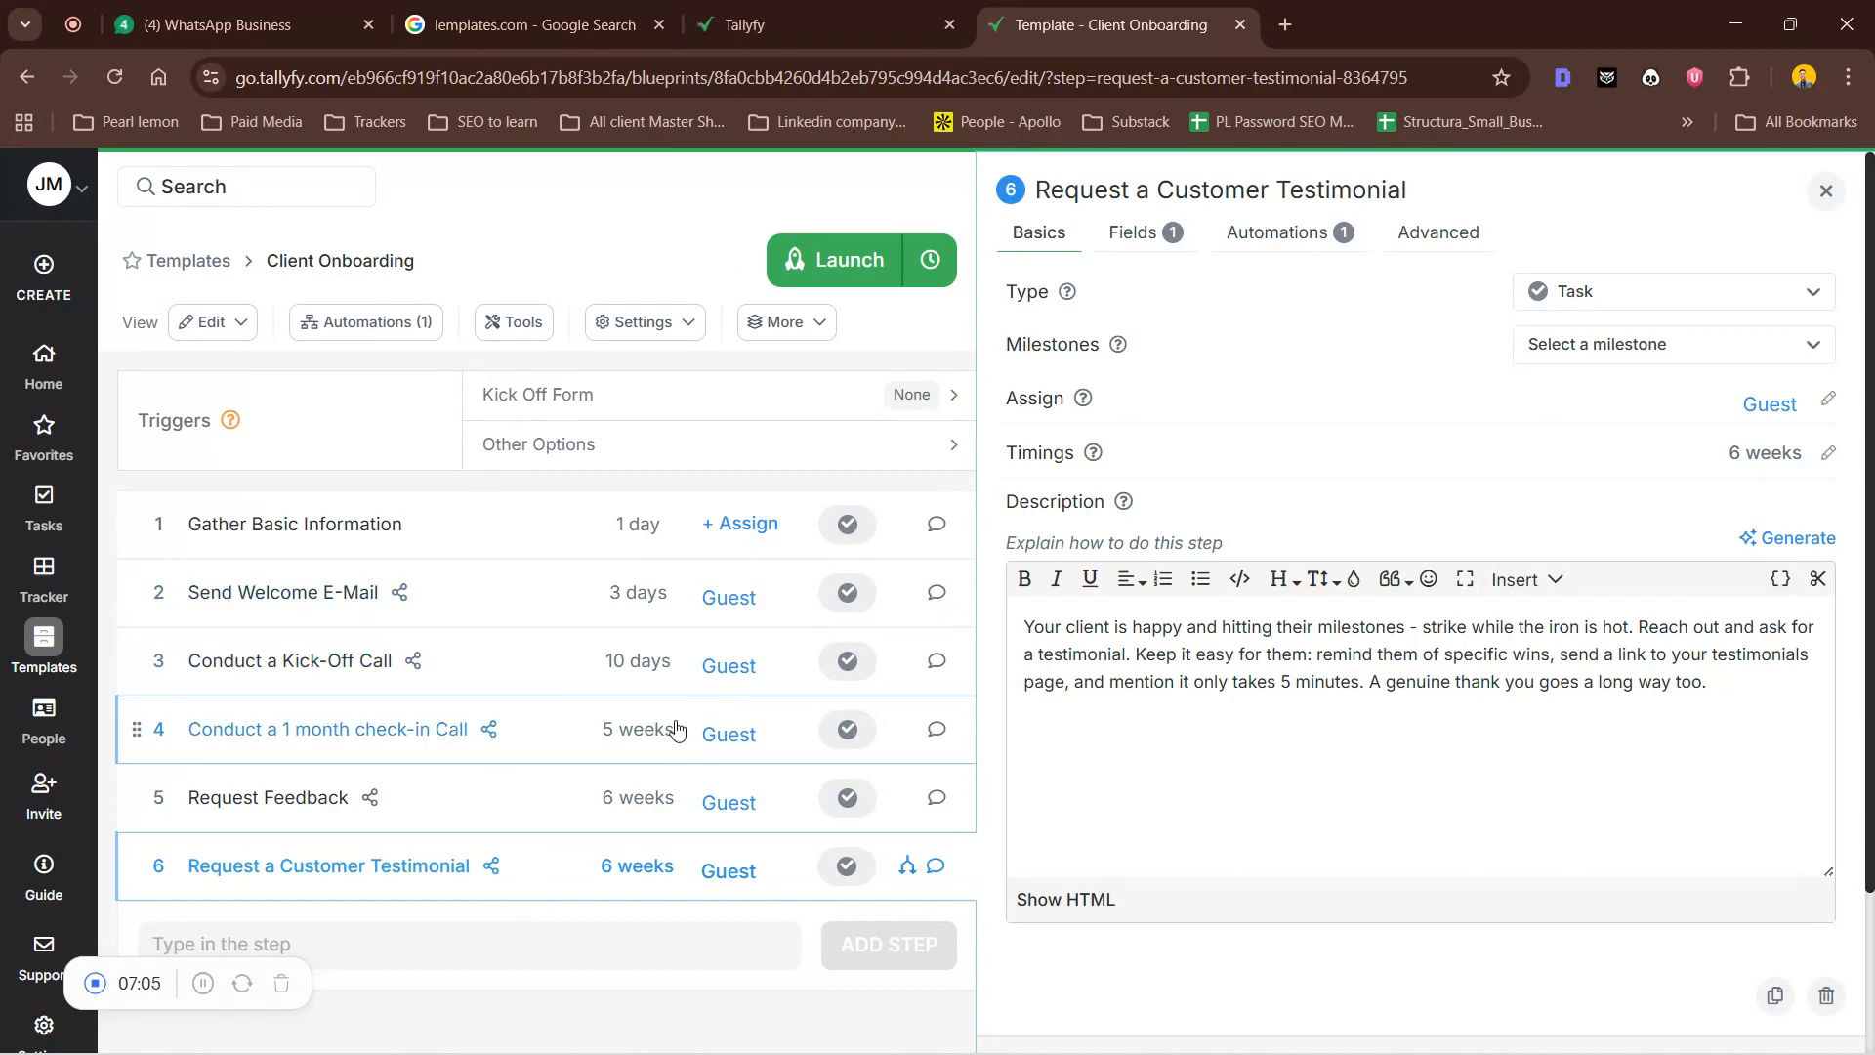
{"action": "left_click", "coordinate": [803, 256]}
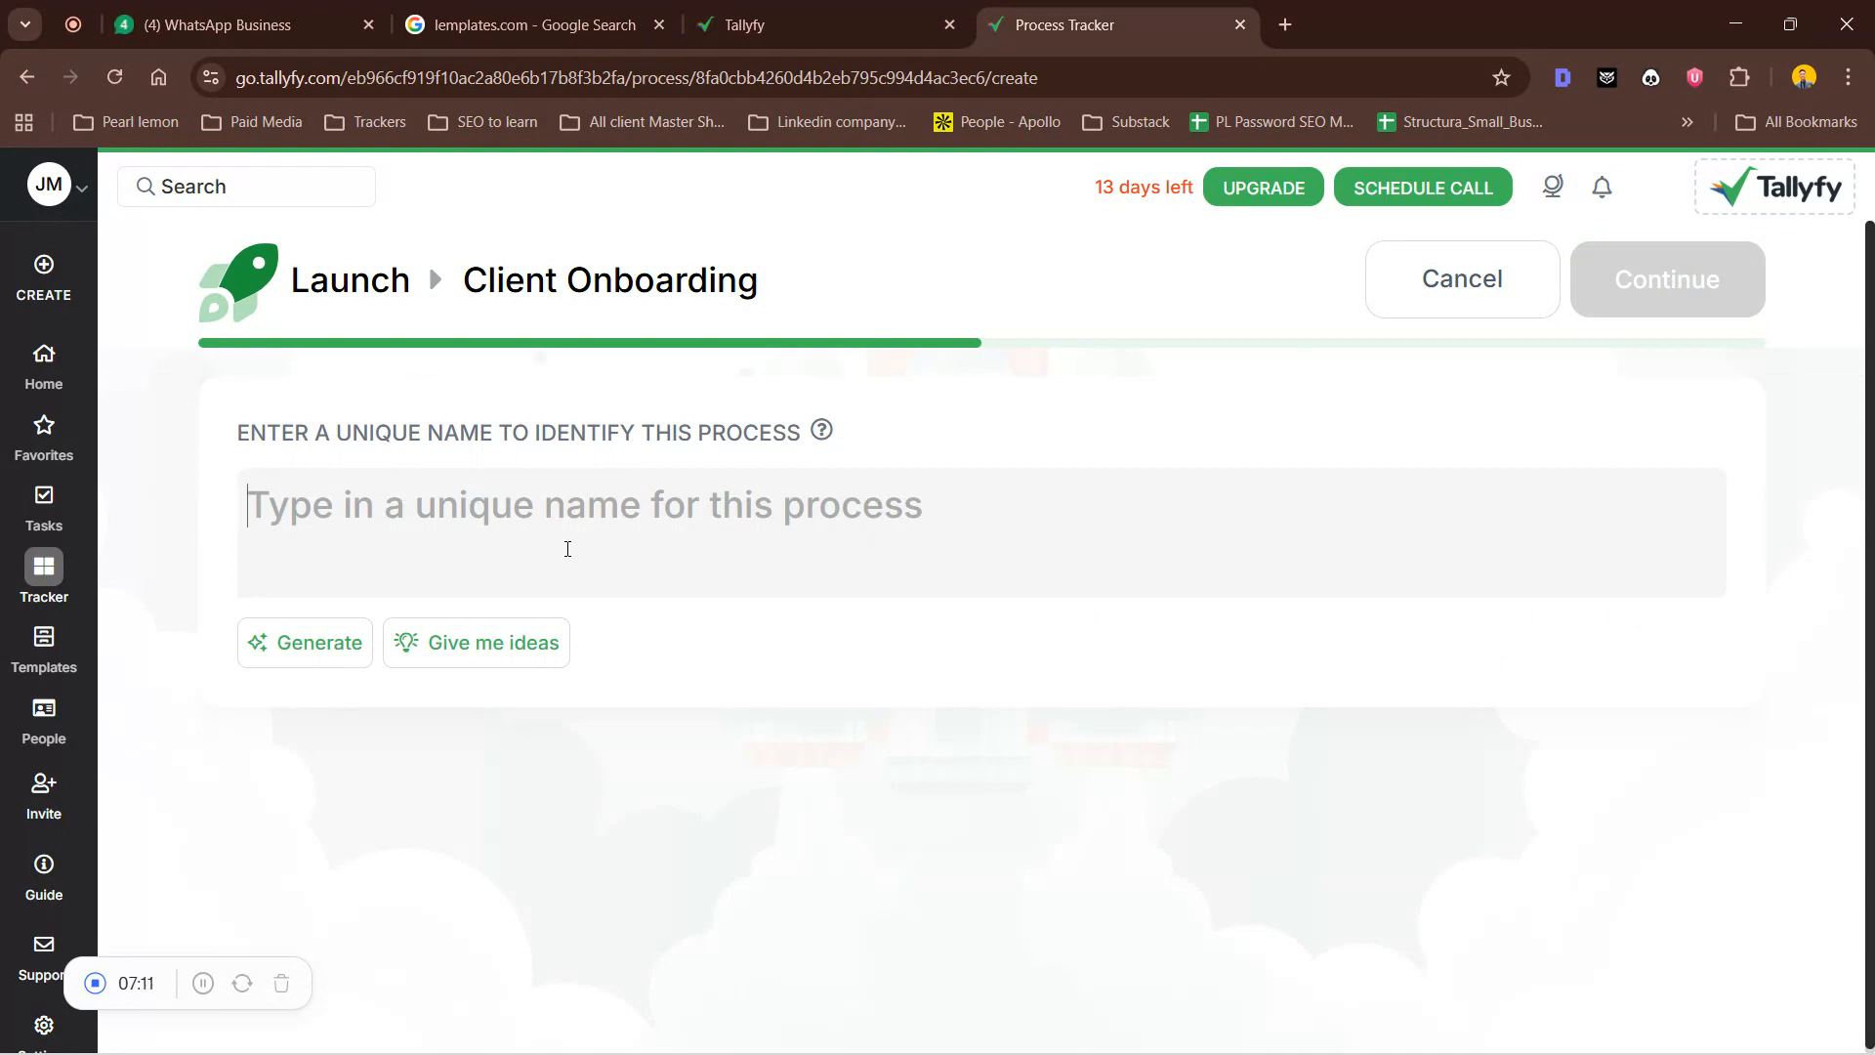
{"action": "type", "text": "Clie"}
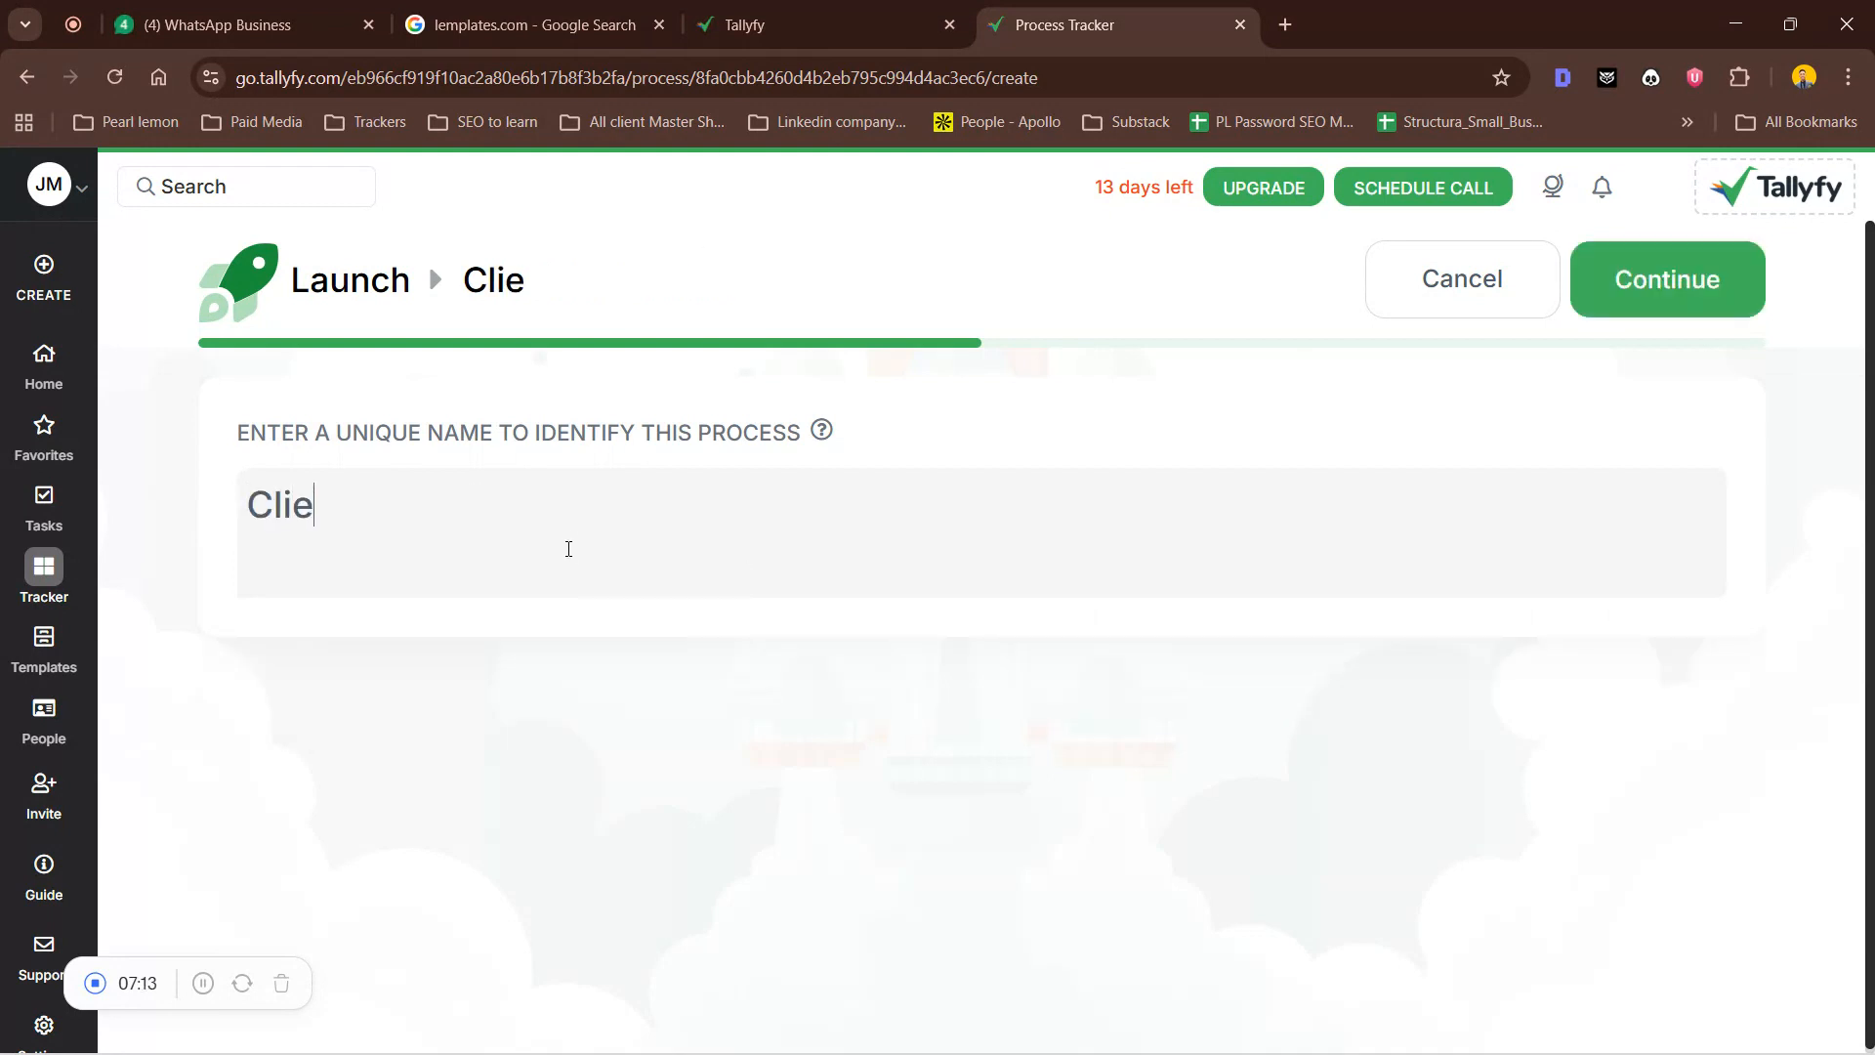
{"action": "type", "text": "nt 1"}
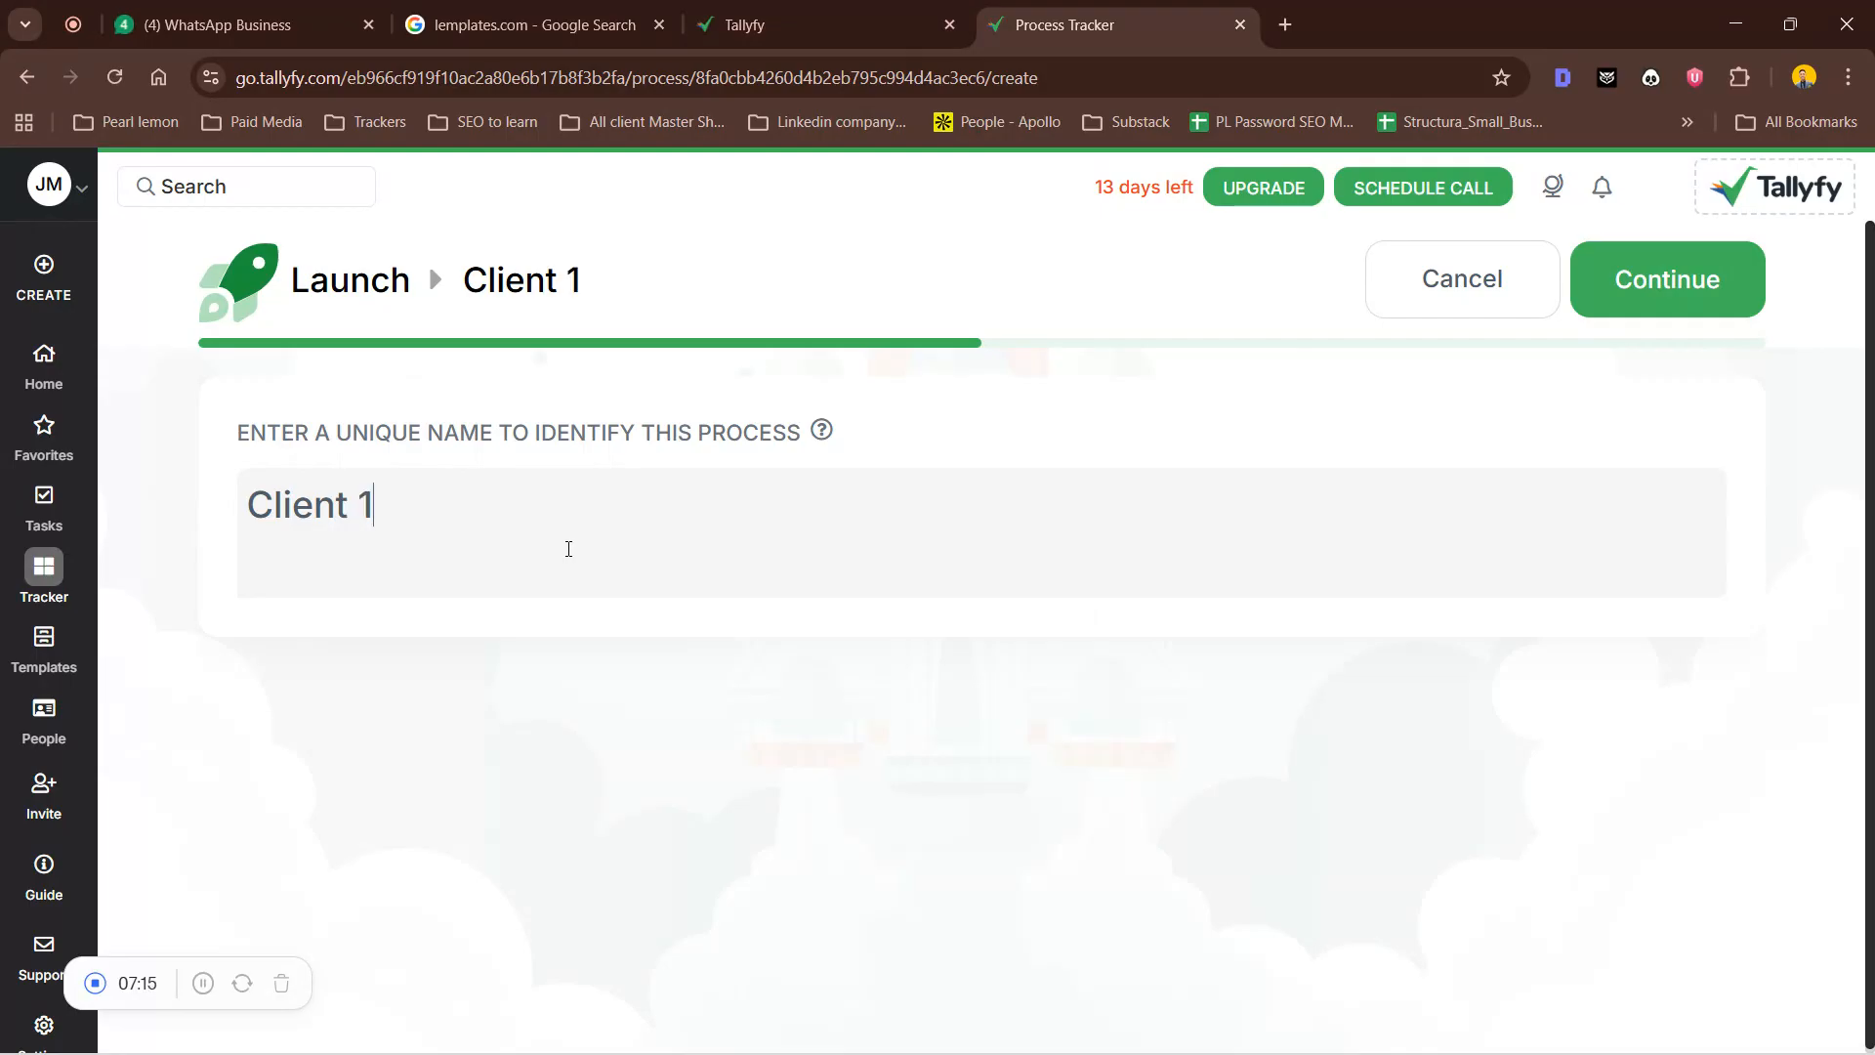
{"action": "left_click", "coordinate": [1720, 298]}
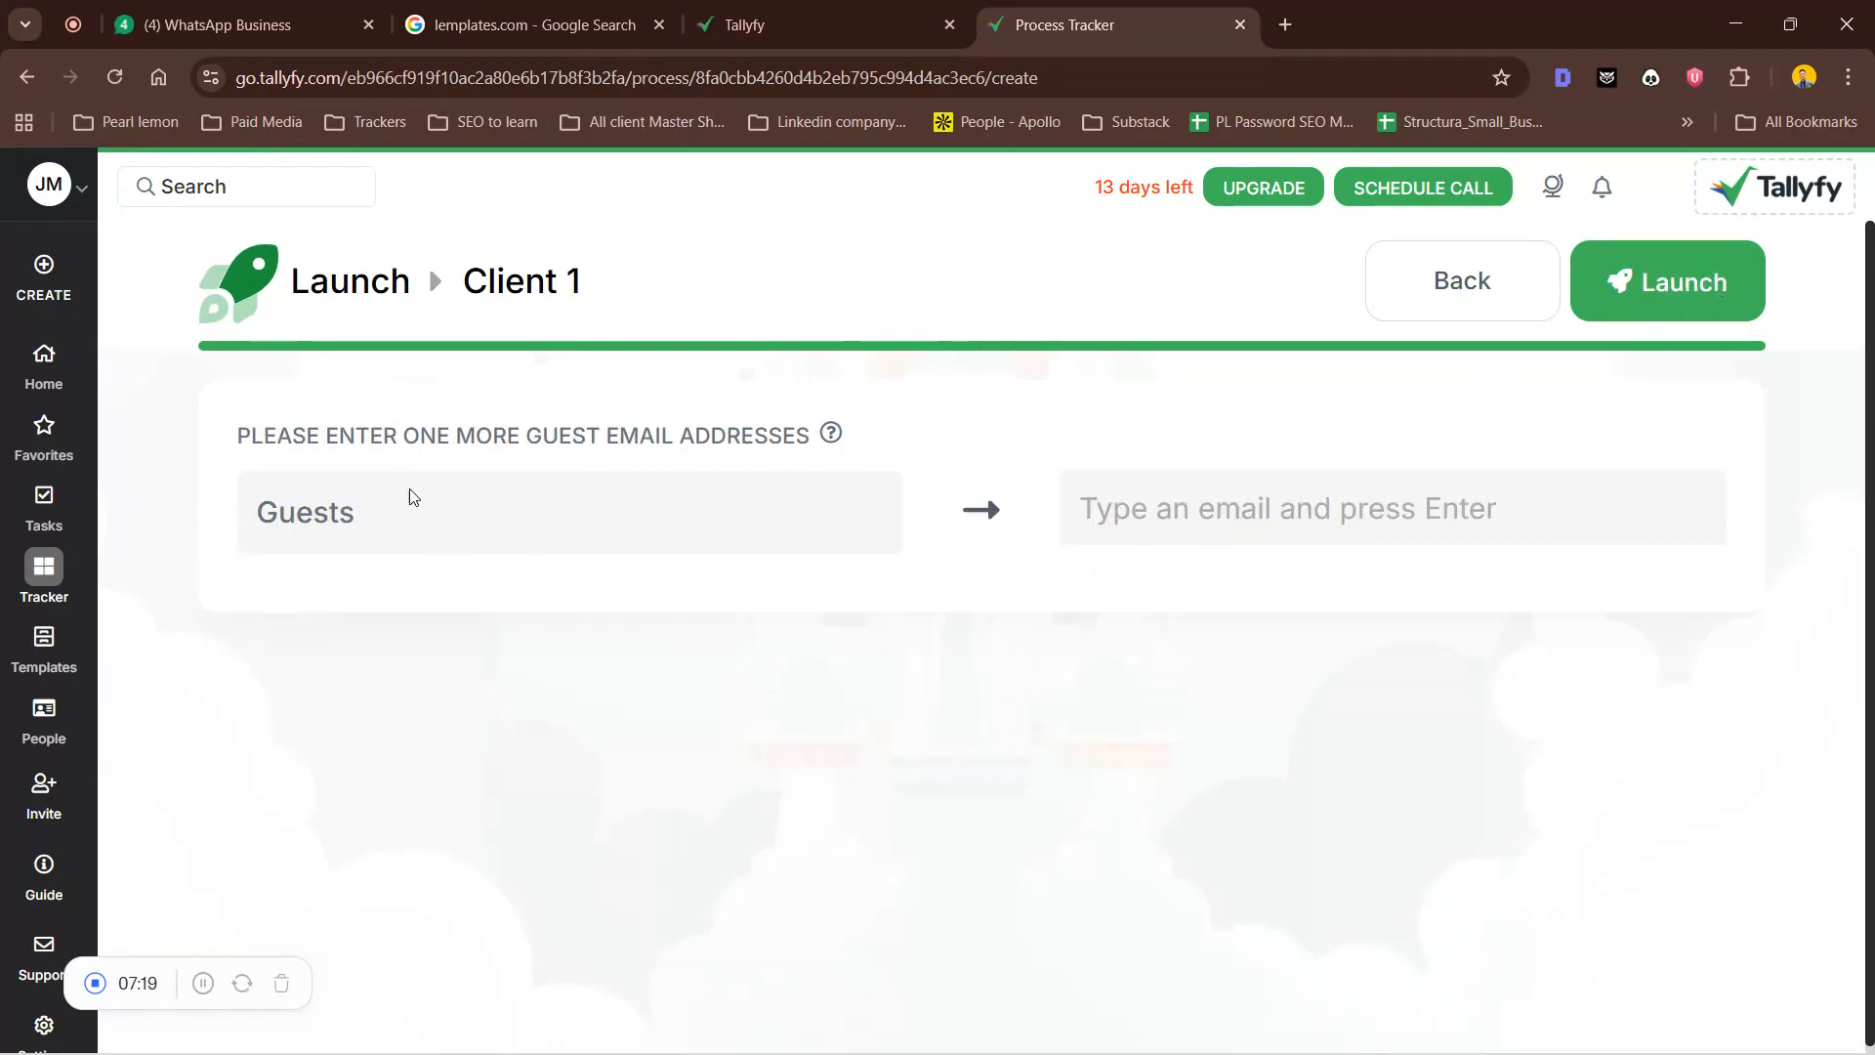
{"action": "left_click", "coordinate": [1629, 295]}
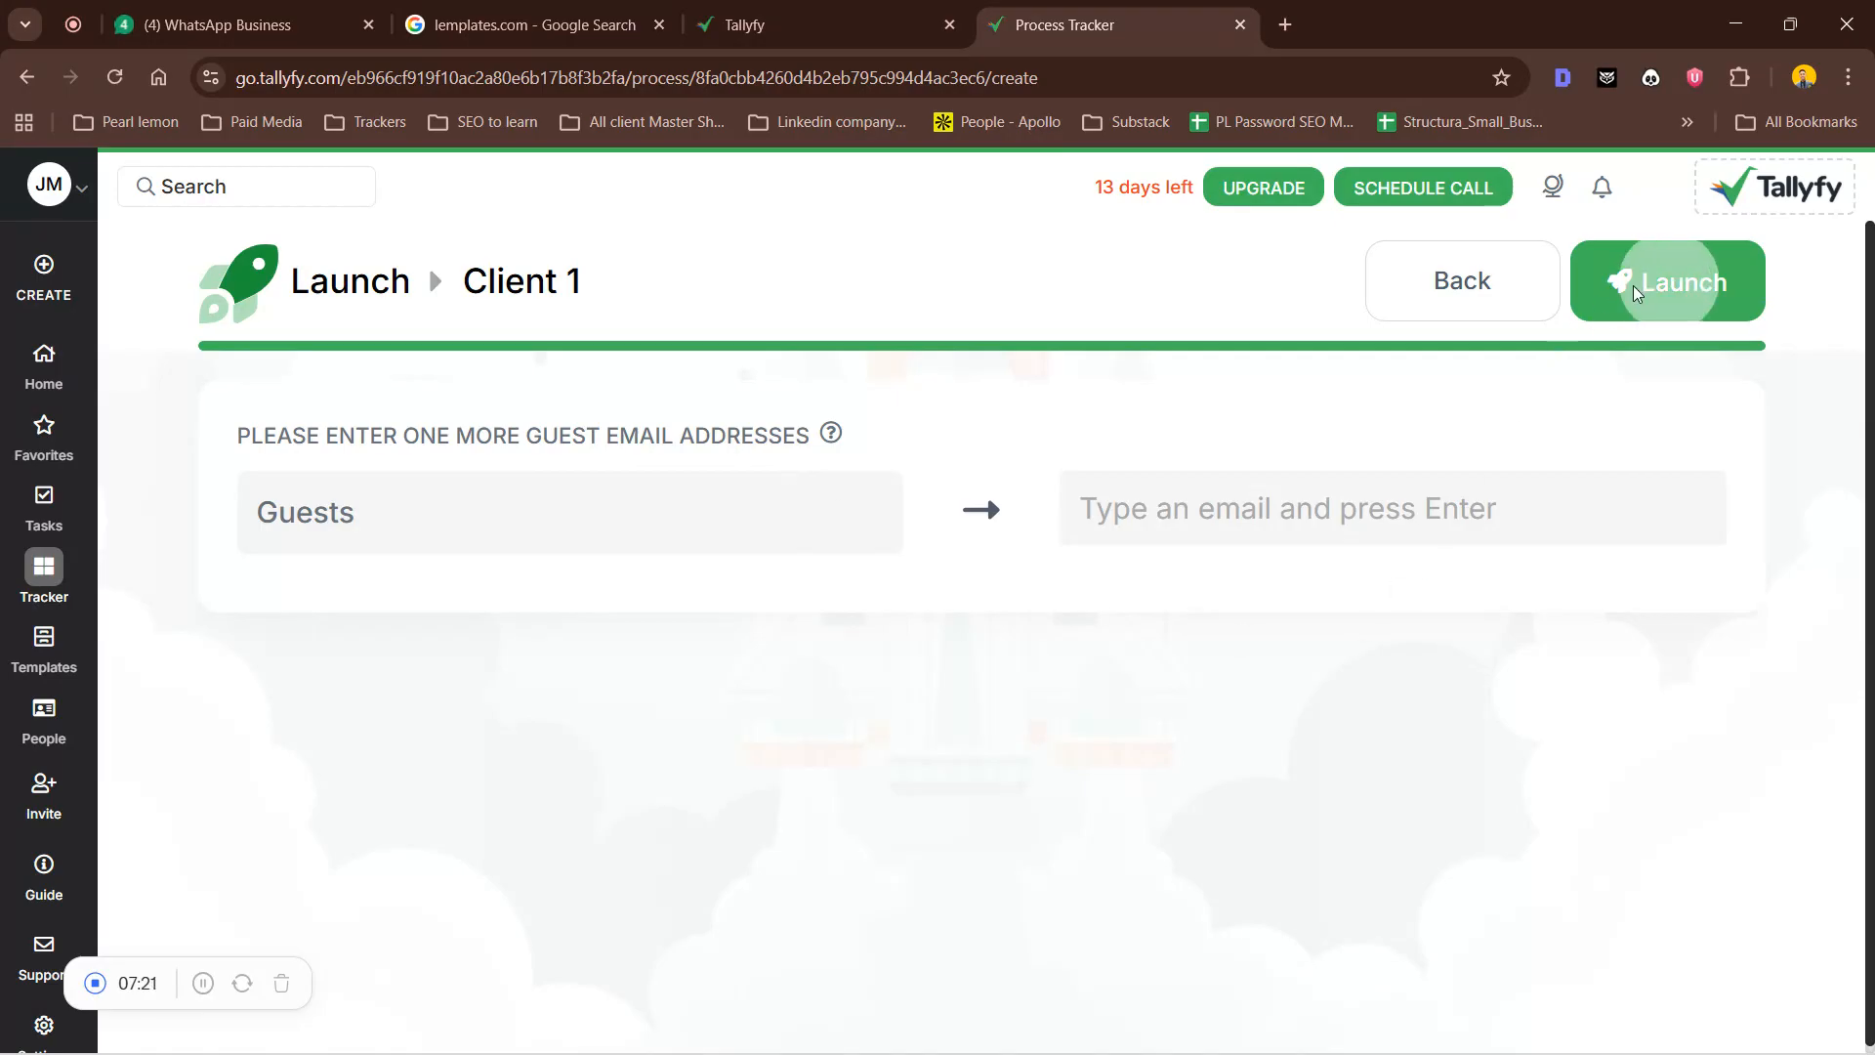
{"action": "left_click", "coordinate": [928, 687]}
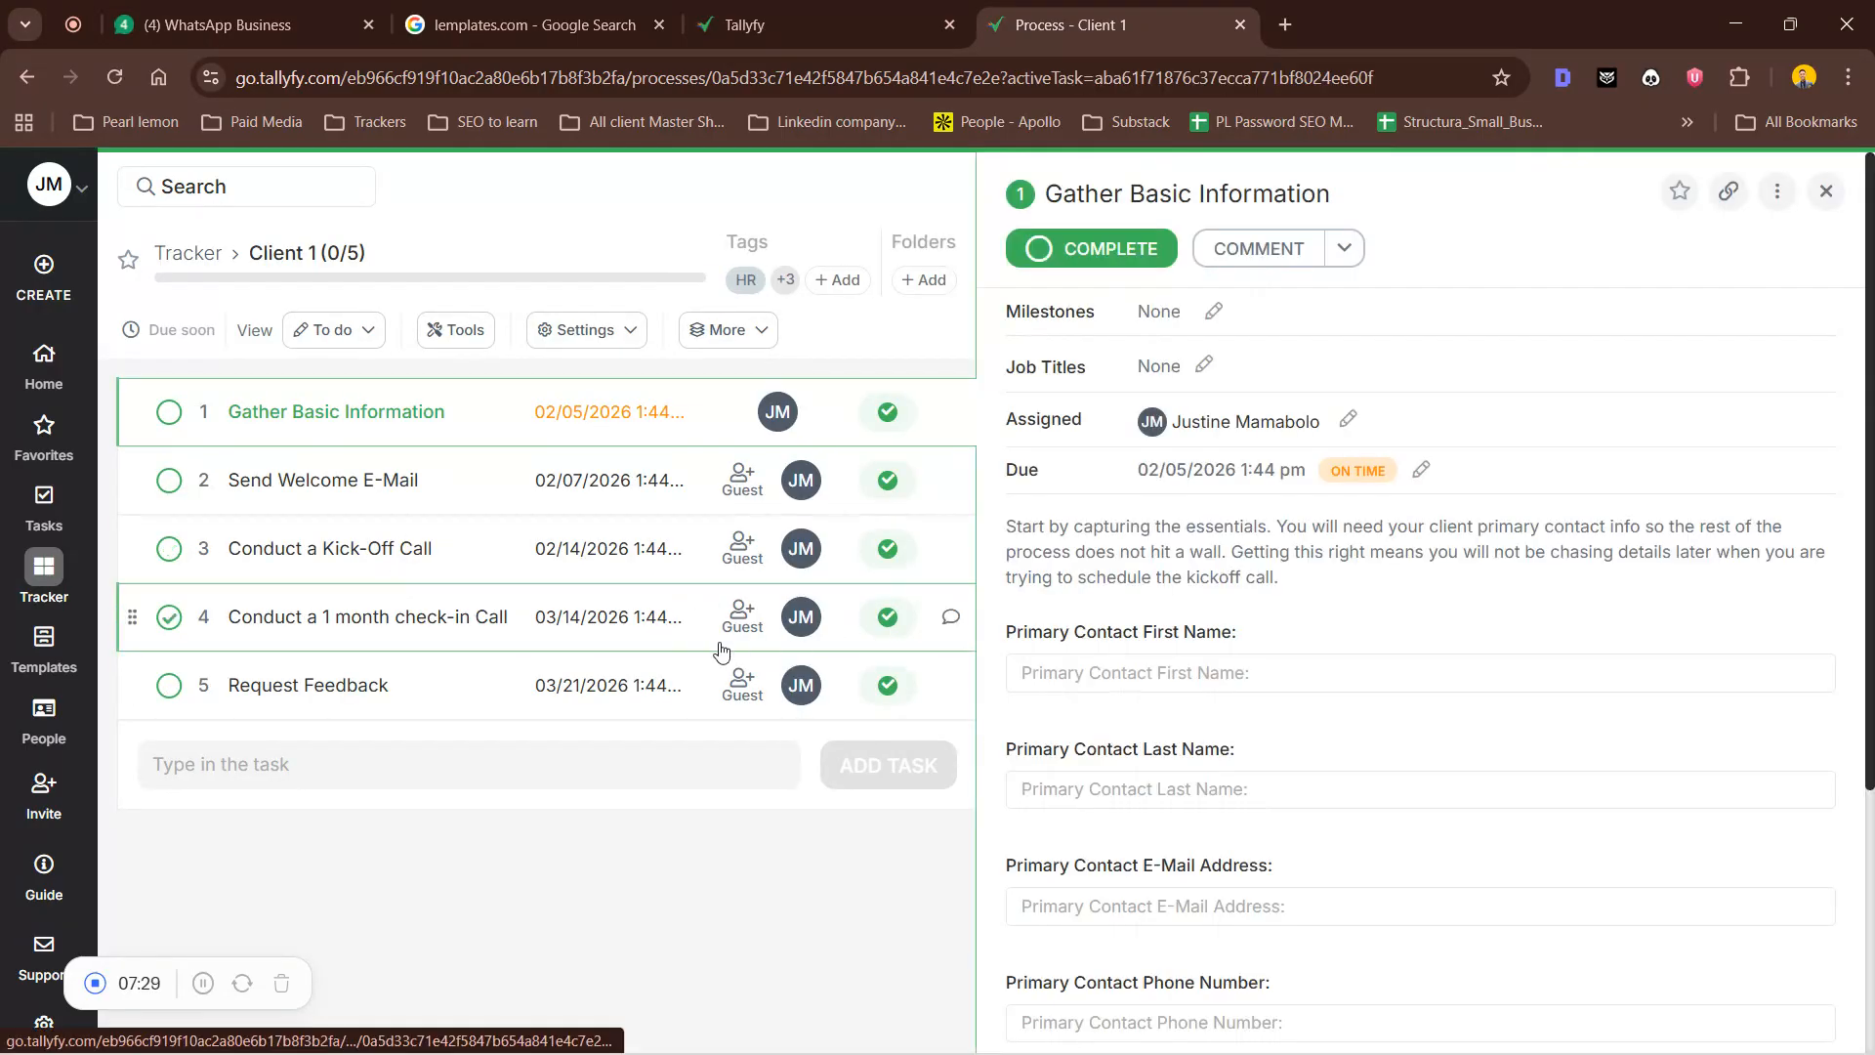
Mark all five Client 1 tasks complete, in order from Gather Basic Information through Request Feedback
{"action": "left_click", "coordinate": [1123, 250]}
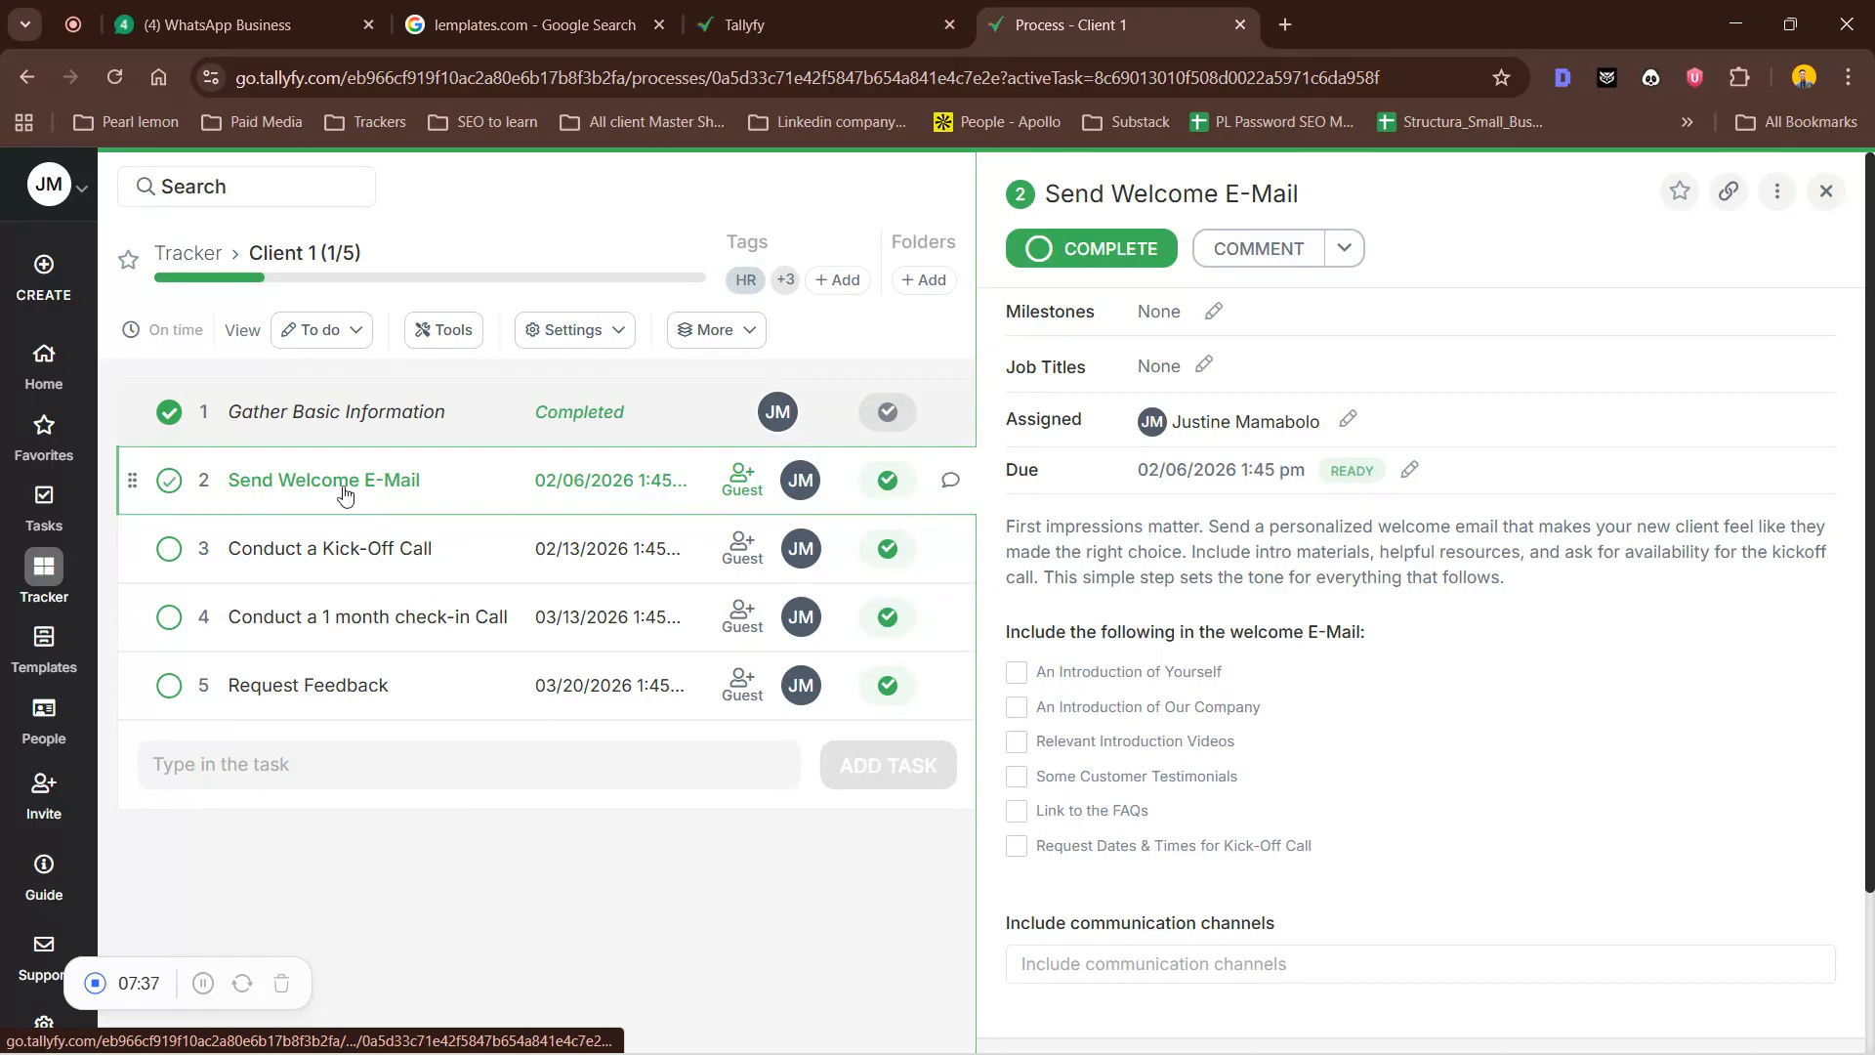
{"action": "left_click", "coordinate": [161, 481]}
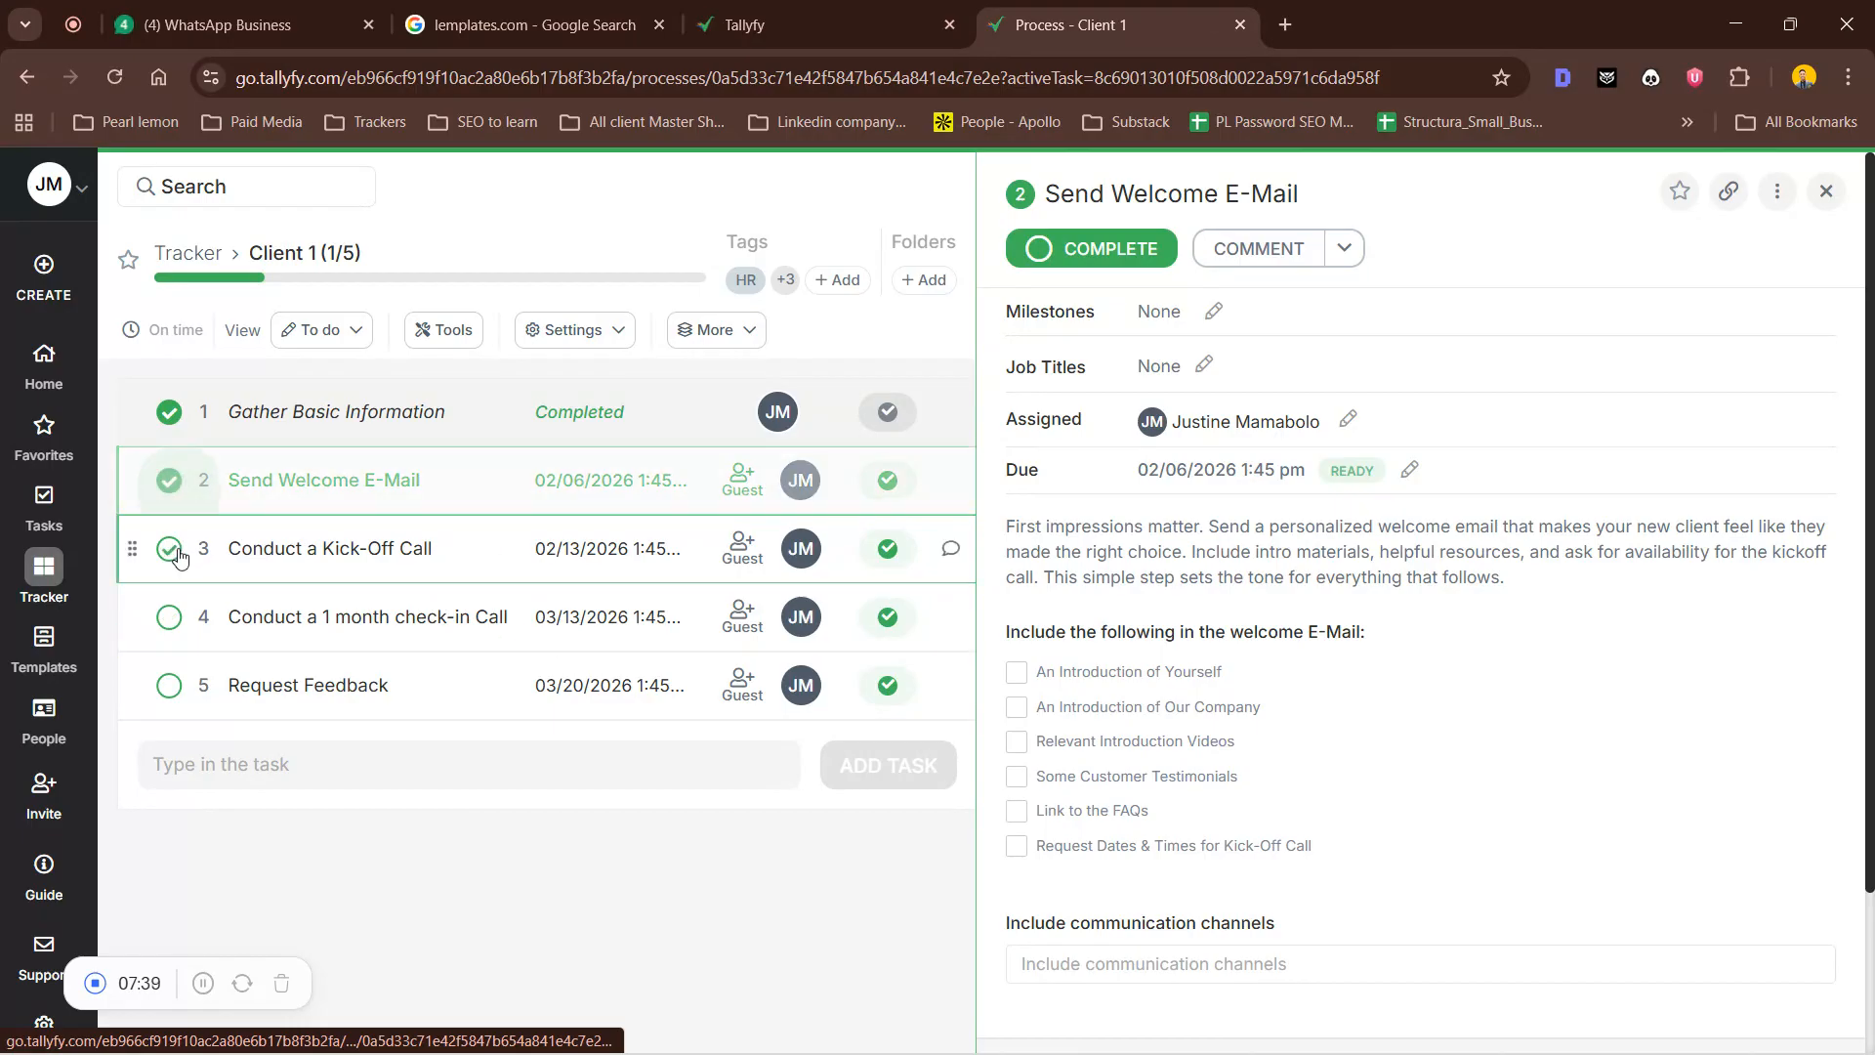
{"action": "left_click", "coordinate": [166, 548]}
{"action": "left_click", "coordinate": [168, 617]}
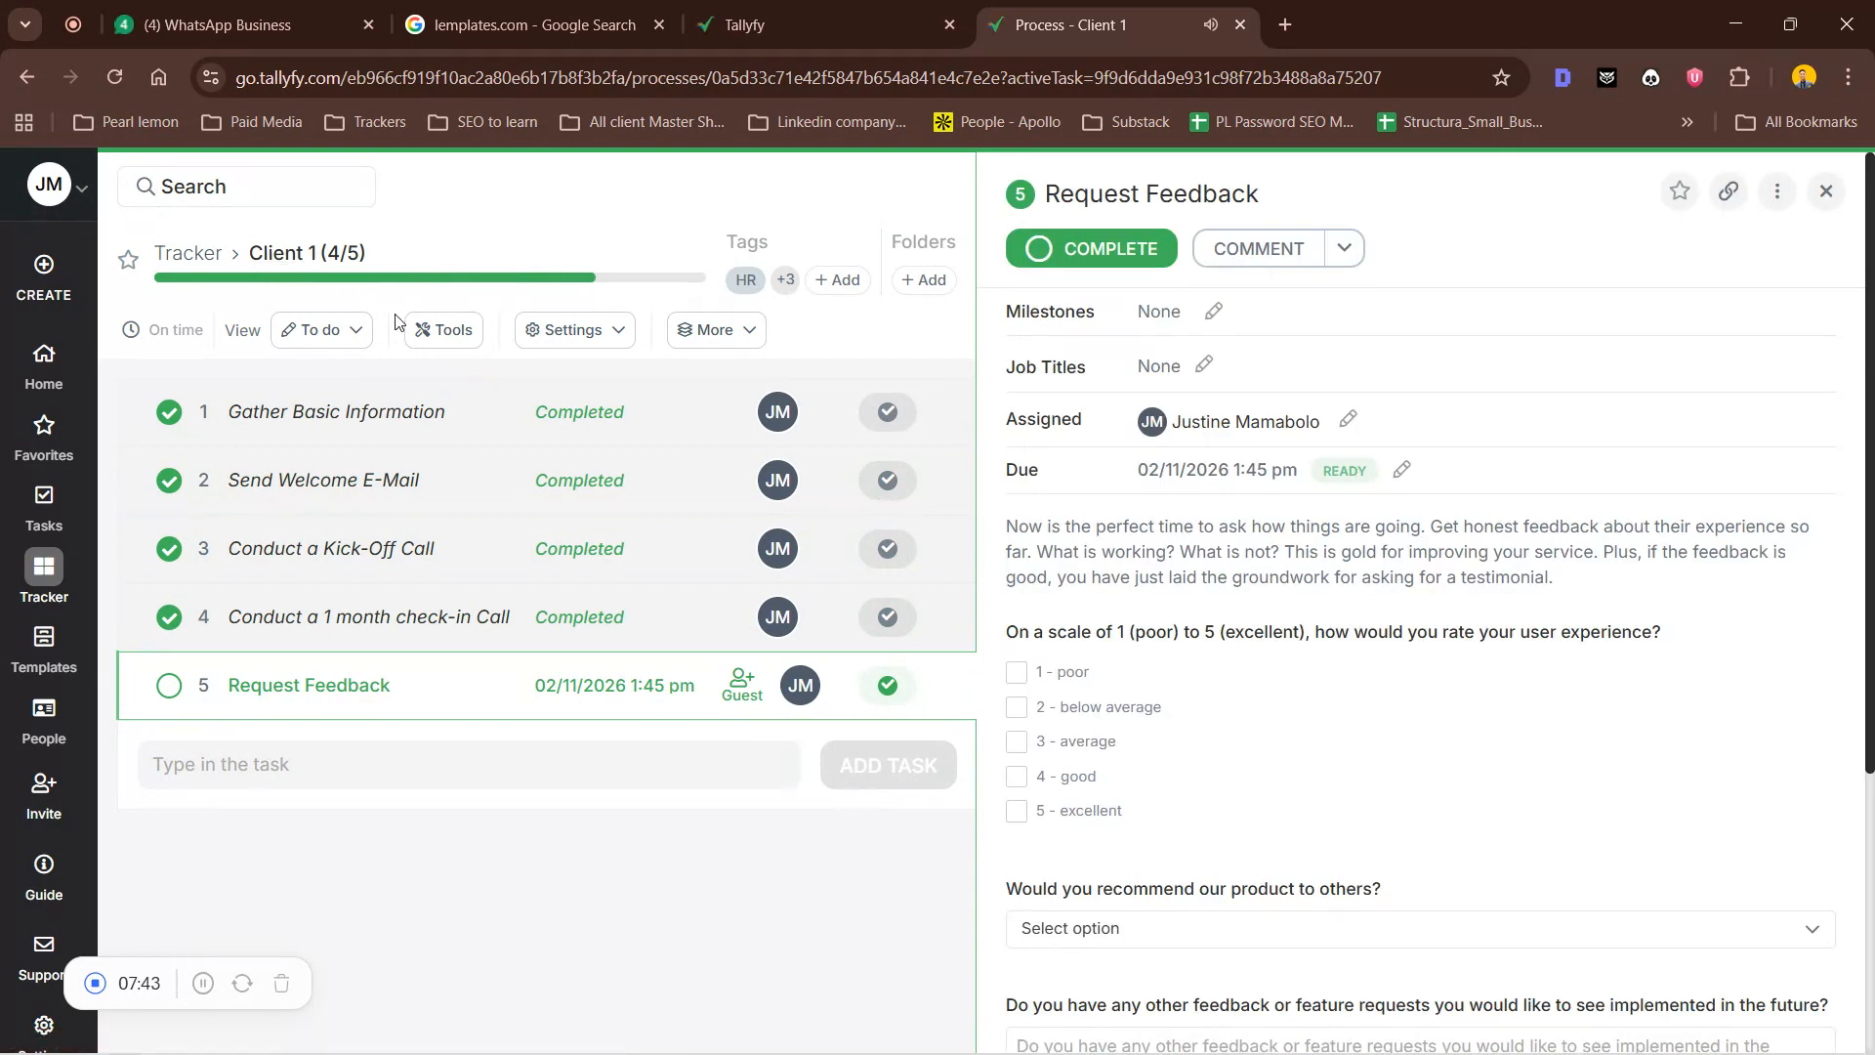
{"action": "left_click", "coordinate": [169, 688]}
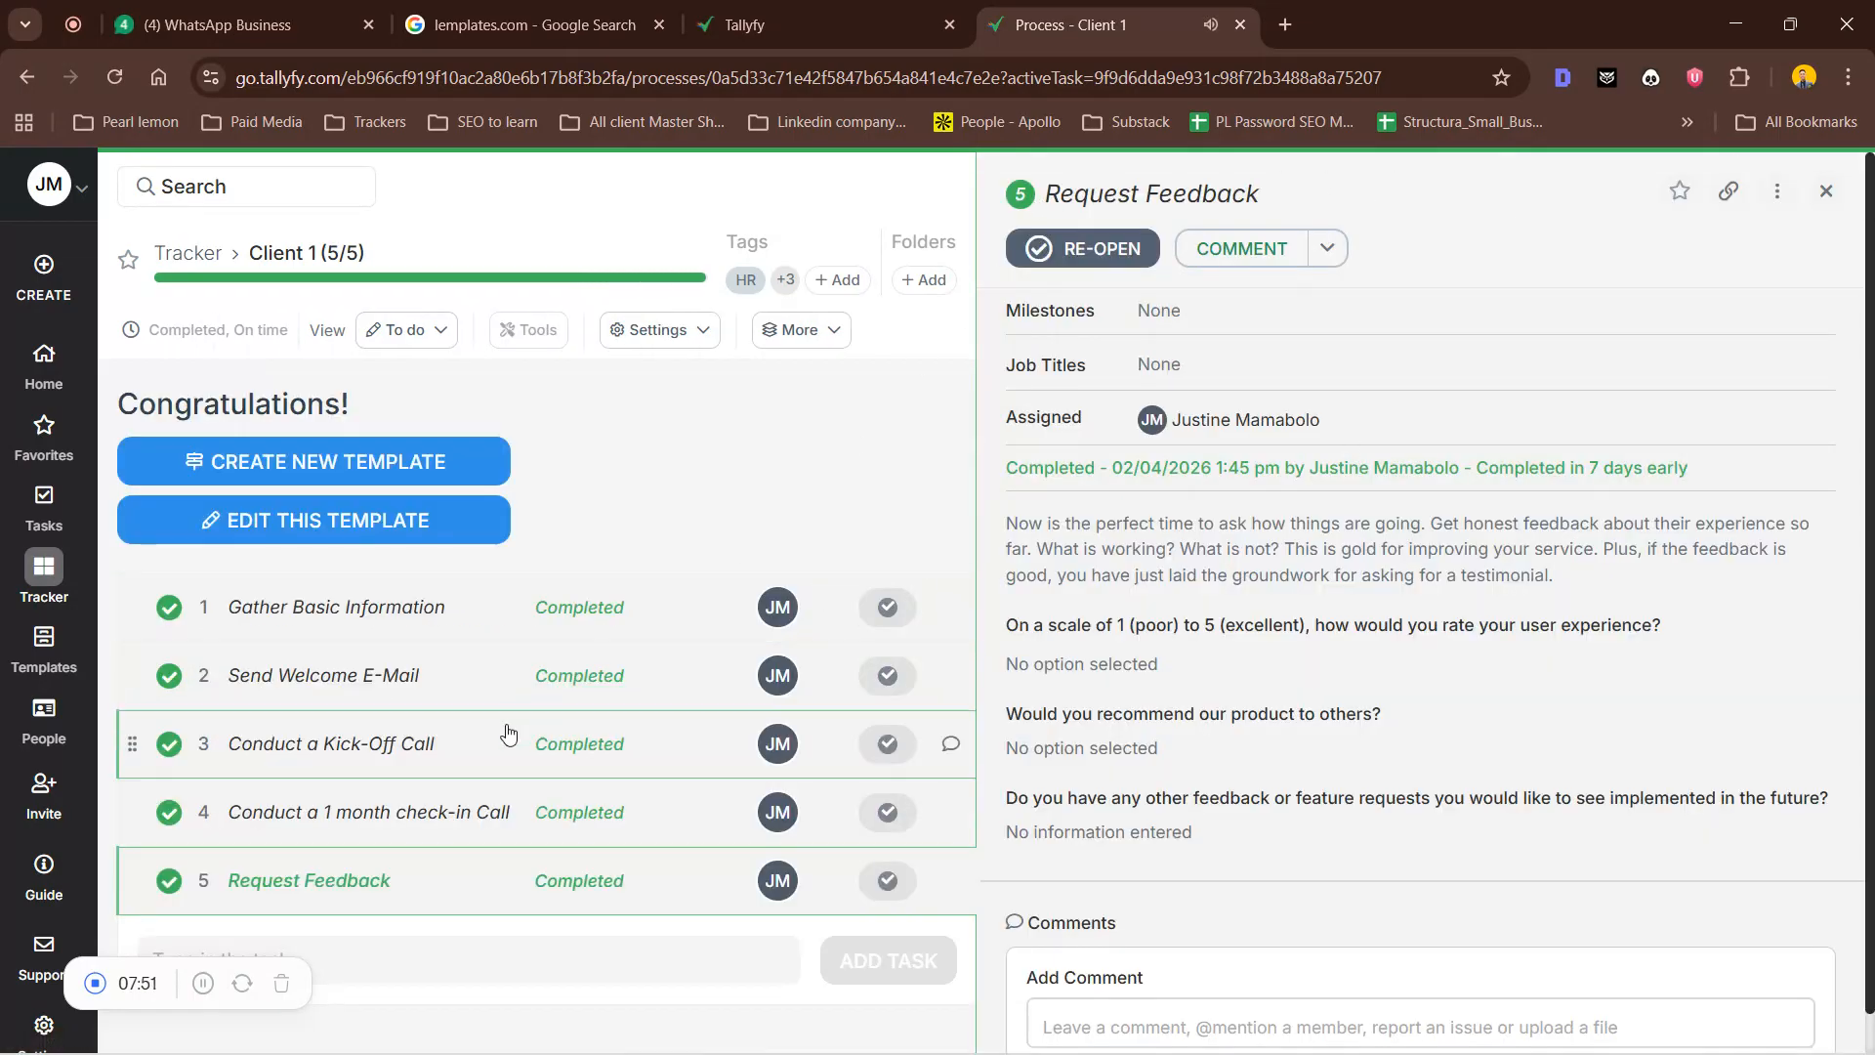
Examine the details of the completed Send Welcome E-Mail and Conduct a Kick-Off Call tasks in Client 1, and close the task details
{"action": "left_click", "coordinate": [786, 688]}
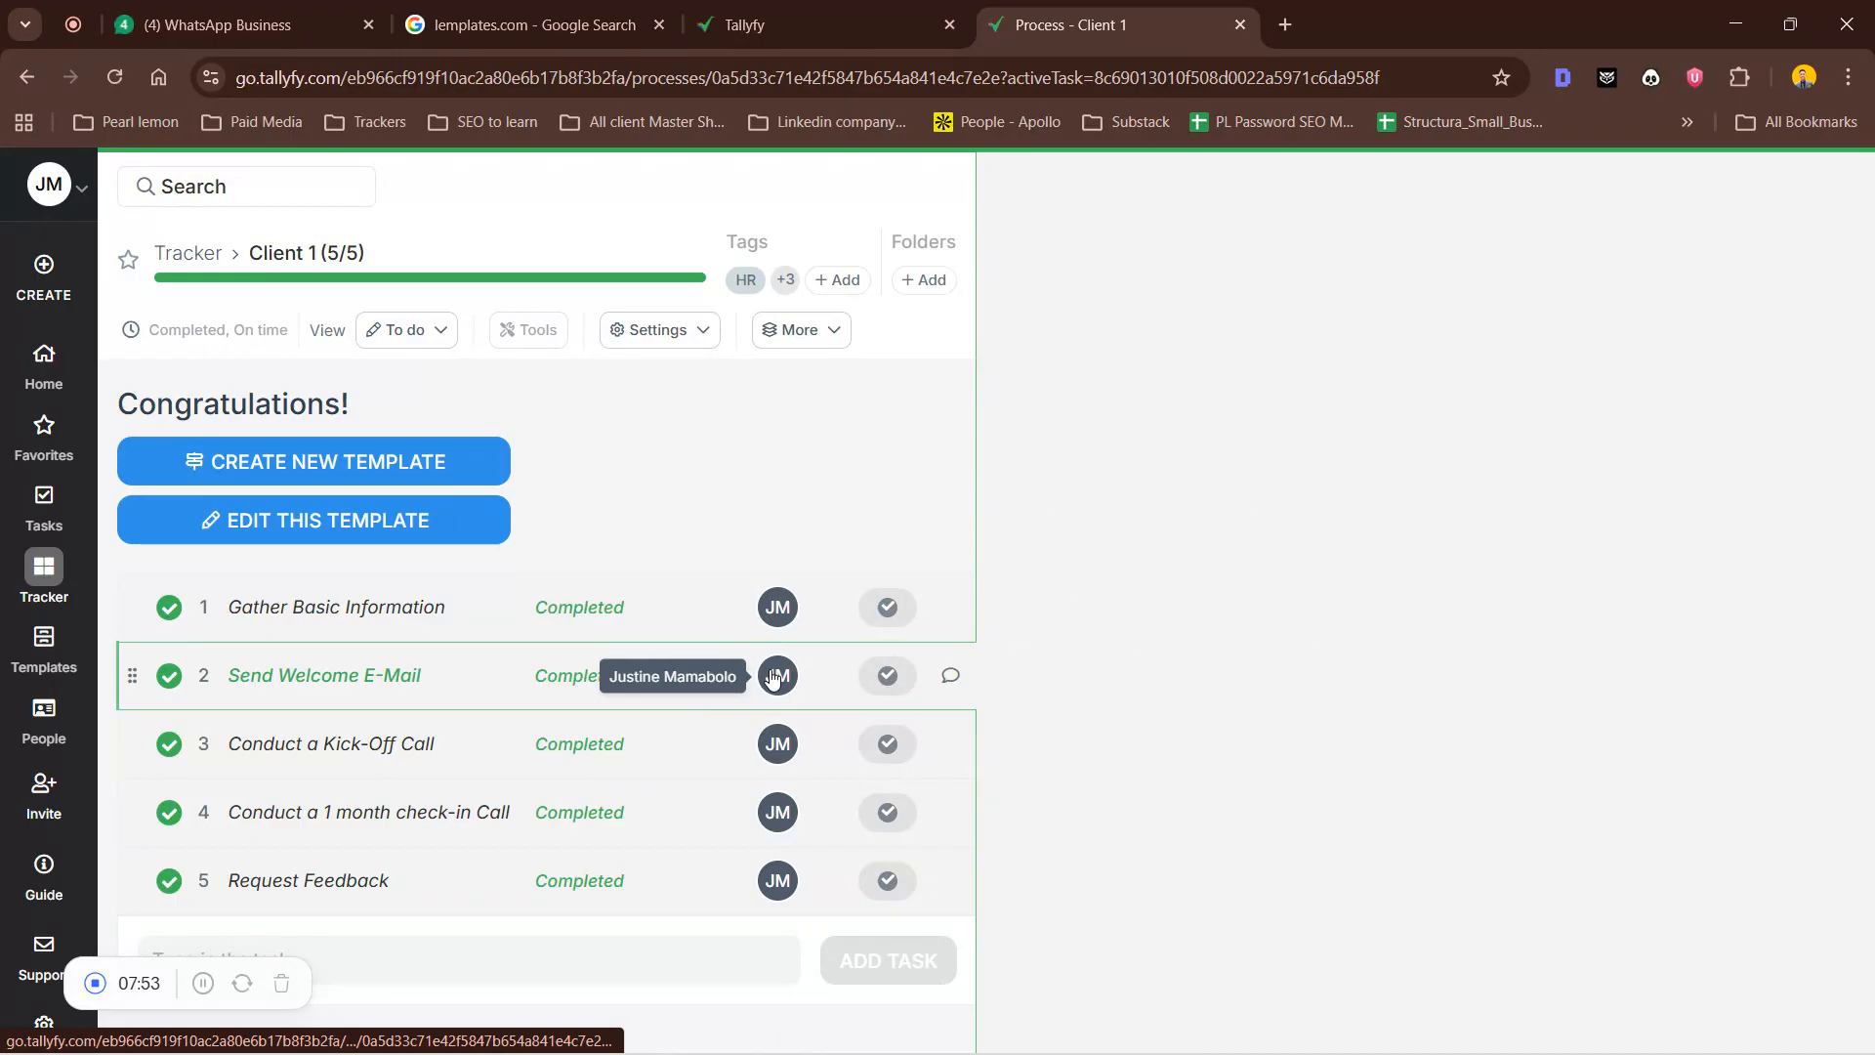
{"action": "left_click_drag", "start_coordinate": [1211, 429], "coordinate": [1220, 430]}
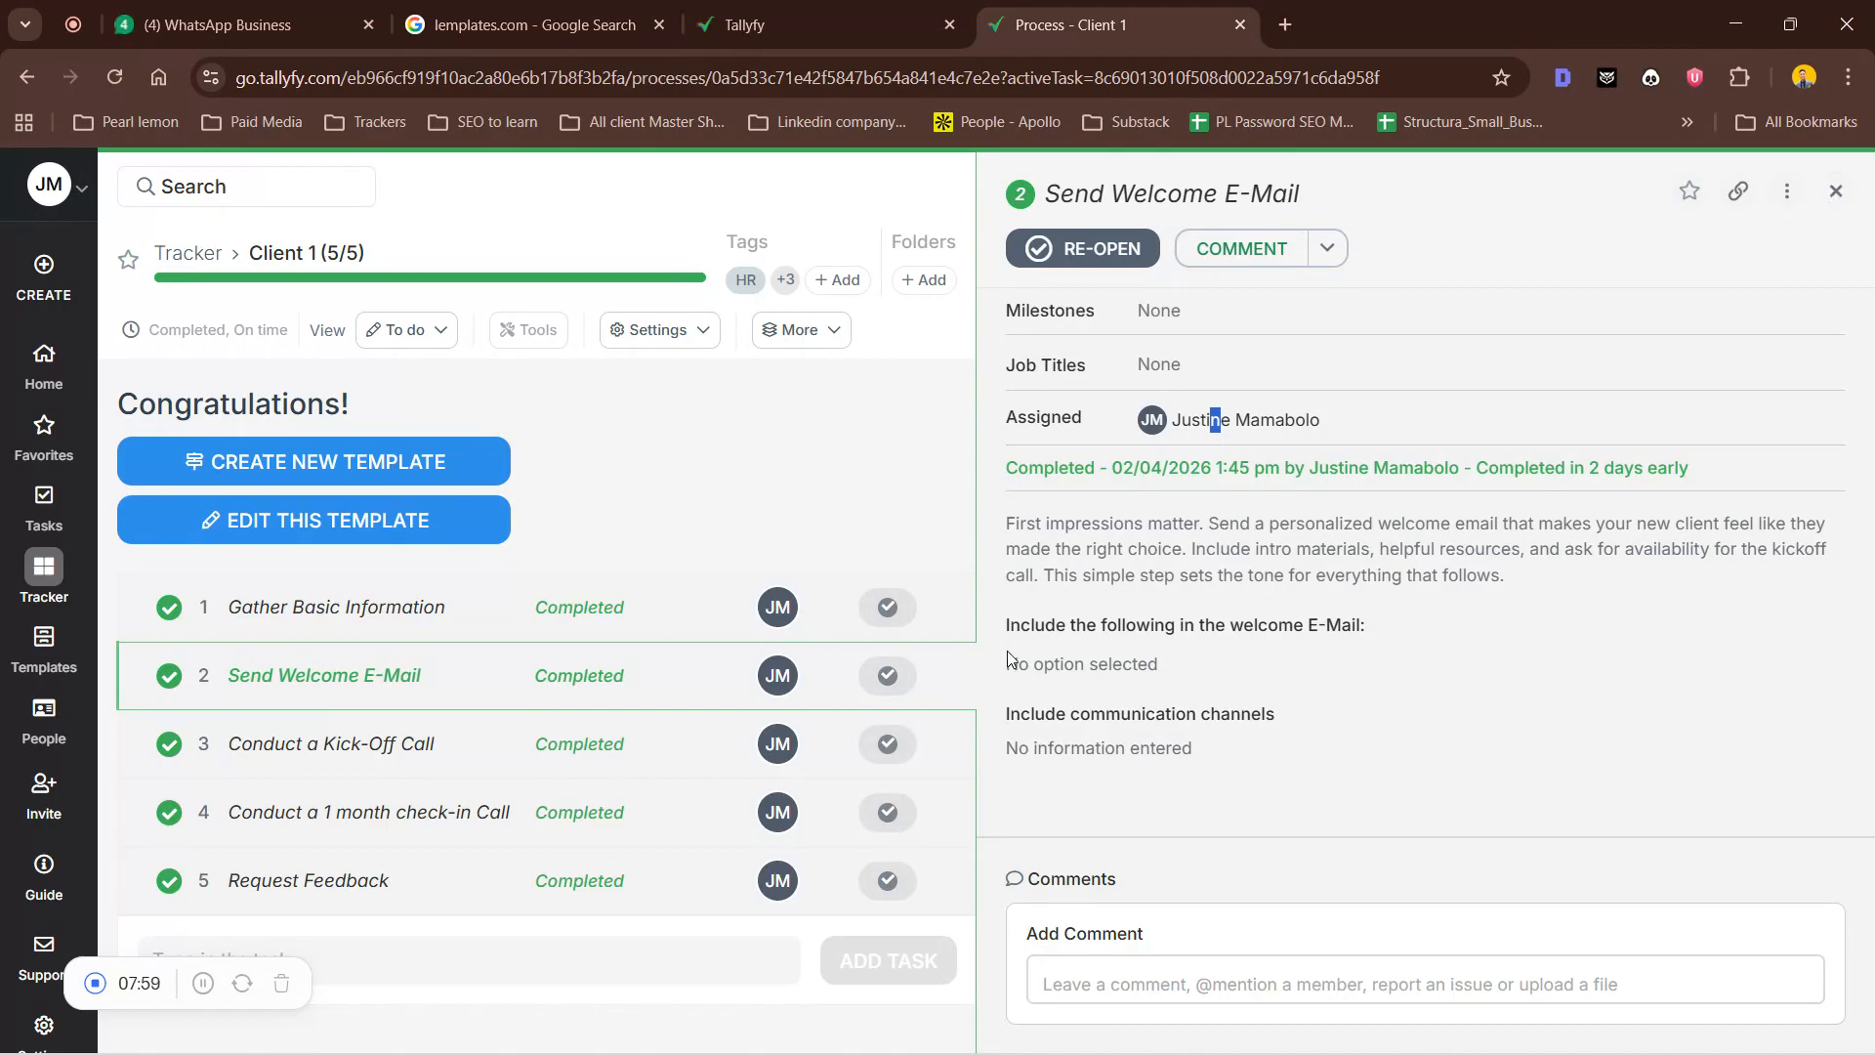
{"action": "left_click", "coordinate": [777, 757]}
{"action": "left_click", "coordinate": [789, 806]}
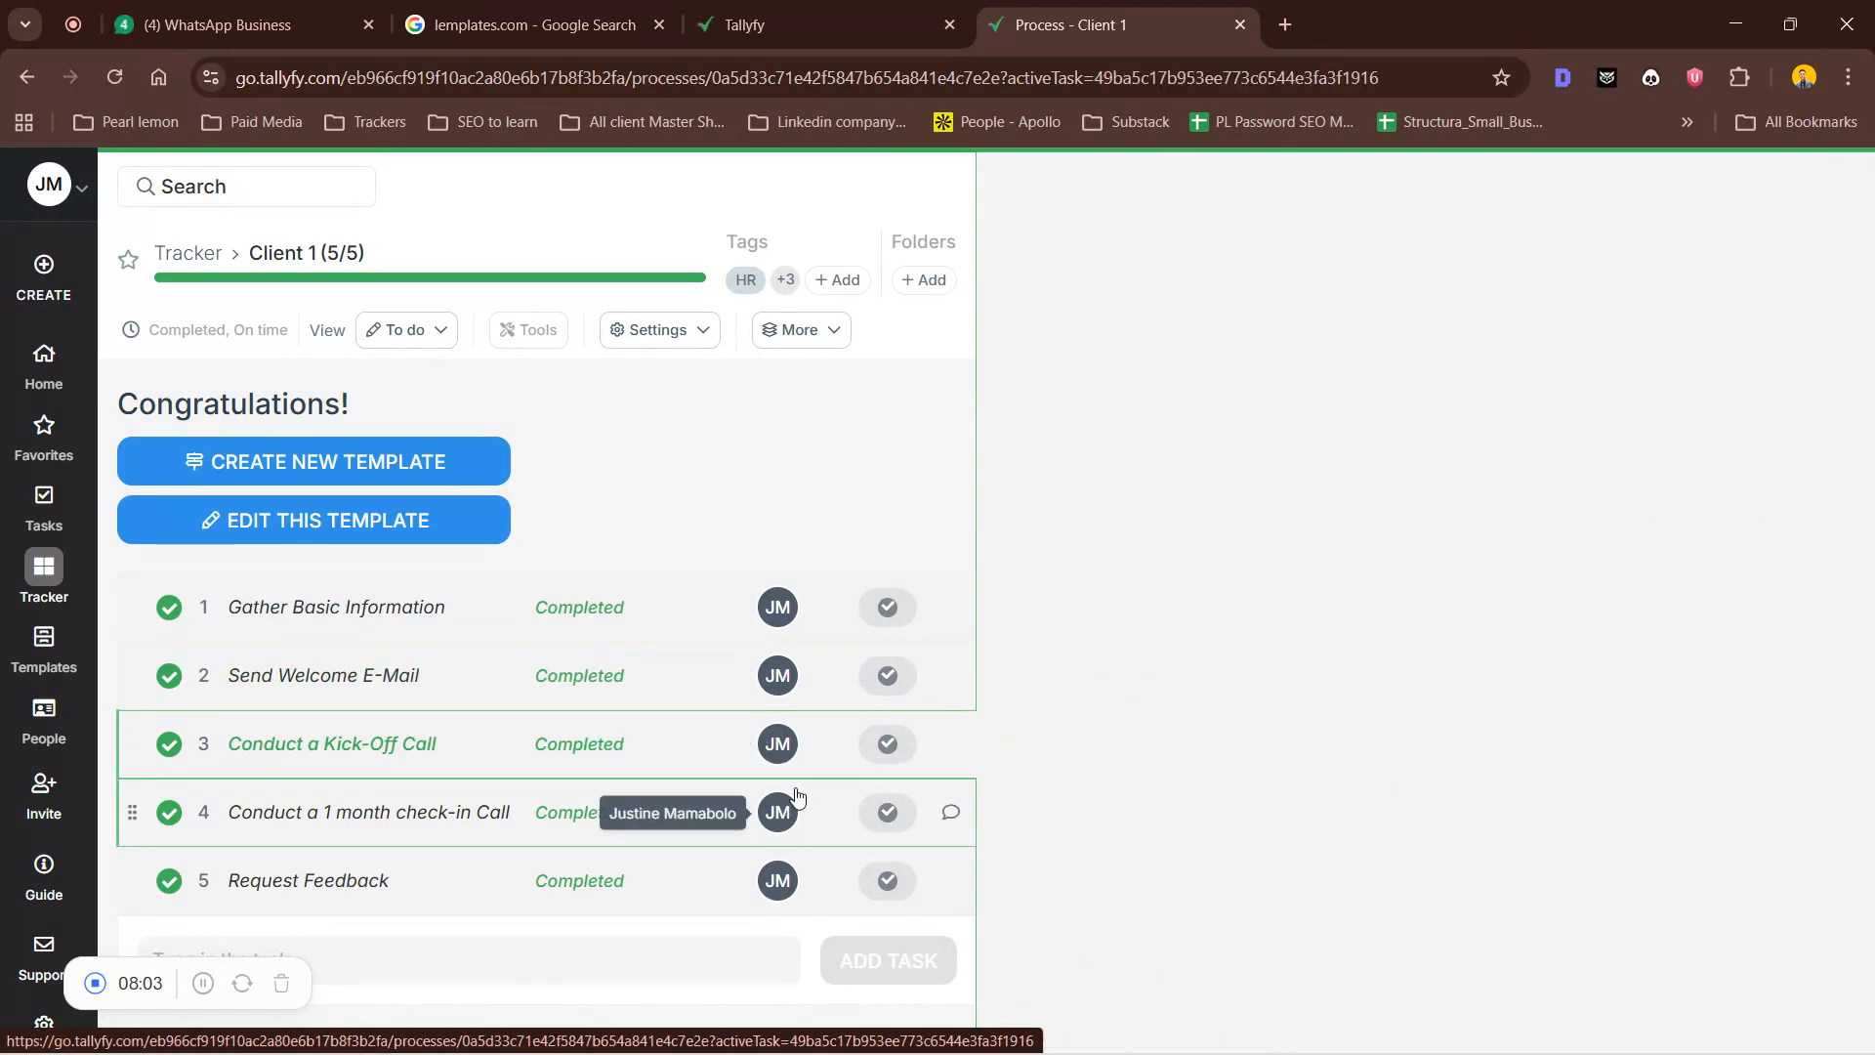
{"action": "left_click", "coordinate": [1844, 193]}
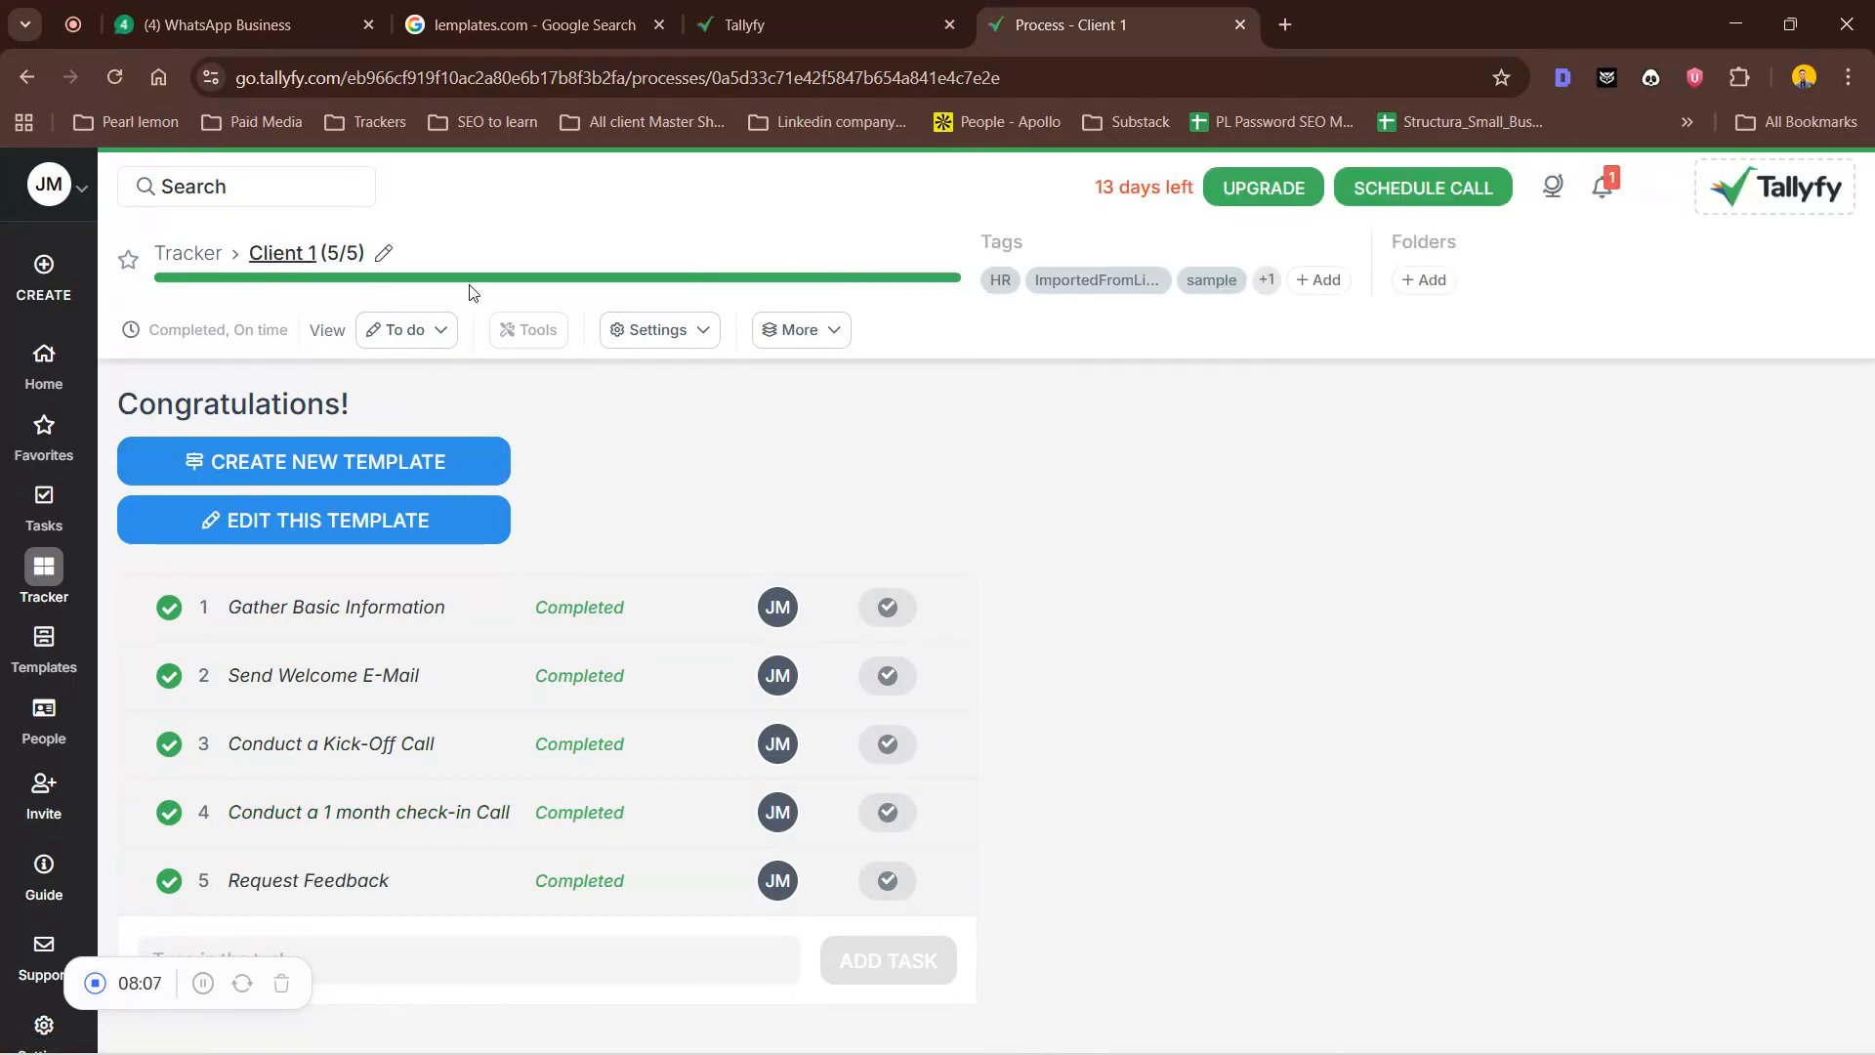
View the home dashboard and the task list, and open the welcome task's details
{"action": "left_click", "coordinate": [44, 363]}
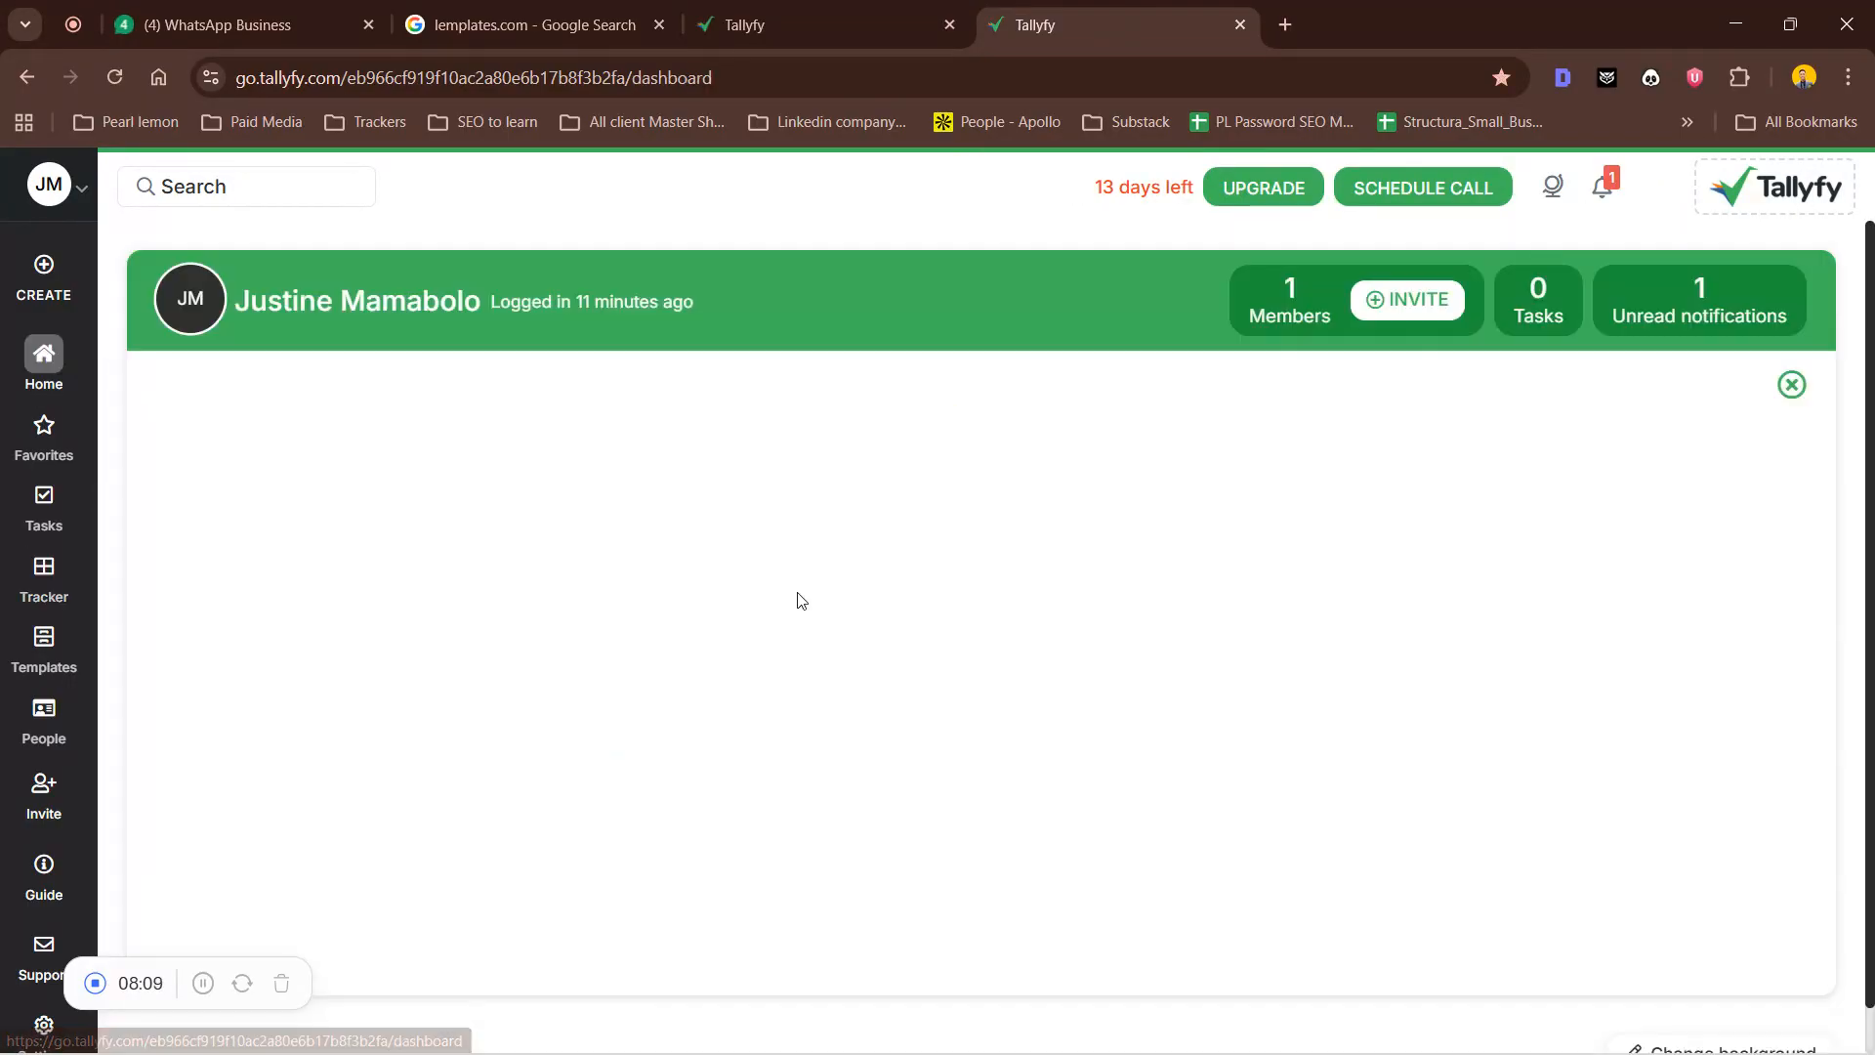
{"action": "scroll", "coordinate": [772, 584], "scroll_direction": "down", "scroll_amount": 1}
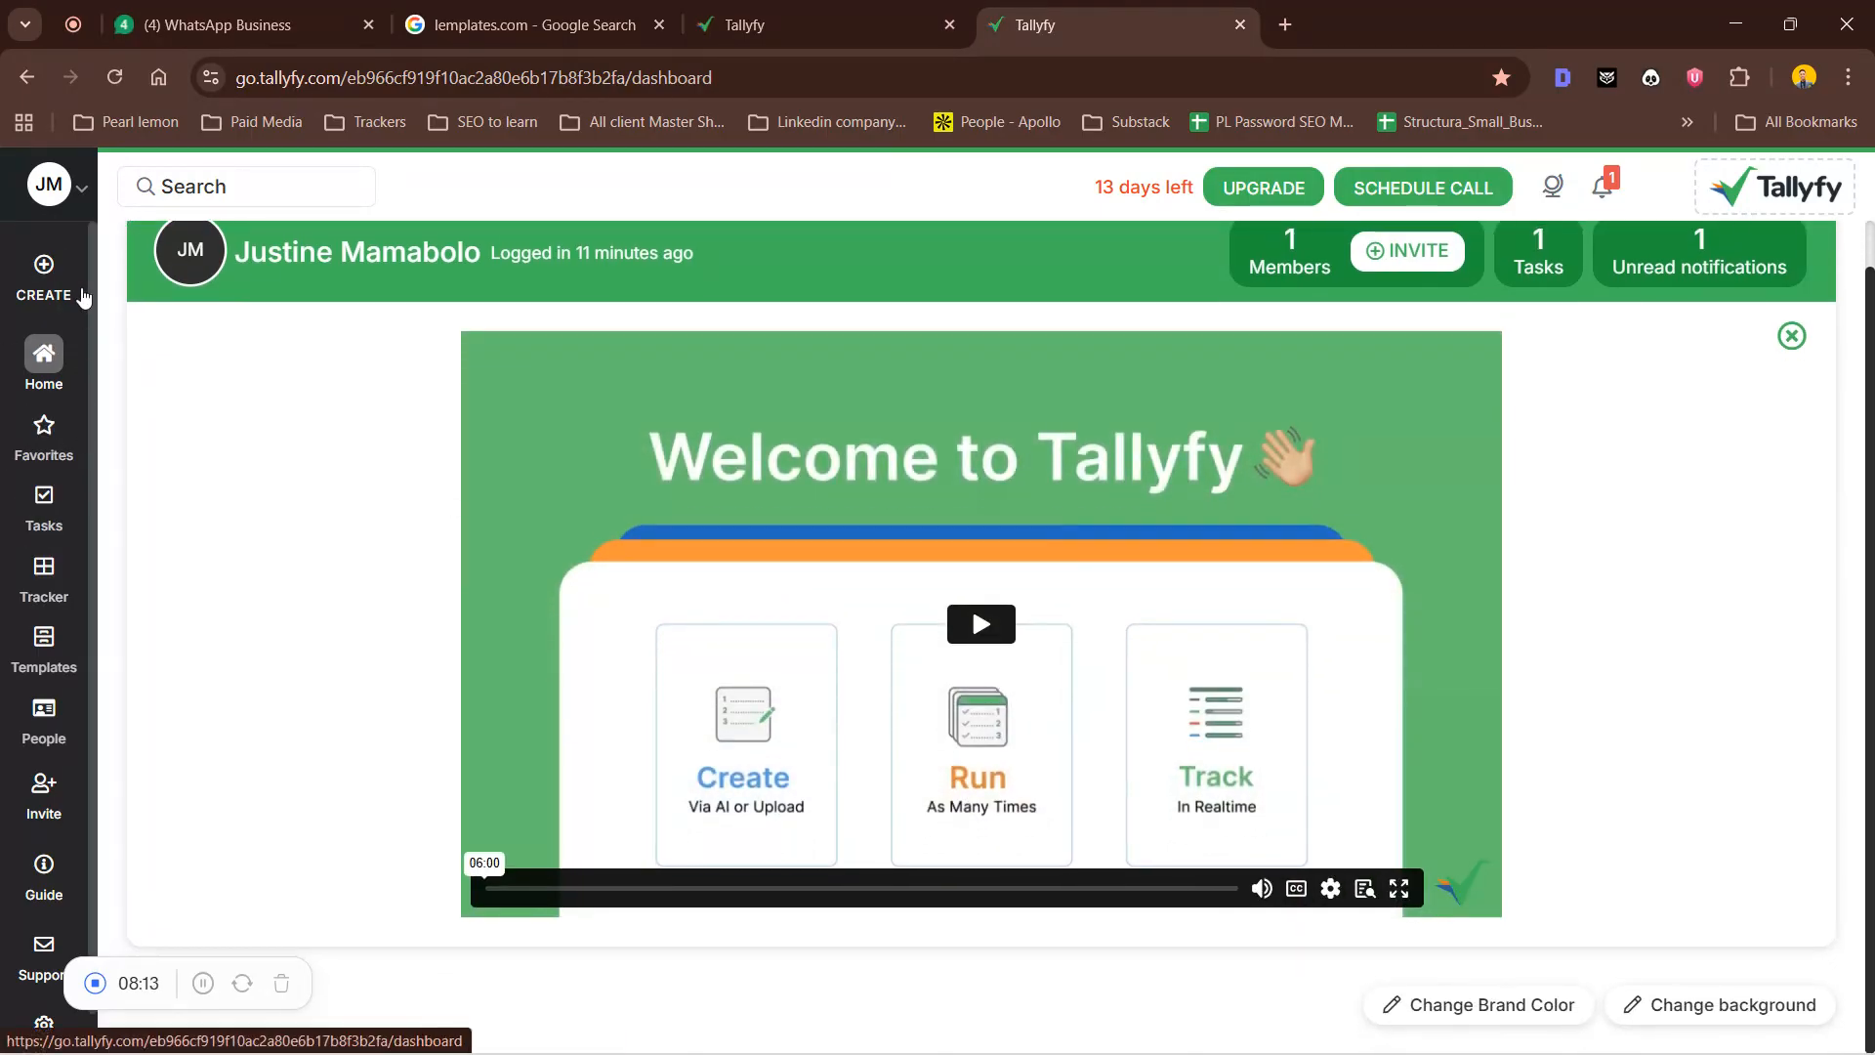
{"action": "left_click", "coordinate": [29, 525]}
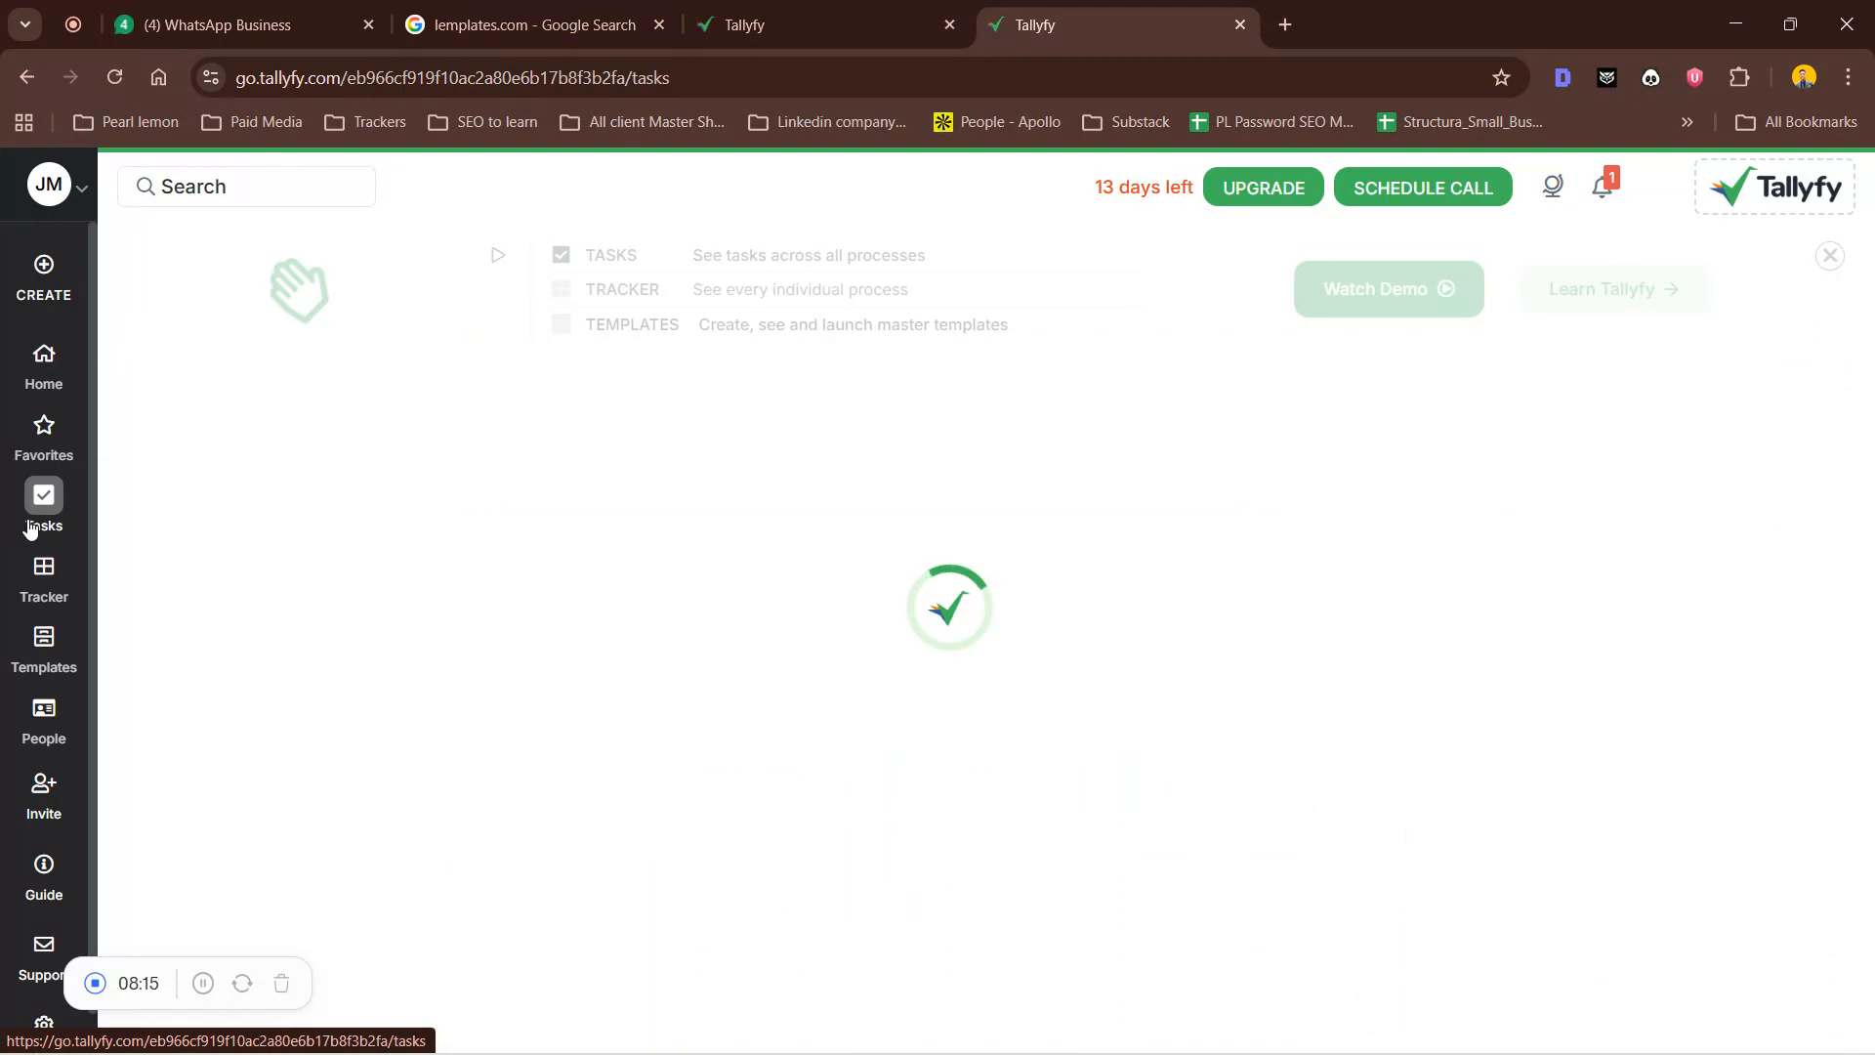
{"action": "left_click", "coordinate": [340, 664]}
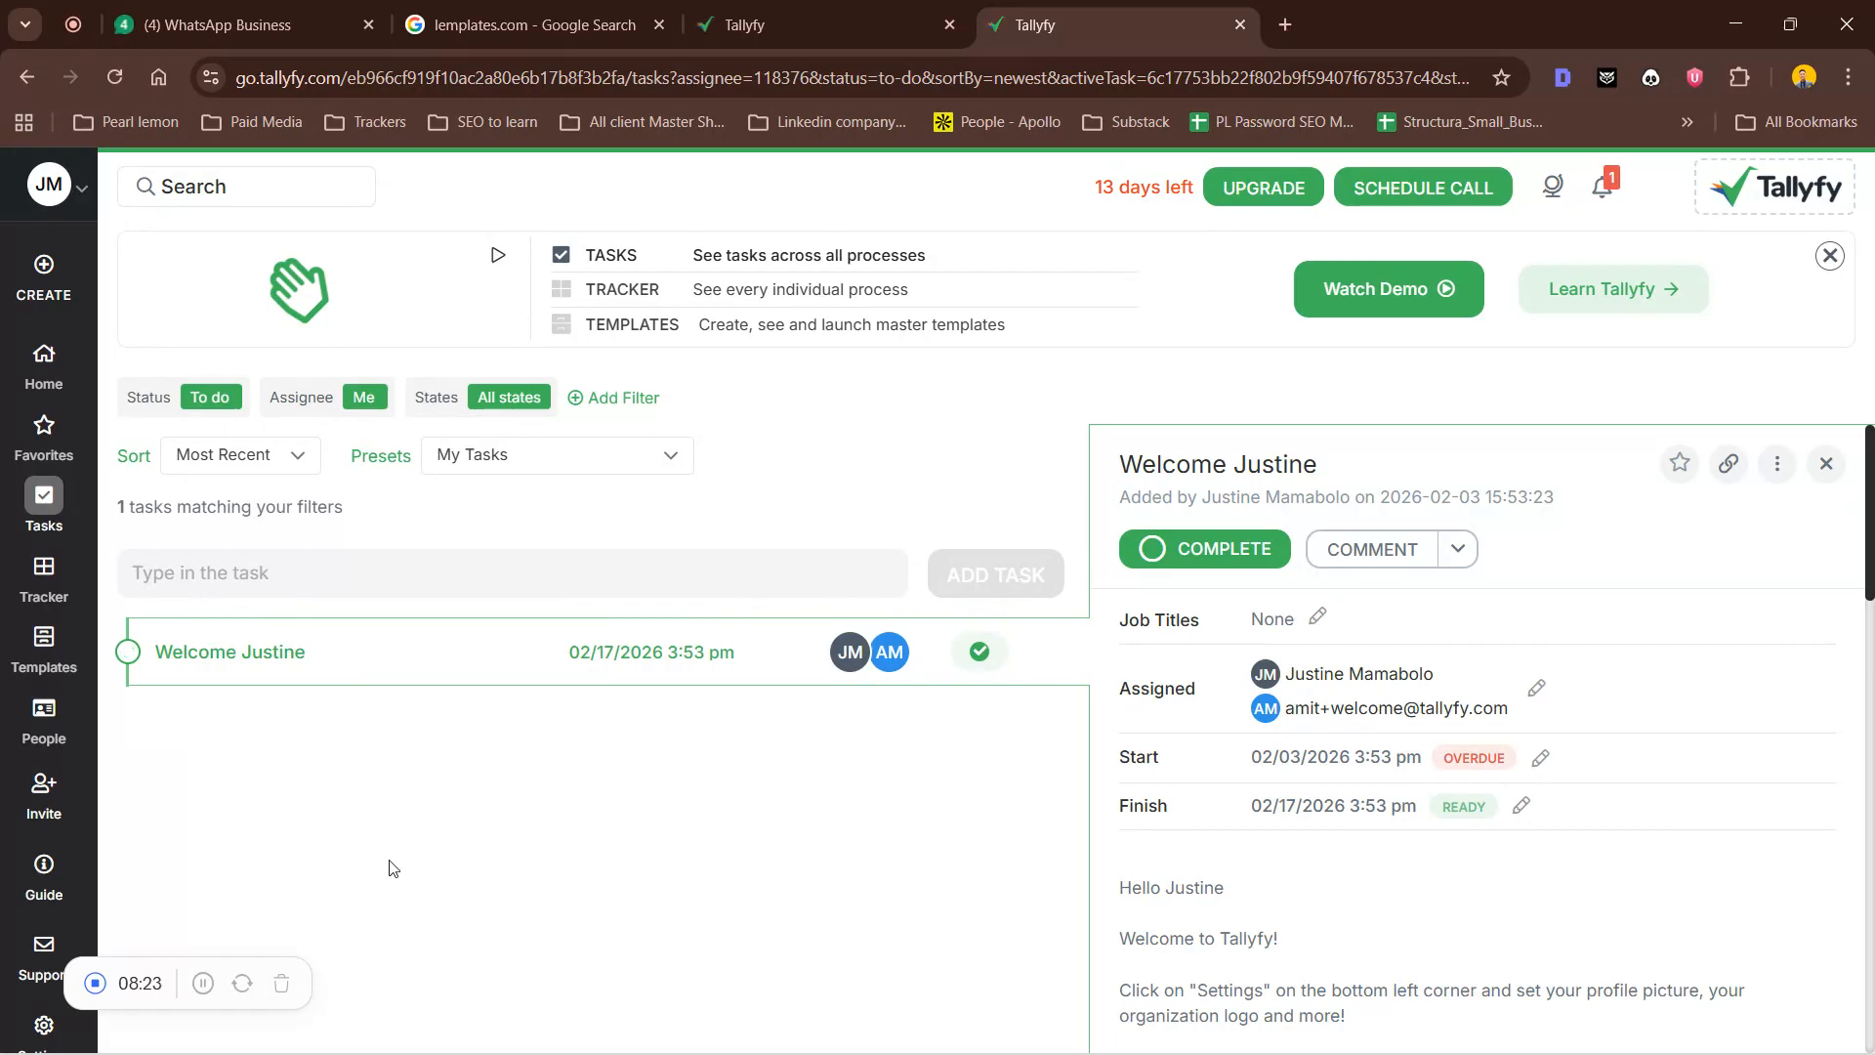
In the template library, check the Client Onboarding template's extra options, and view and close the folder's share link
{"action": "left_click", "coordinate": [46, 645]}
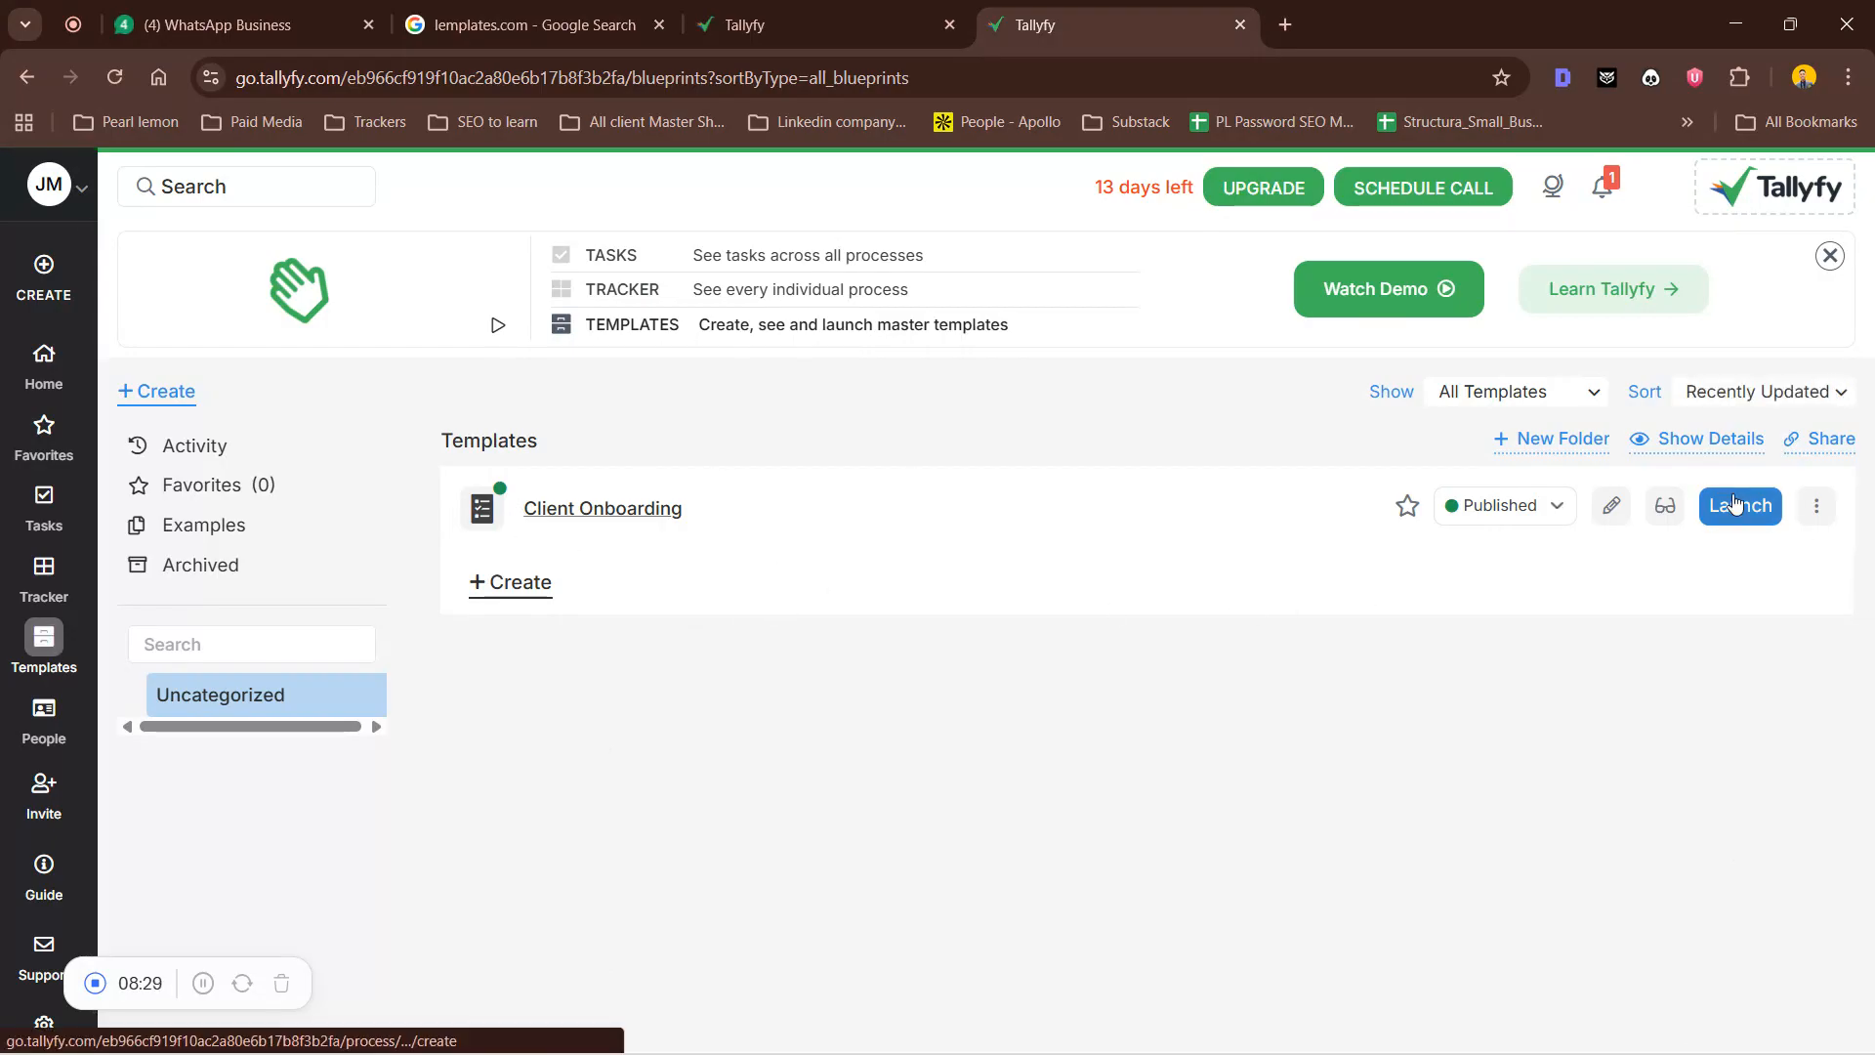
{"action": "left_click", "coordinate": [1819, 507]}
{"action": "left_click", "coordinate": [1531, 655]}
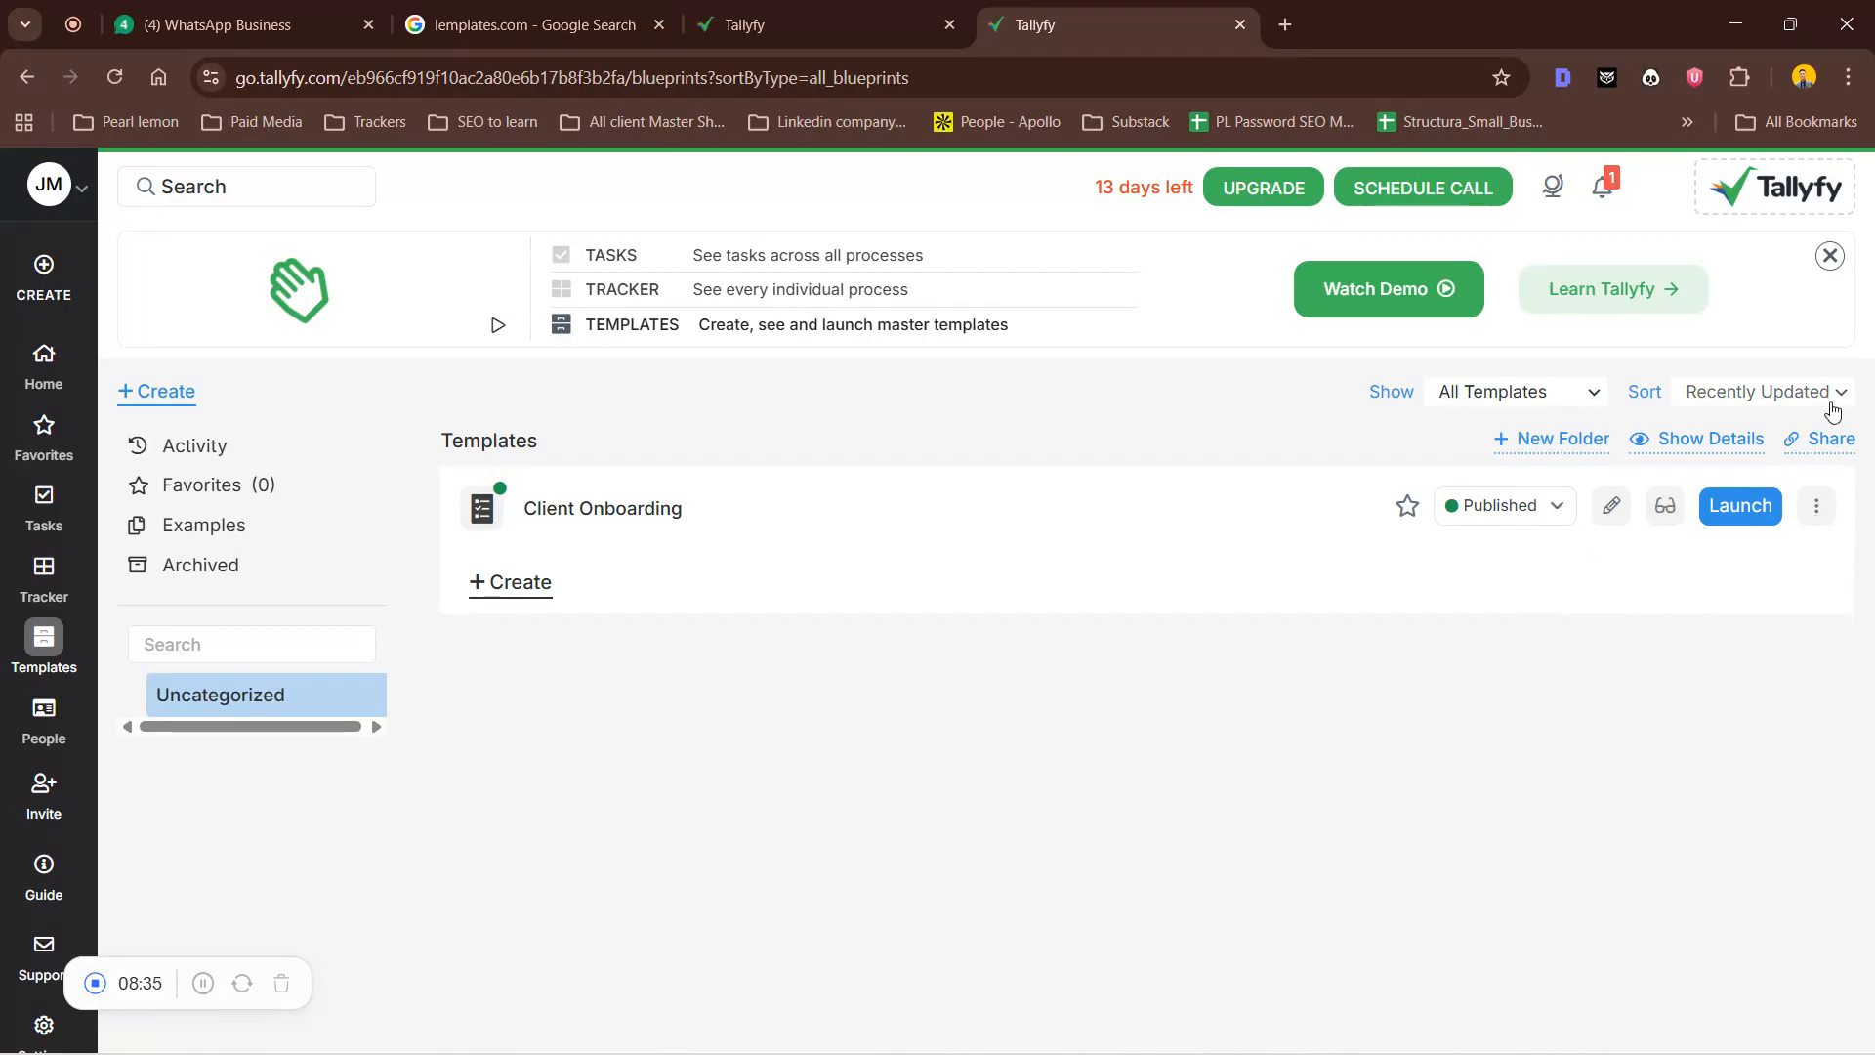
{"action": "left_click", "coordinate": [1817, 447]}
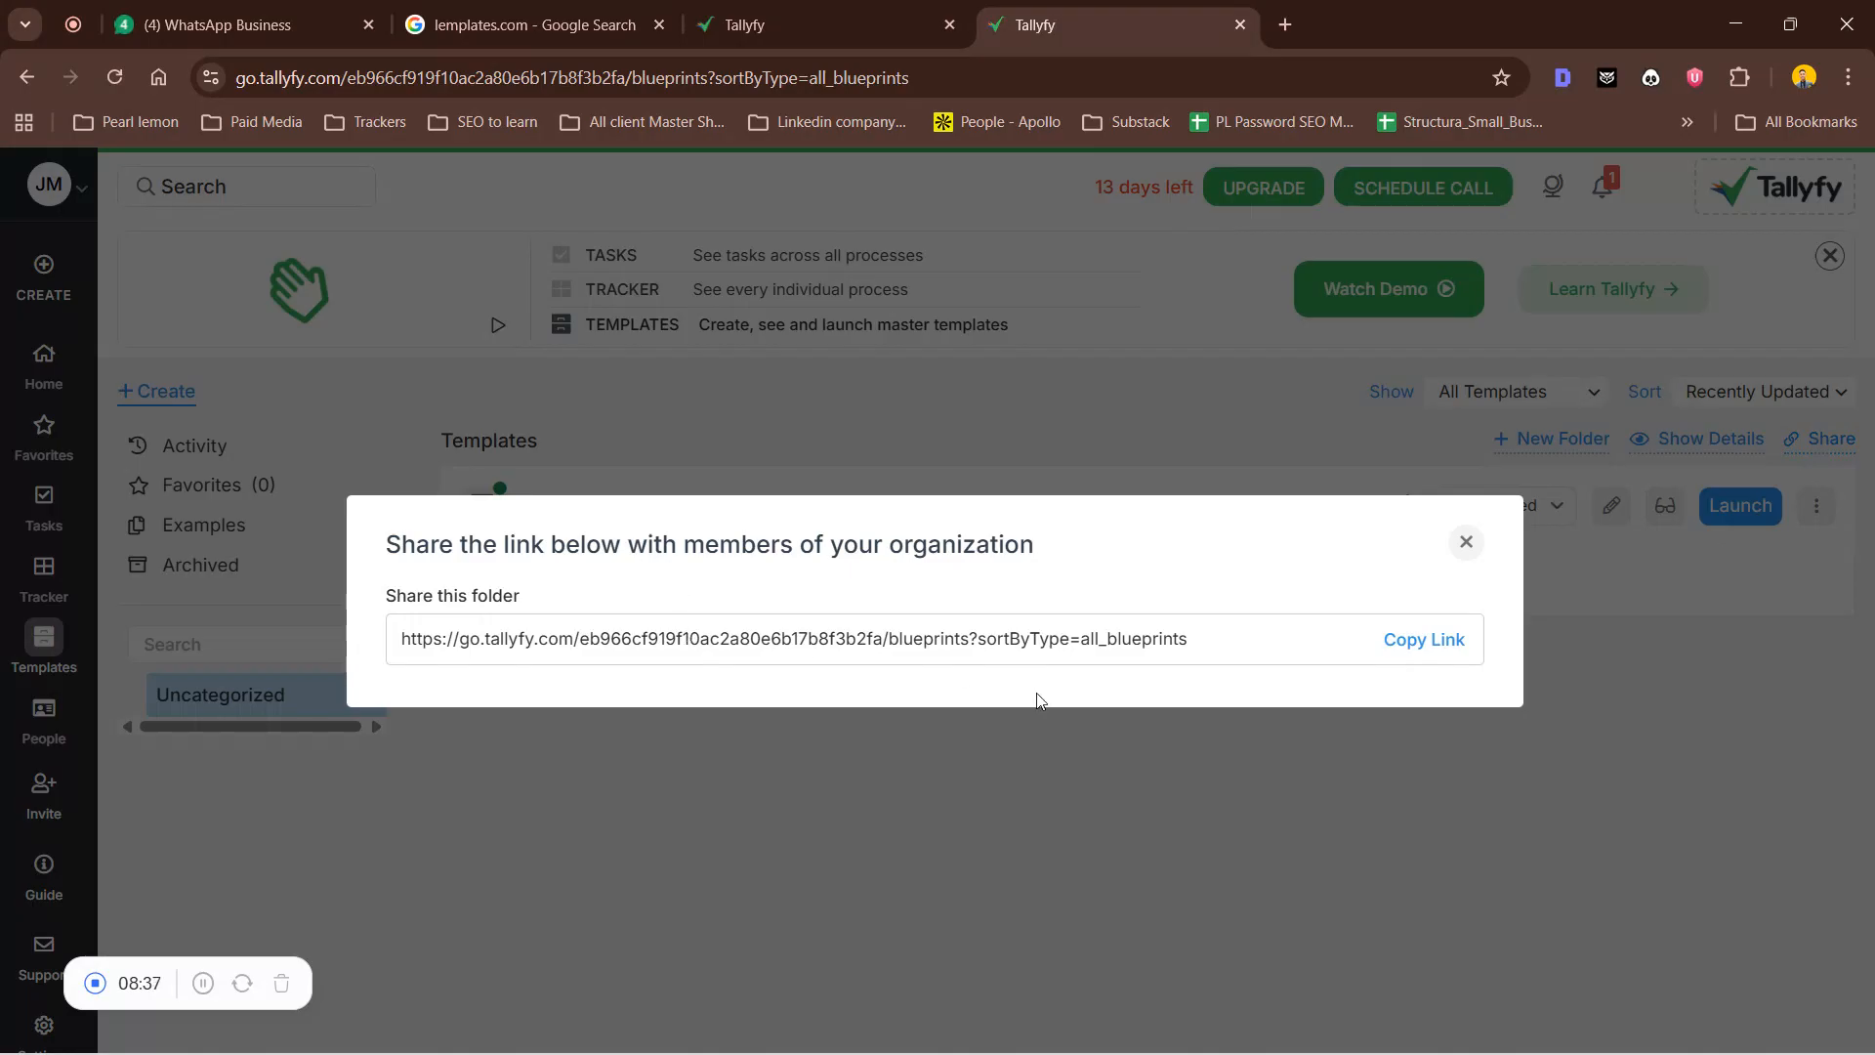
{"action": "left_click", "coordinate": [1466, 543]}
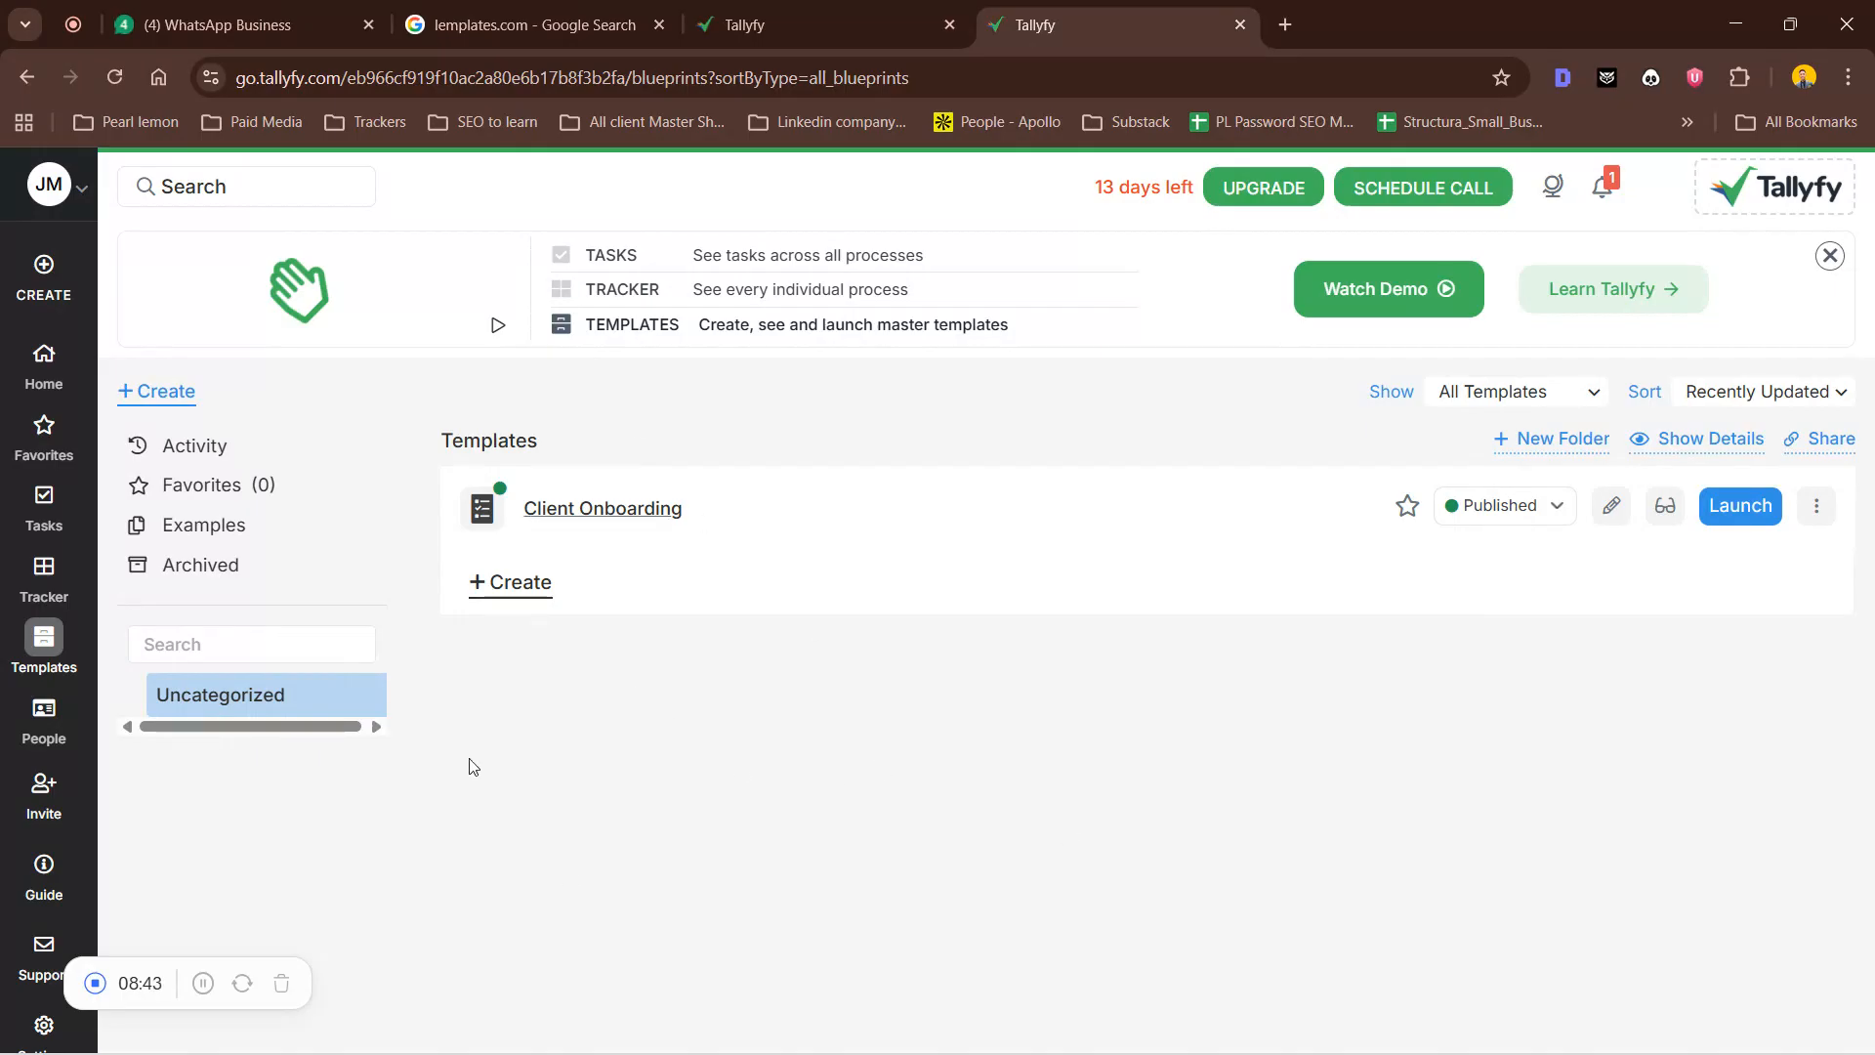
Switch to LemPlates, opened from the Google search results, and look over its template list and dashboard
{"action": "left_click", "coordinate": [590, 29]}
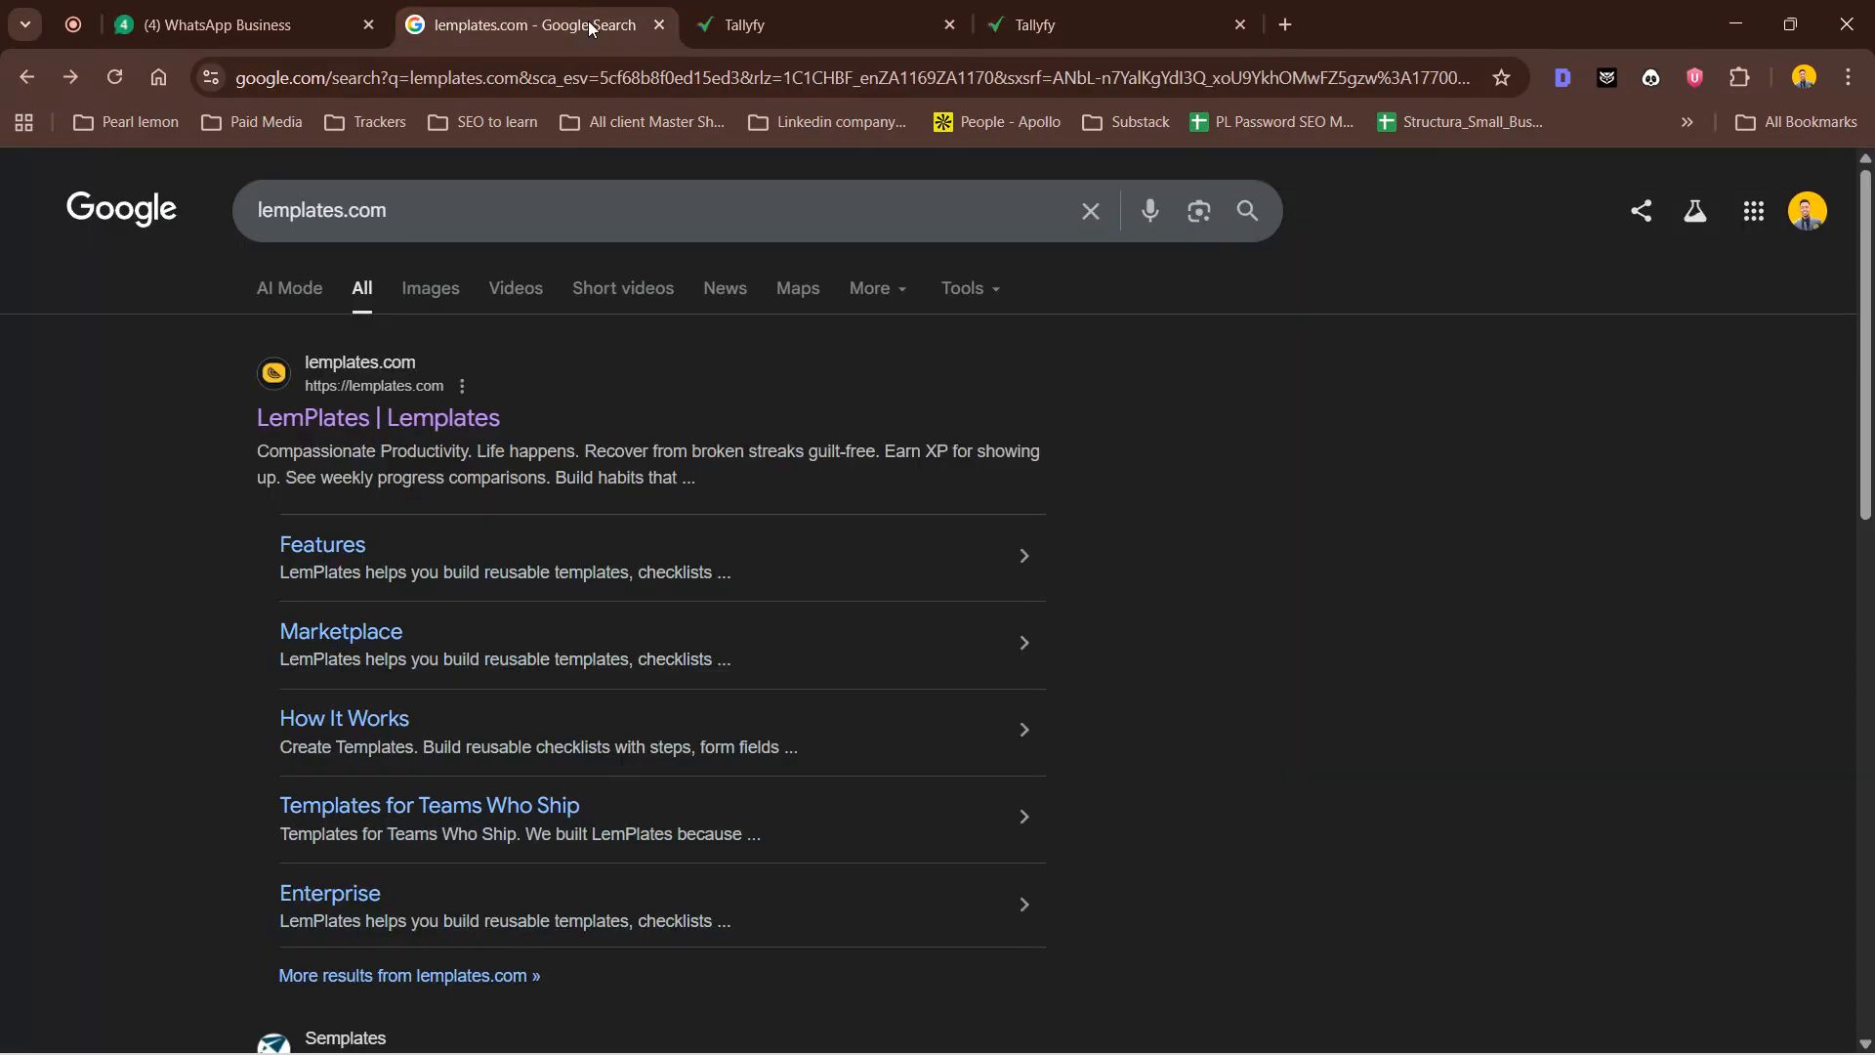
{"action": "left_click", "coordinate": [436, 428]}
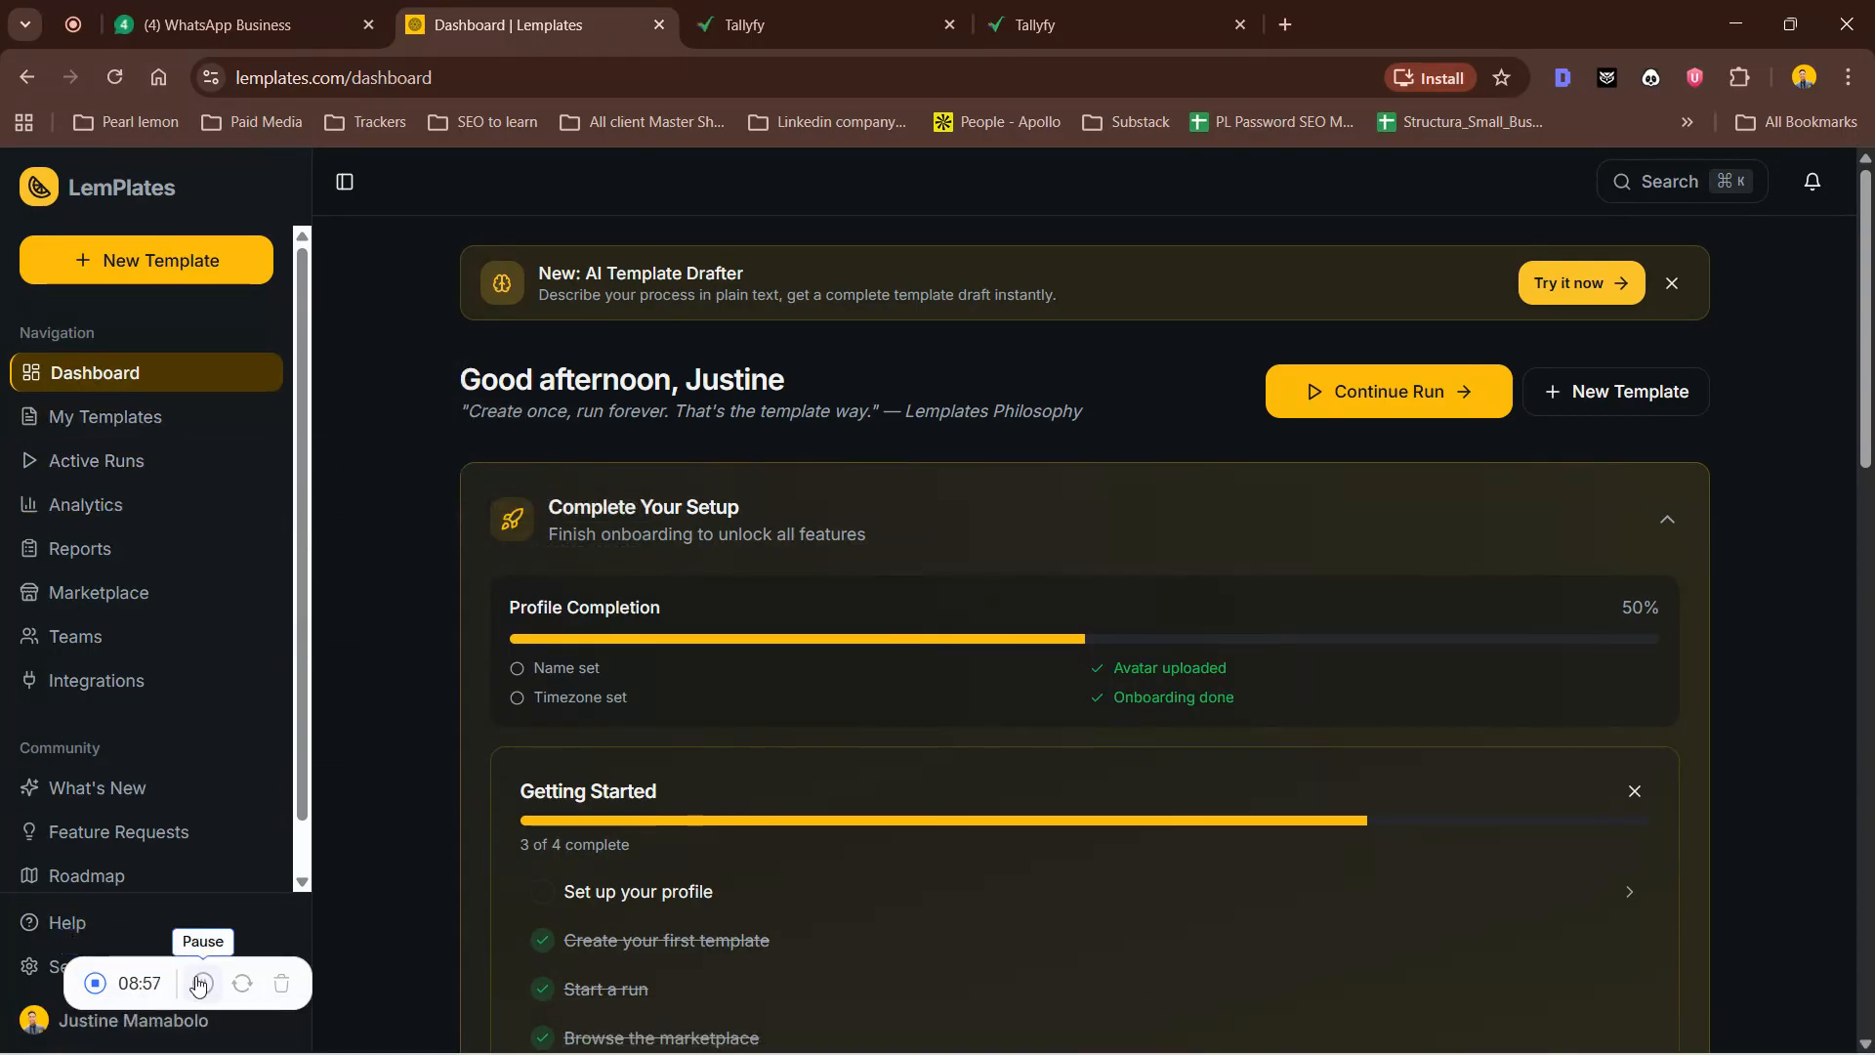
{"action": "left_click", "coordinate": [160, 418]}
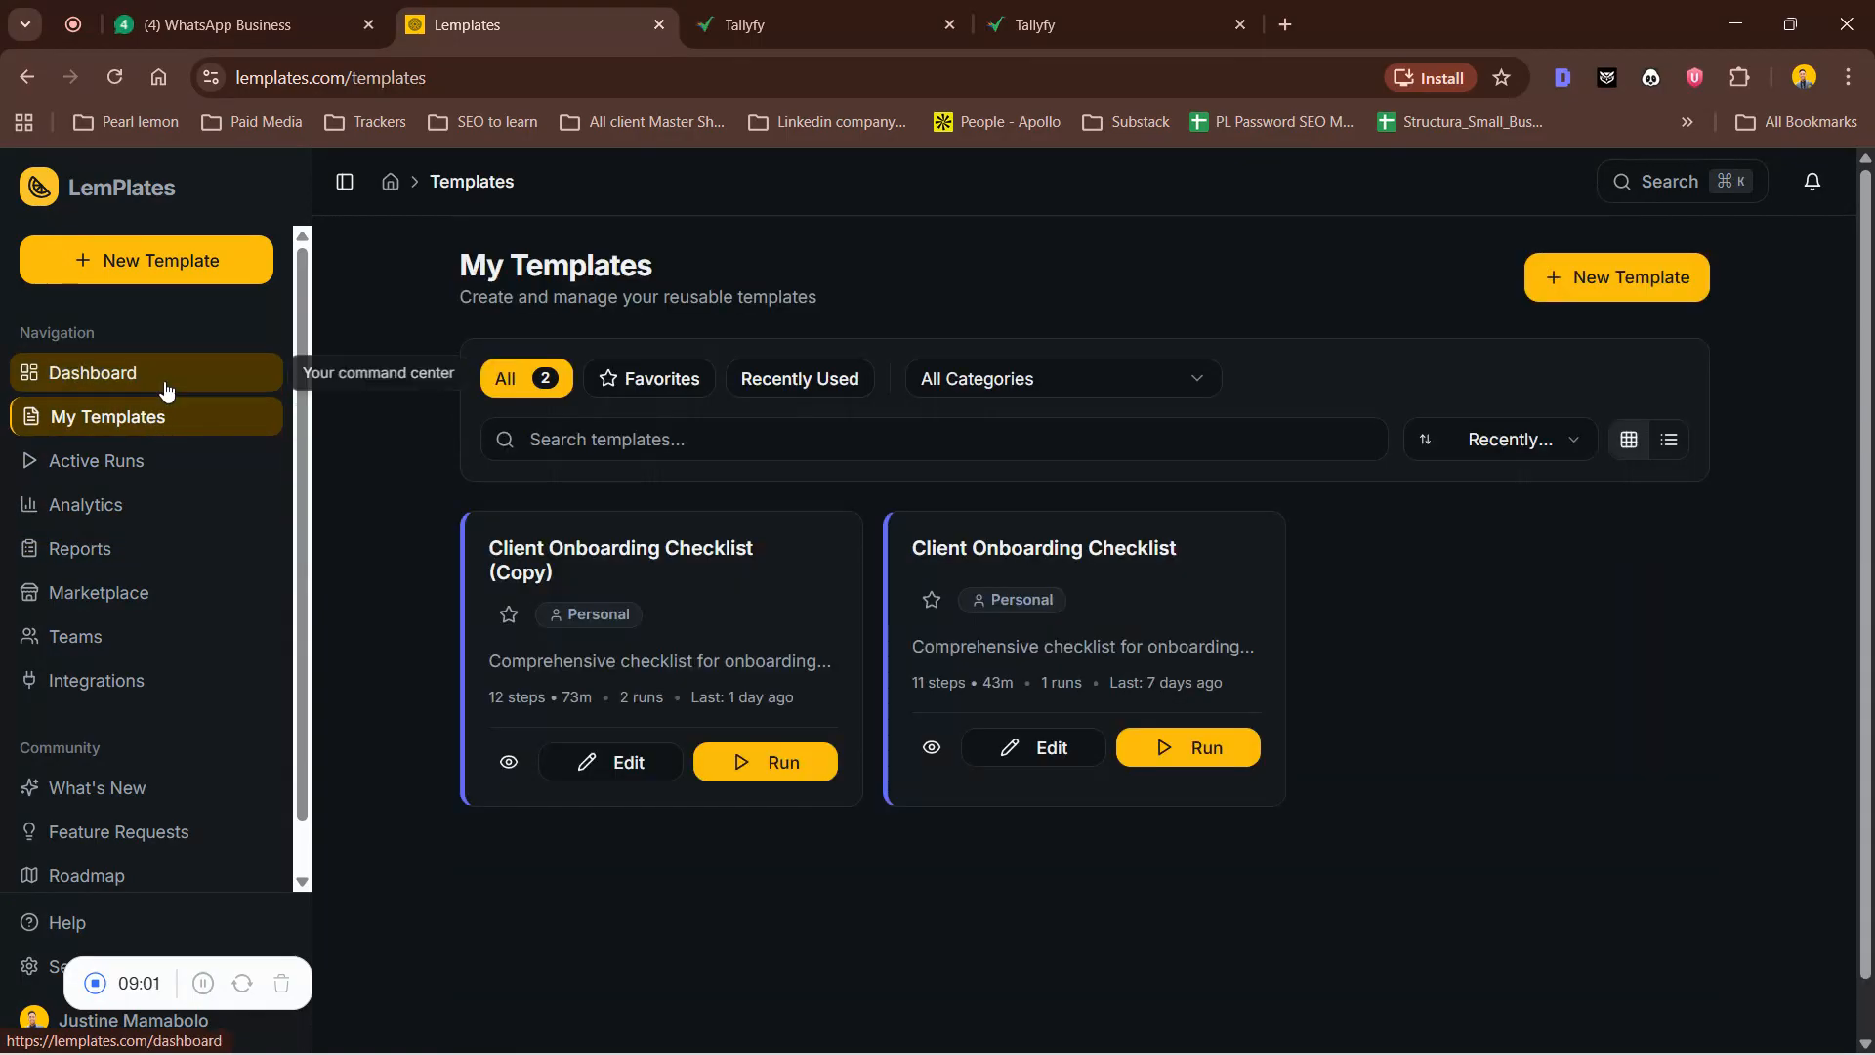
{"action": "left_click", "coordinate": [163, 391]}
{"action": "scroll", "coordinate": [644, 821], "scroll_direction": "down", "scroll_amount": 5}
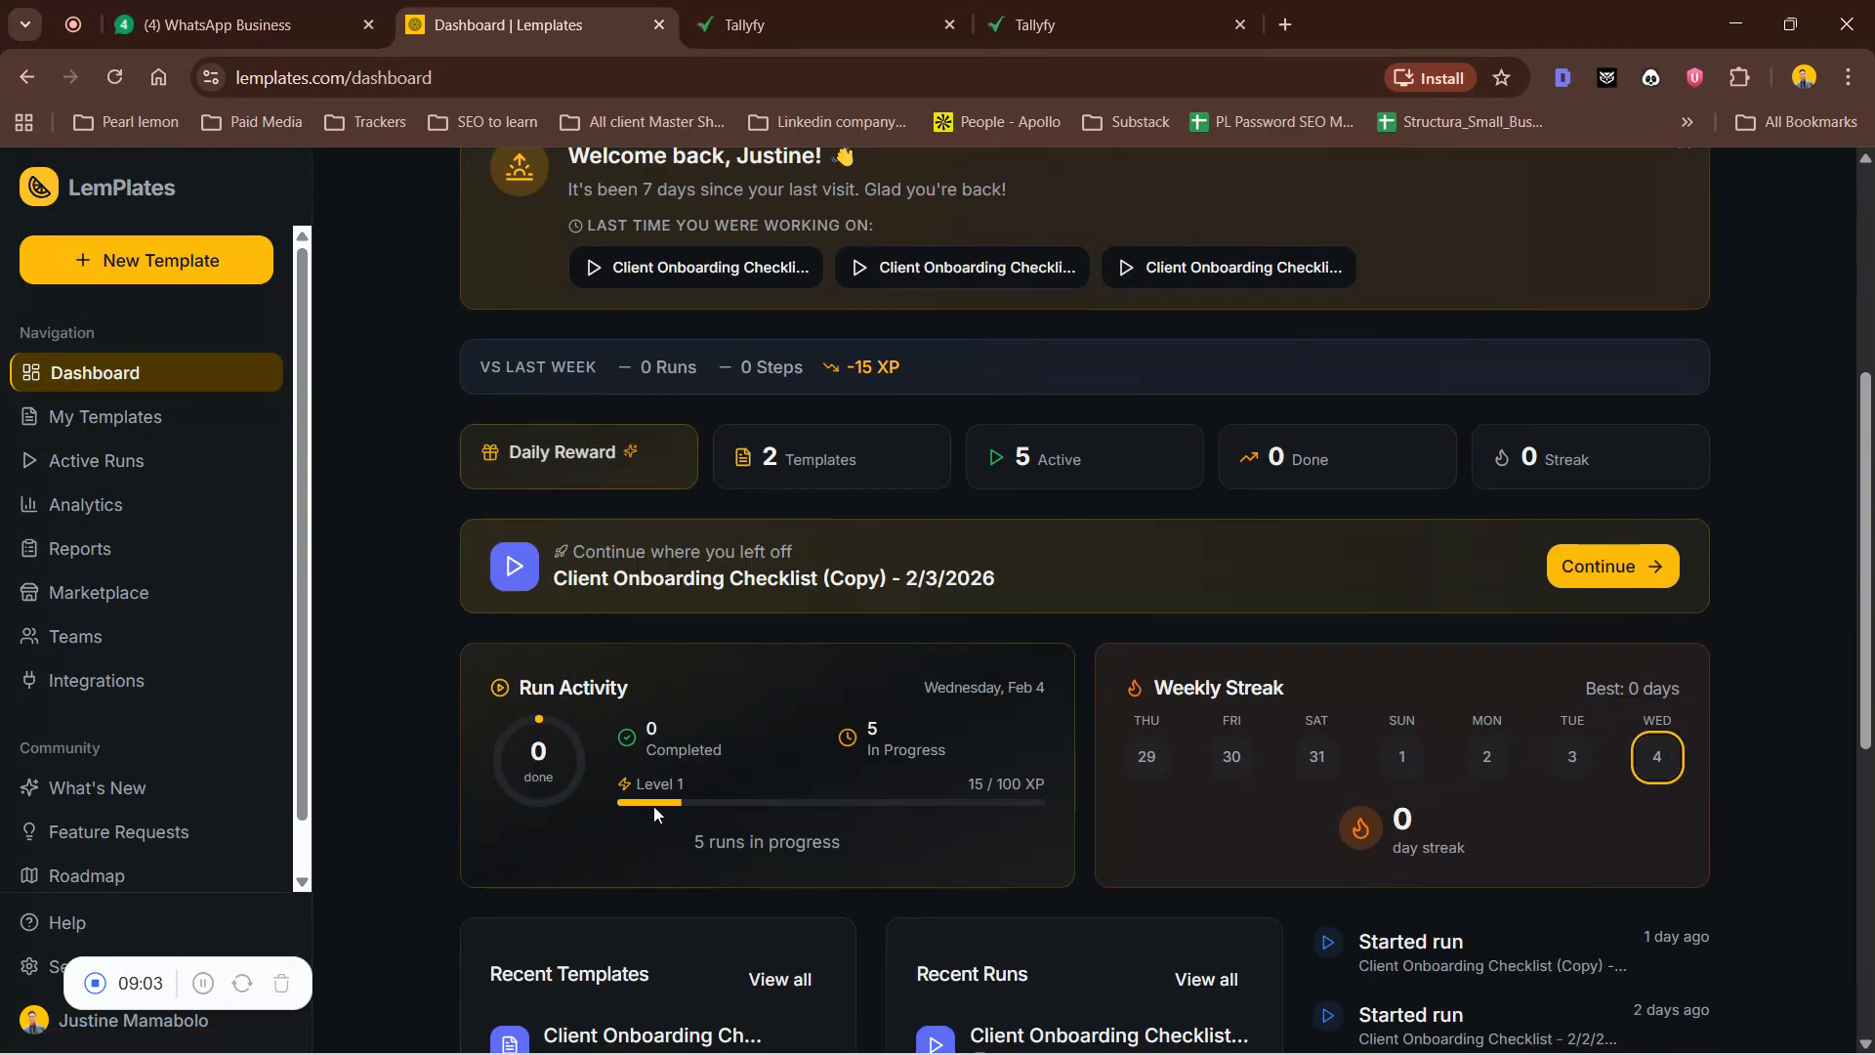
{"action": "scroll", "coordinate": [401, 490], "scroll_direction": "down", "scroll_amount": 5}
{"action": "scroll", "coordinate": [314, 473], "scroll_direction": "up", "scroll_amount": 6}
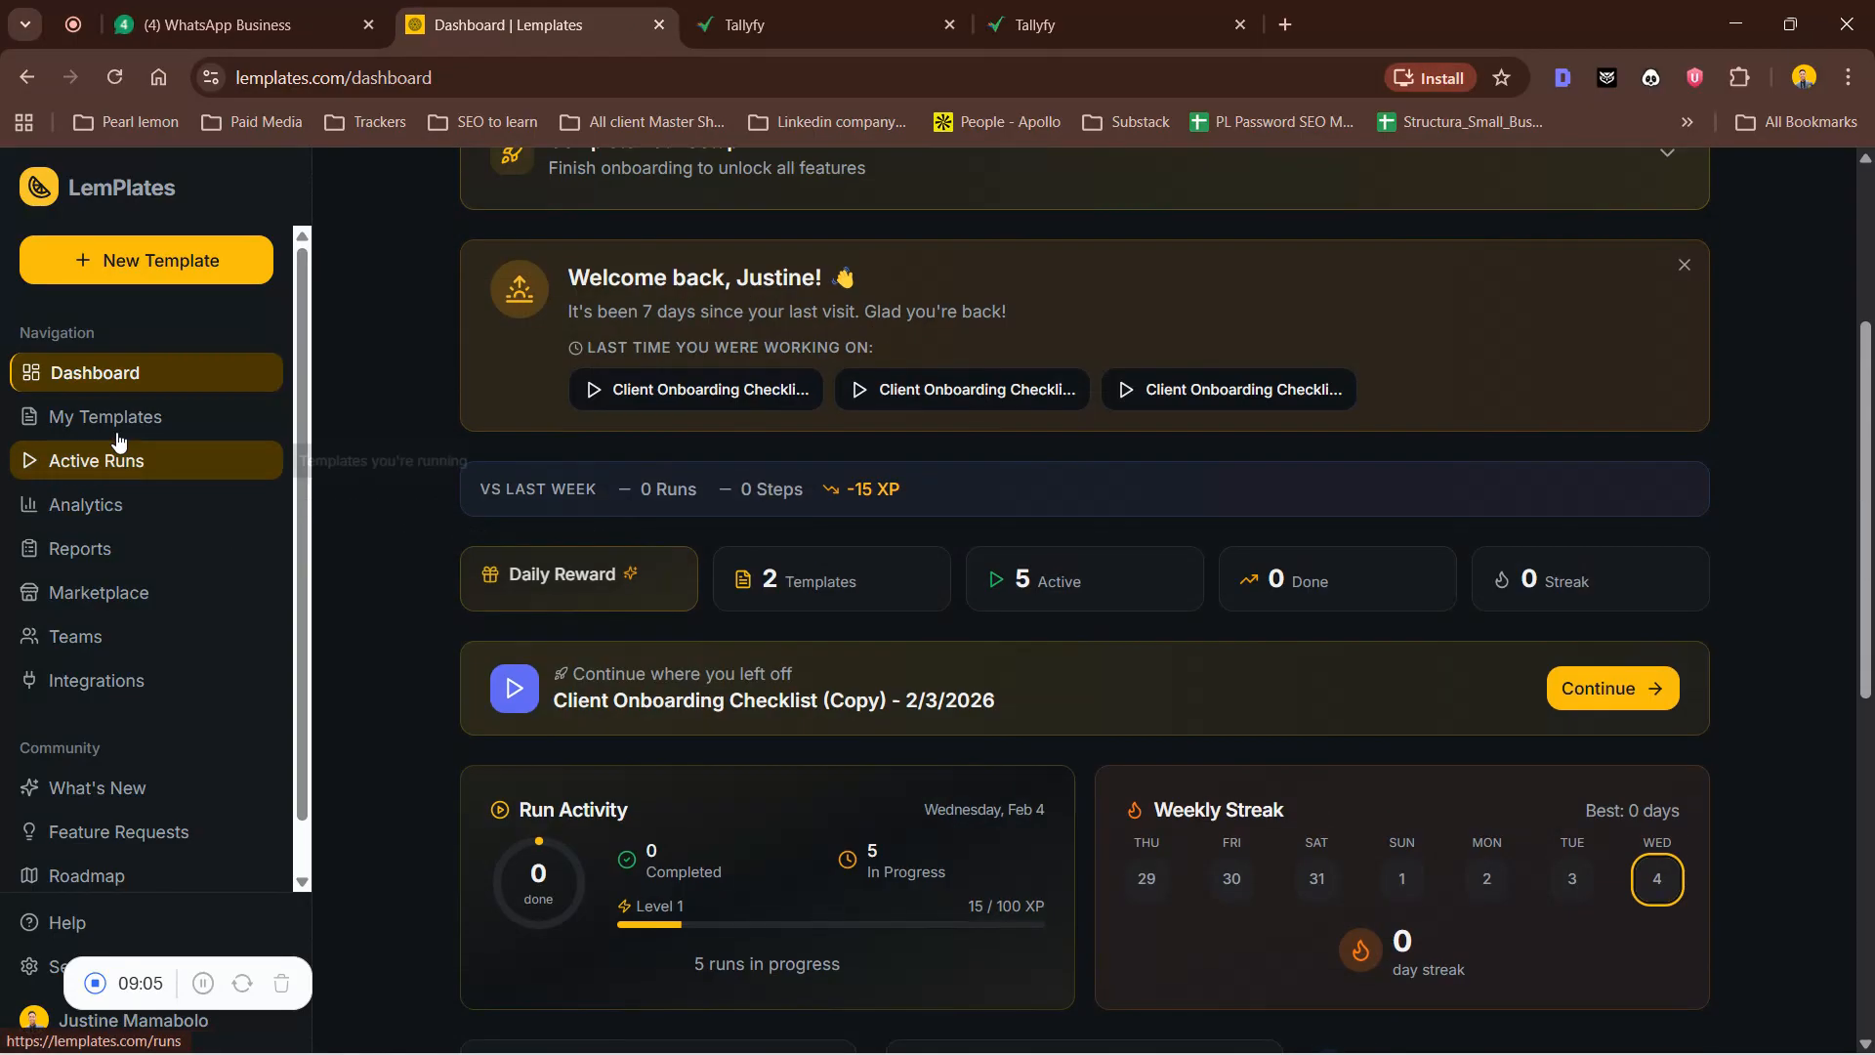
Delete both the Client Onboarding Checklist (Copy) and Client Onboarding Checklist templates from the personal templates
{"action": "left_click", "coordinate": [122, 417]}
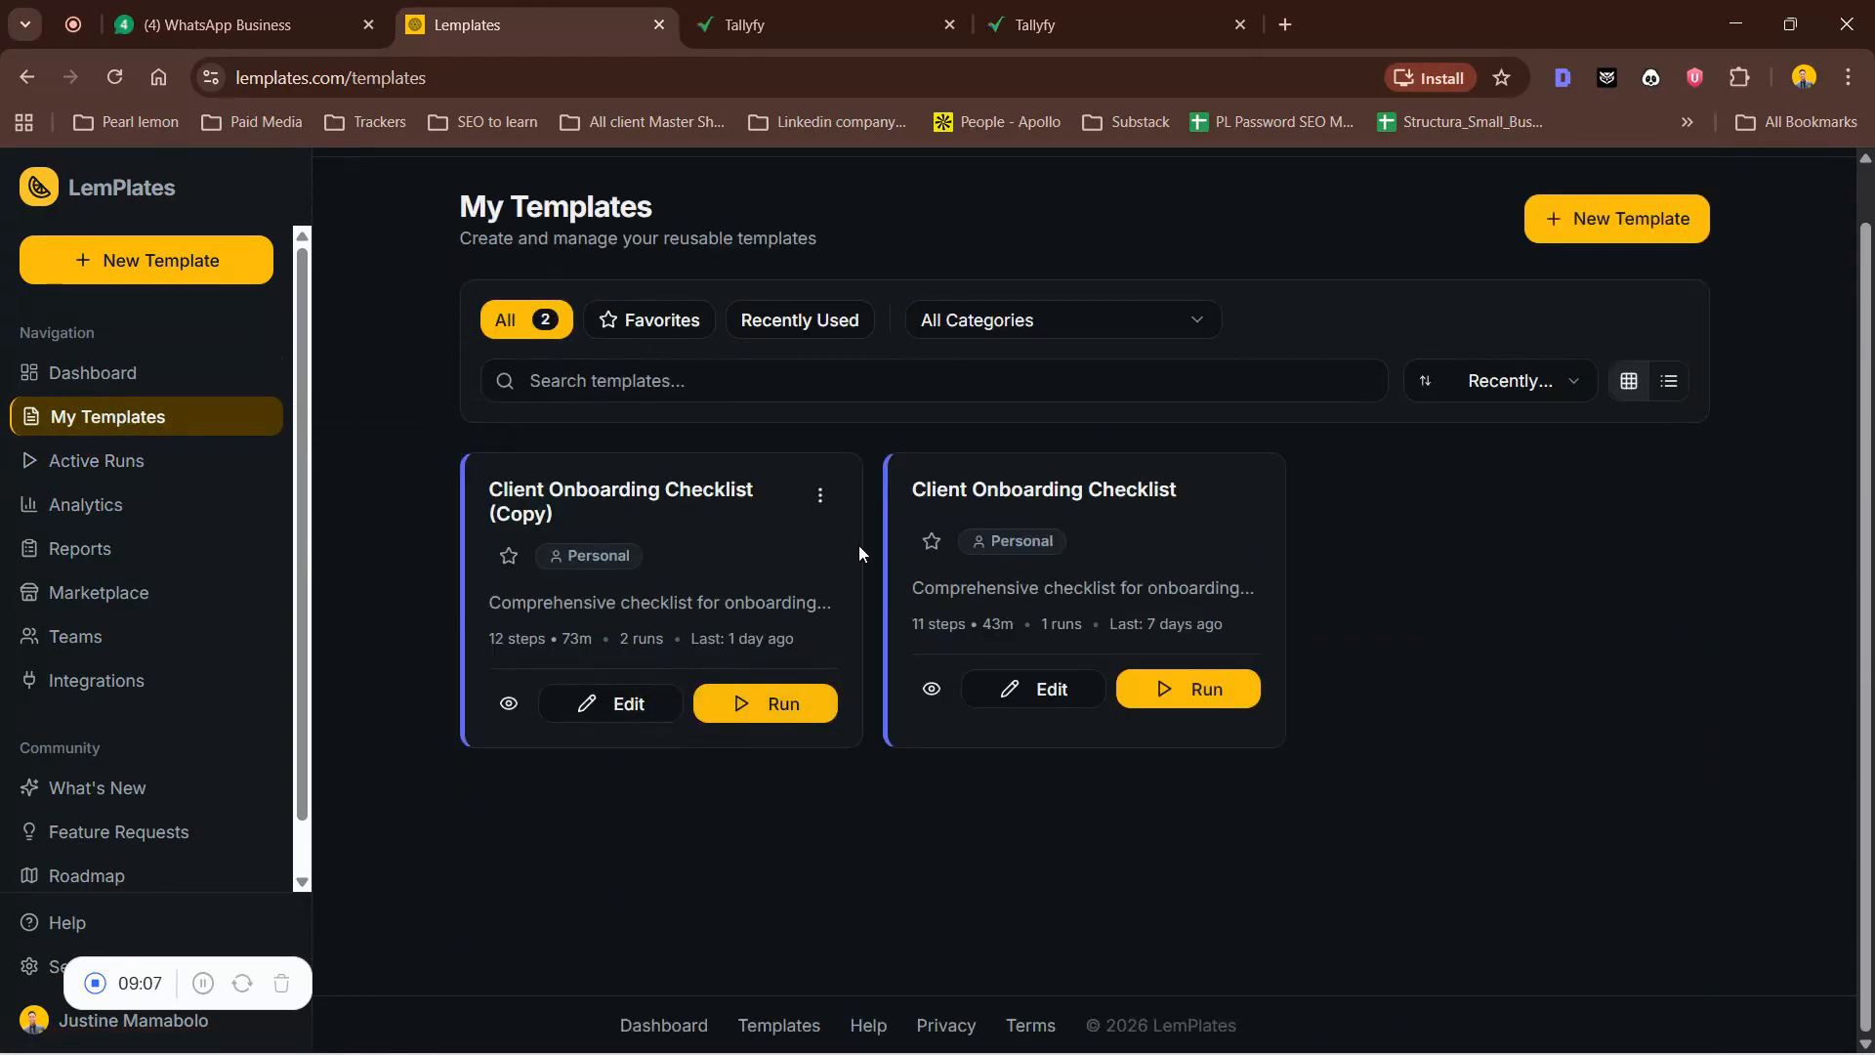
{"action": "left_click", "coordinate": [821, 503]}
{"action": "left_click", "coordinate": [771, 583]}
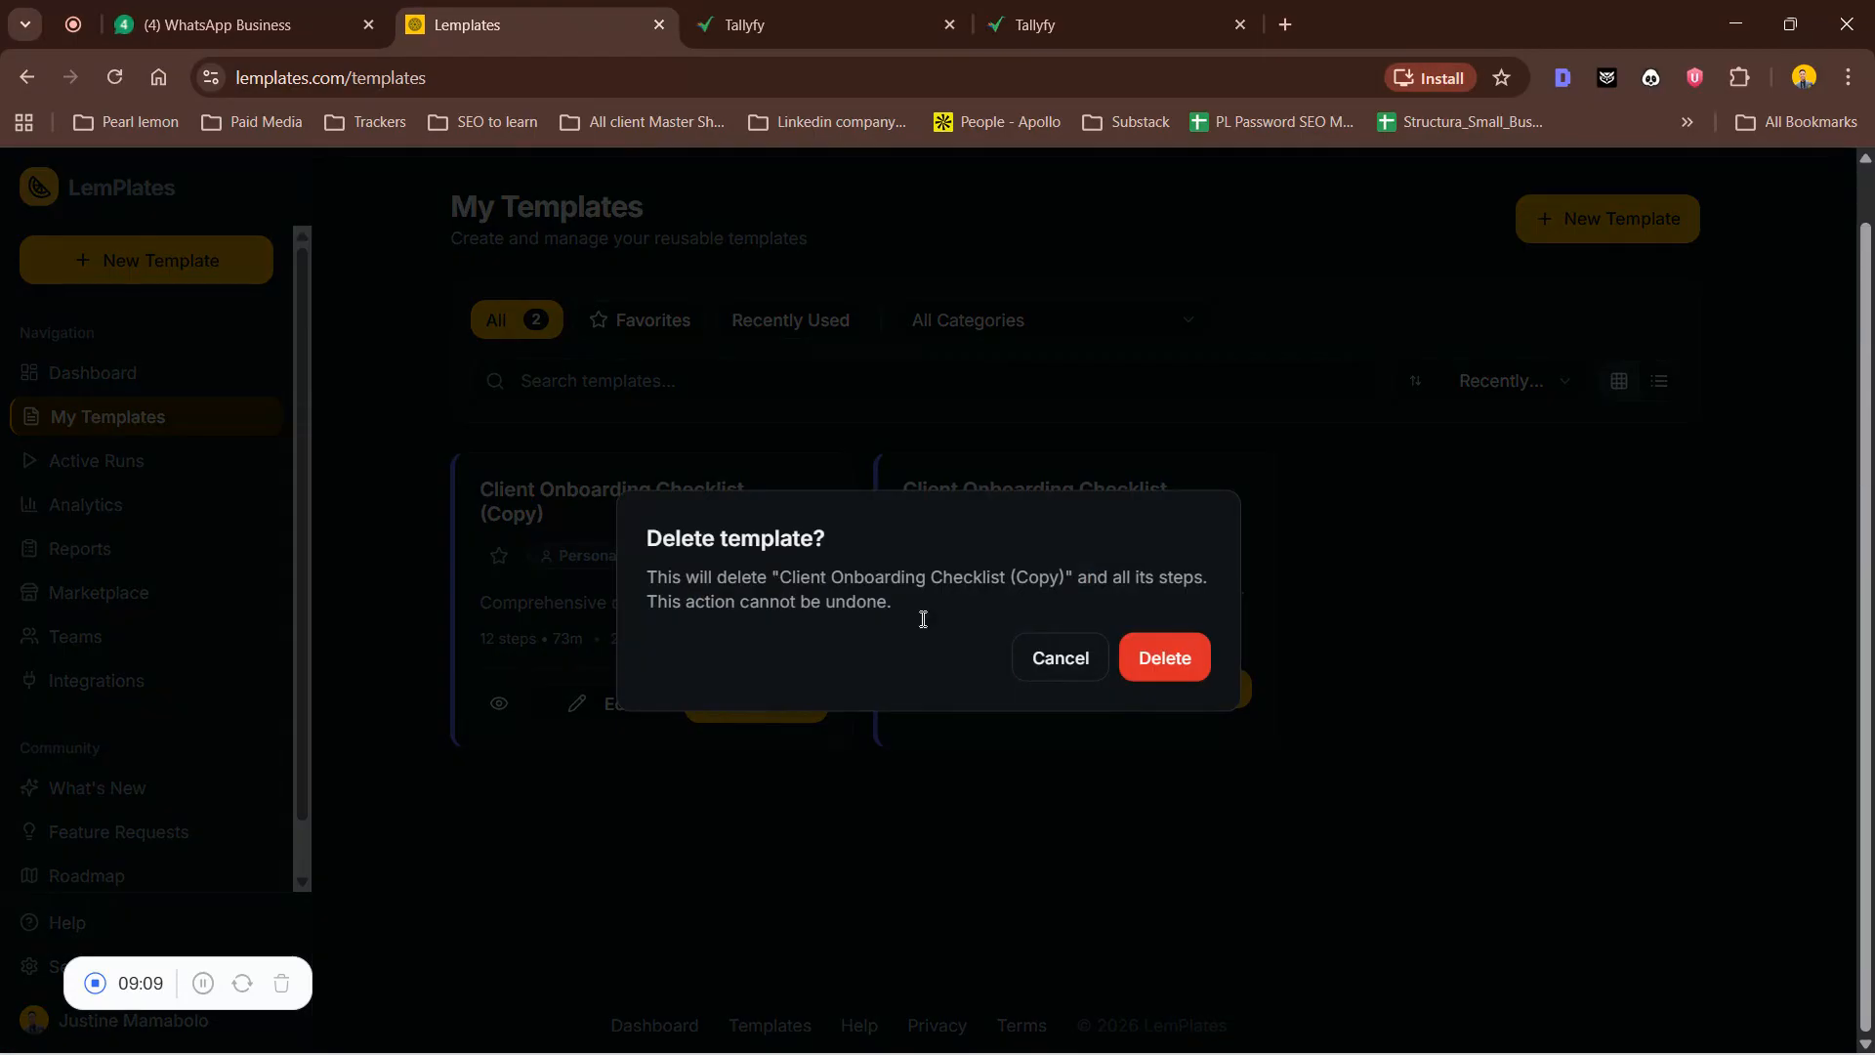
{"action": "left_click", "coordinate": [1207, 670]}
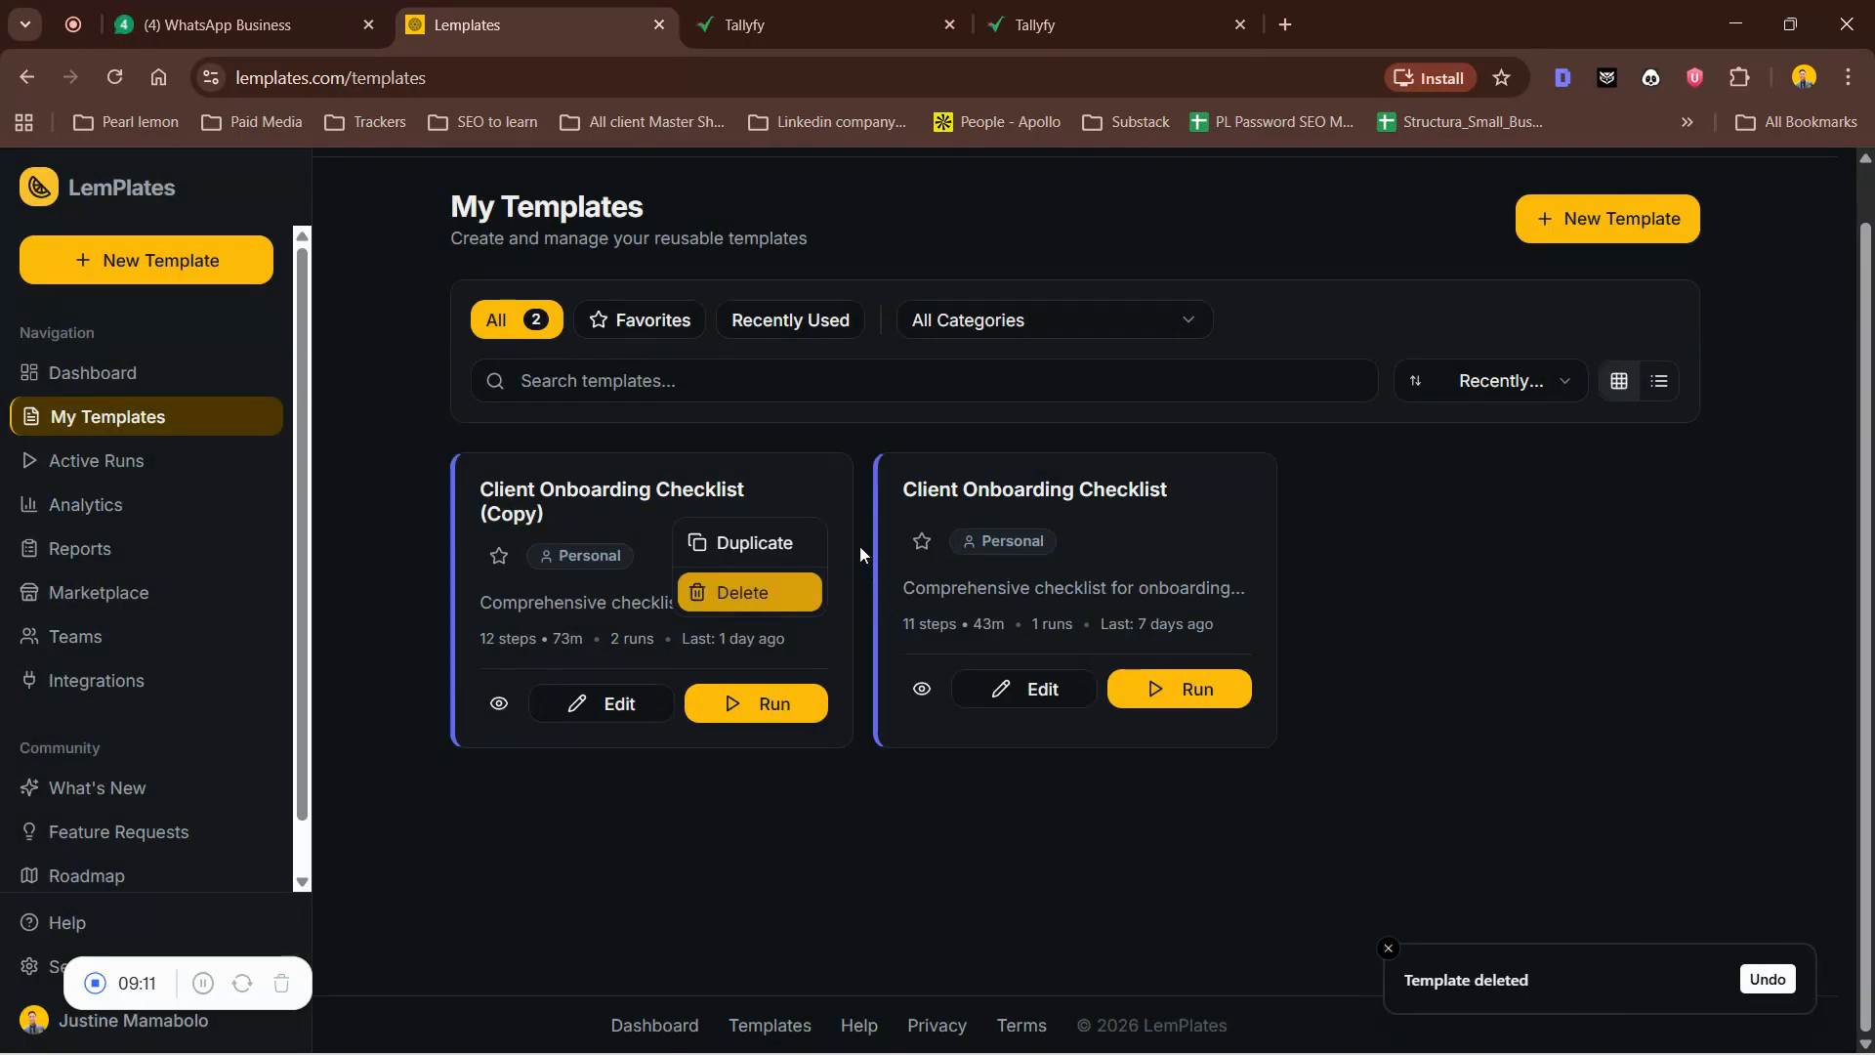
{"action": "left_click", "coordinate": [812, 502]}
{"action": "left_click", "coordinate": [782, 586]}
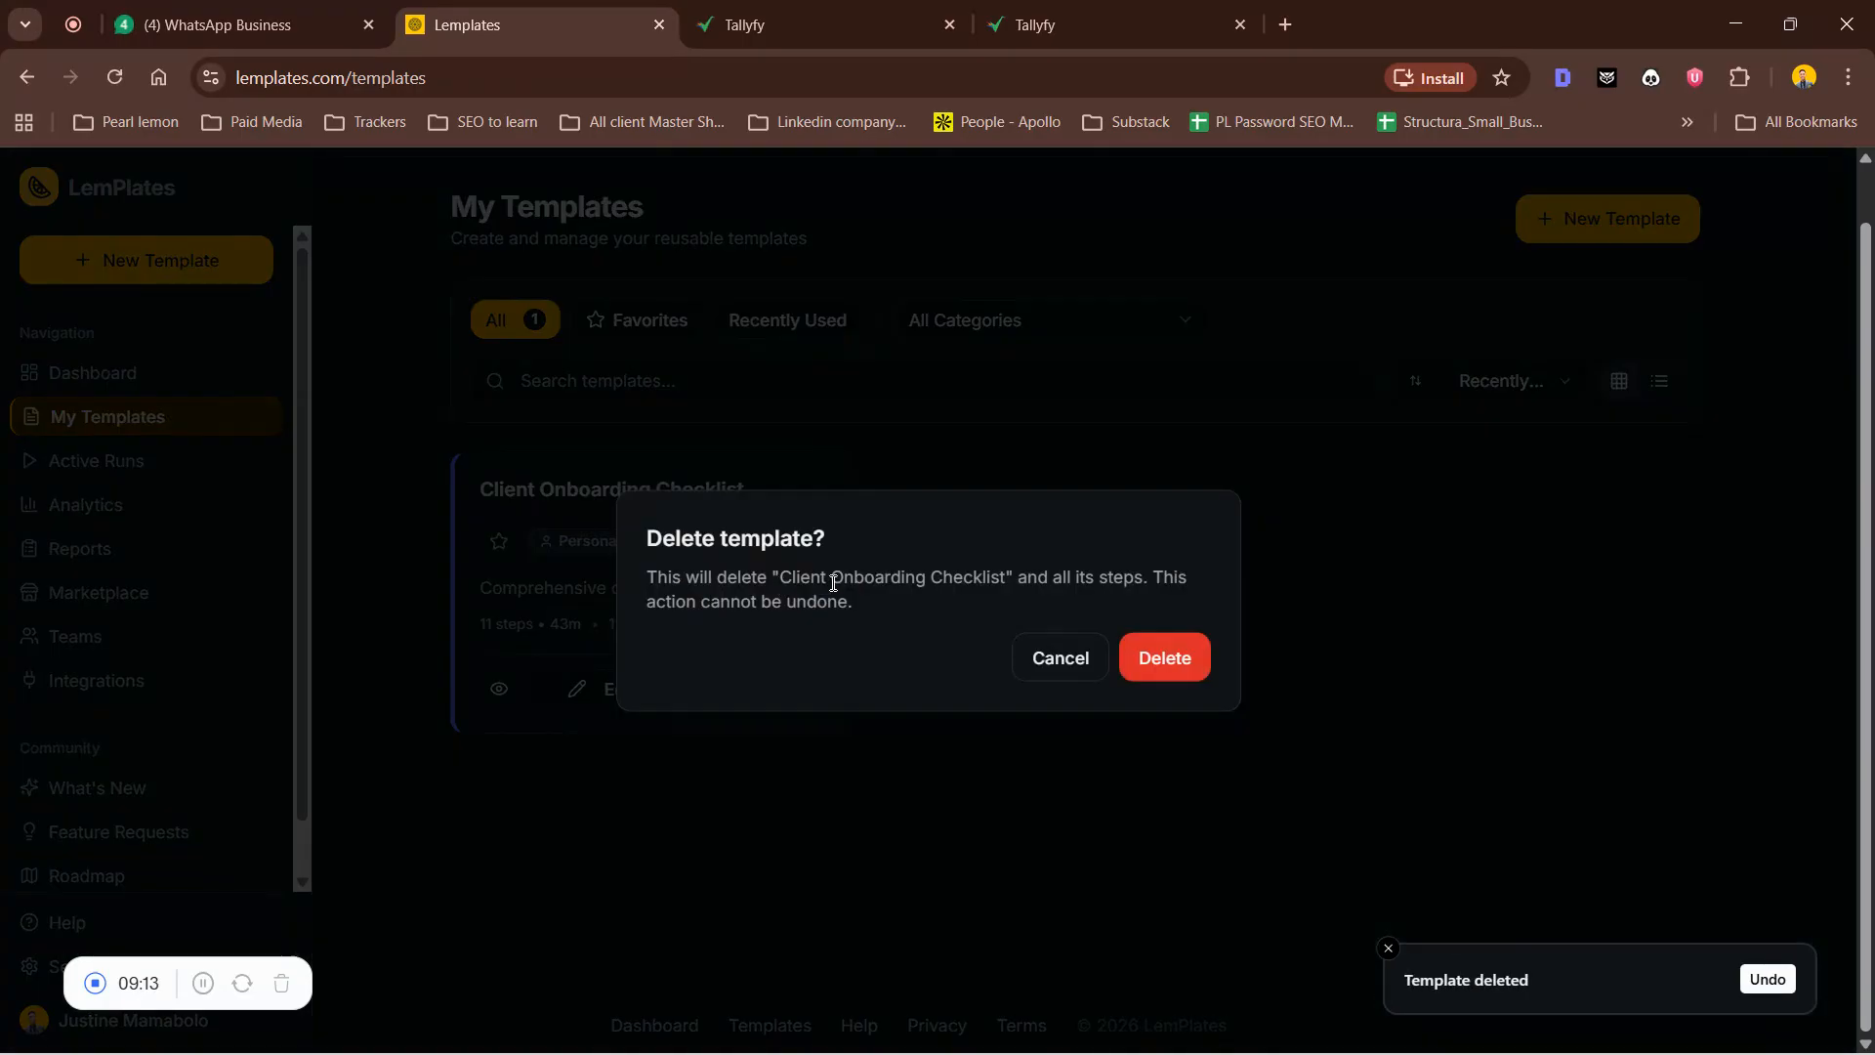
{"action": "left_click", "coordinate": [1142, 664]}
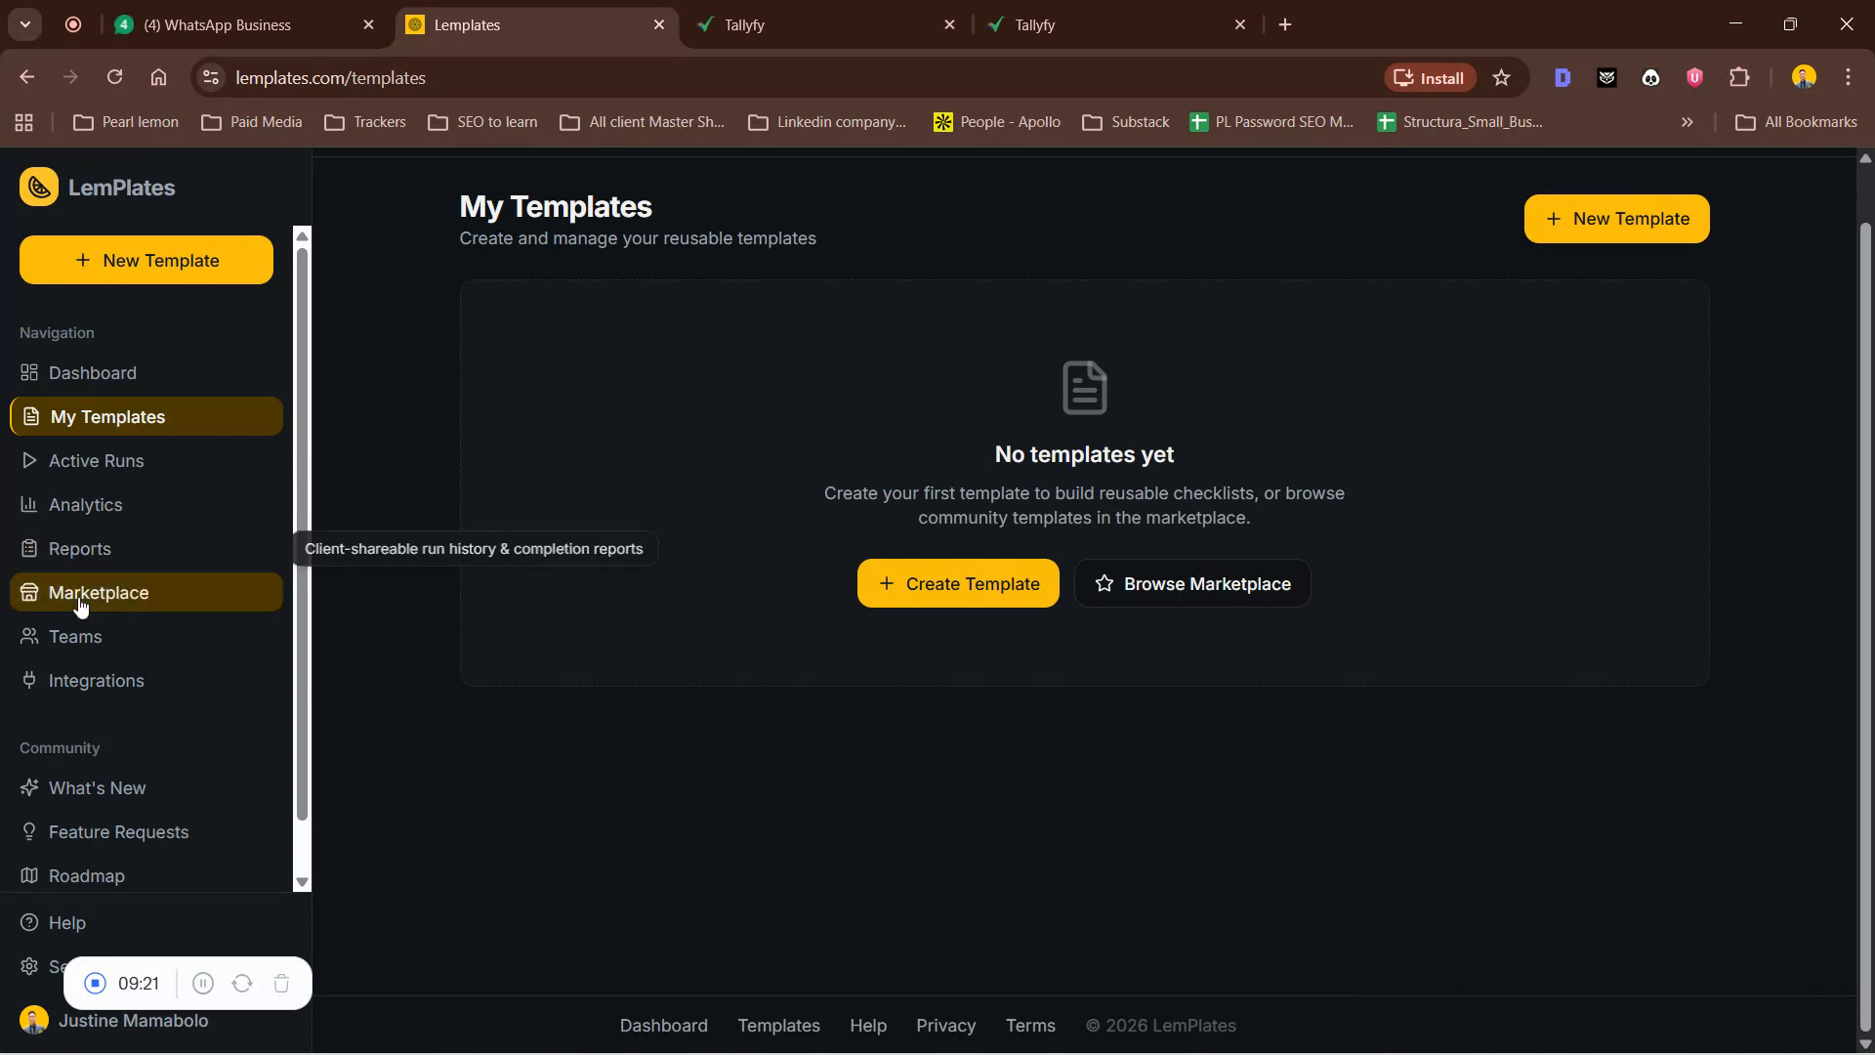
Search the template marketplace for "client" and use the Client Onboarding Checklist template
{"action": "left_click", "coordinate": [1233, 601]}
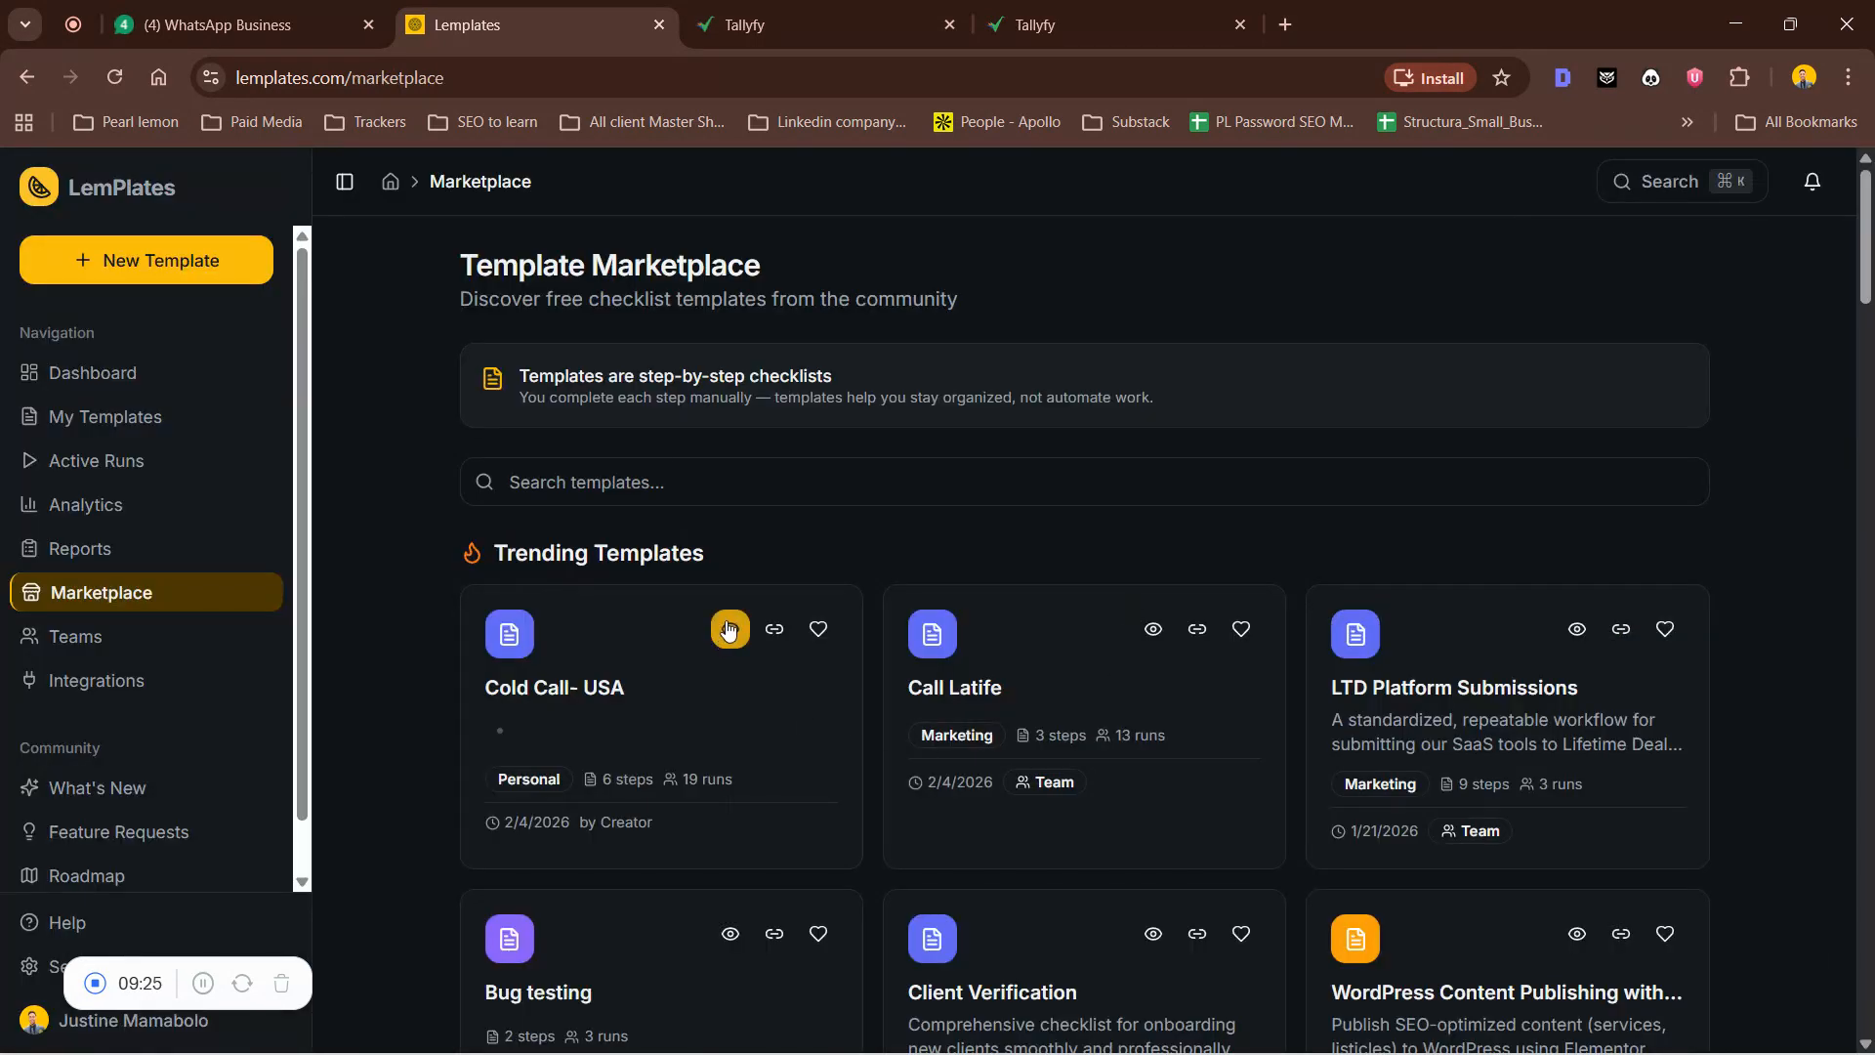
{"action": "scroll", "coordinate": [605, 566], "scroll_direction": "down", "scroll_amount": 1}
{"action": "scroll", "coordinate": [605, 566], "scroll_direction": "down", "scroll_amount": 3}
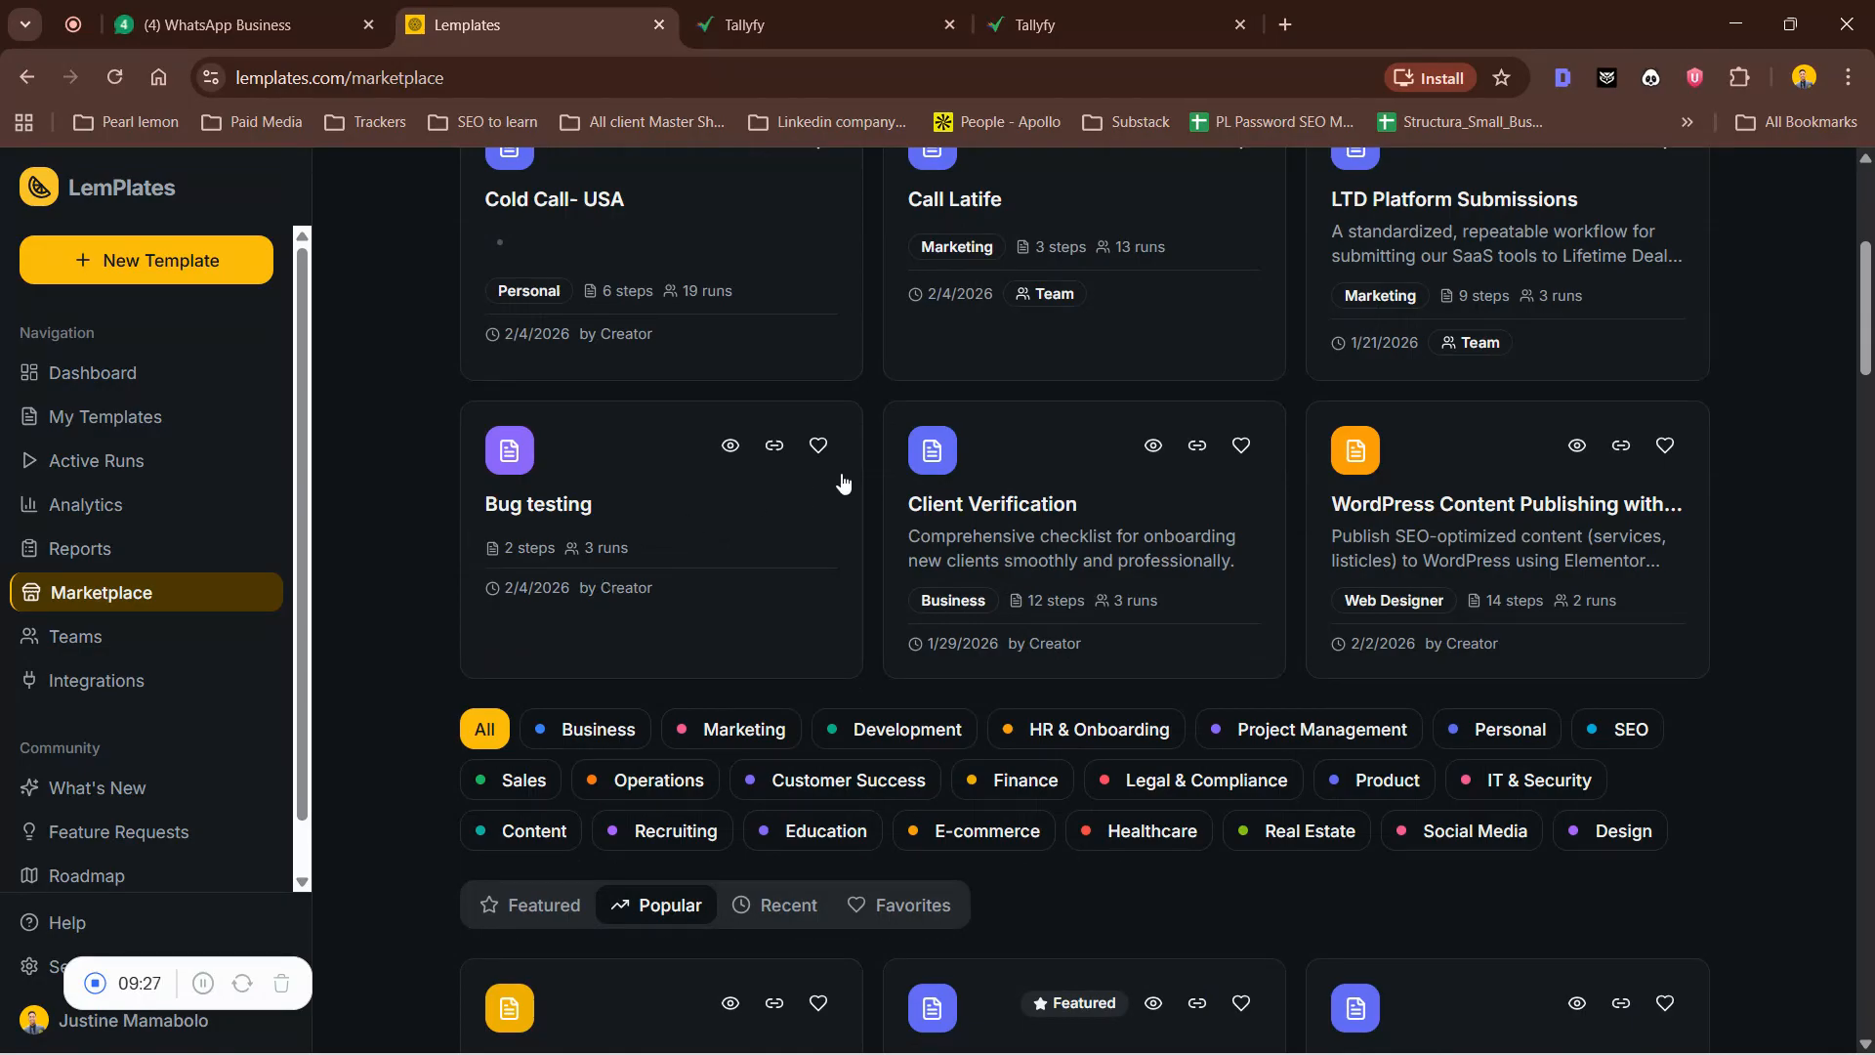
{"action": "scroll", "coordinate": [842, 480], "scroll_direction": "down", "scroll_amount": 5}
{"action": "scroll", "coordinate": [744, 466], "scroll_direction": "up", "scroll_amount": 9}
{"action": "left_click", "coordinate": [744, 466]}
{"action": "type", "text": "client"}
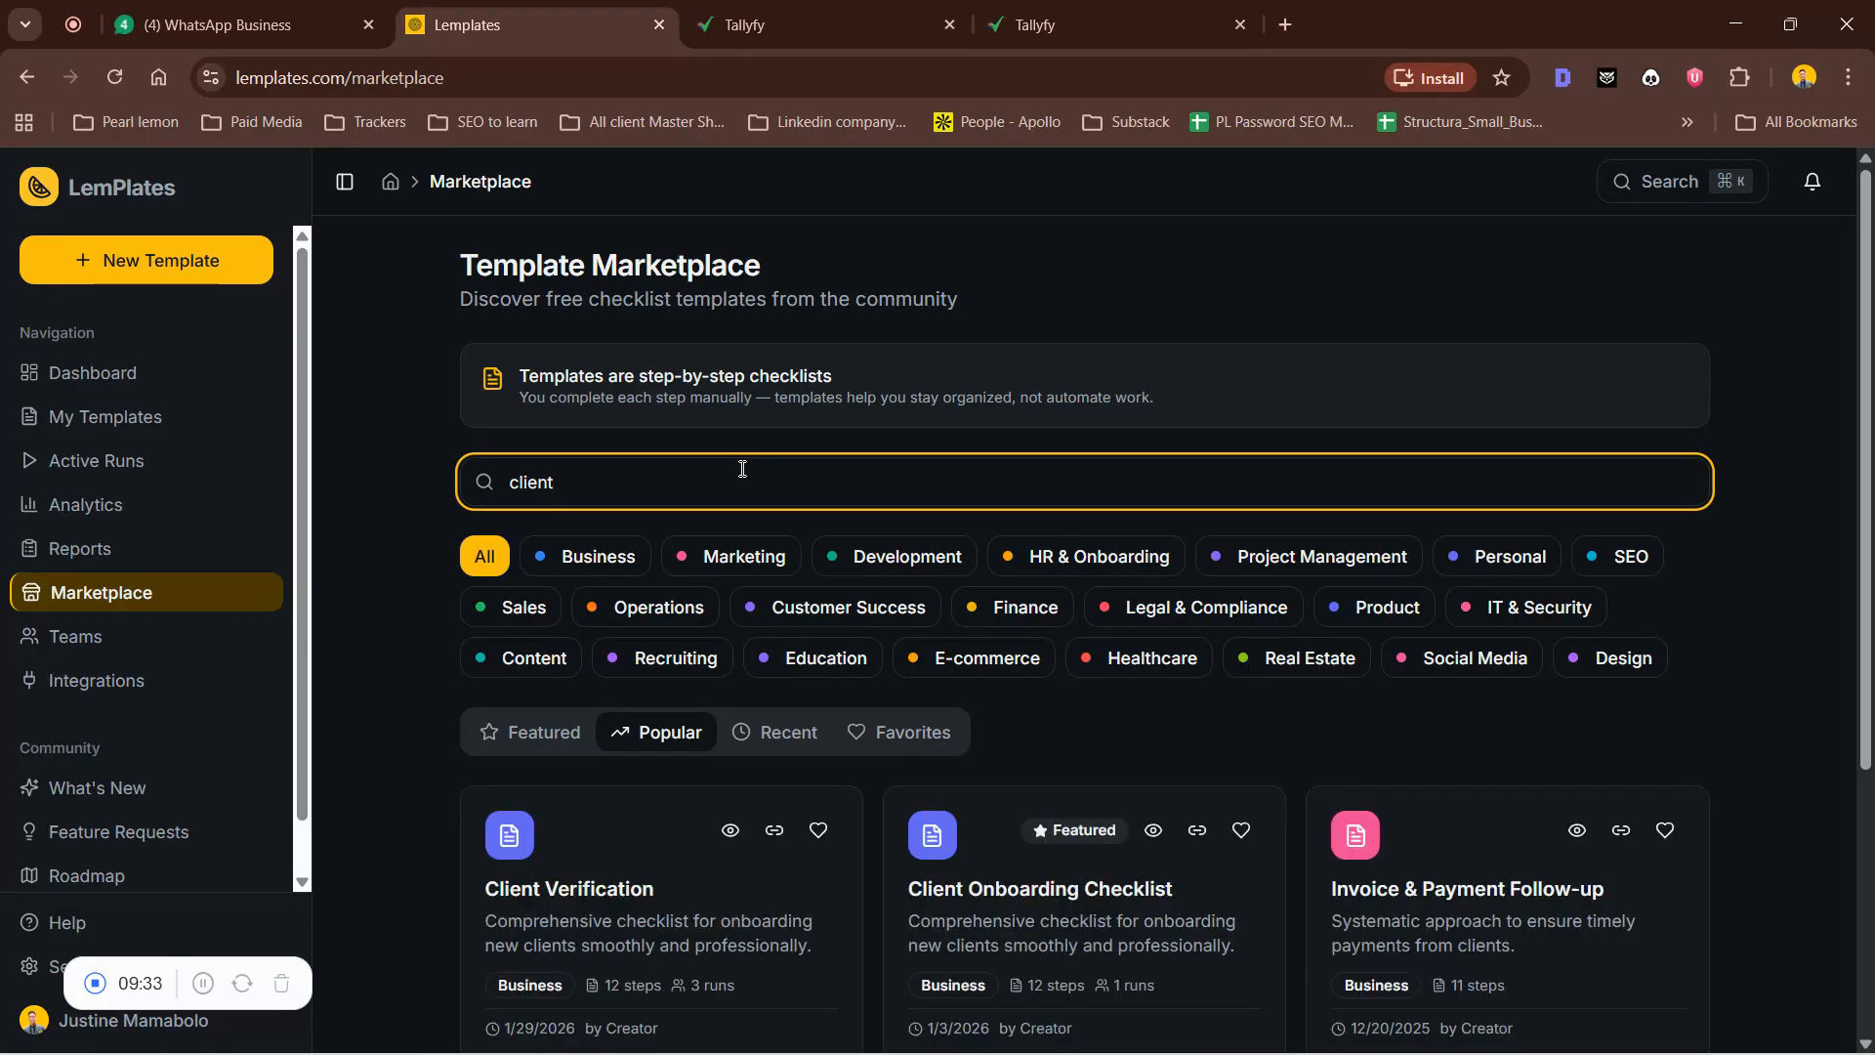
{"action": "left_click", "coordinate": [952, 889]}
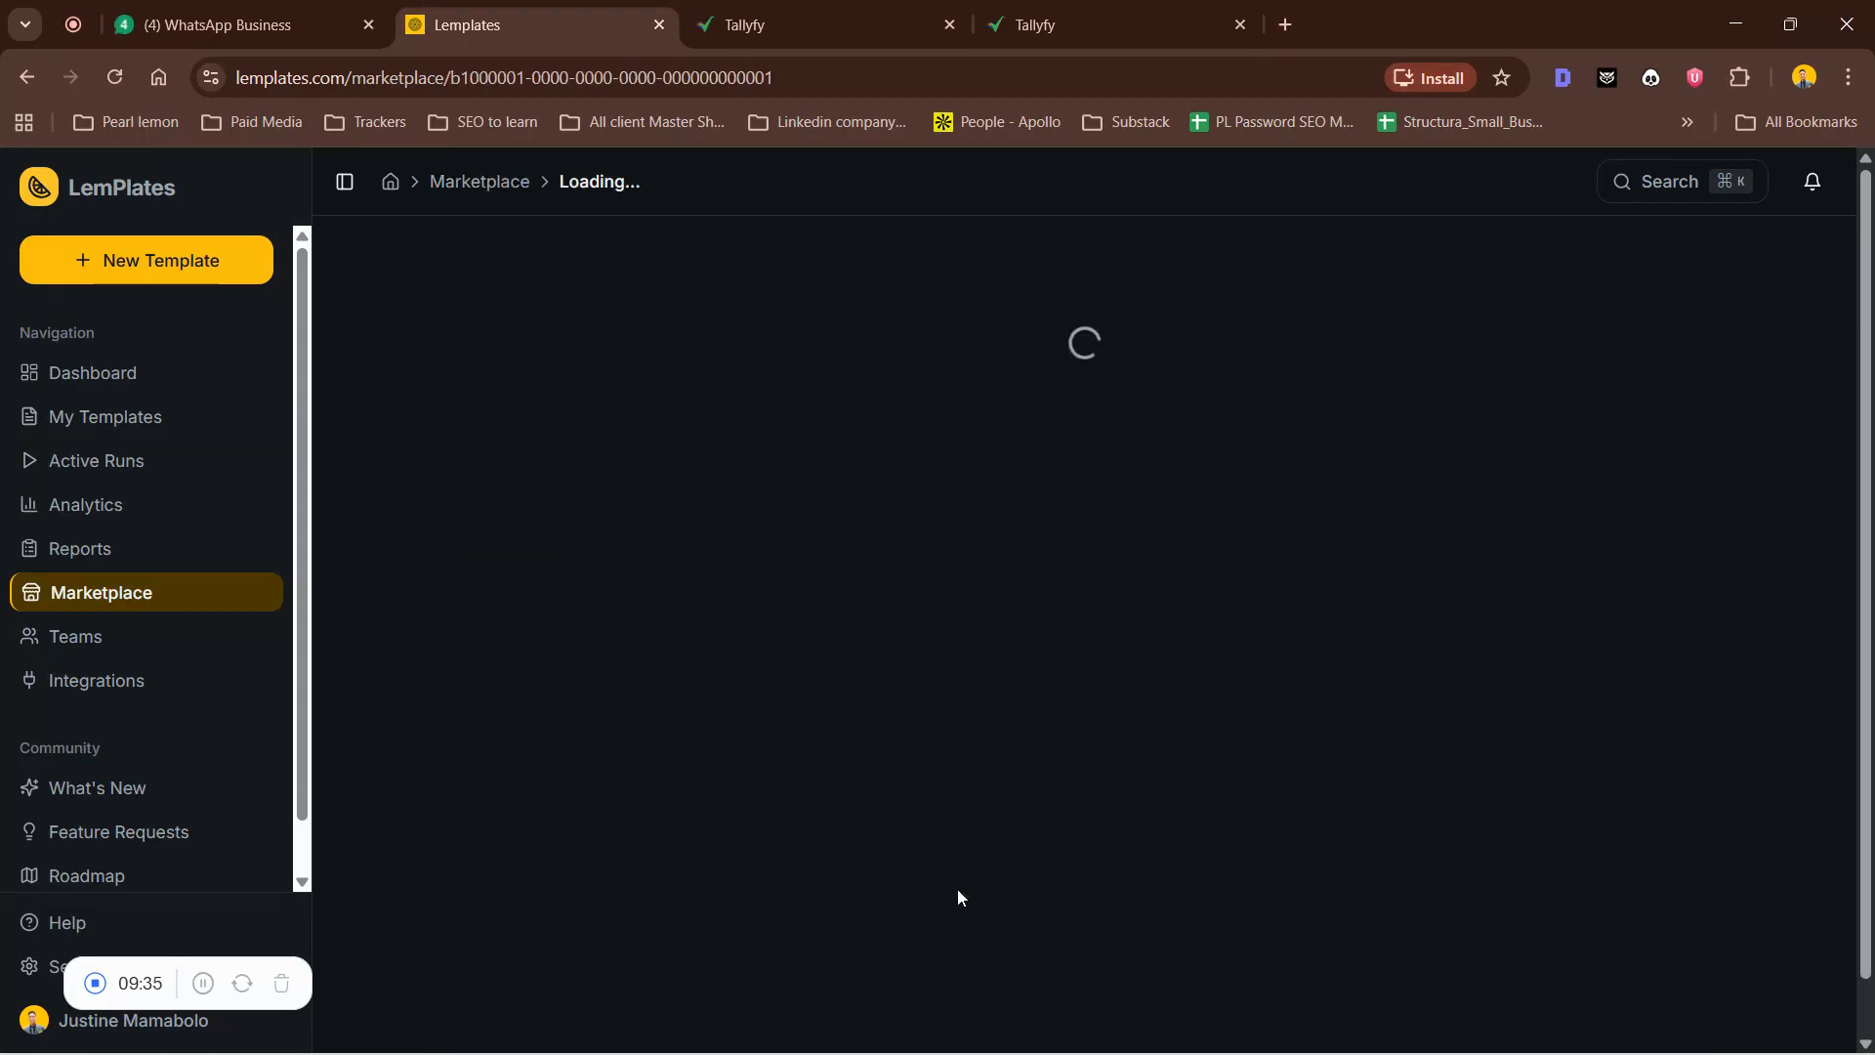
{"action": "left_click", "coordinate": [1530, 293]}
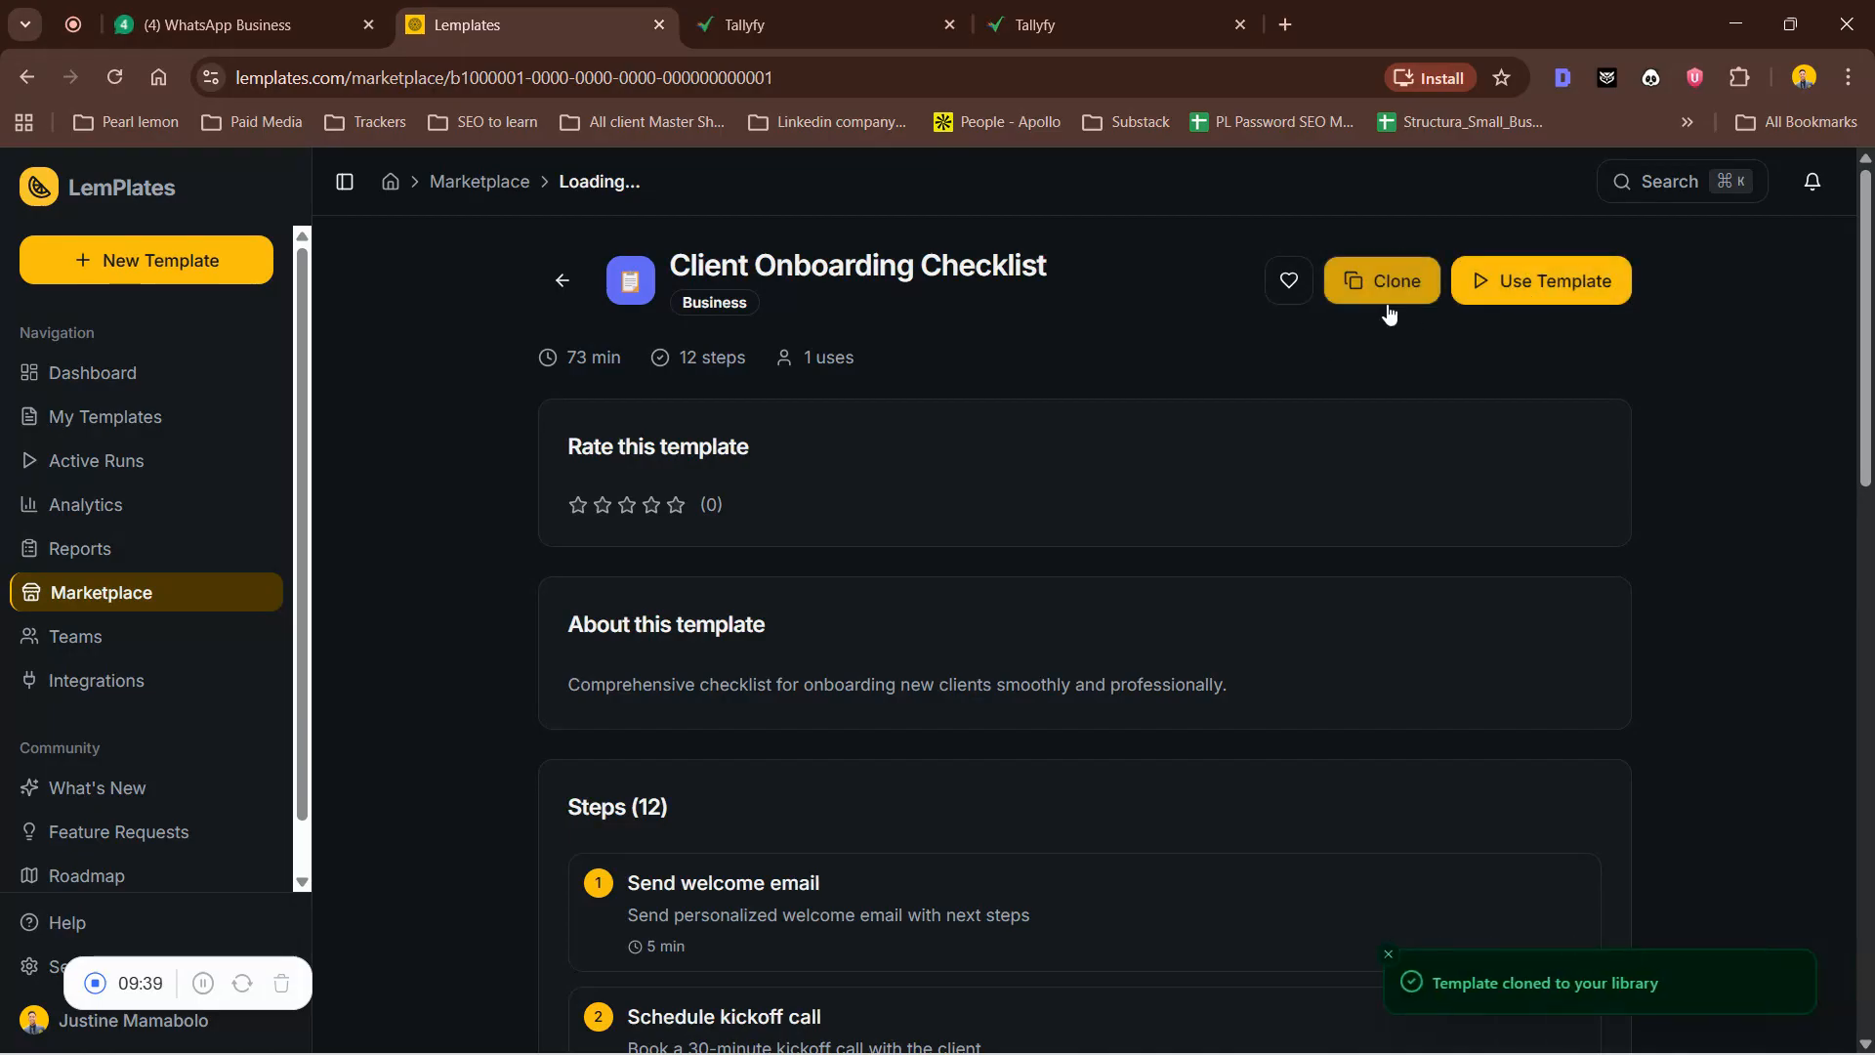
Open the personal Client Onboarding Checklist (Copy) template for editing and change its title to "Client Onboarding Checklist (Coca cola"
{"action": "left_click", "coordinate": [104, 418]}
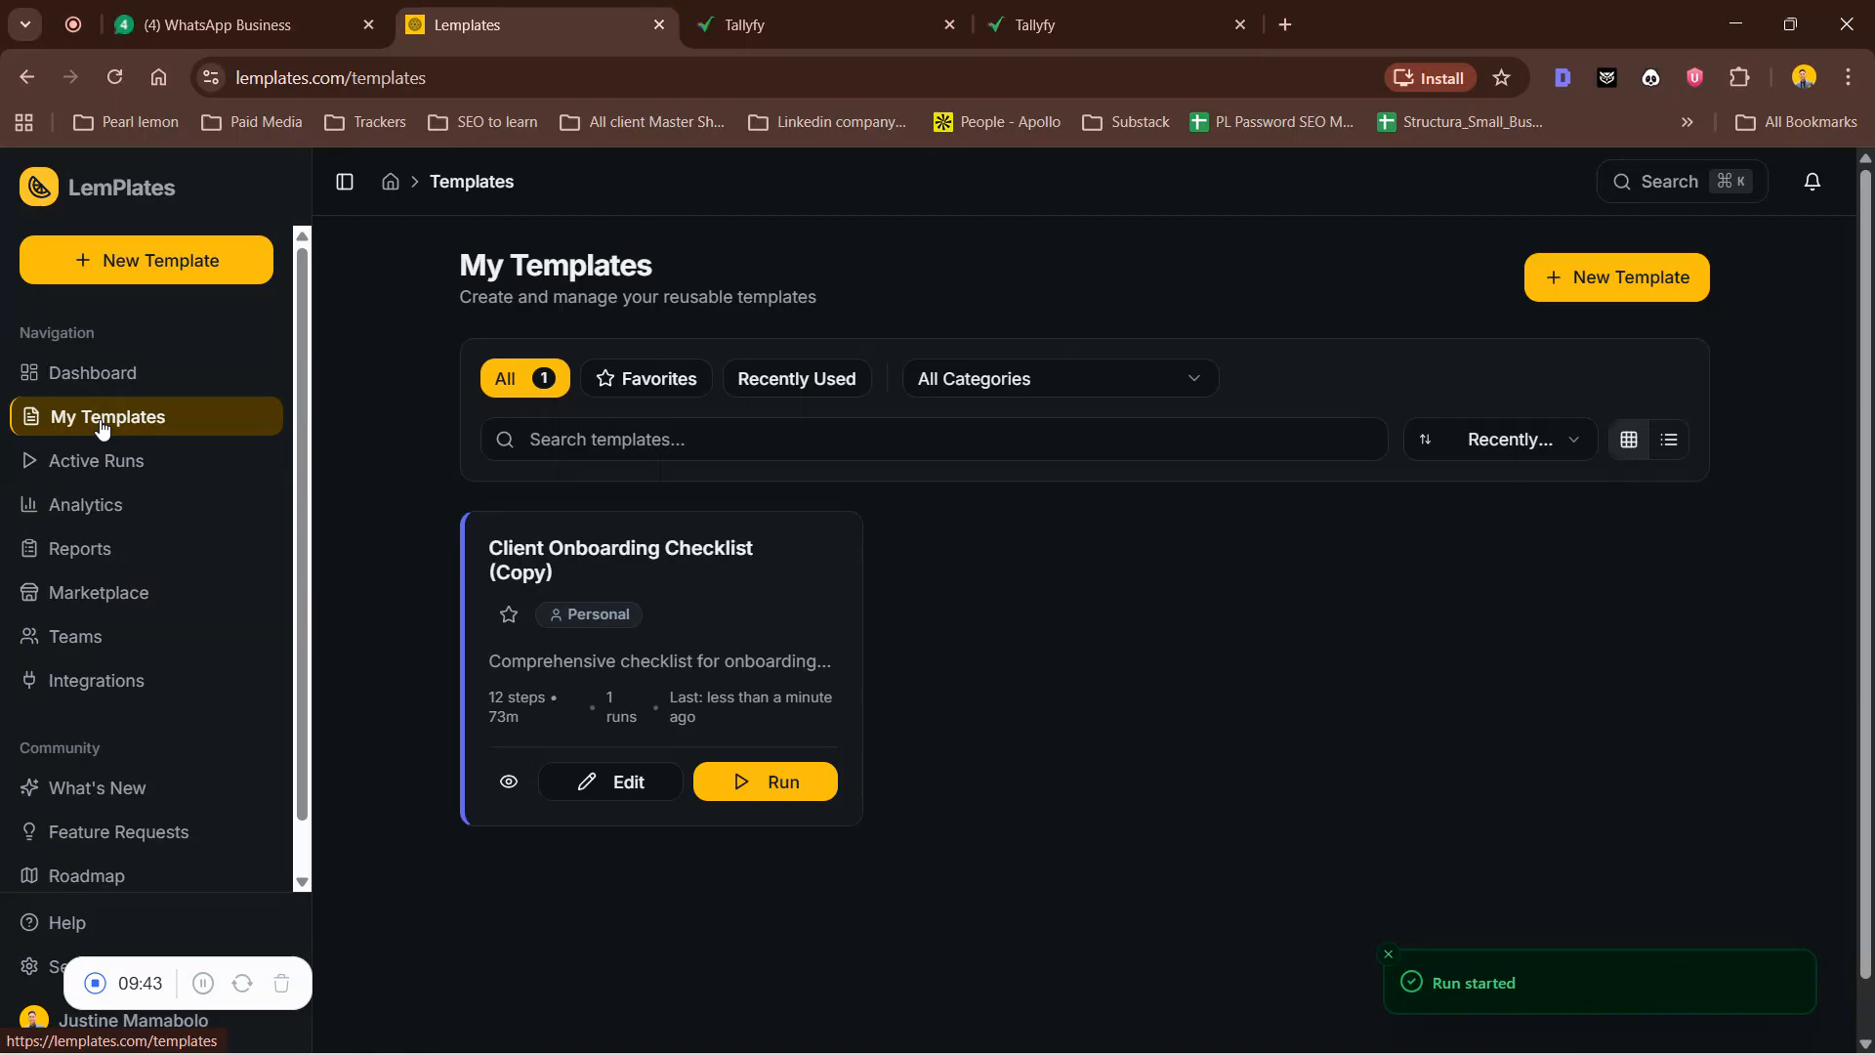
{"action": "left_click", "coordinate": [612, 781]}
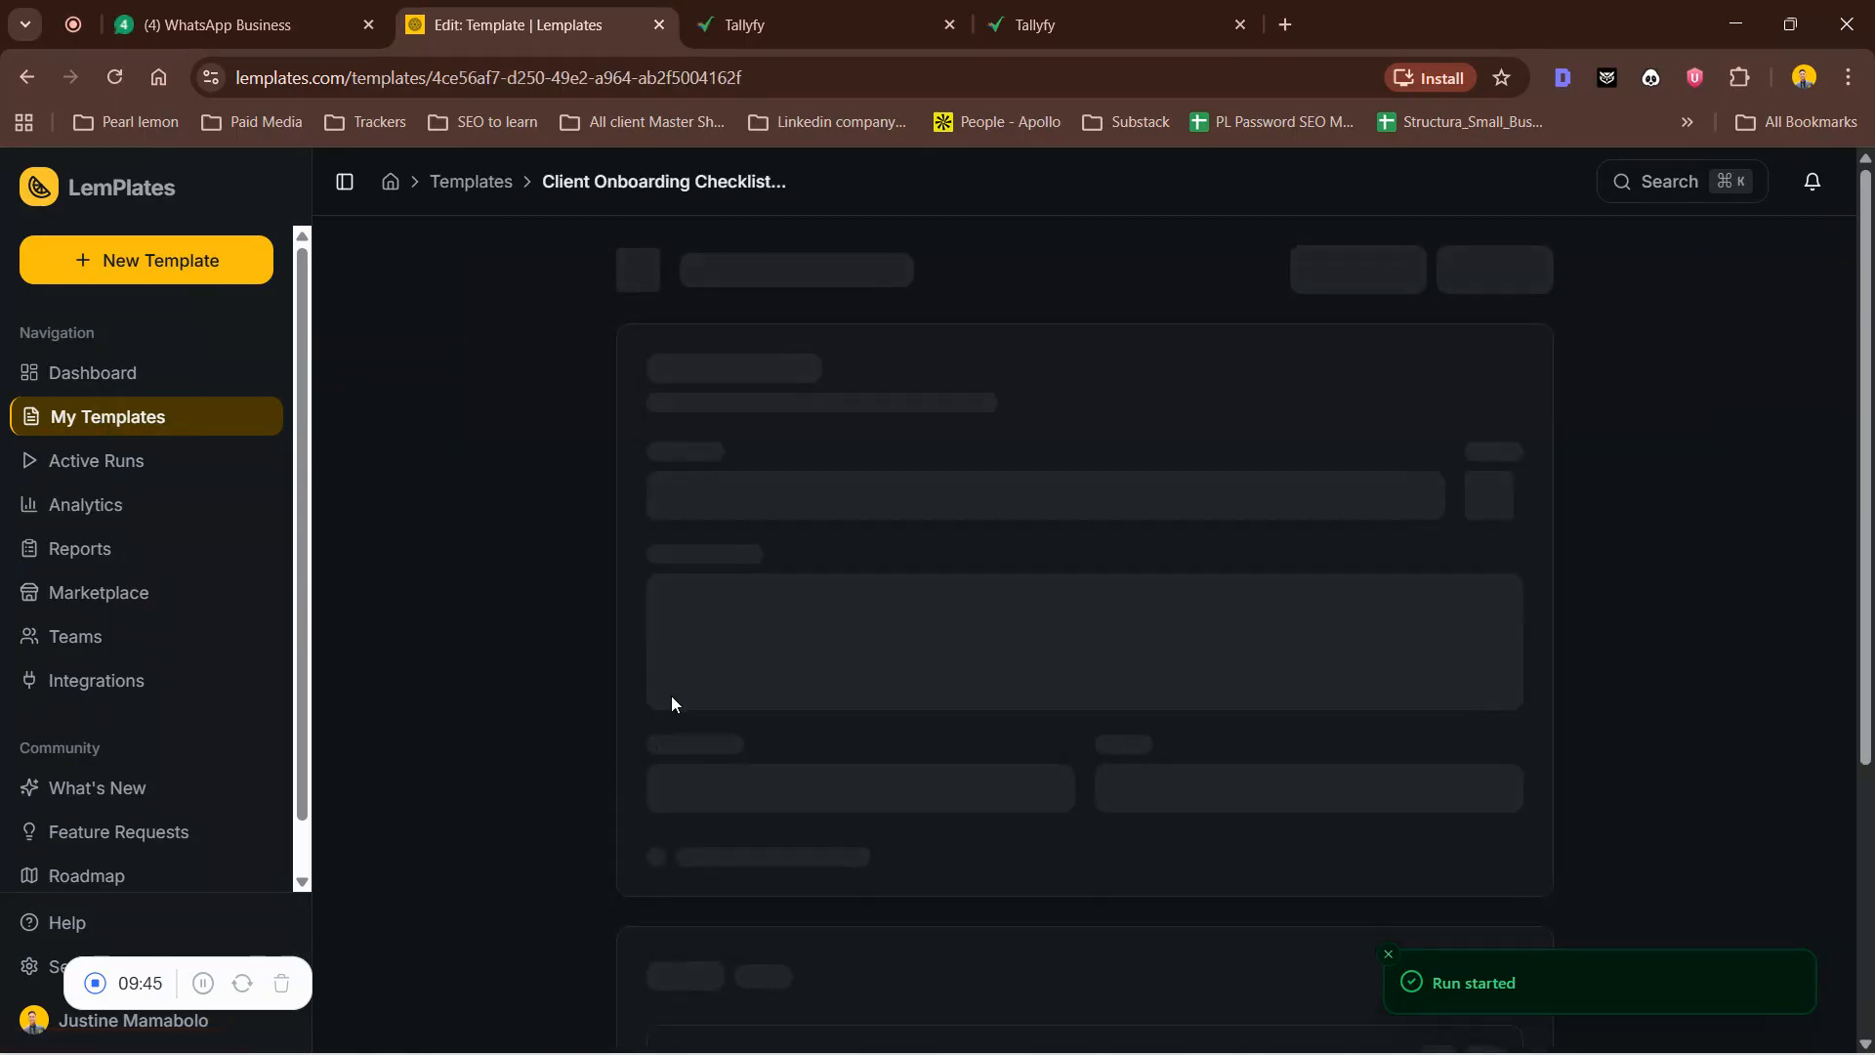
{"action": "left_click", "coordinate": [973, 516]}
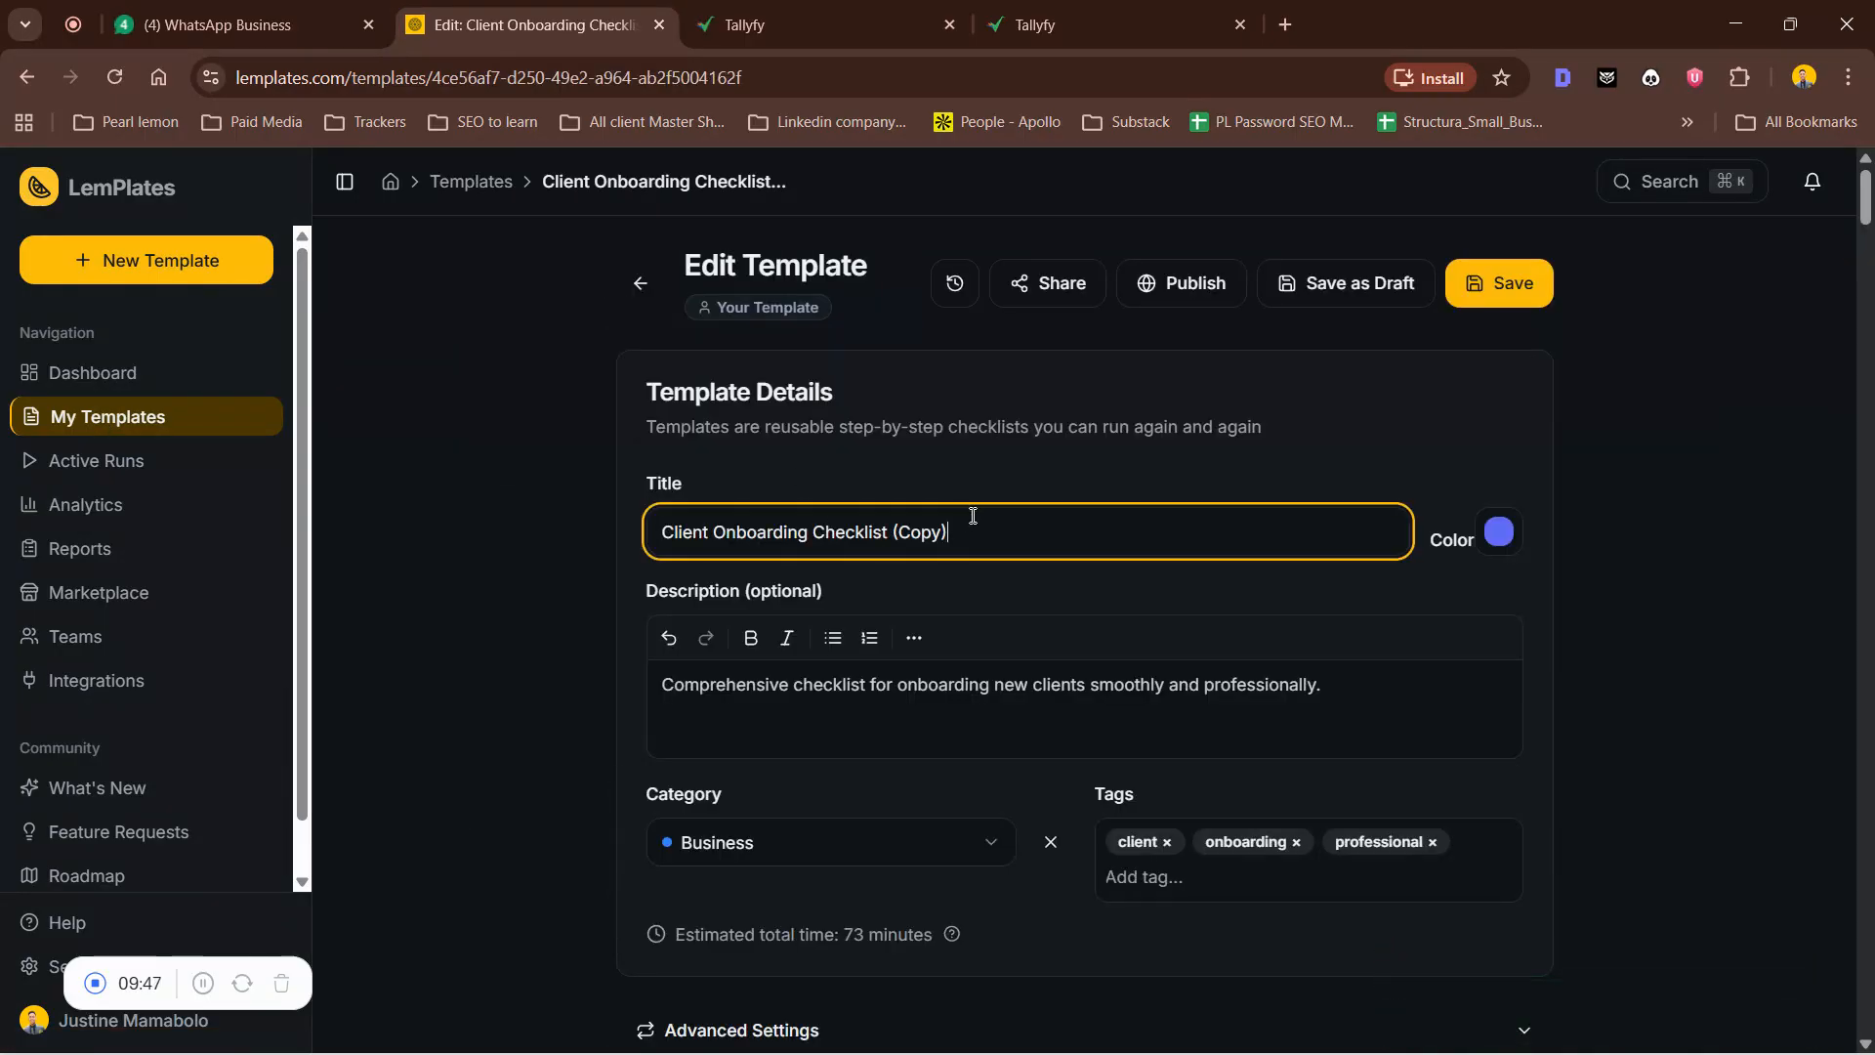
{"action": "key", "text": "BackSpace"}
{"action": "key", "text": "BackSpace"}
{"action": "key", "text": "BackSpace"}
{"action": "type", "text": "ola"}
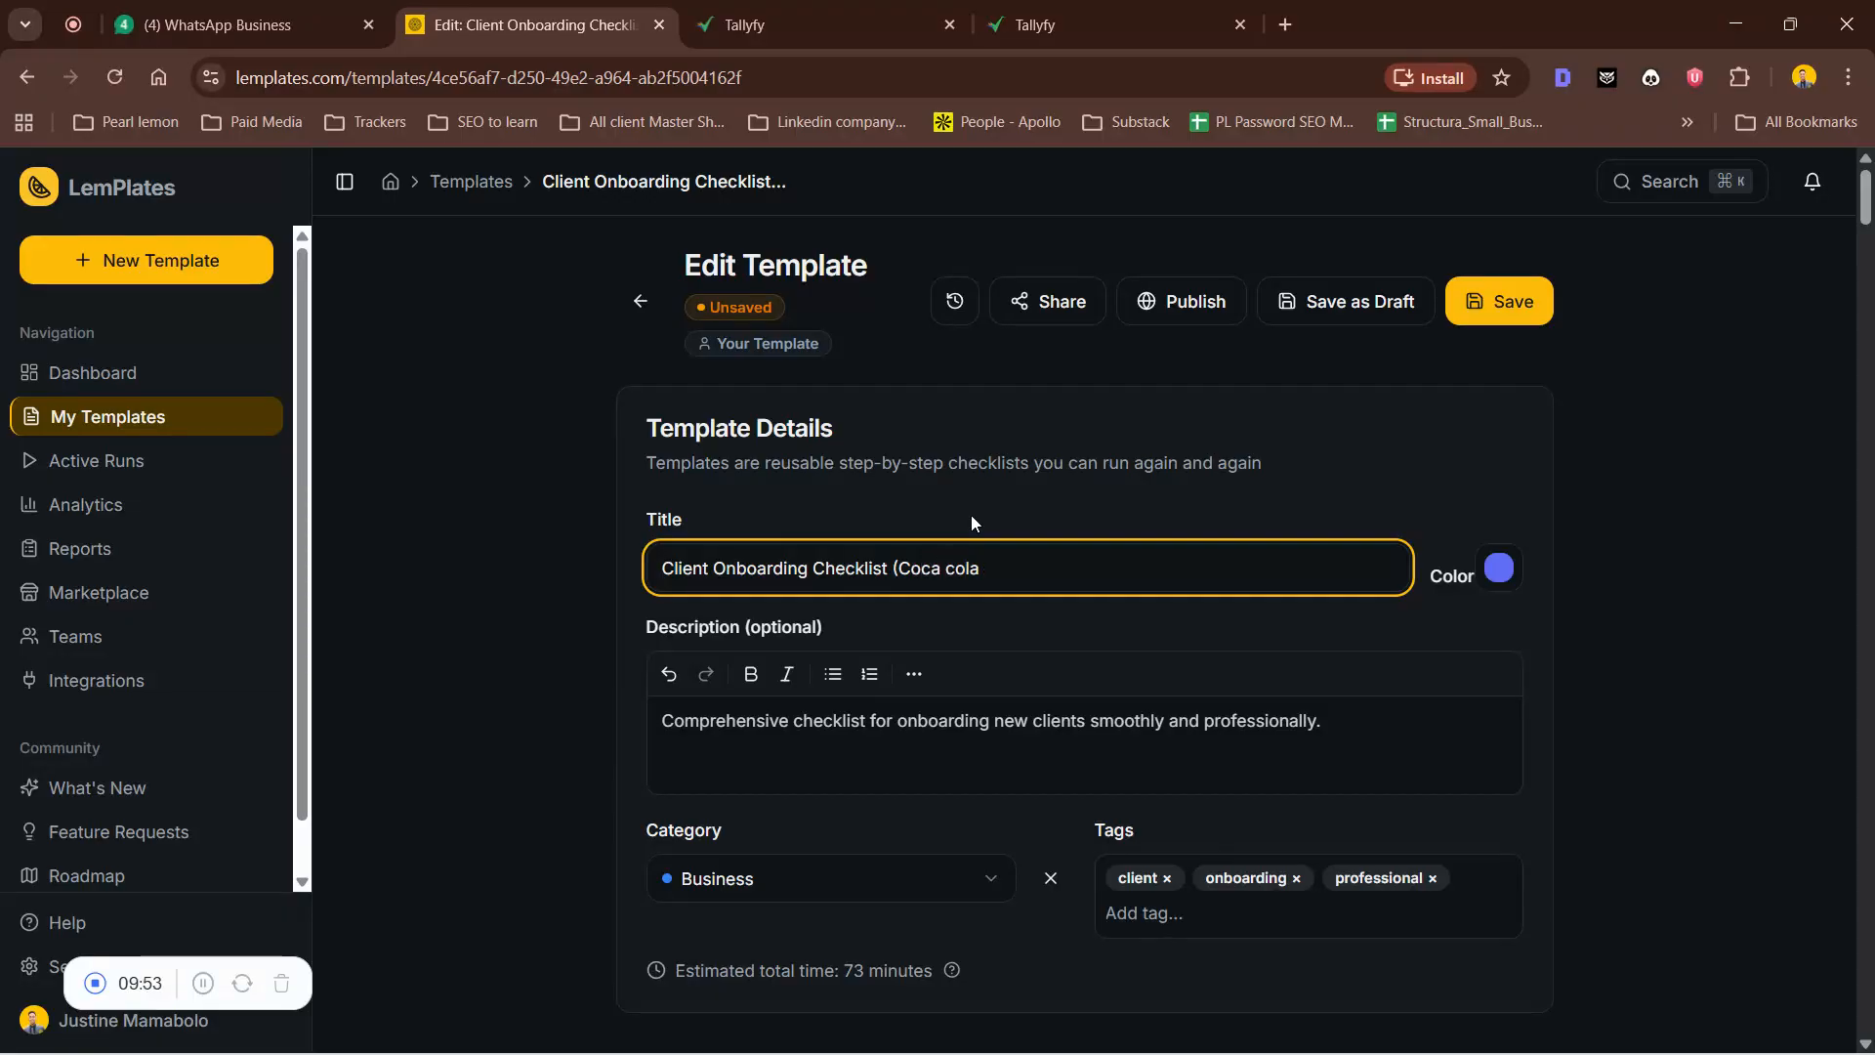
Review the first four steps of the onboarding checklist, from Send welcome email to Collect brand assets
{"action": "scroll", "coordinate": [976, 517], "scroll_direction": "down", "scroll_amount": 14}
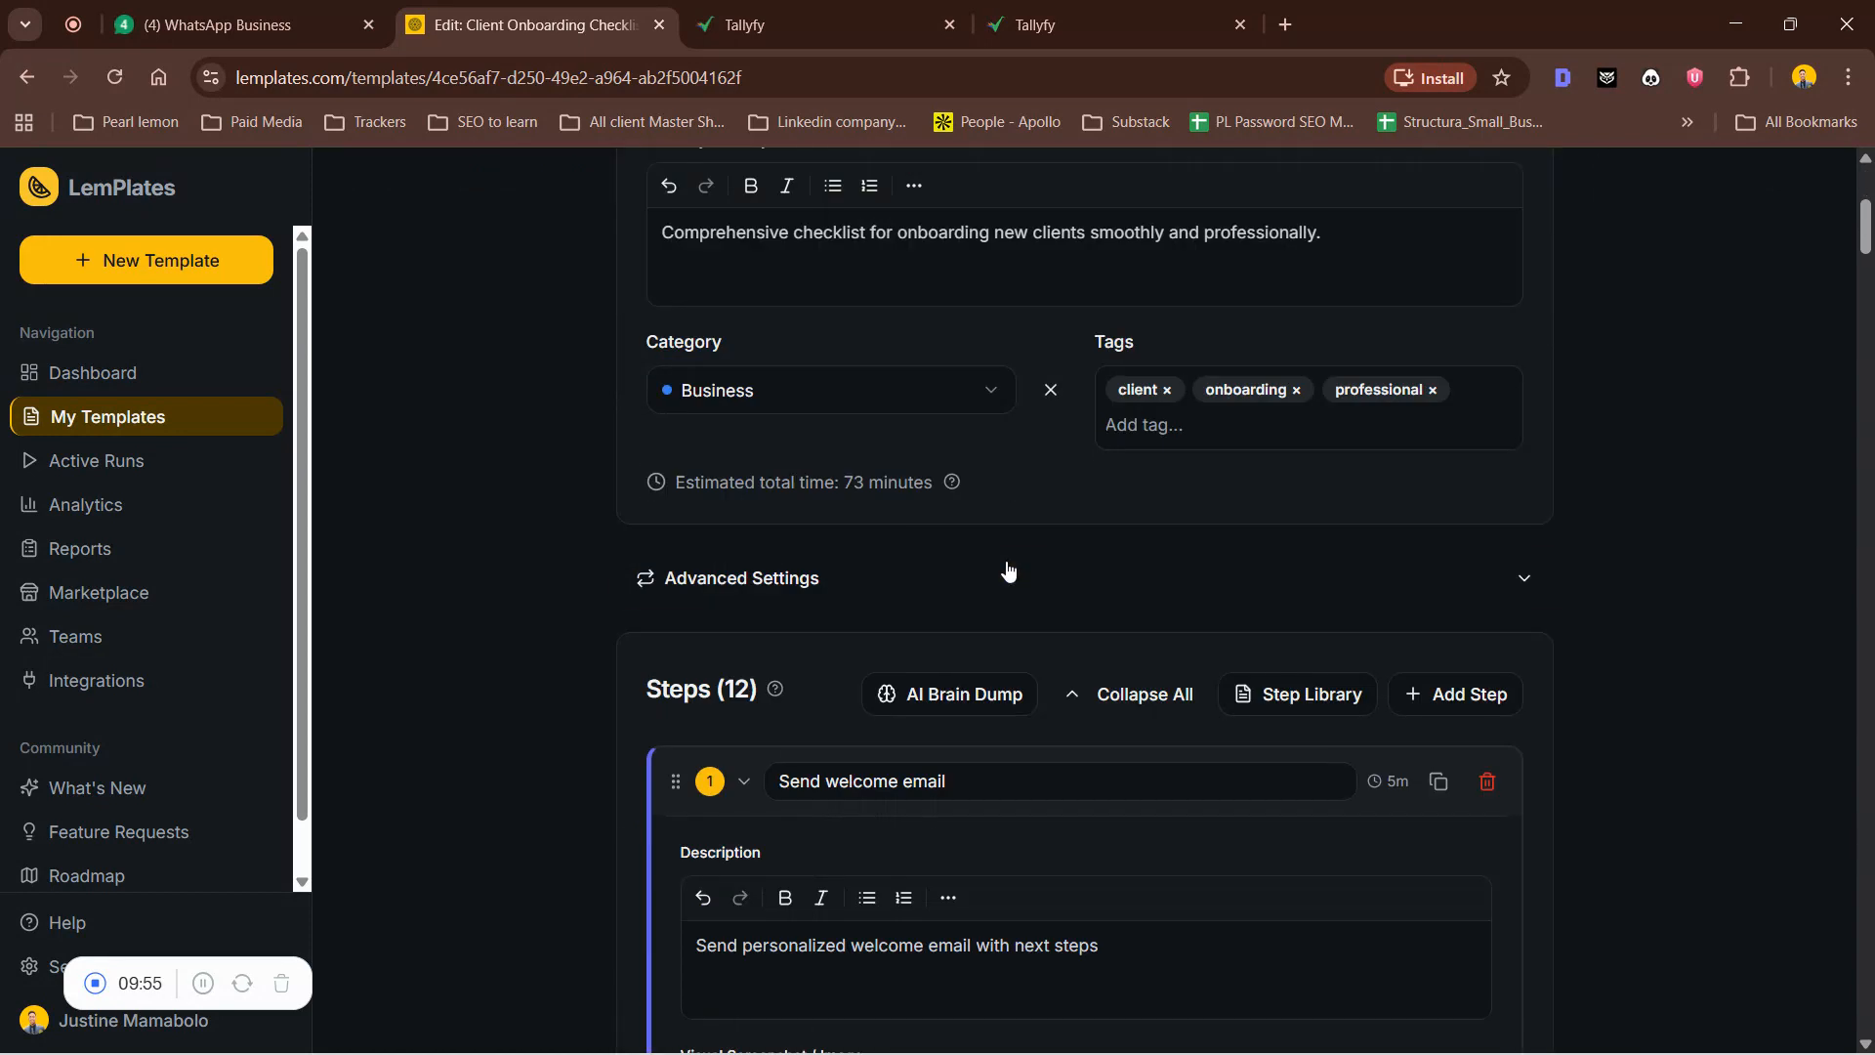
{"action": "scroll", "coordinate": [966, 391], "scroll_direction": "down", "scroll_amount": 5}
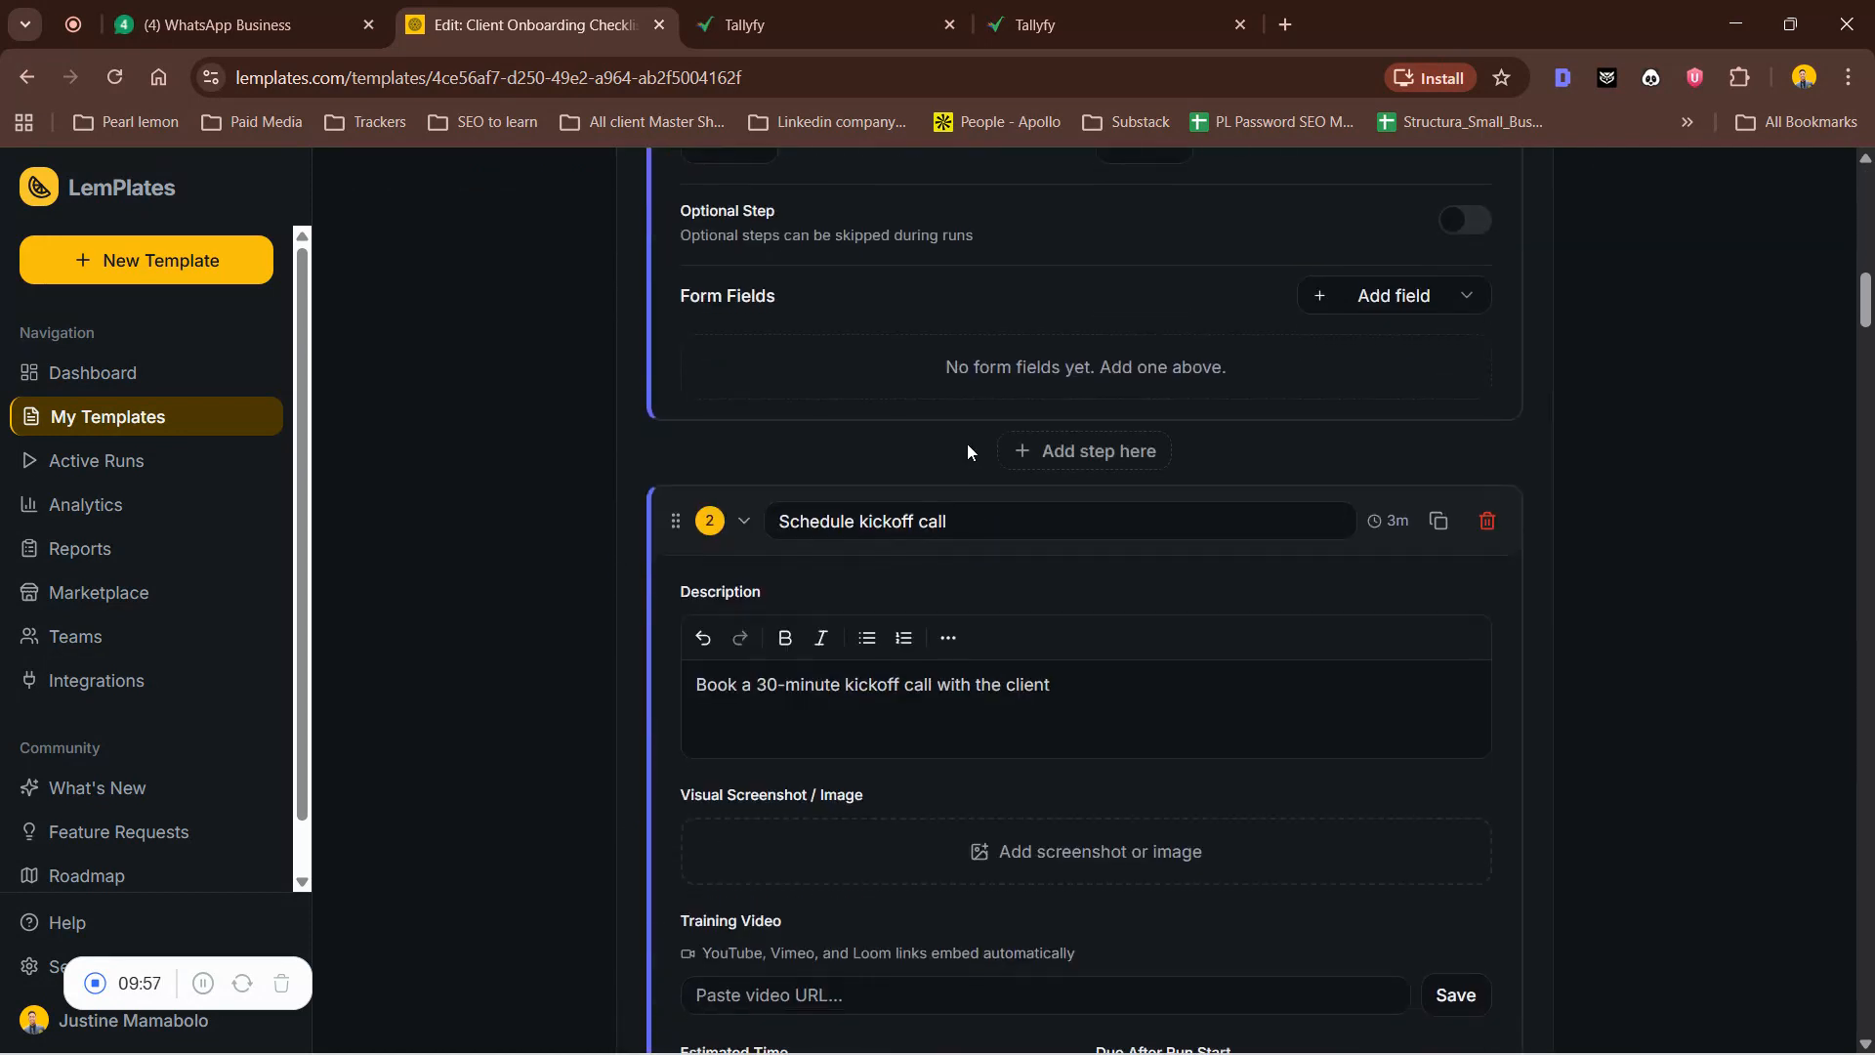
{"action": "scroll", "coordinate": [969, 451], "scroll_direction": "up", "scroll_amount": 12}
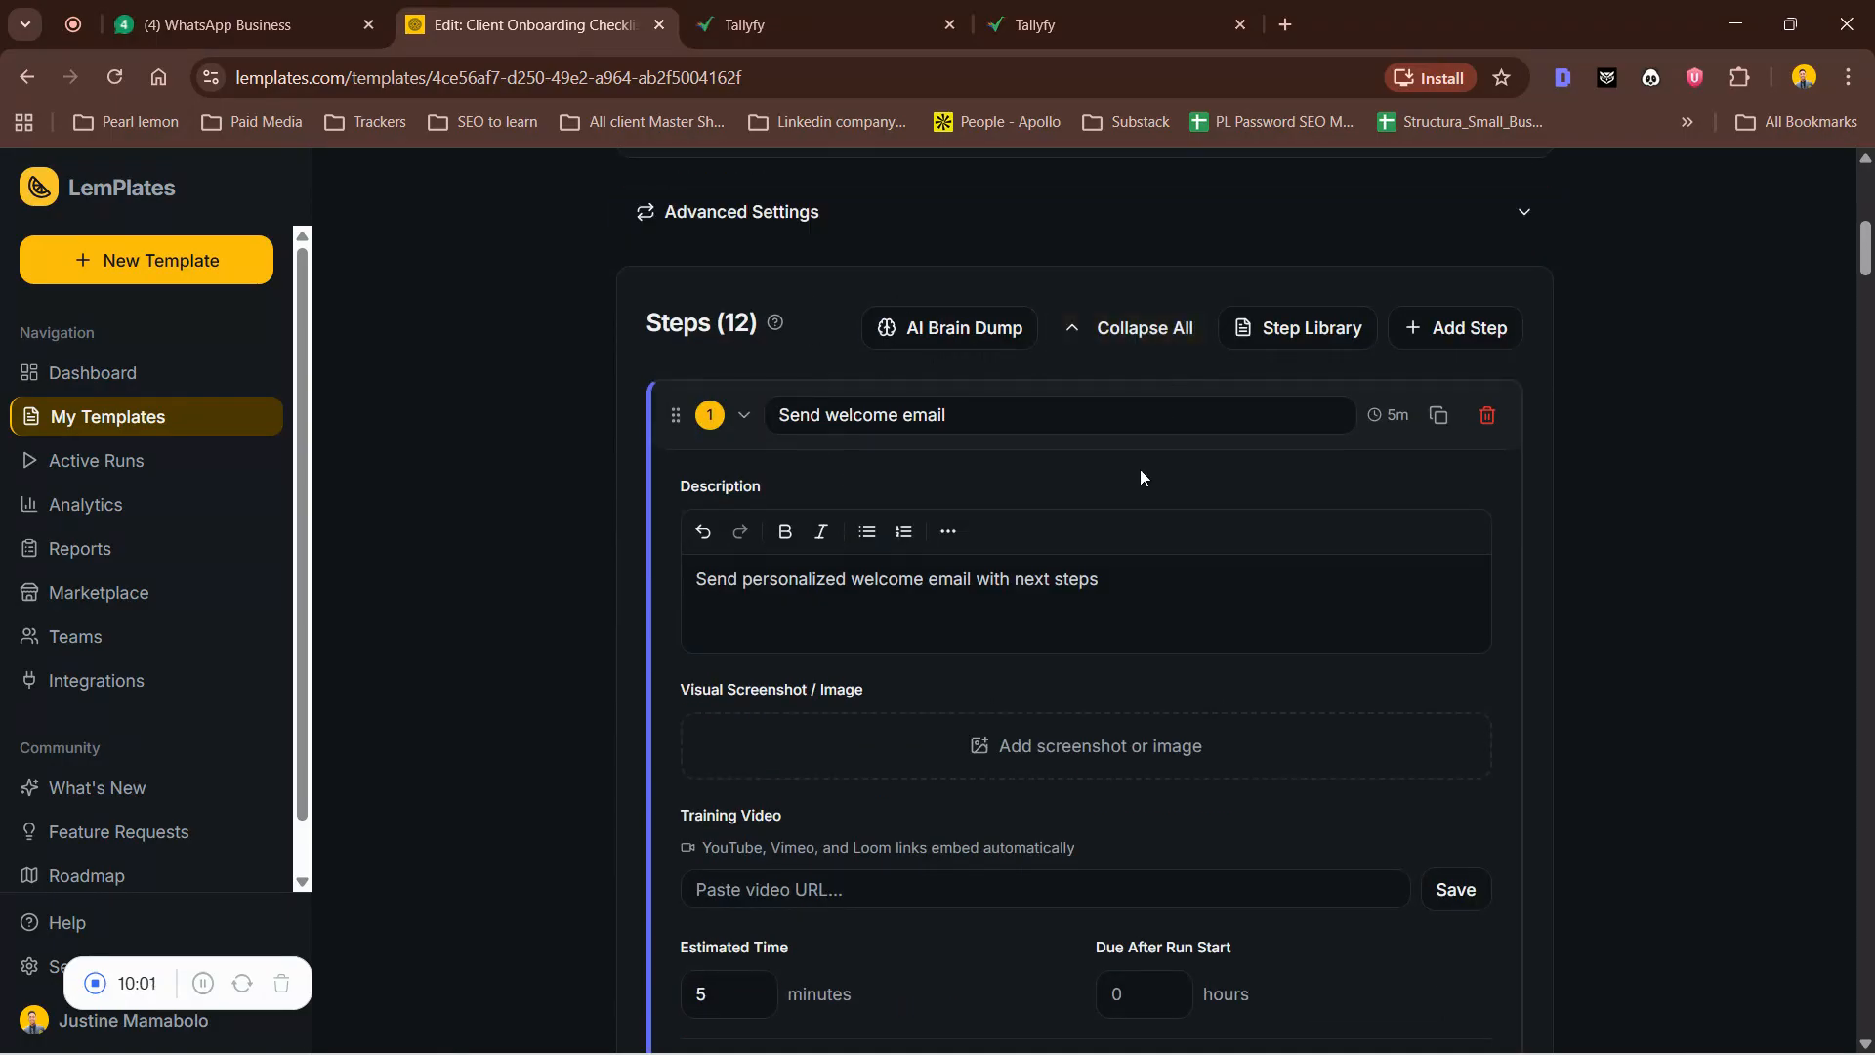
{"action": "scroll", "coordinate": [1153, 644], "scroll_direction": "down", "scroll_amount": 10}
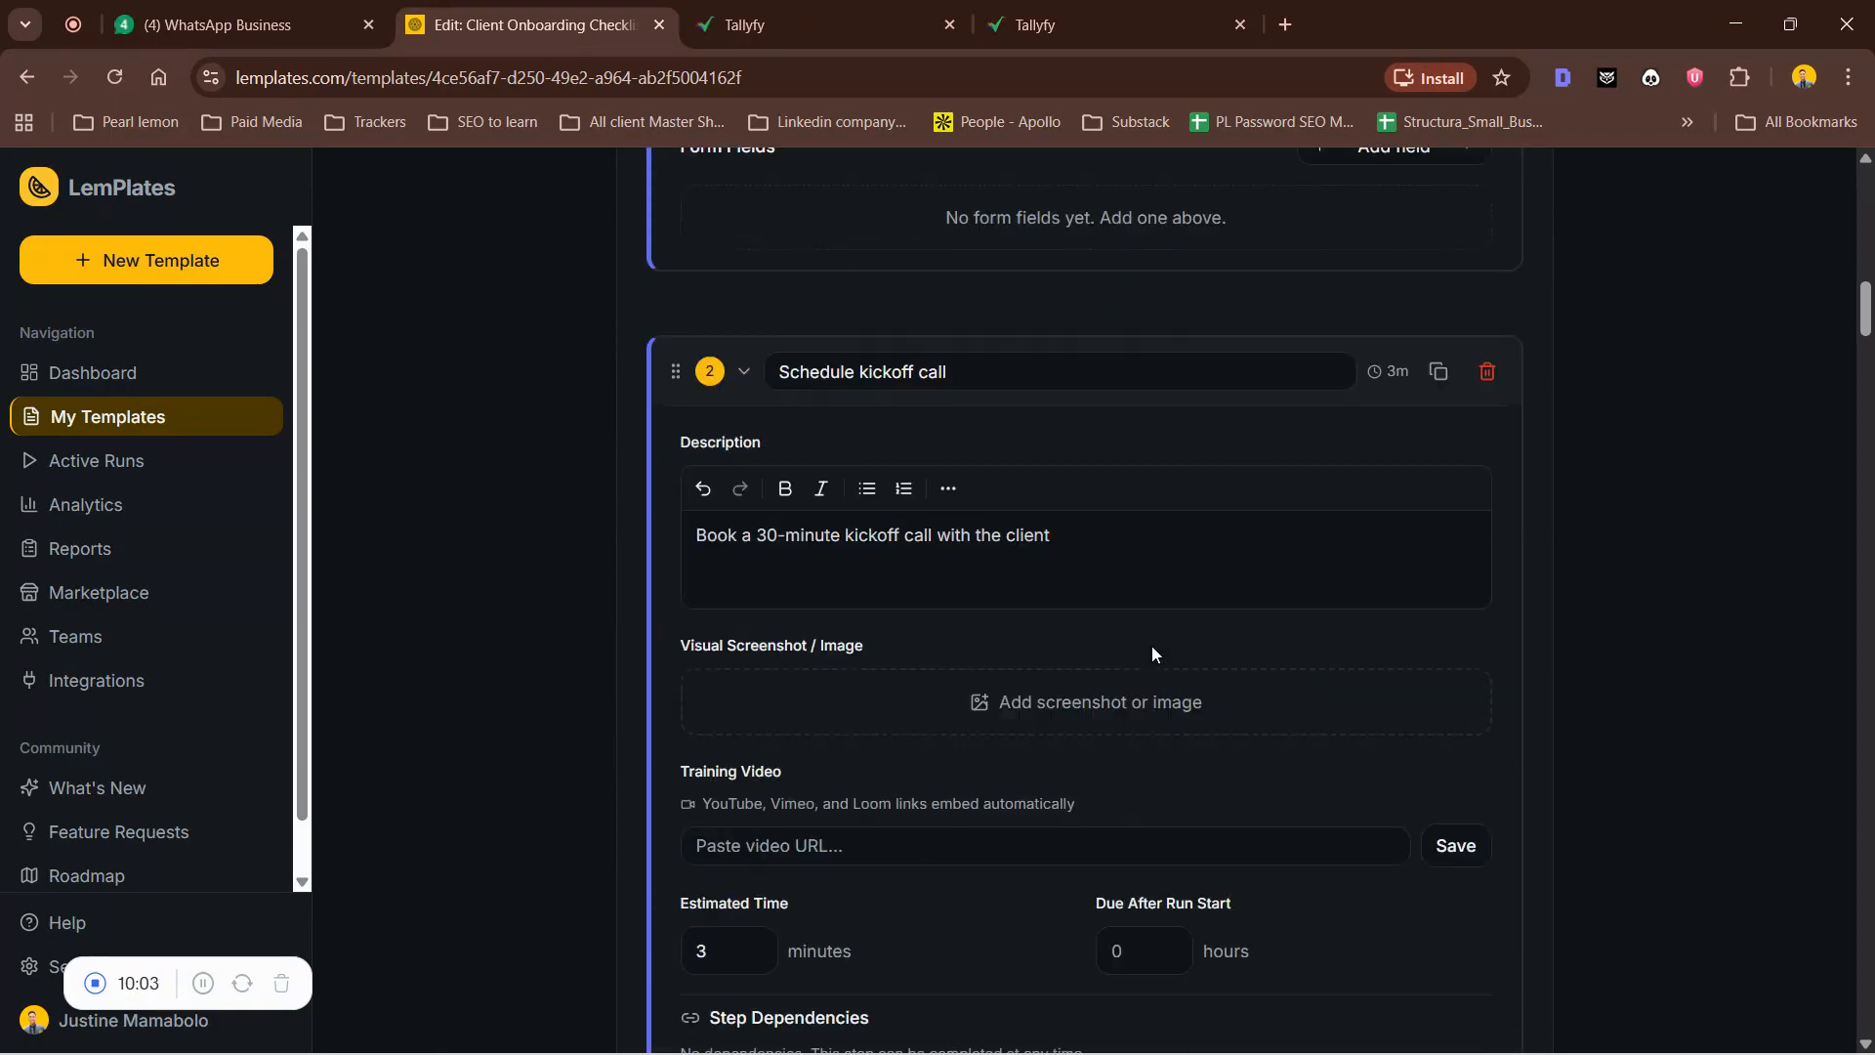
{"action": "scroll", "coordinate": [1141, 629], "scroll_direction": "down", "scroll_amount": 10}
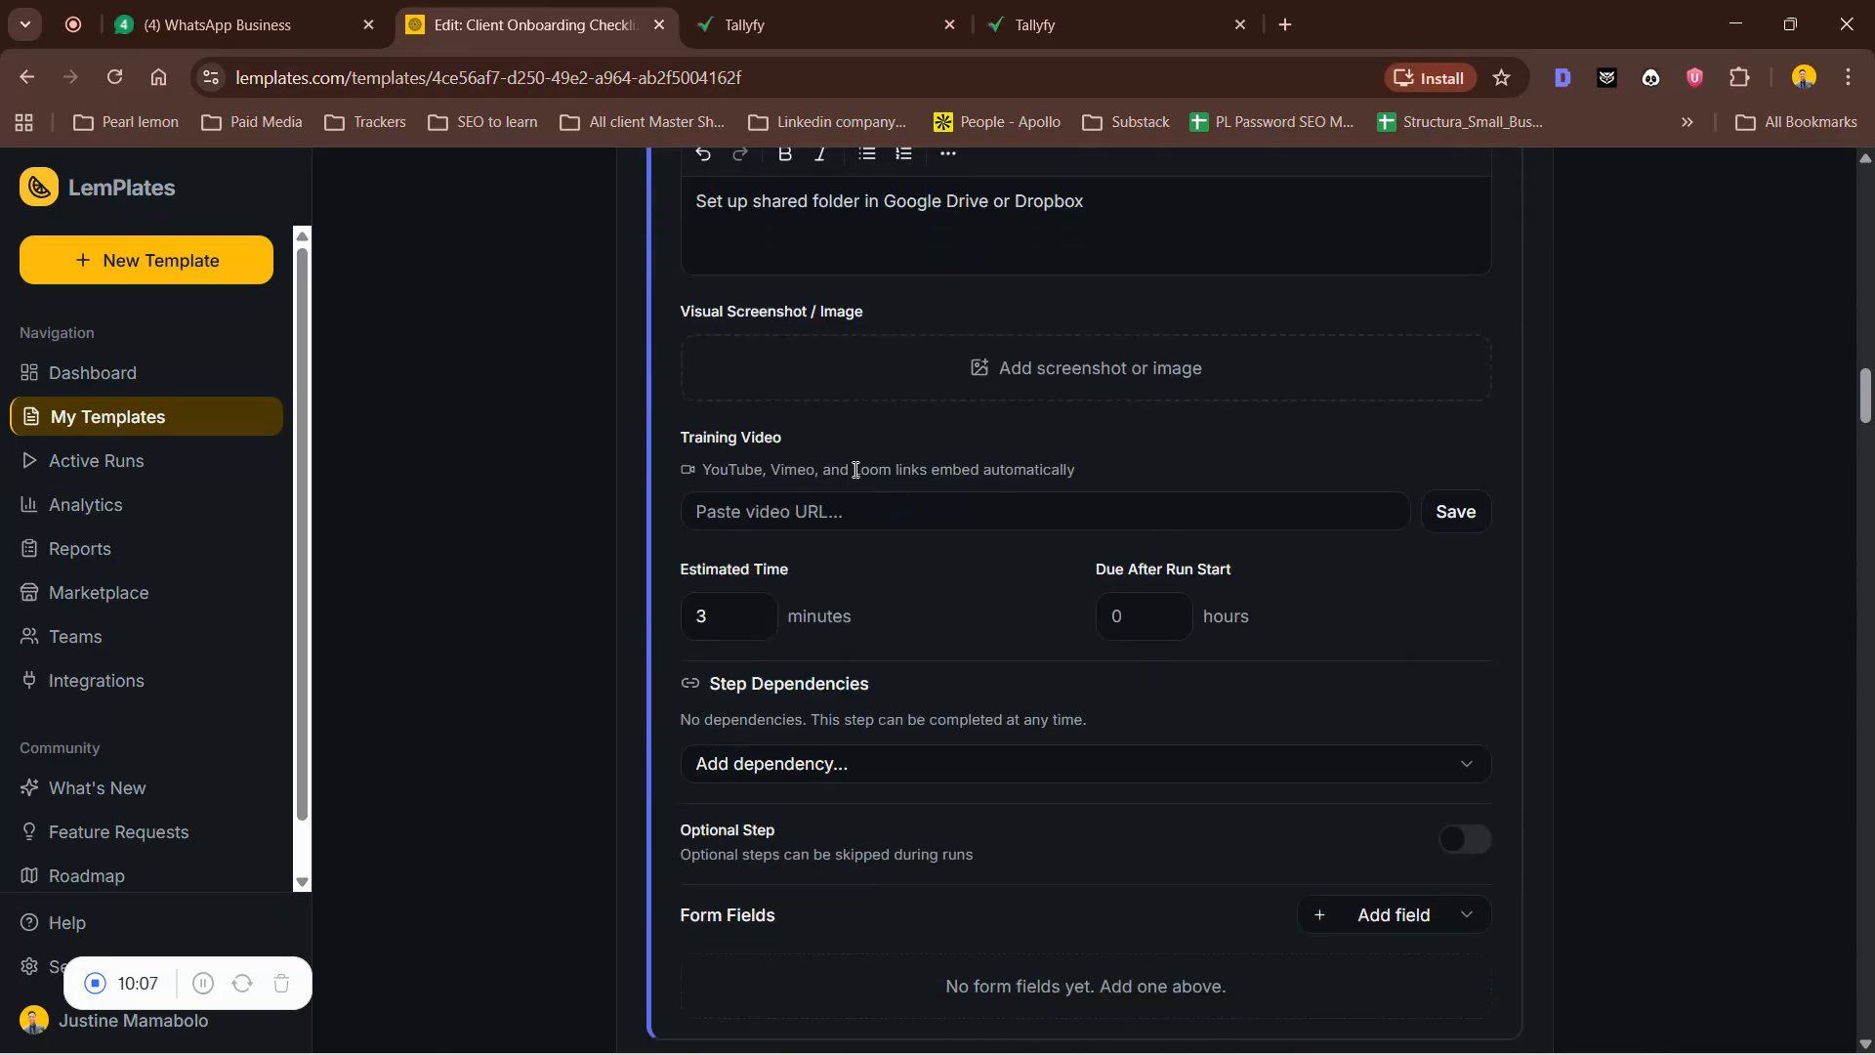
{"action": "scroll", "coordinate": [1041, 513], "scroll_direction": "down", "scroll_amount": 5}
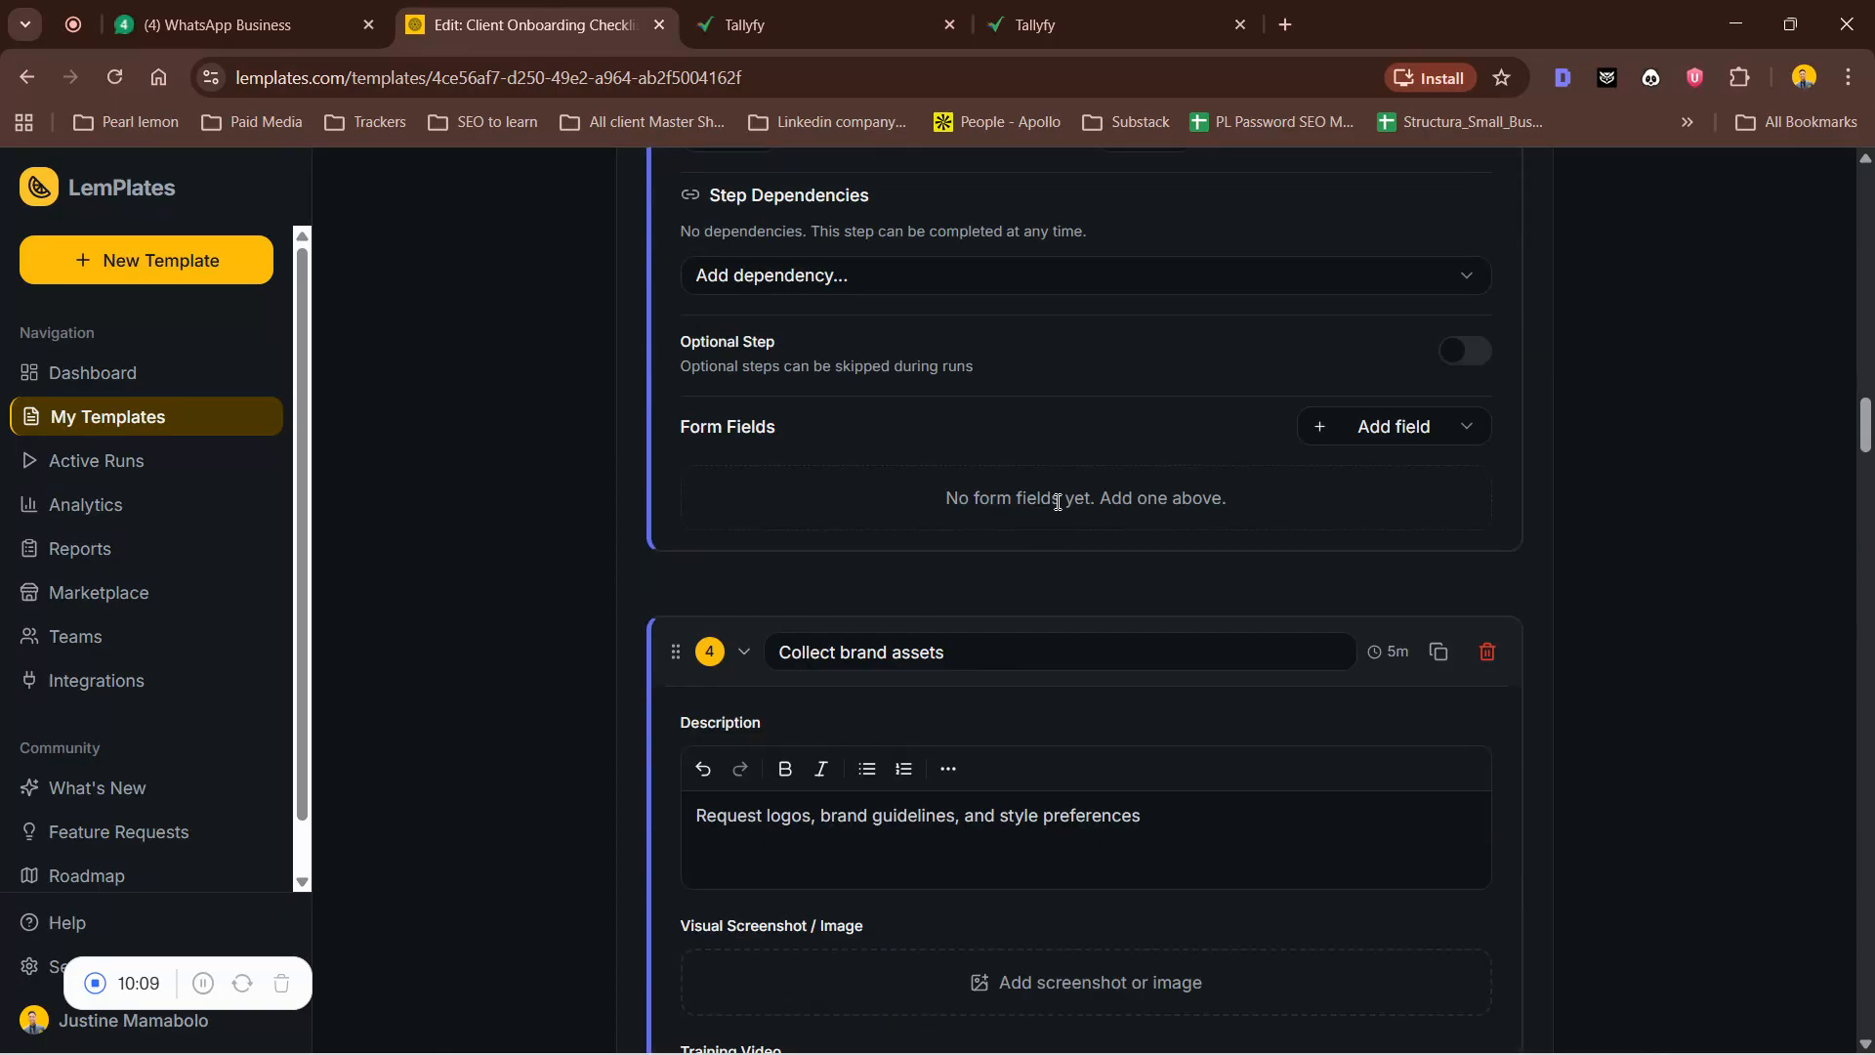
{"action": "scroll", "coordinate": [983, 224], "scroll_direction": "up", "scroll_amount": 5}
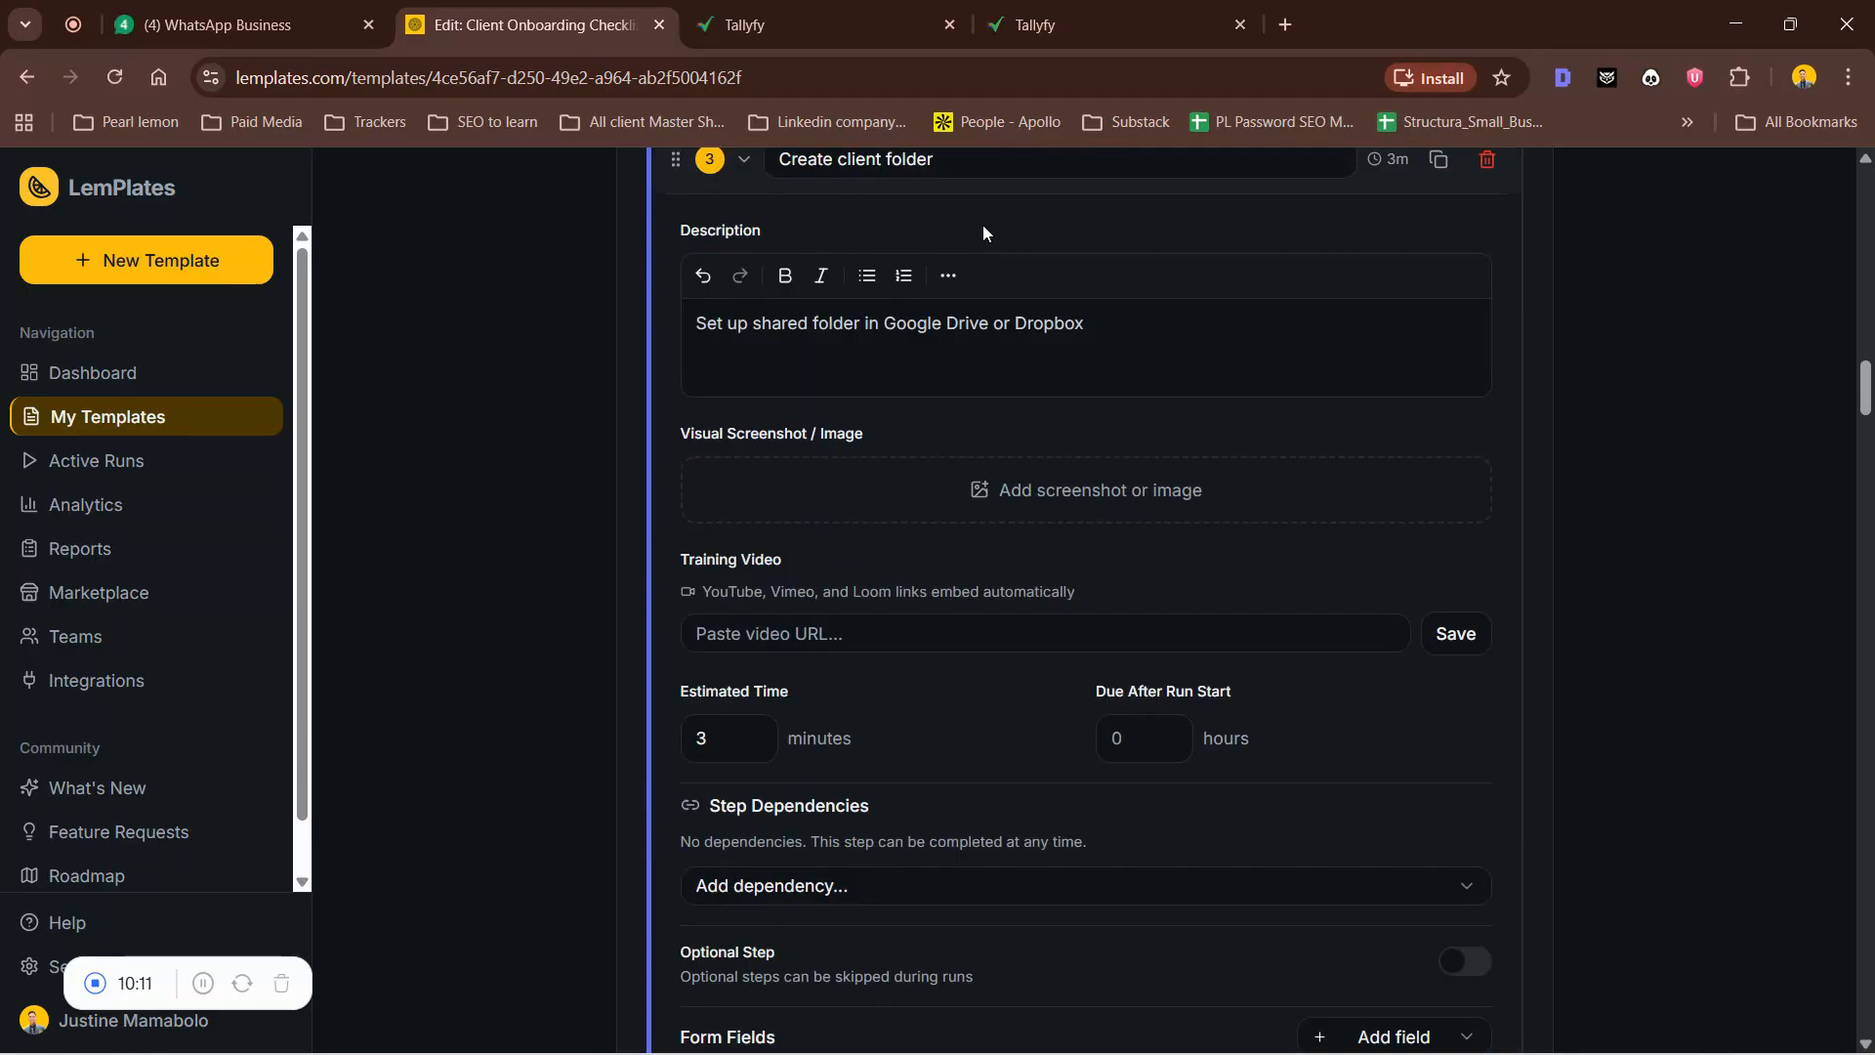
Examine the Create client folder step's description, training video, dependency choices and available form field types
{"action": "left_click", "coordinate": [829, 327]}
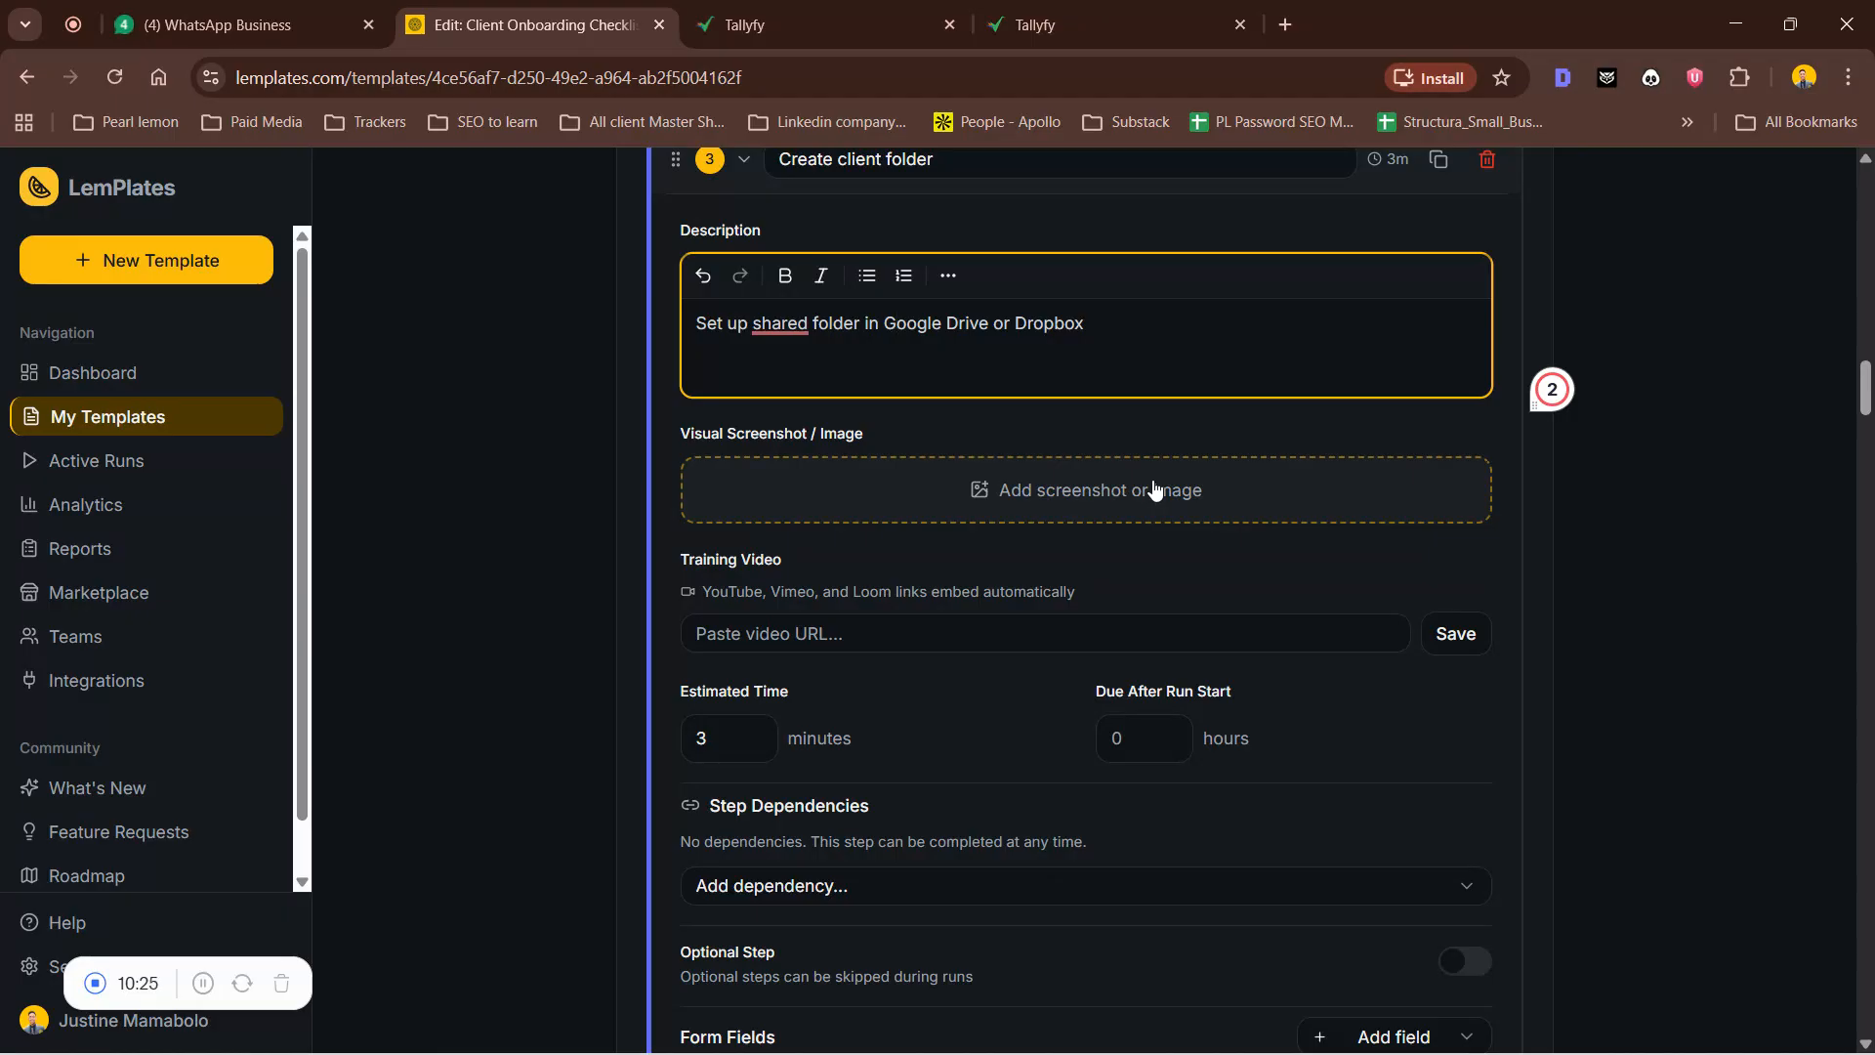
{"action": "scroll", "coordinate": [1088, 532], "scroll_direction": "down", "scroll_amount": 1}
{"action": "left_click", "coordinate": [1011, 509]}
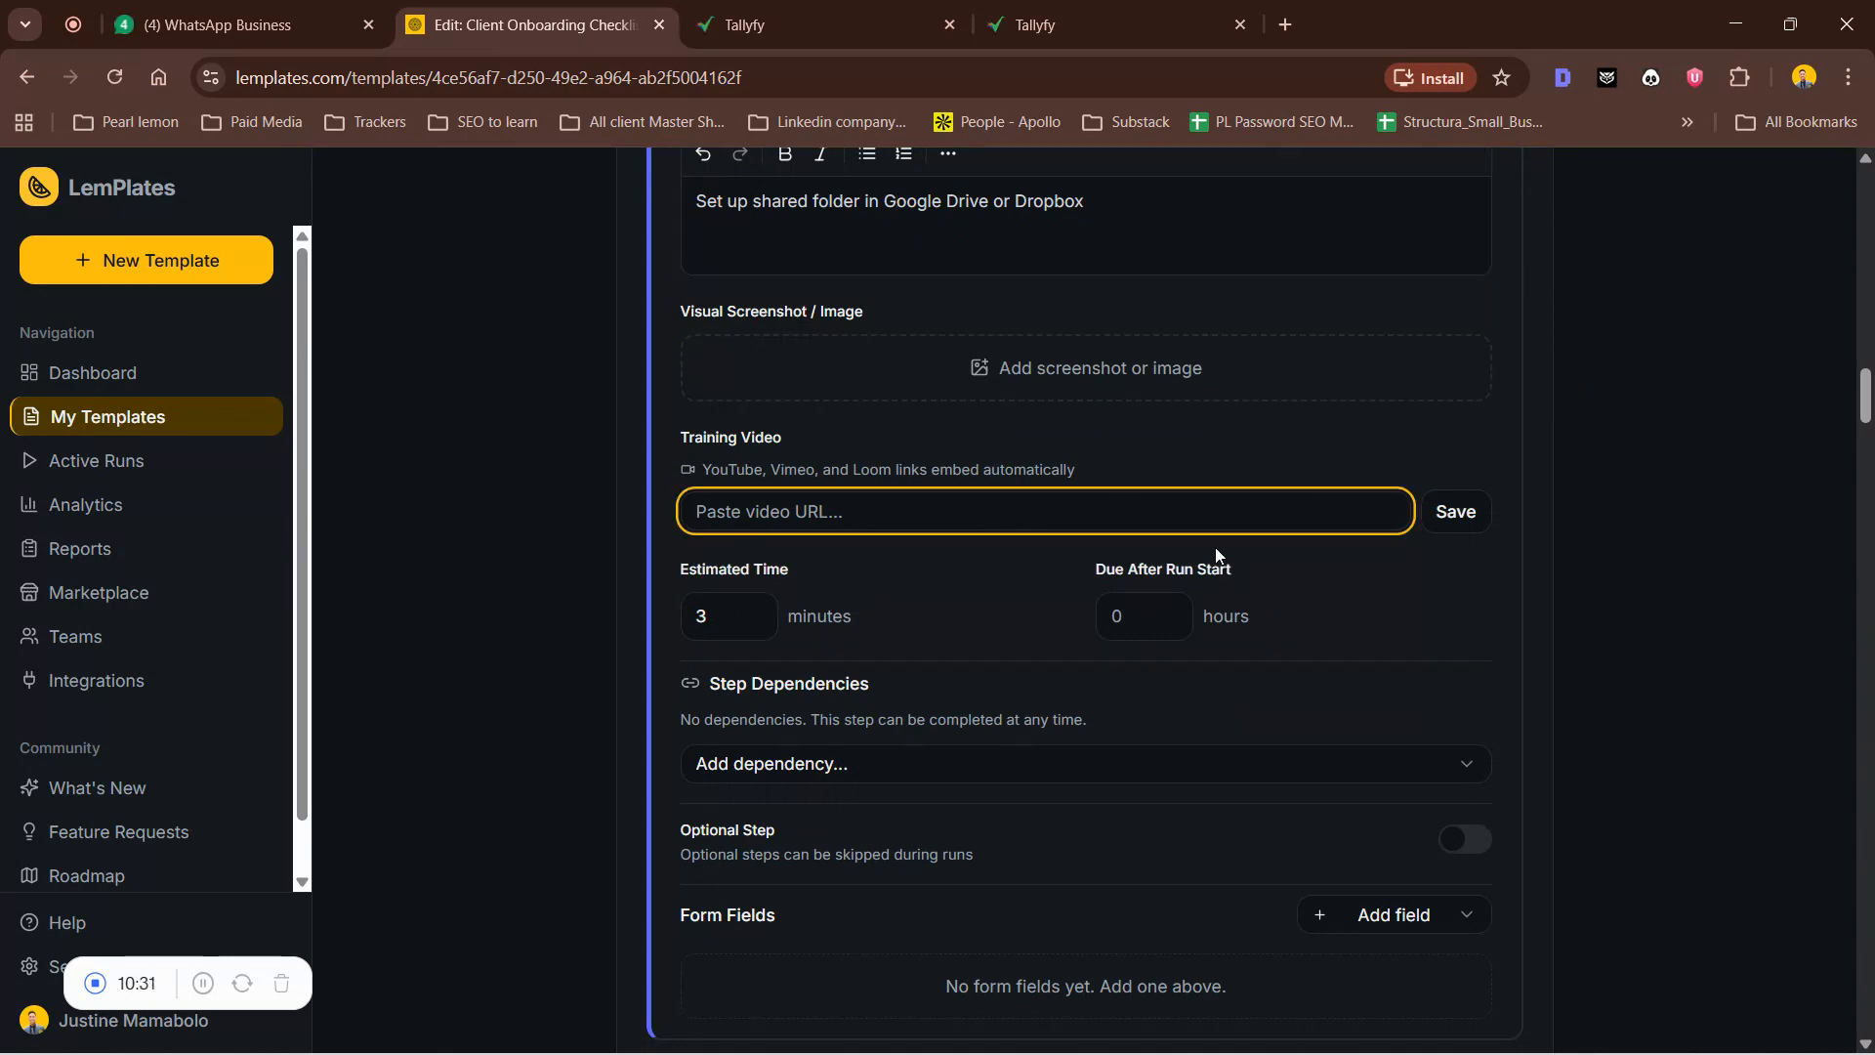
{"action": "left_click", "coordinate": [1101, 787]}
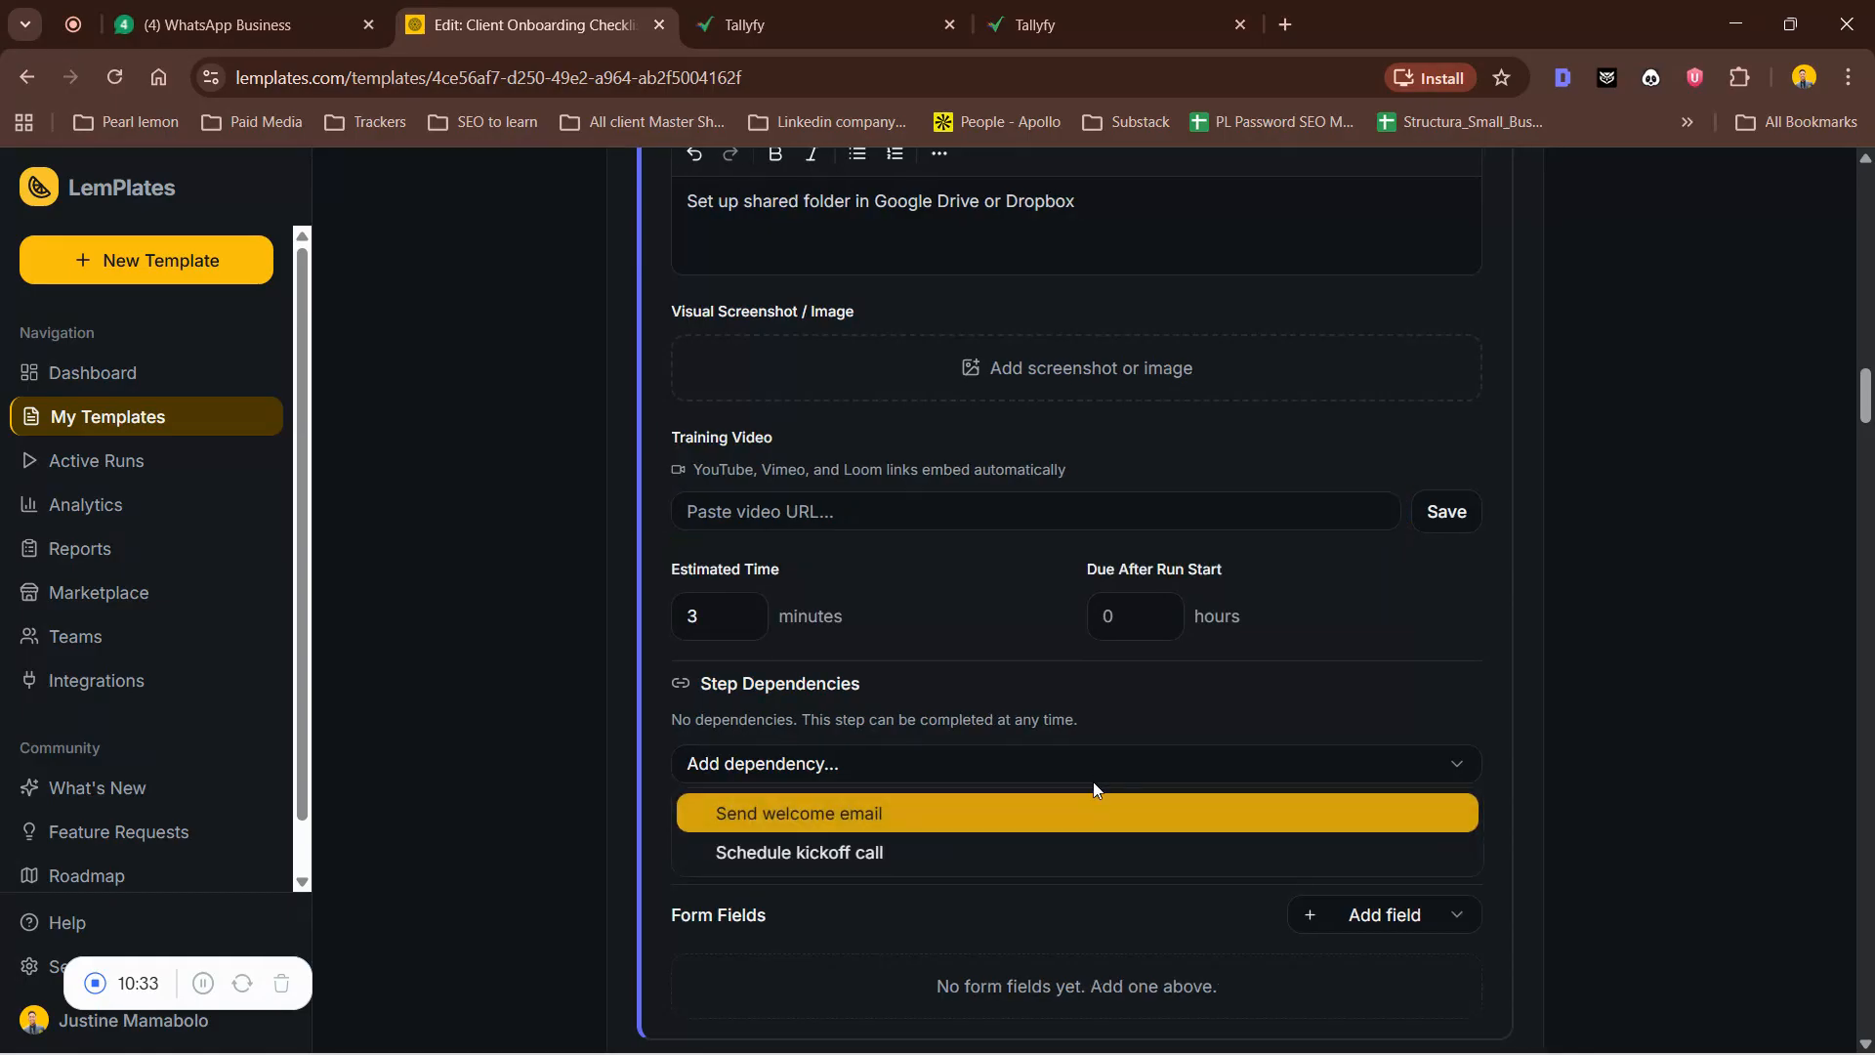
{"action": "left_click", "coordinate": [1027, 923]}
{"action": "scroll", "coordinate": [1027, 923], "scroll_direction": "down", "scroll_amount": 4}
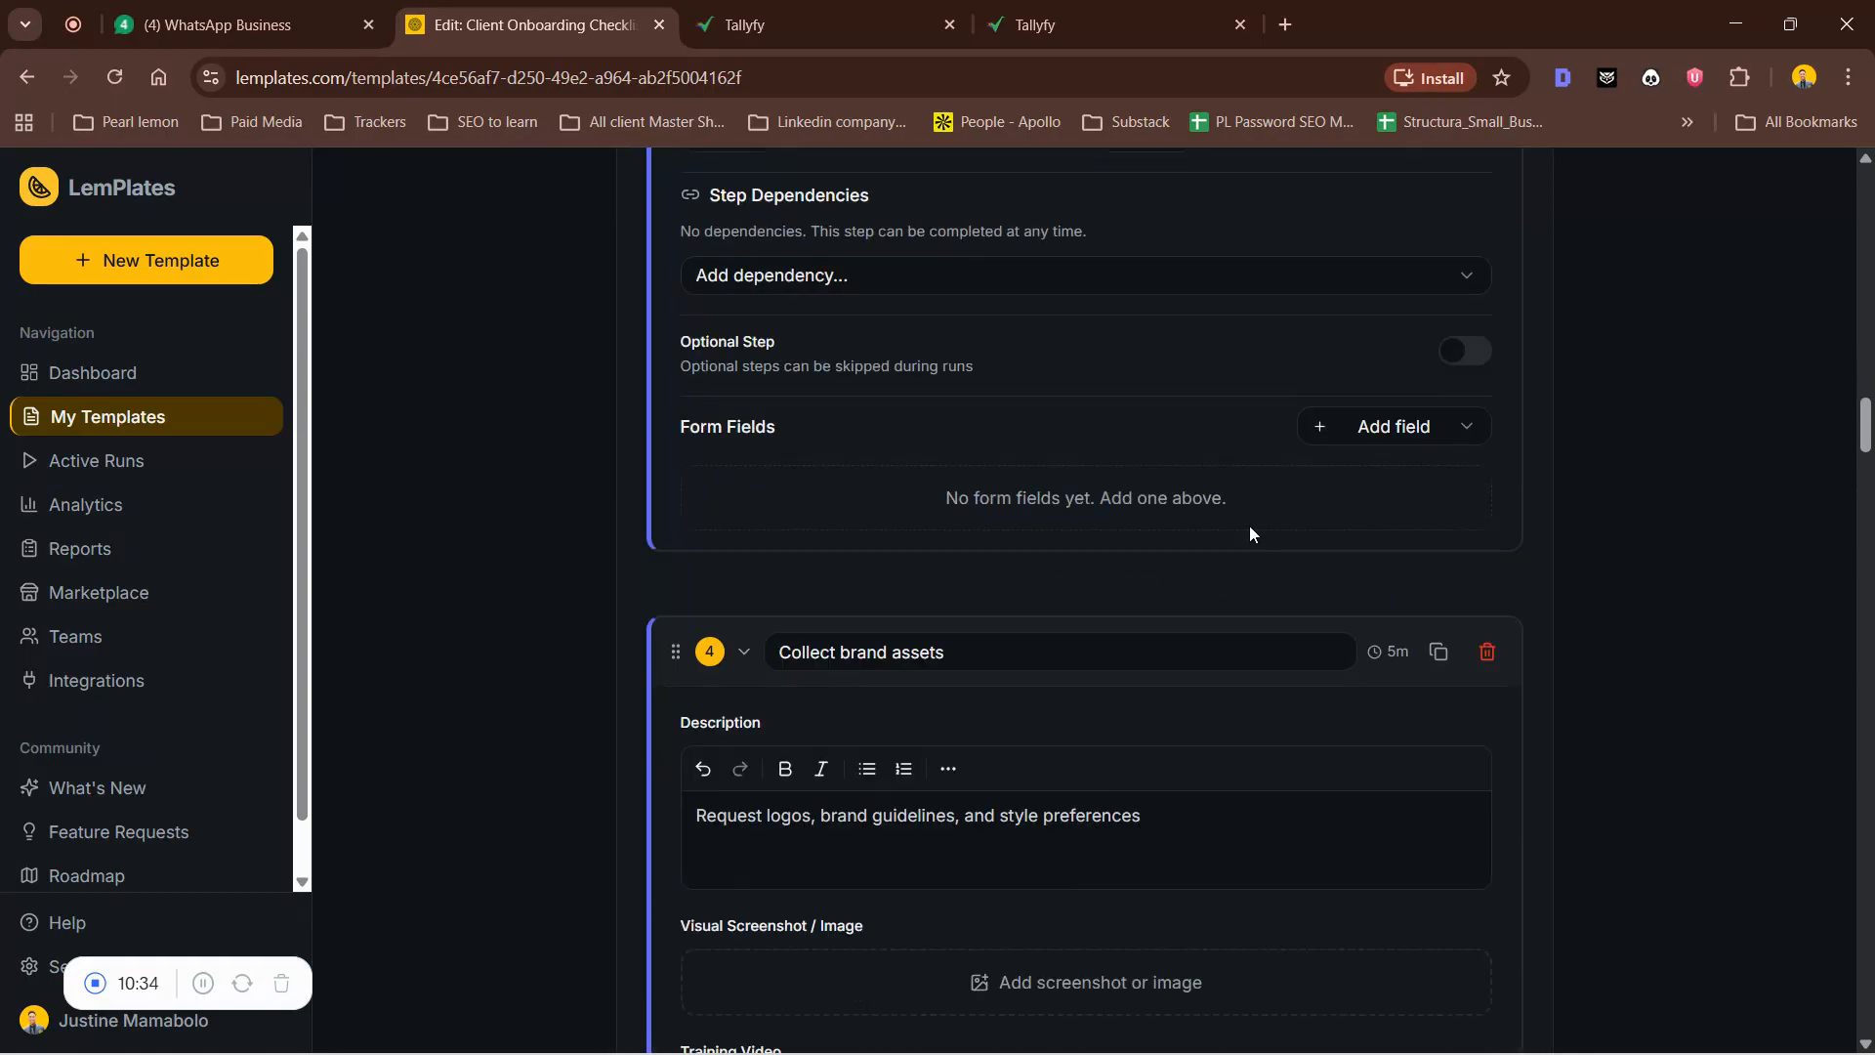
{"action": "left_click", "coordinate": [1363, 430]}
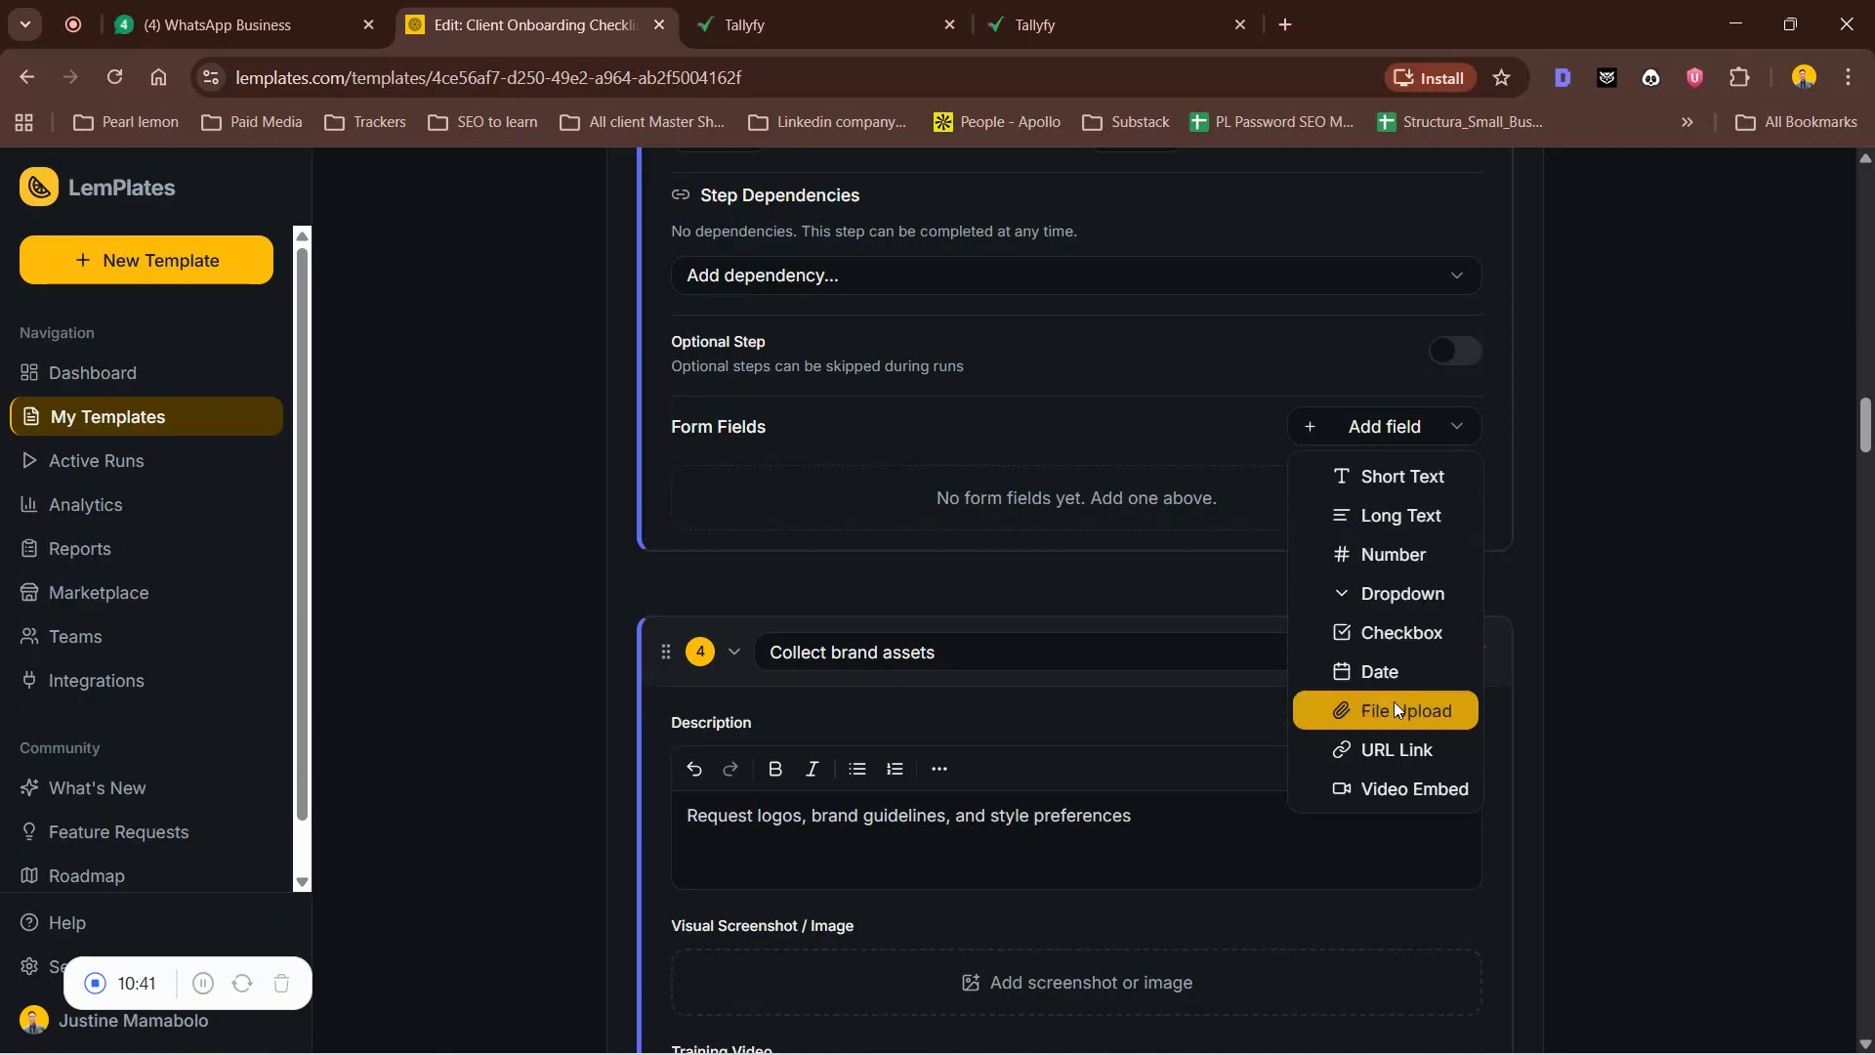
{"action": "left_click", "coordinate": [921, 469]}
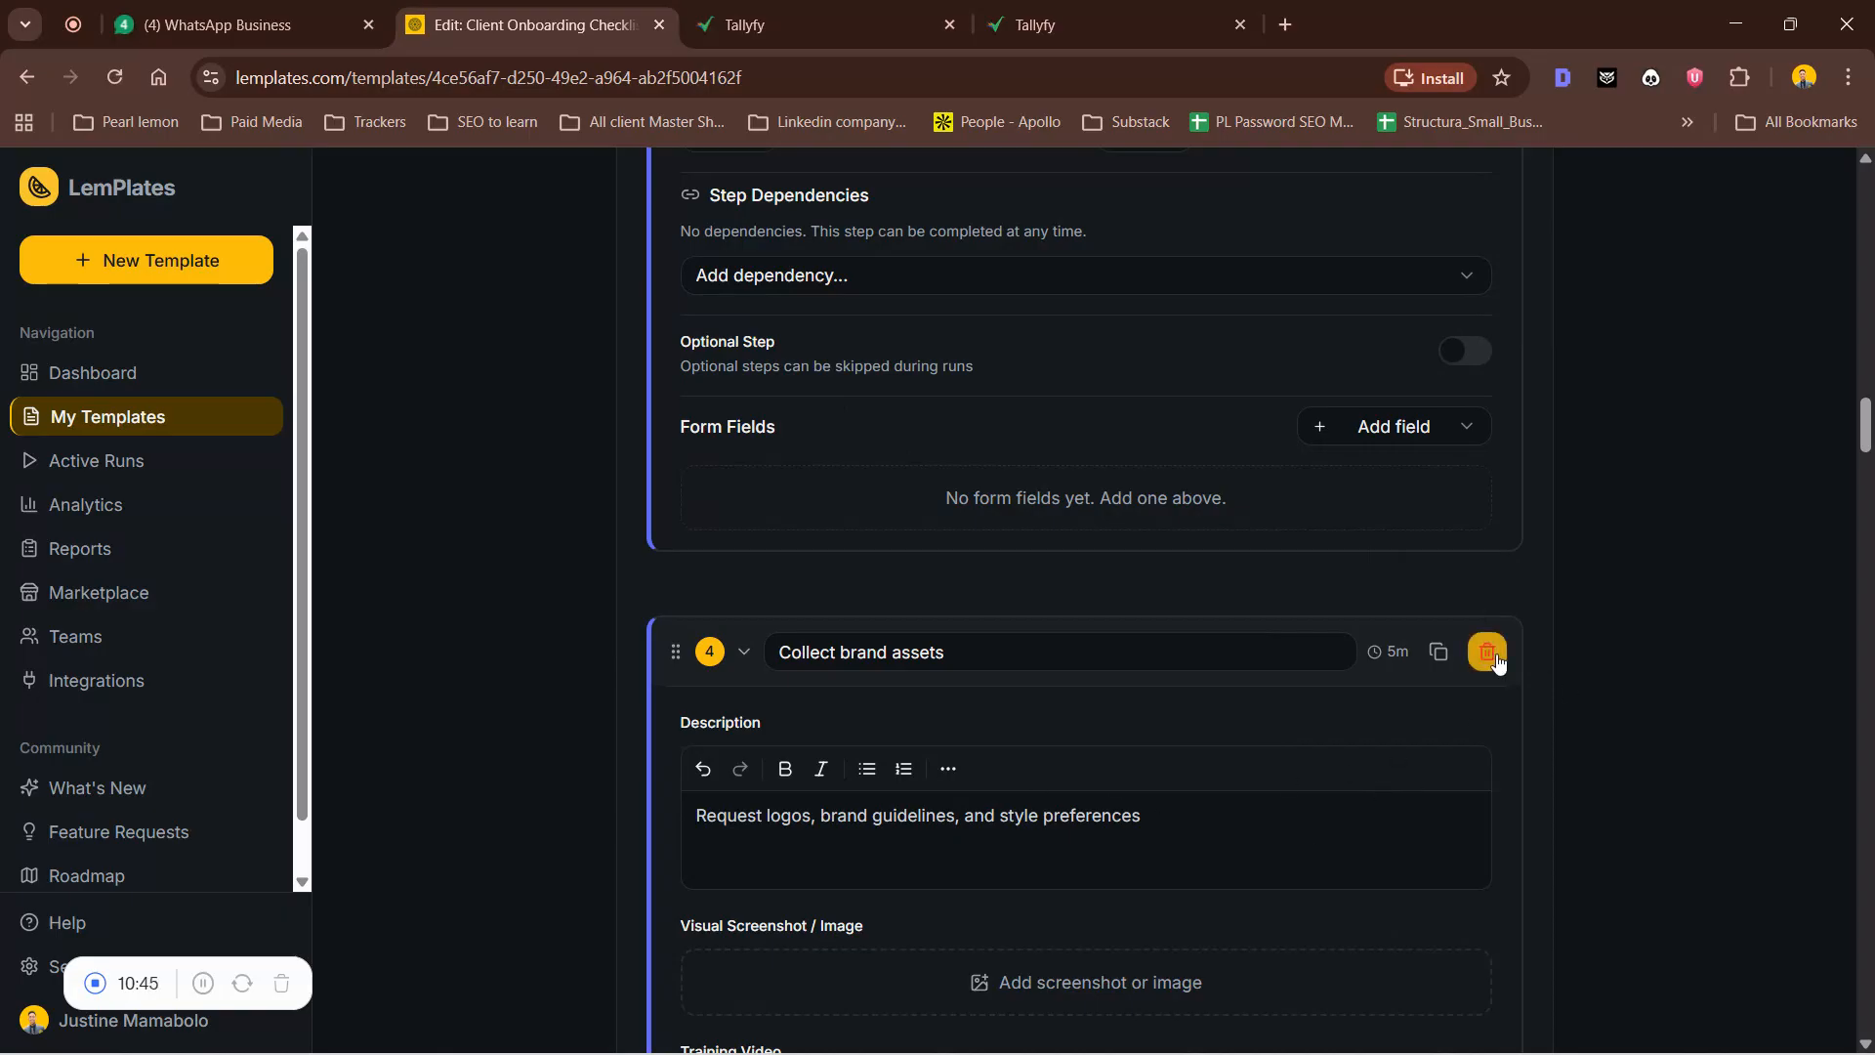
Review the remaining checklist steps through Send contract for signature and Schedule regular check-ins to the end of the template
{"action": "scroll", "coordinate": [1037, 688], "scroll_direction": "down", "scroll_amount": 20}
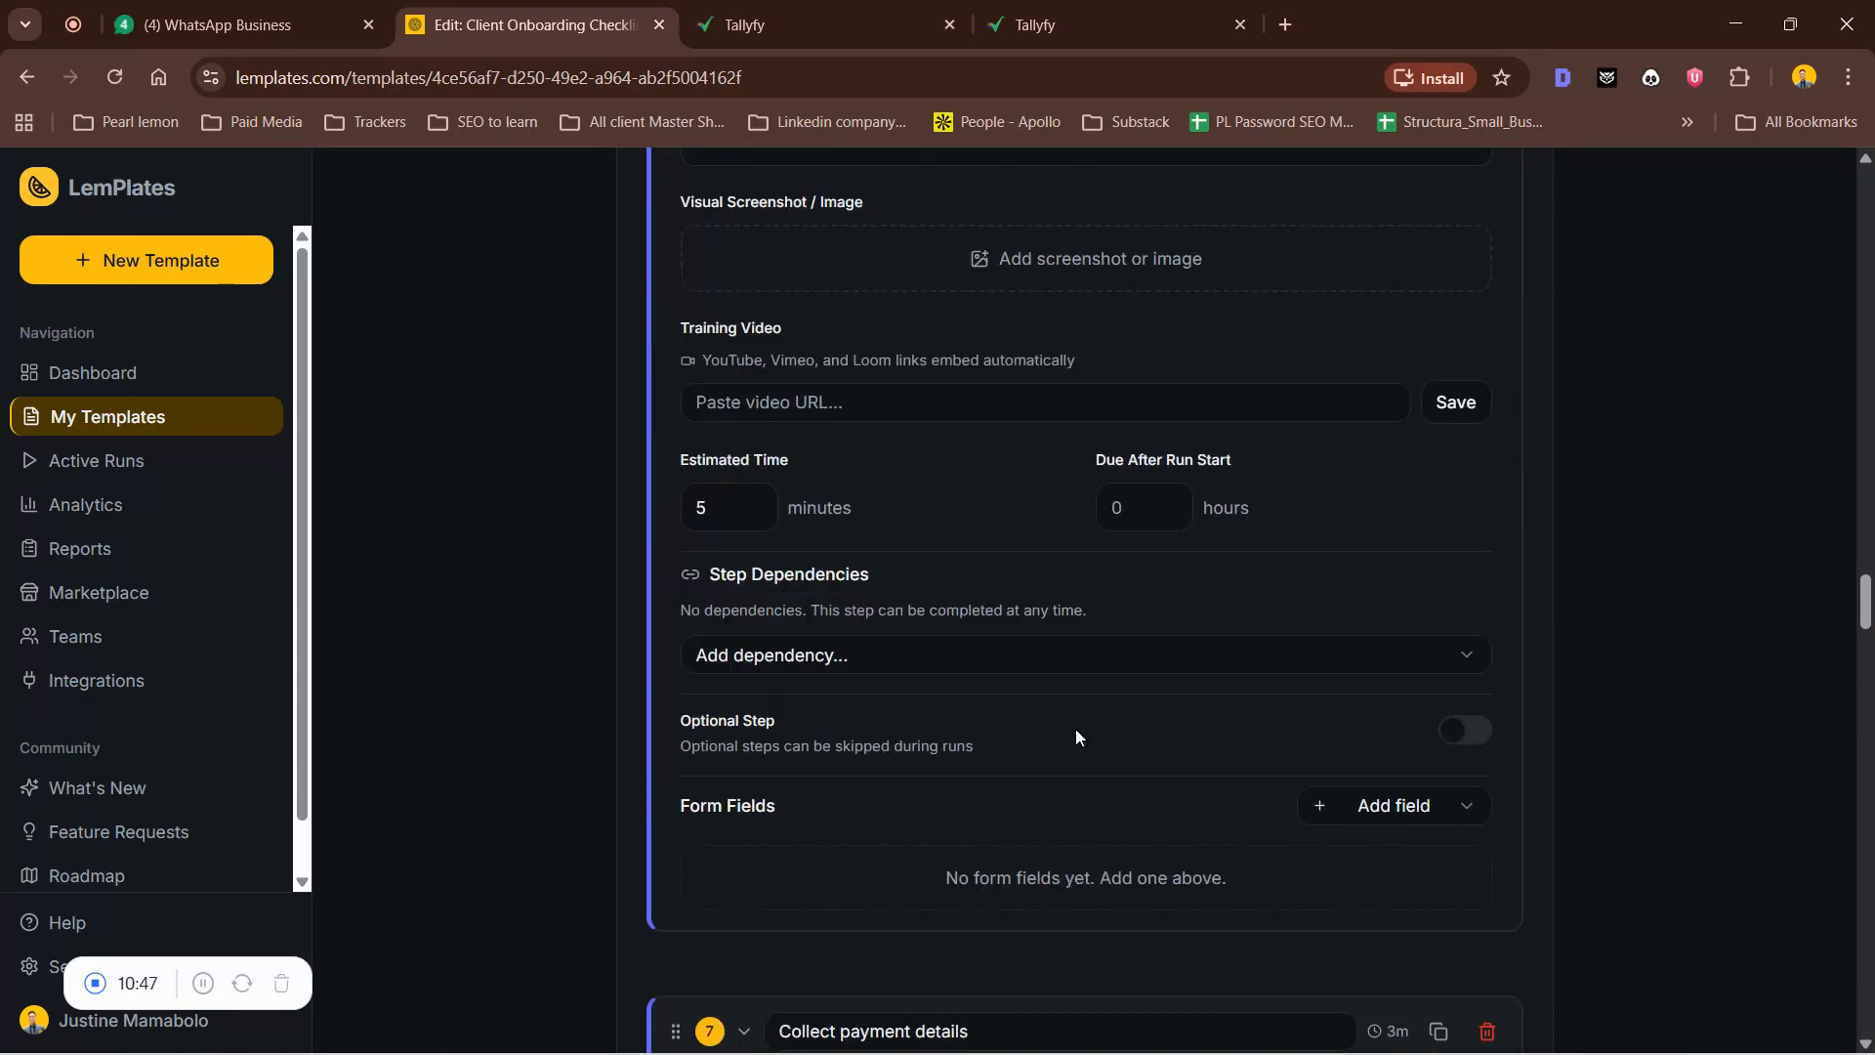
{"action": "scroll", "coordinate": [1551, 777], "scroll_direction": "up", "scroll_amount": 5}
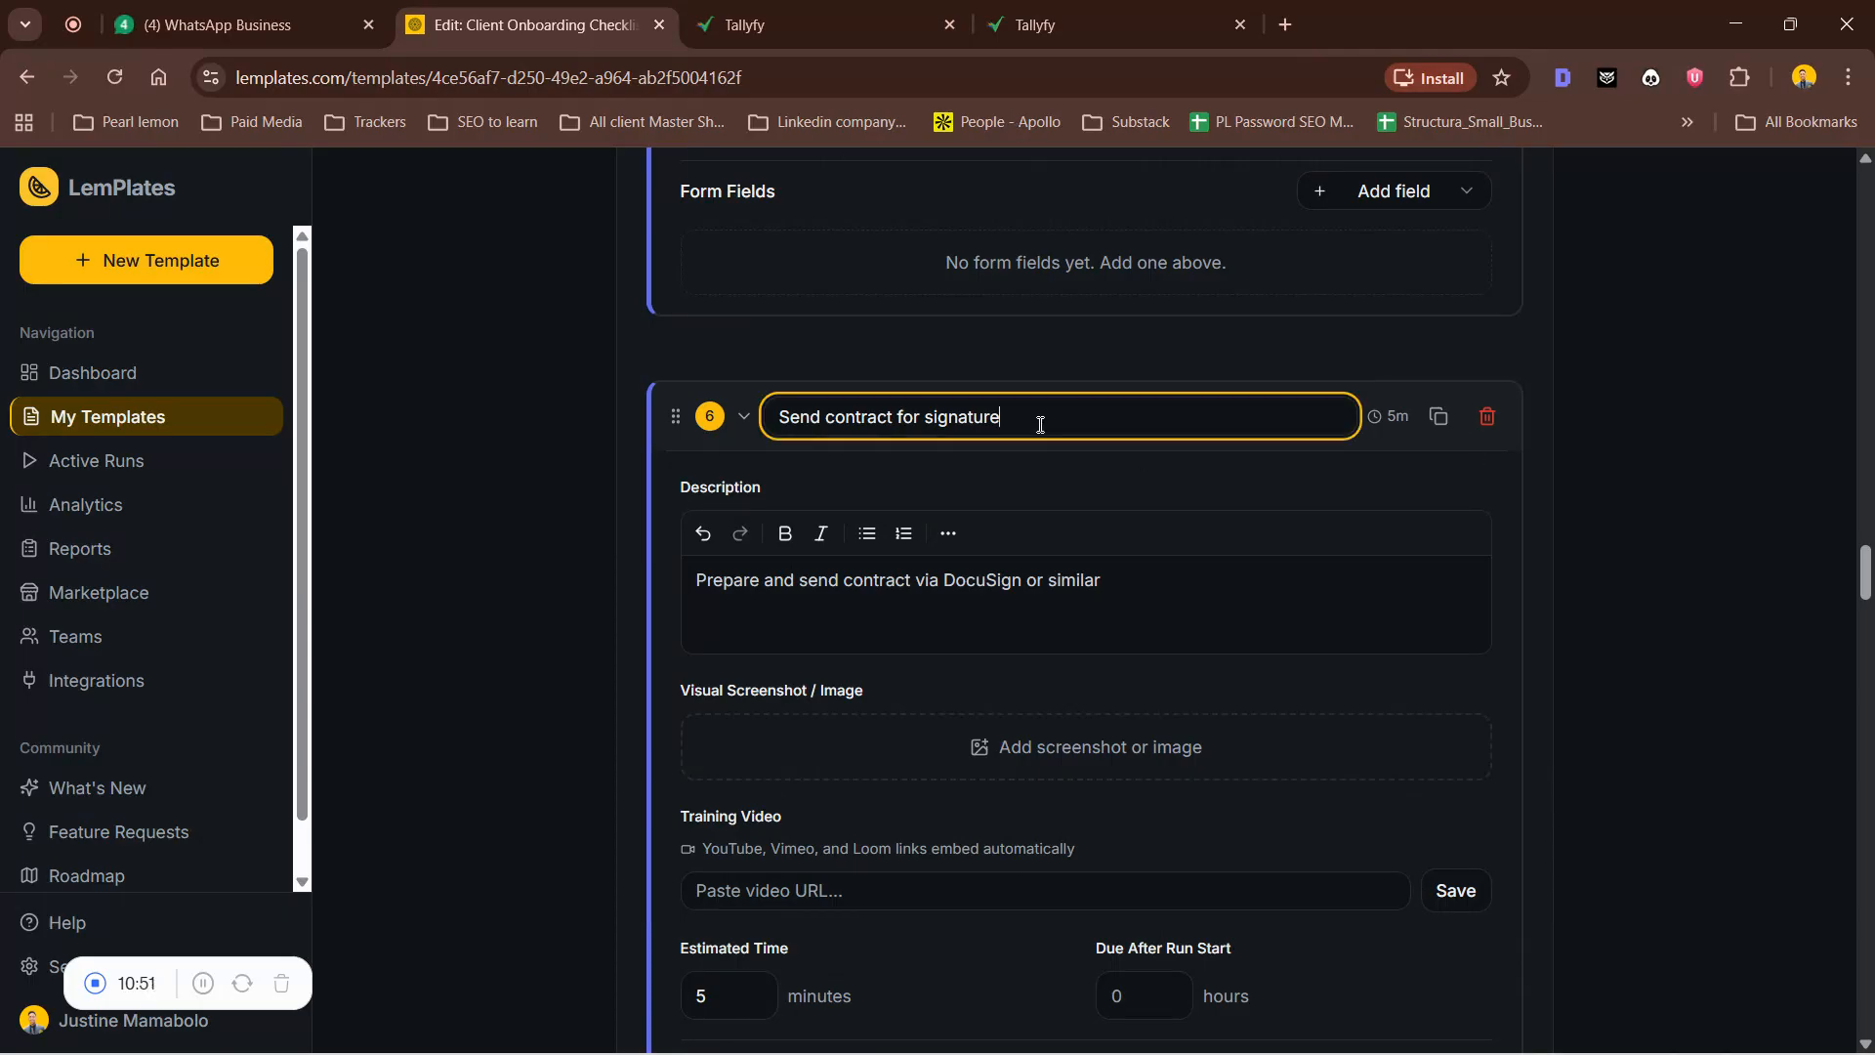
{"action": "left_click_drag", "start_coordinate": [1043, 419], "coordinate": [803, 467]}
{"action": "left_click", "coordinate": [1628, 497]}
{"action": "scroll", "coordinate": [1617, 694], "scroll_direction": "down", "scroll_amount": 20}
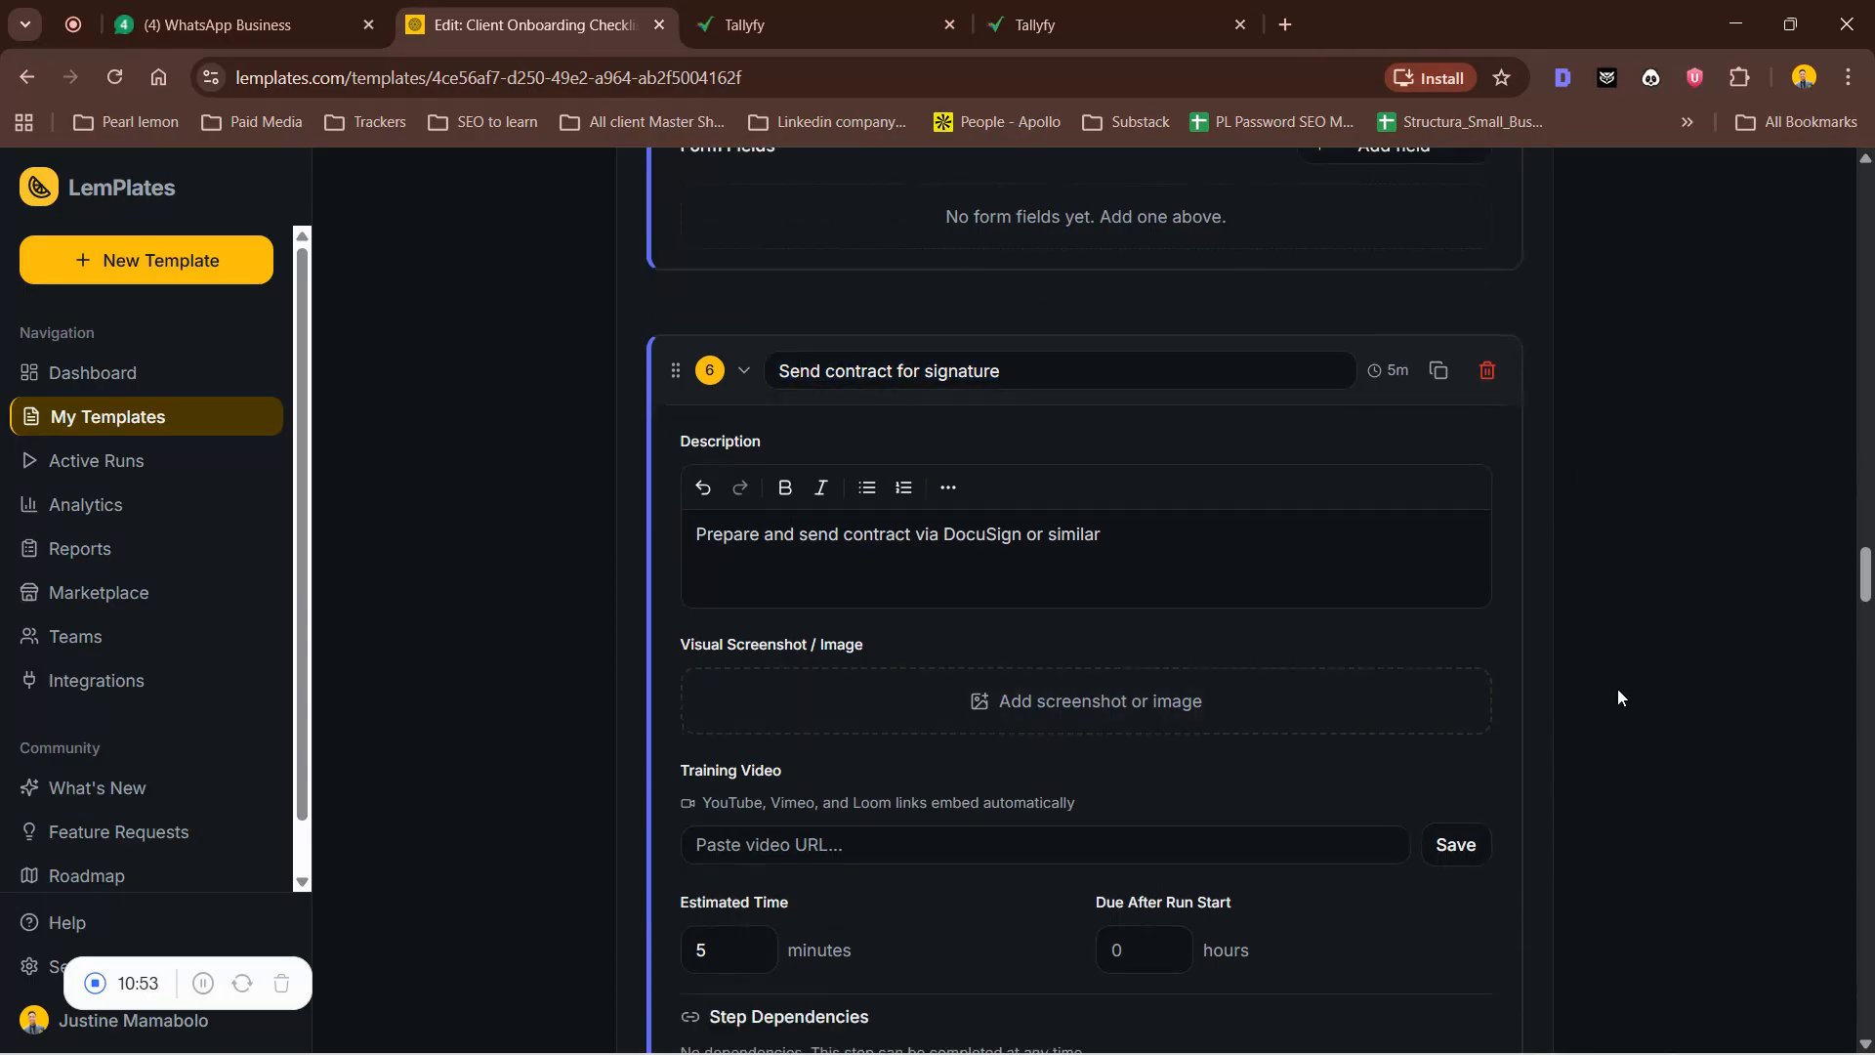
{"action": "scroll", "coordinate": [1626, 742], "scroll_direction": "down", "scroll_amount": 20}
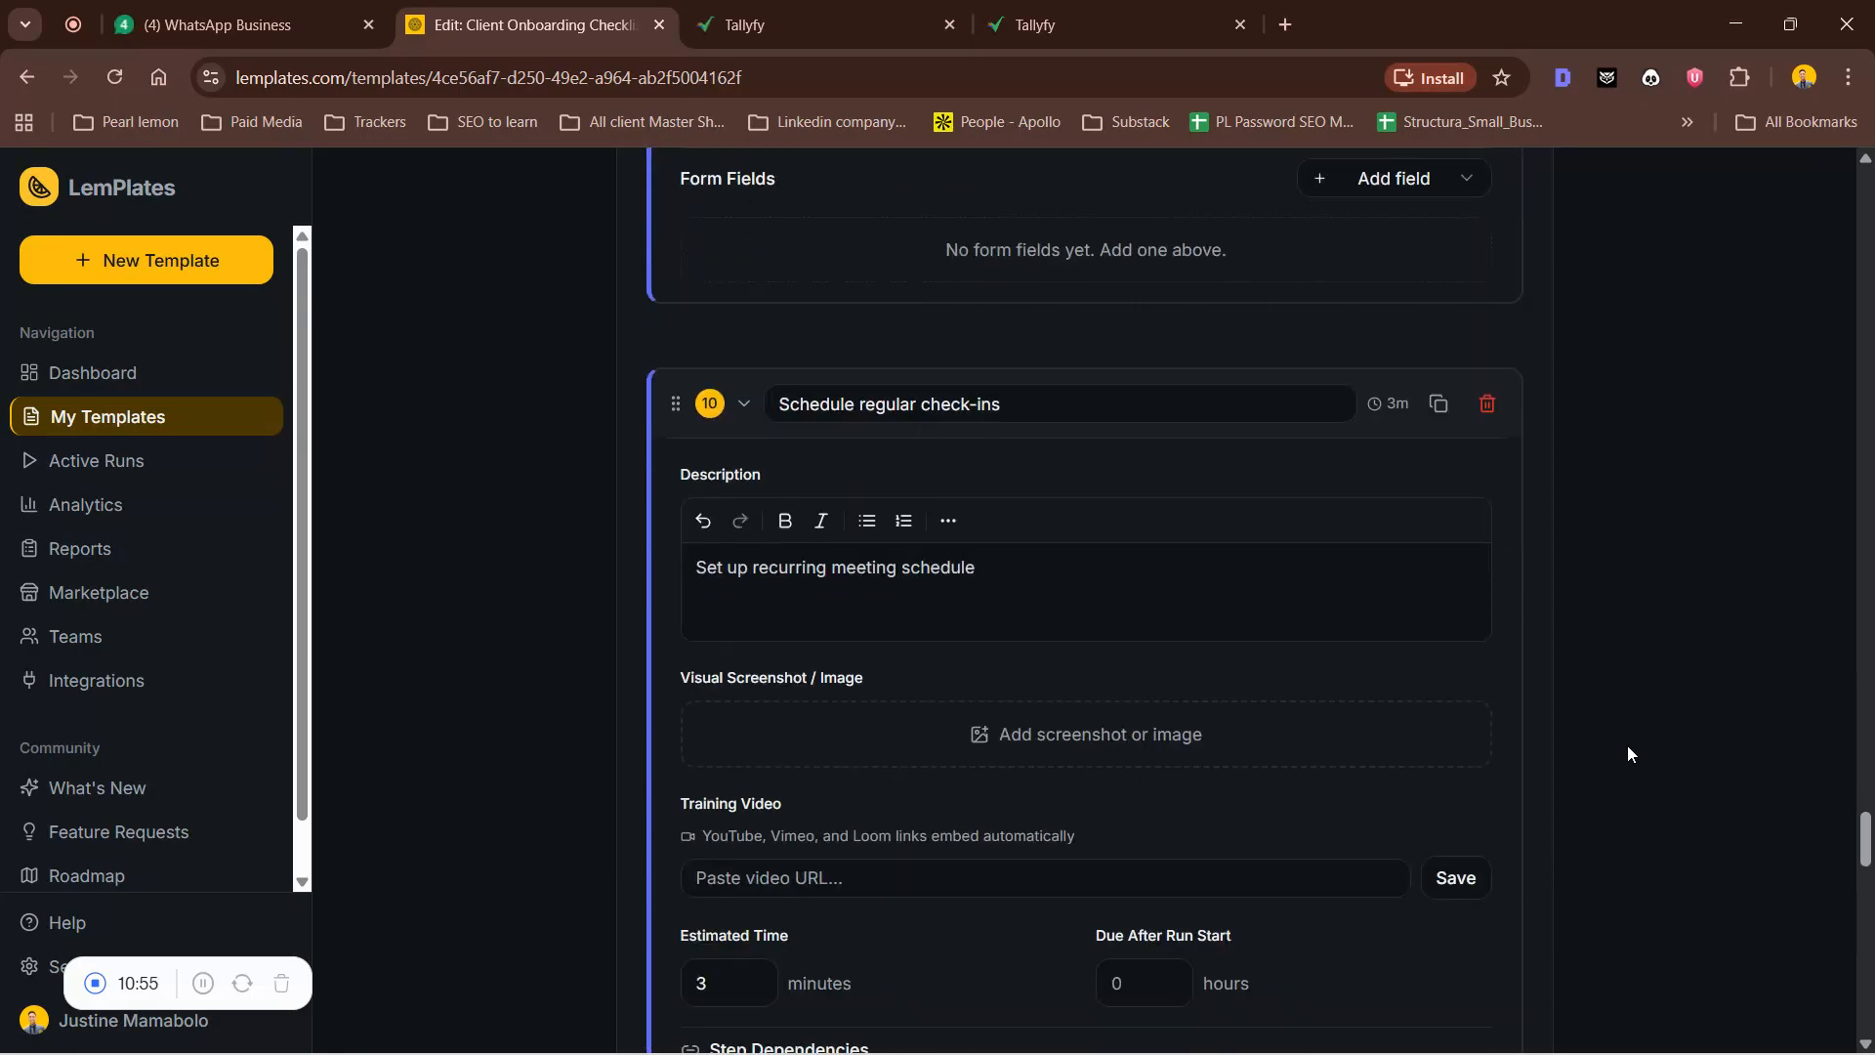
{"action": "scroll", "coordinate": [1610, 341], "scroll_direction": "down", "scroll_amount": 4}
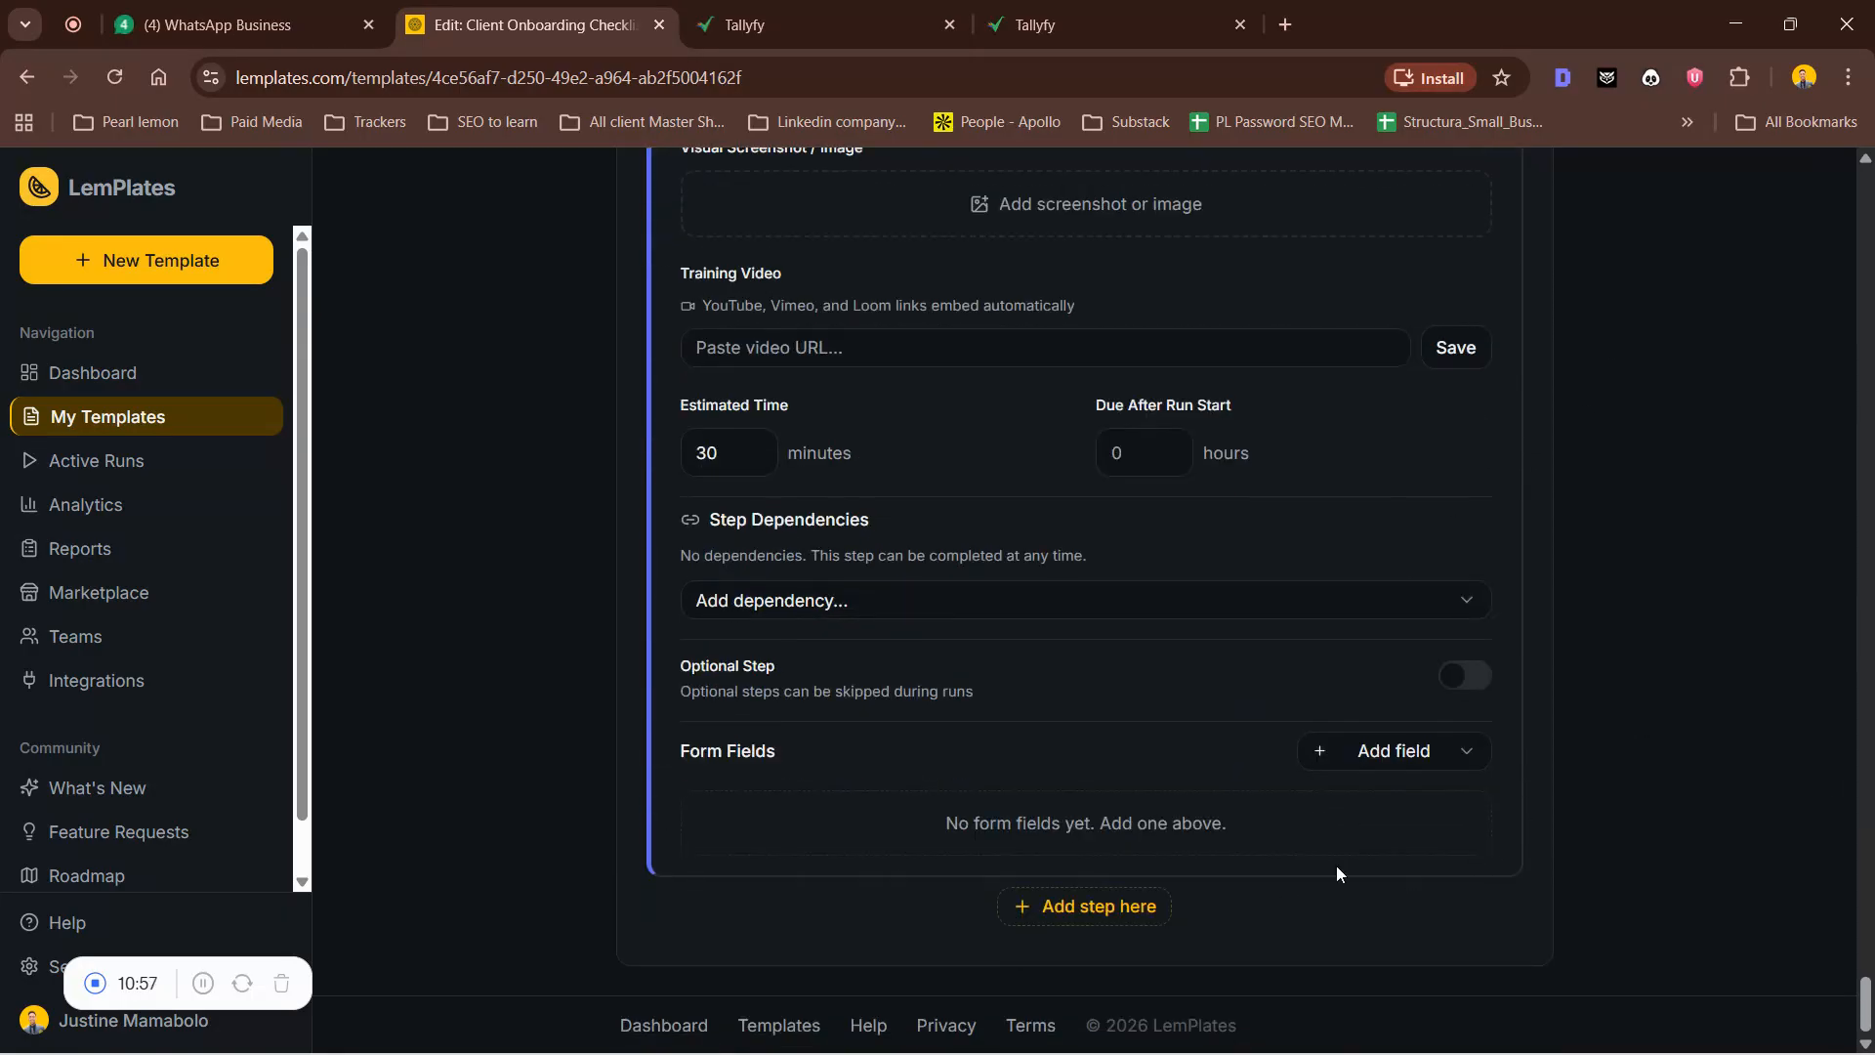
Try to reorder the Complete kickoff call step within the checklist
{"action": "scroll", "coordinate": [1324, 348], "scroll_direction": "up", "scroll_amount": 6}
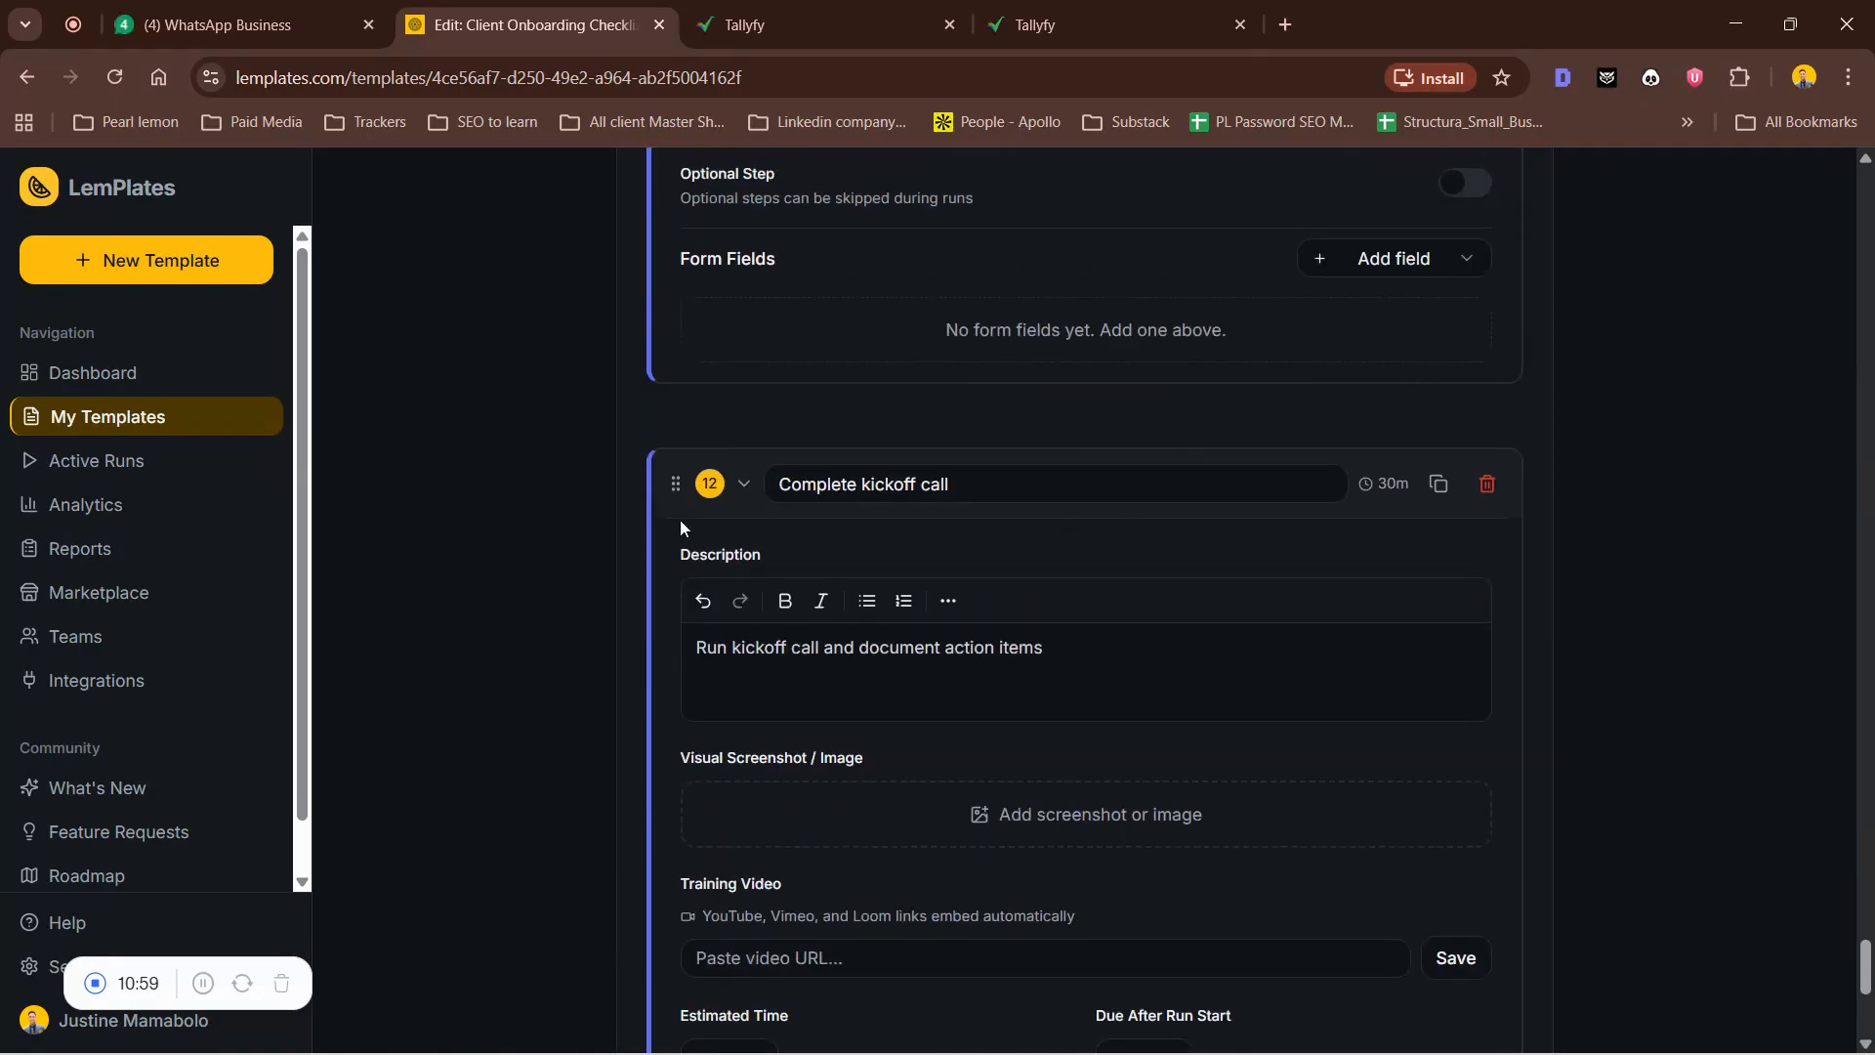
{"action": "left_click_drag", "start_coordinate": [670, 484], "coordinate": [677, 633]}
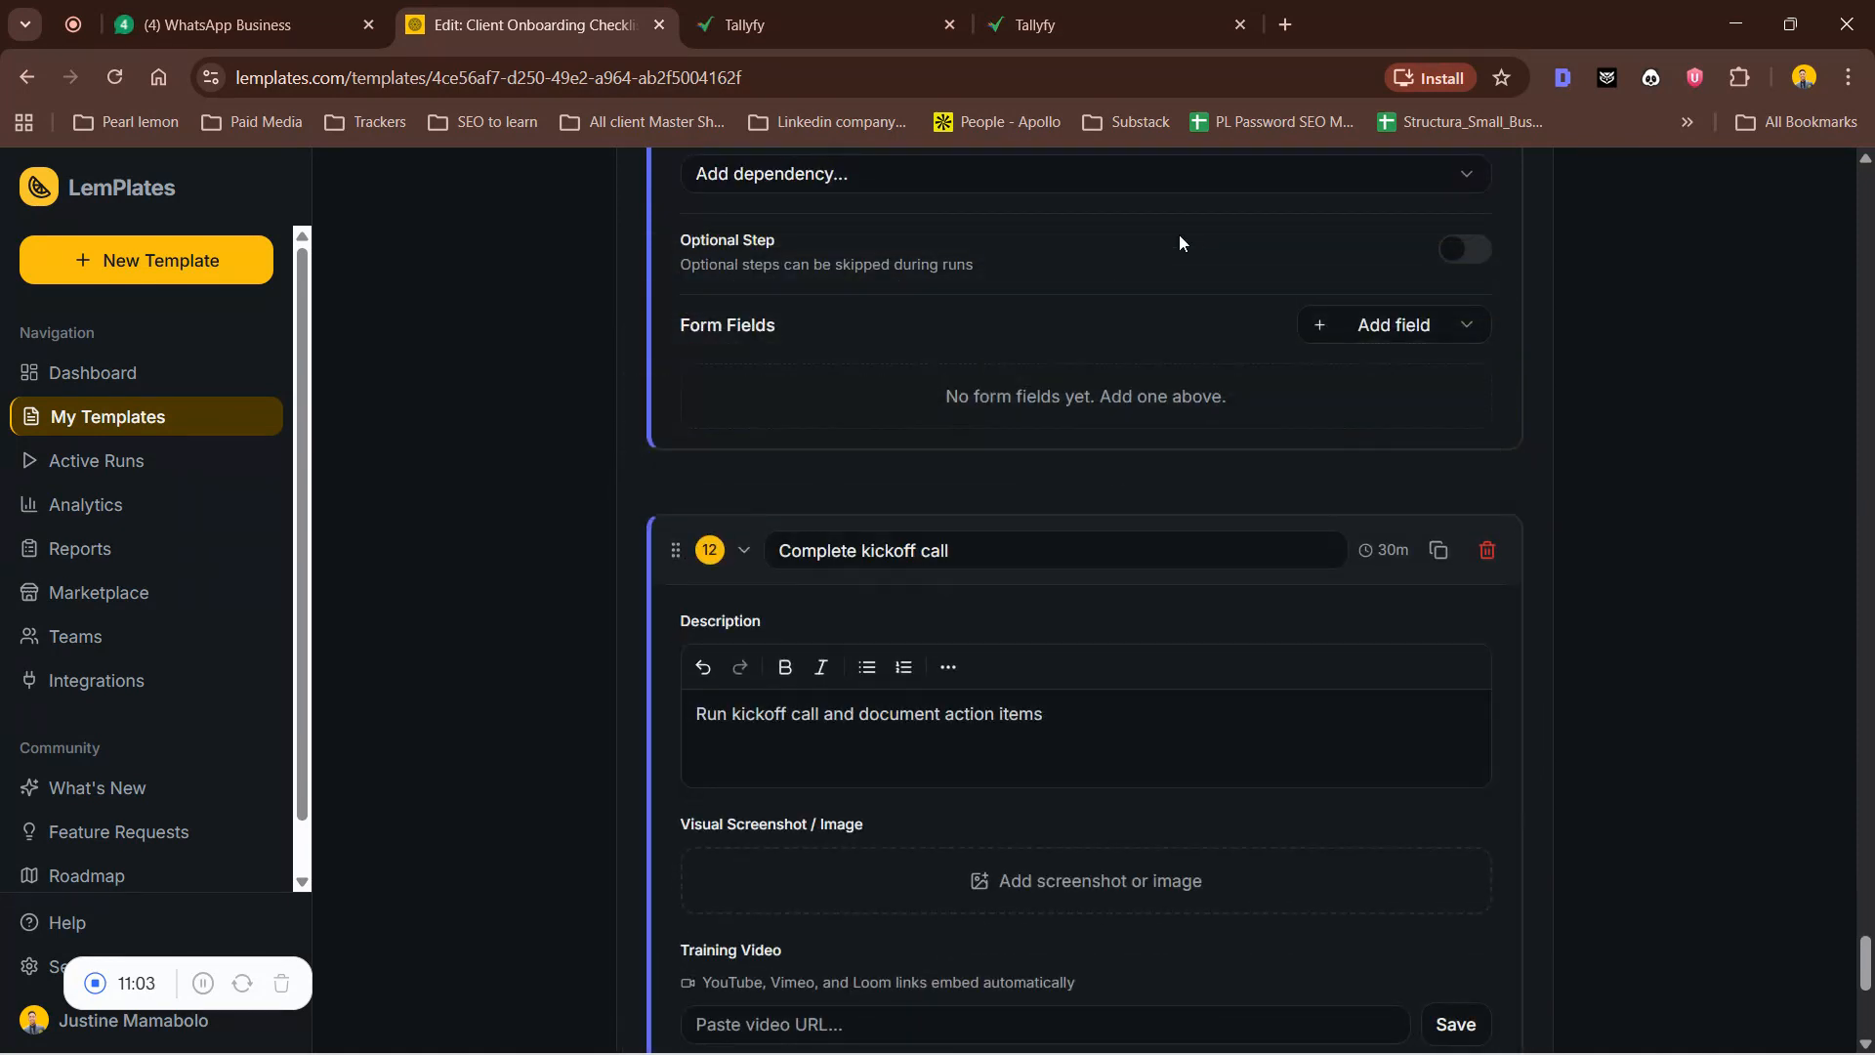
{"action": "scroll", "coordinate": [494, 586], "scroll_direction": "up", "scroll_amount": 6}
{"action": "scroll", "coordinate": [733, 330], "scroll_direction": "up", "scroll_amount": 5}
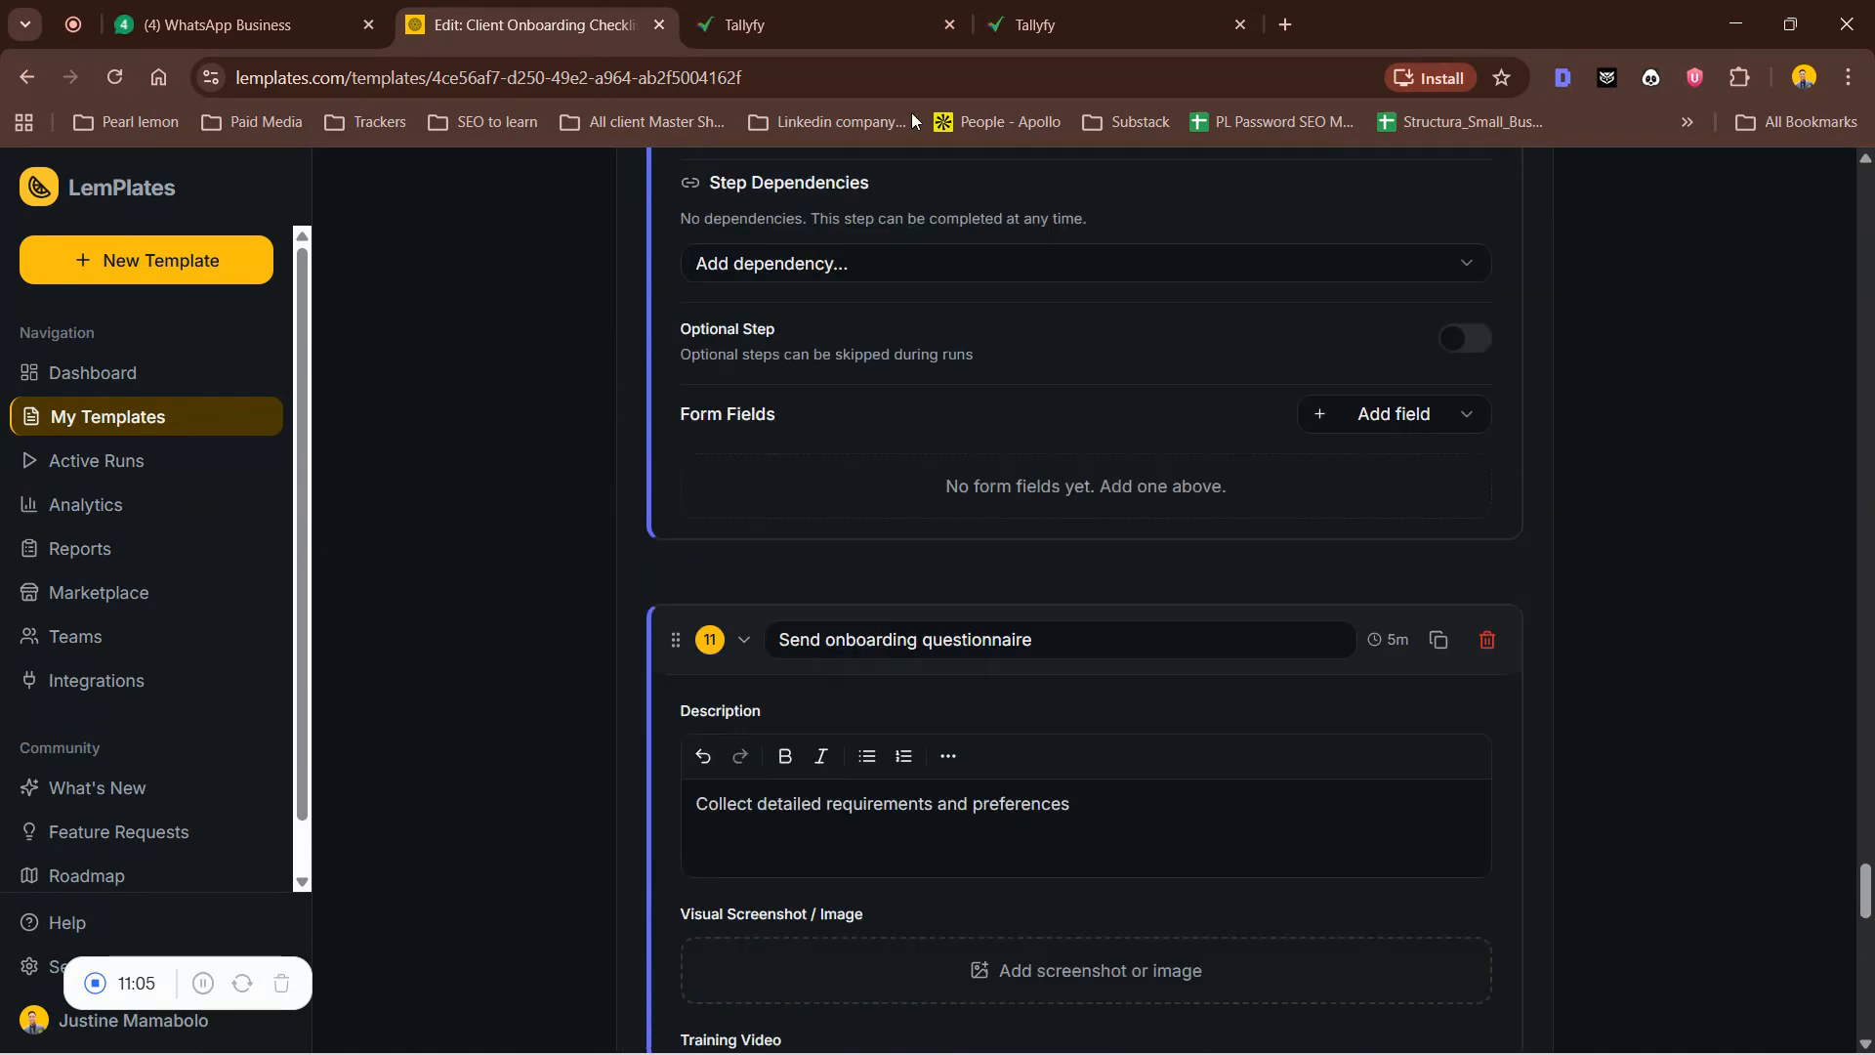
{"action": "scroll", "coordinate": [1541, 435], "scroll_direction": "up", "scroll_amount": 12}
{"action": "scroll", "coordinate": [1541, 436], "scroll_direction": "up", "scroll_amount": 20}
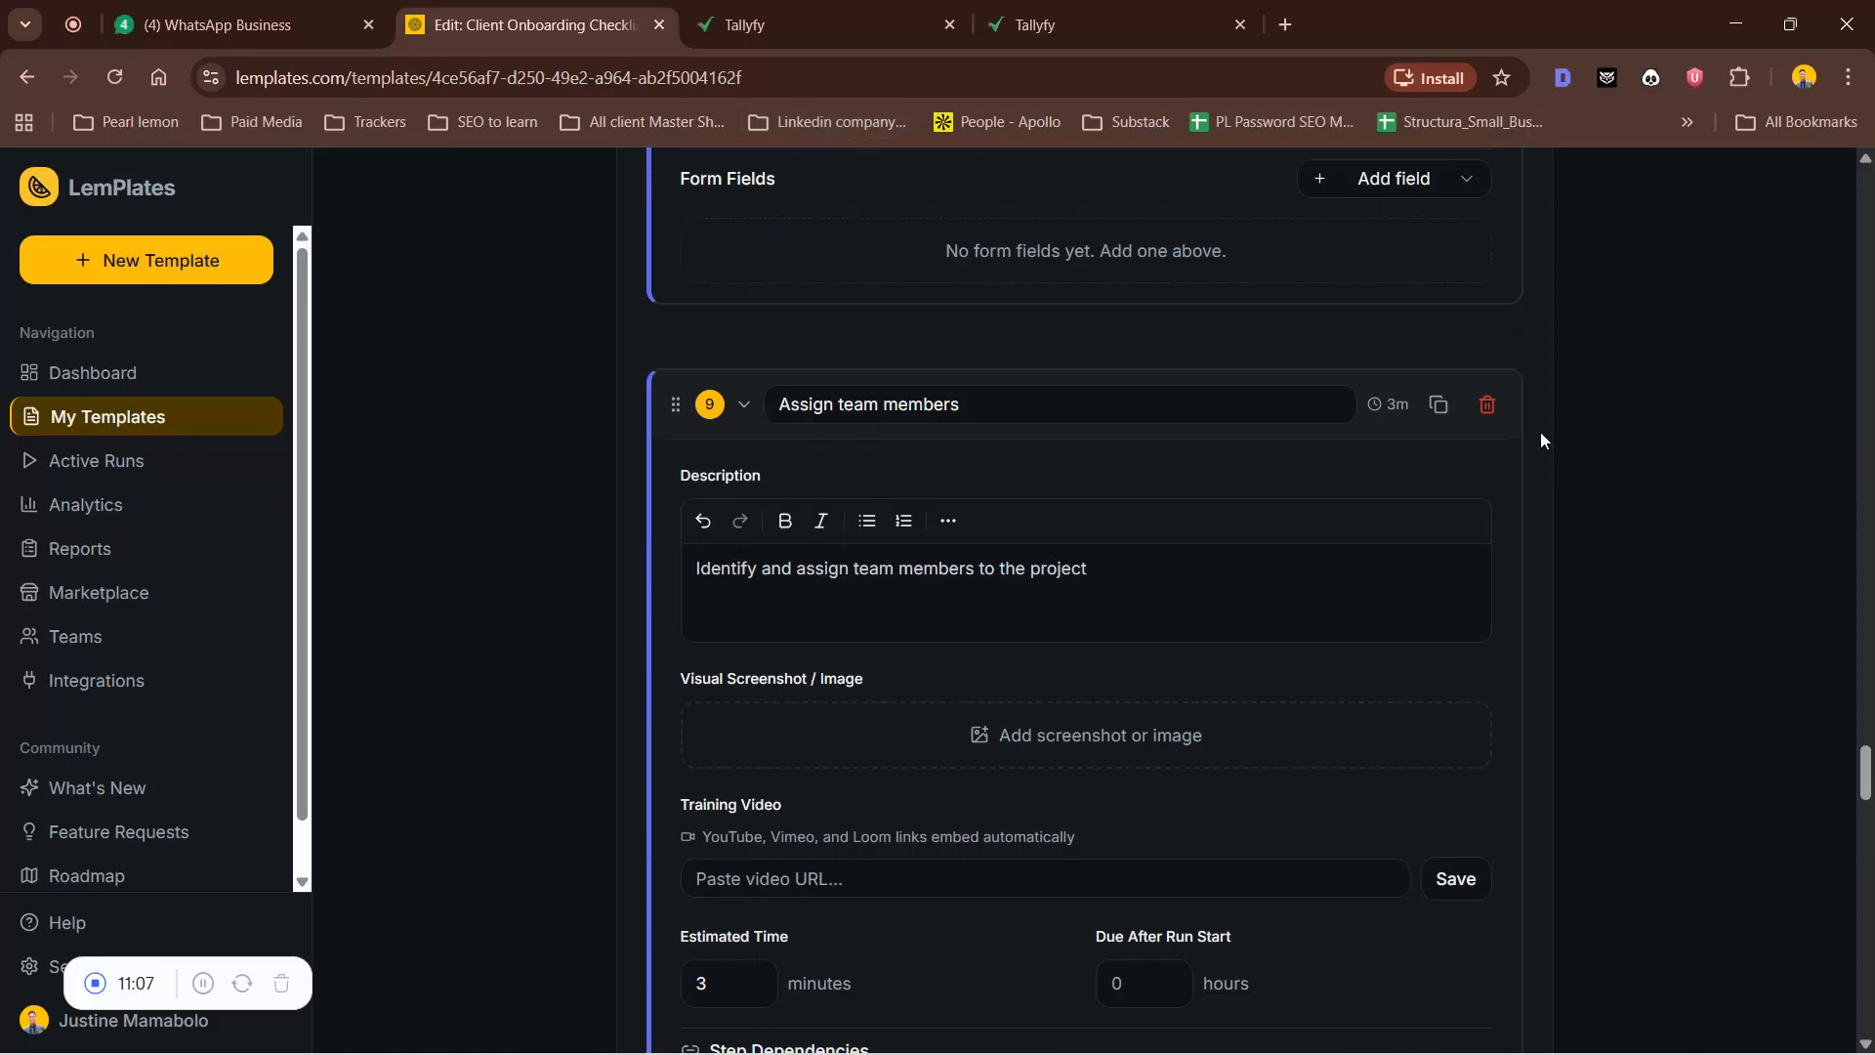
{"action": "scroll", "coordinate": [1536, 437], "scroll_direction": "up", "scroll_amount": 2}
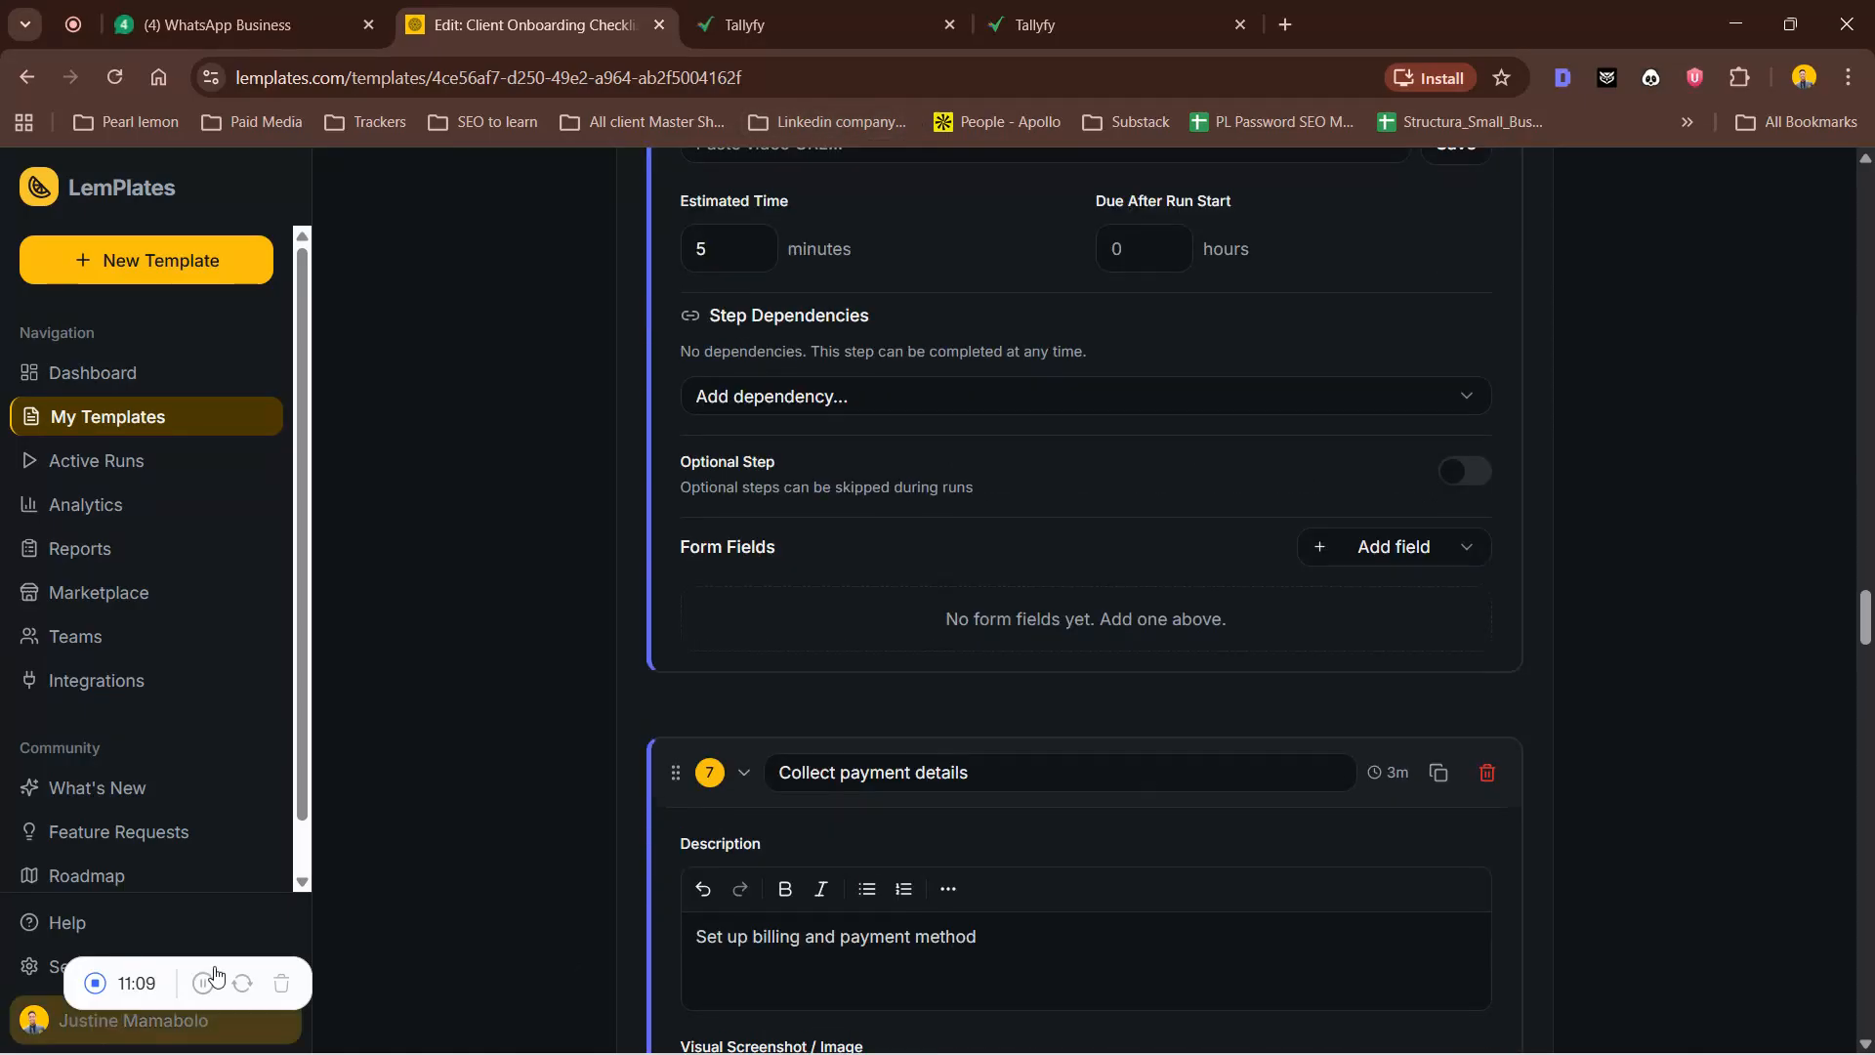
Open the LemPlates integrations page and examine the available integrations, planned integrations and notification webhooks
{"action": "left_click", "coordinate": [102, 640]}
{"action": "left_click", "coordinate": [115, 681]}
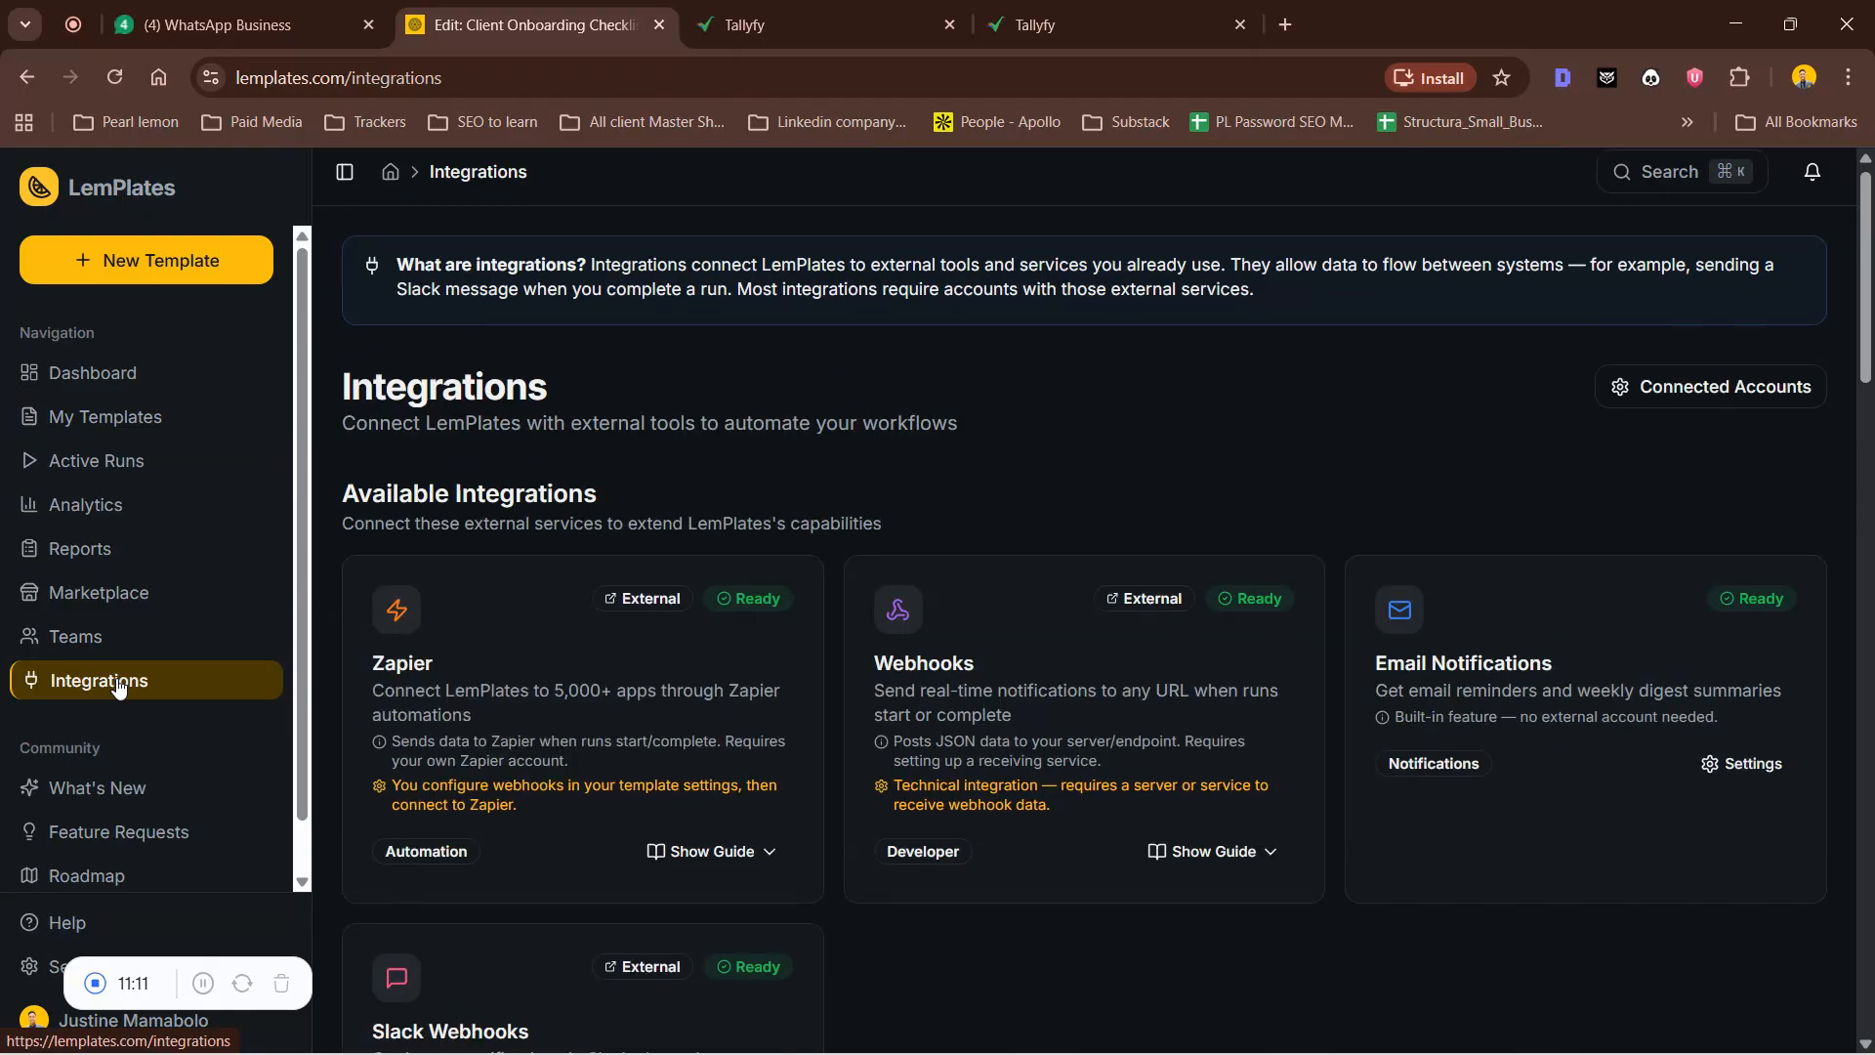
{"action": "scroll", "coordinate": [800, 690], "scroll_direction": "down", "scroll_amount": 6}
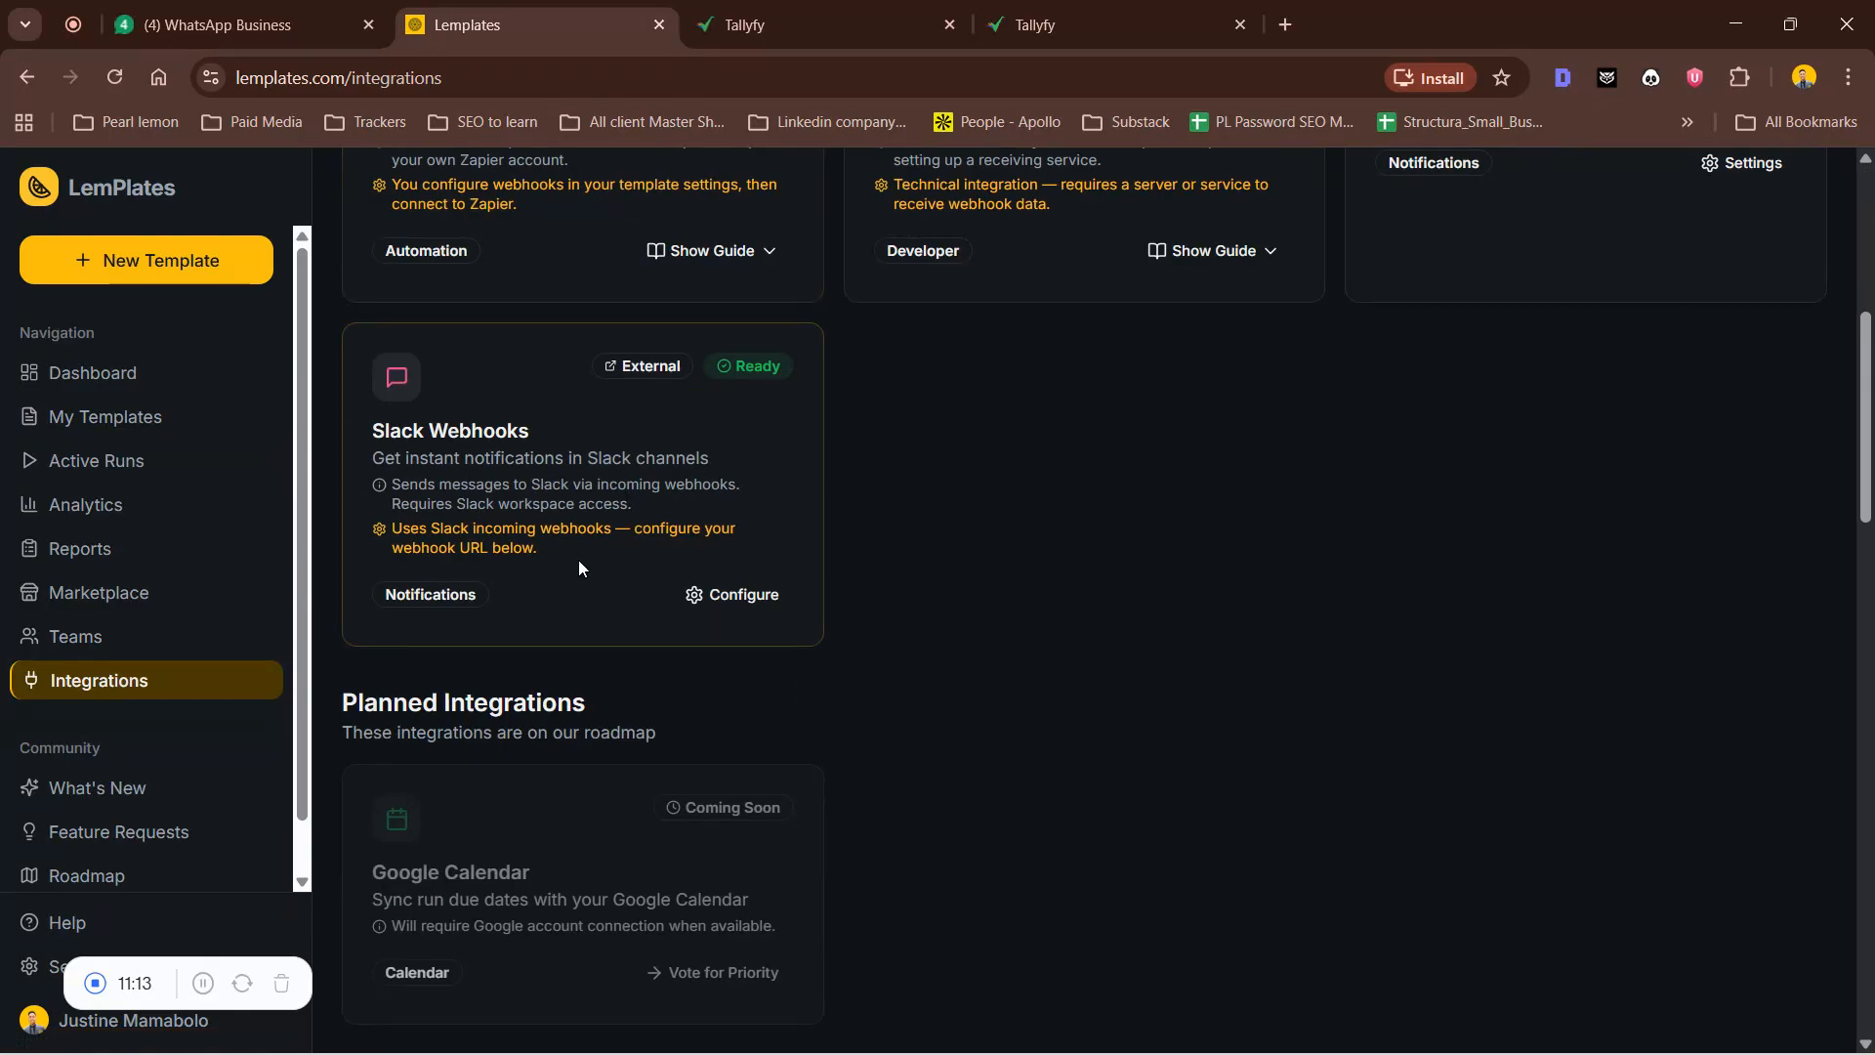
{"action": "scroll", "coordinate": [580, 556], "scroll_direction": "up", "scroll_amount": 6}
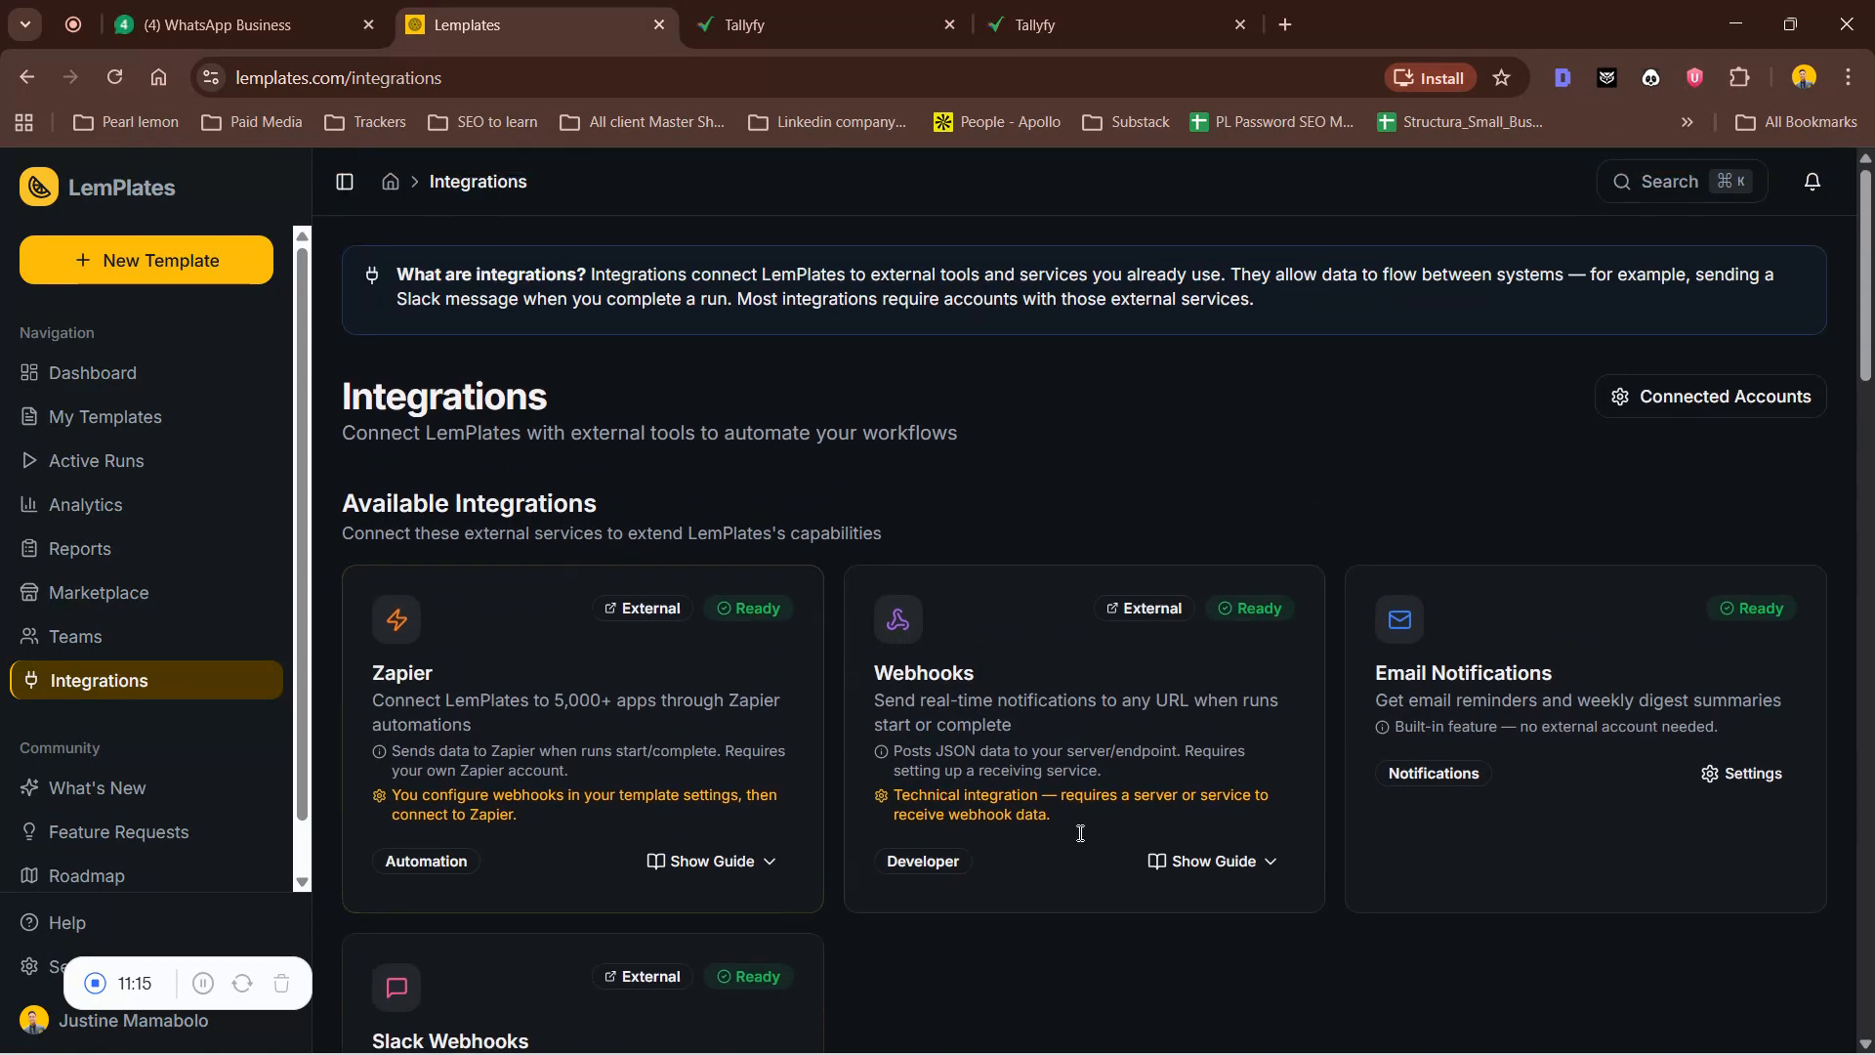
{"action": "scroll", "coordinate": [1183, 730], "scroll_direction": "down", "scroll_amount": 10}
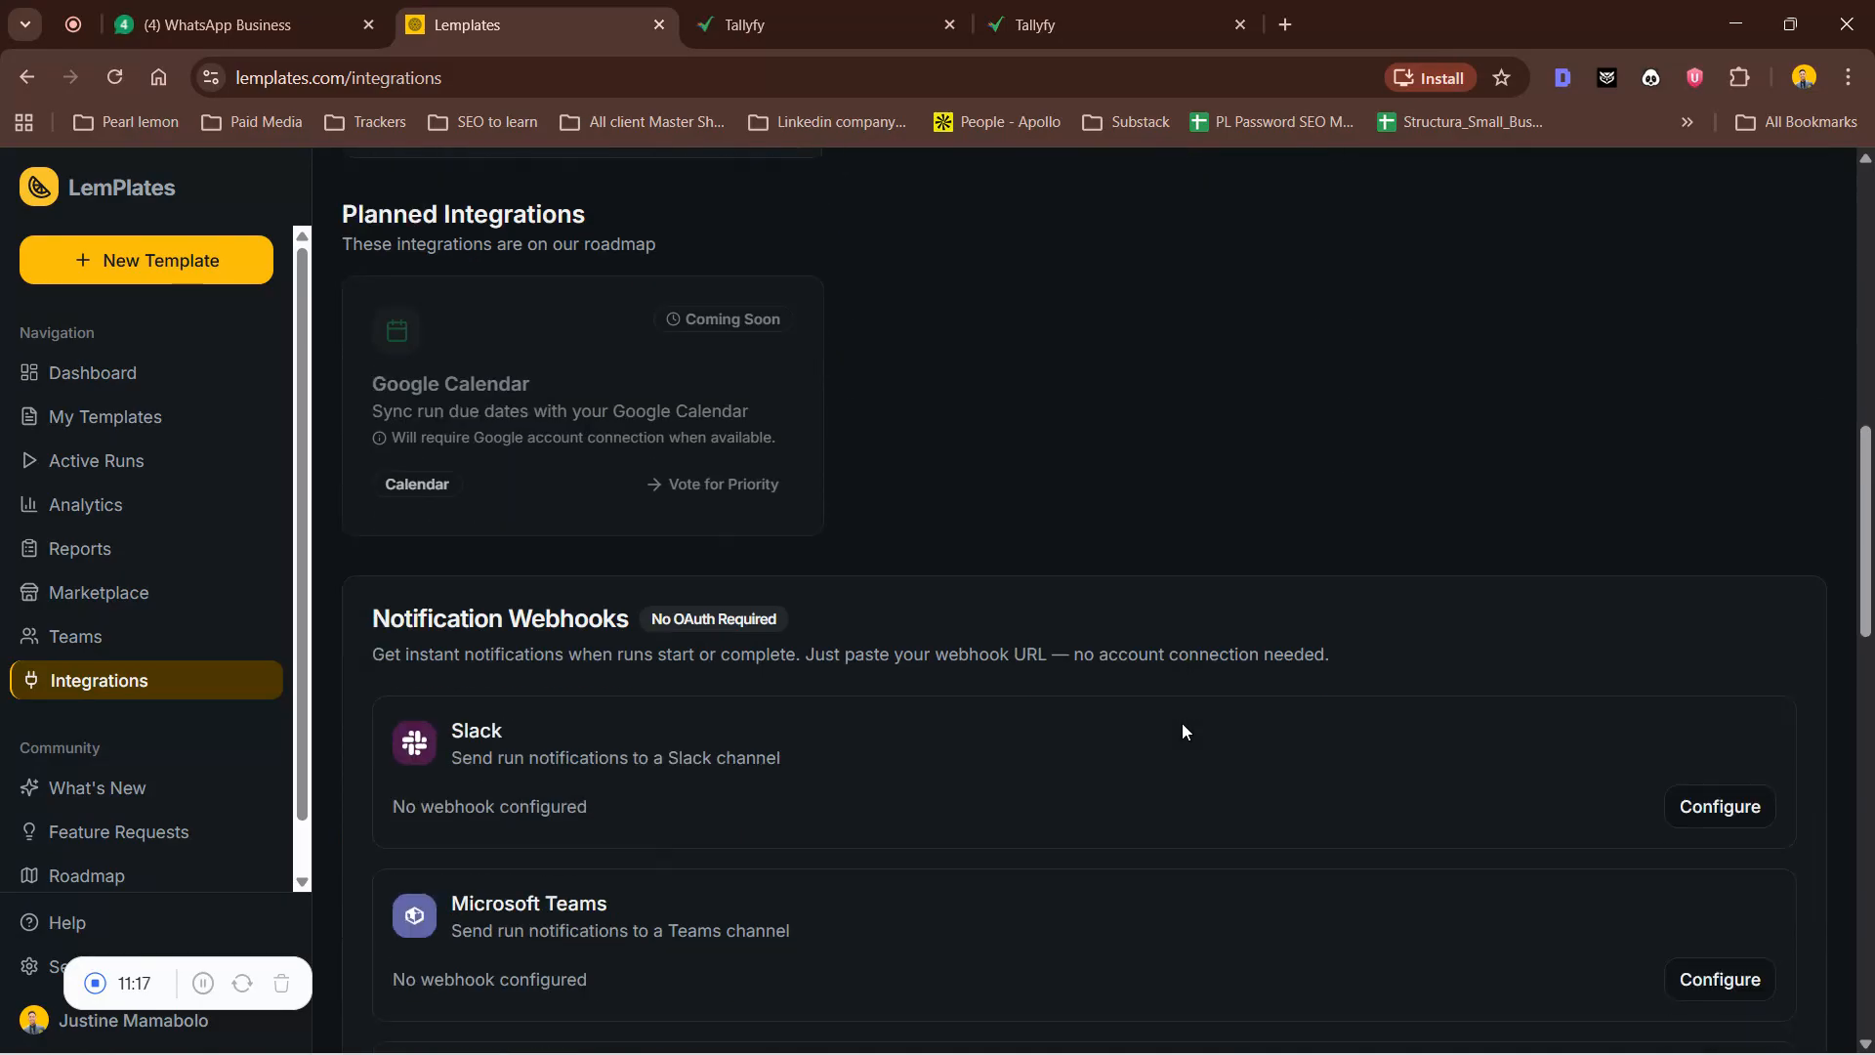
{"action": "scroll", "coordinate": [1156, 733], "scroll_direction": "down", "scroll_amount": 4}
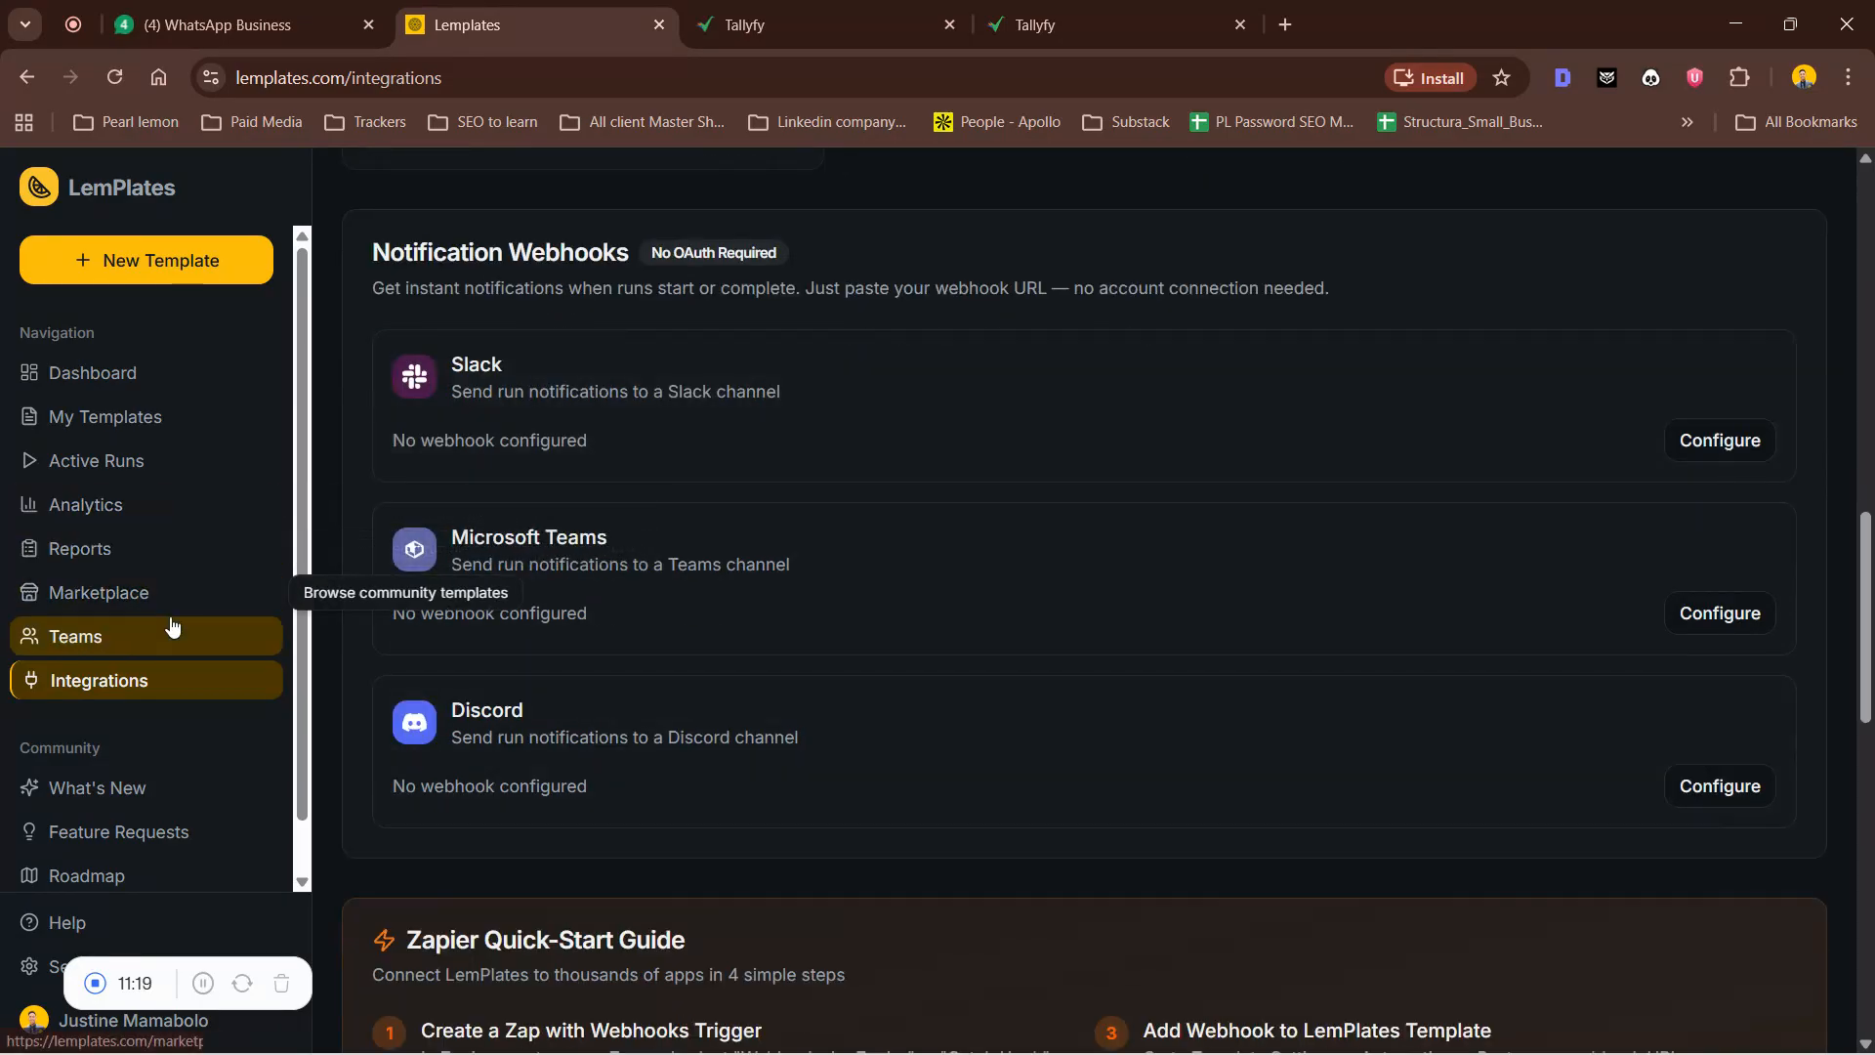
Open the marketing team and look over its members and shared templates
{"action": "left_click", "coordinate": [162, 639]}
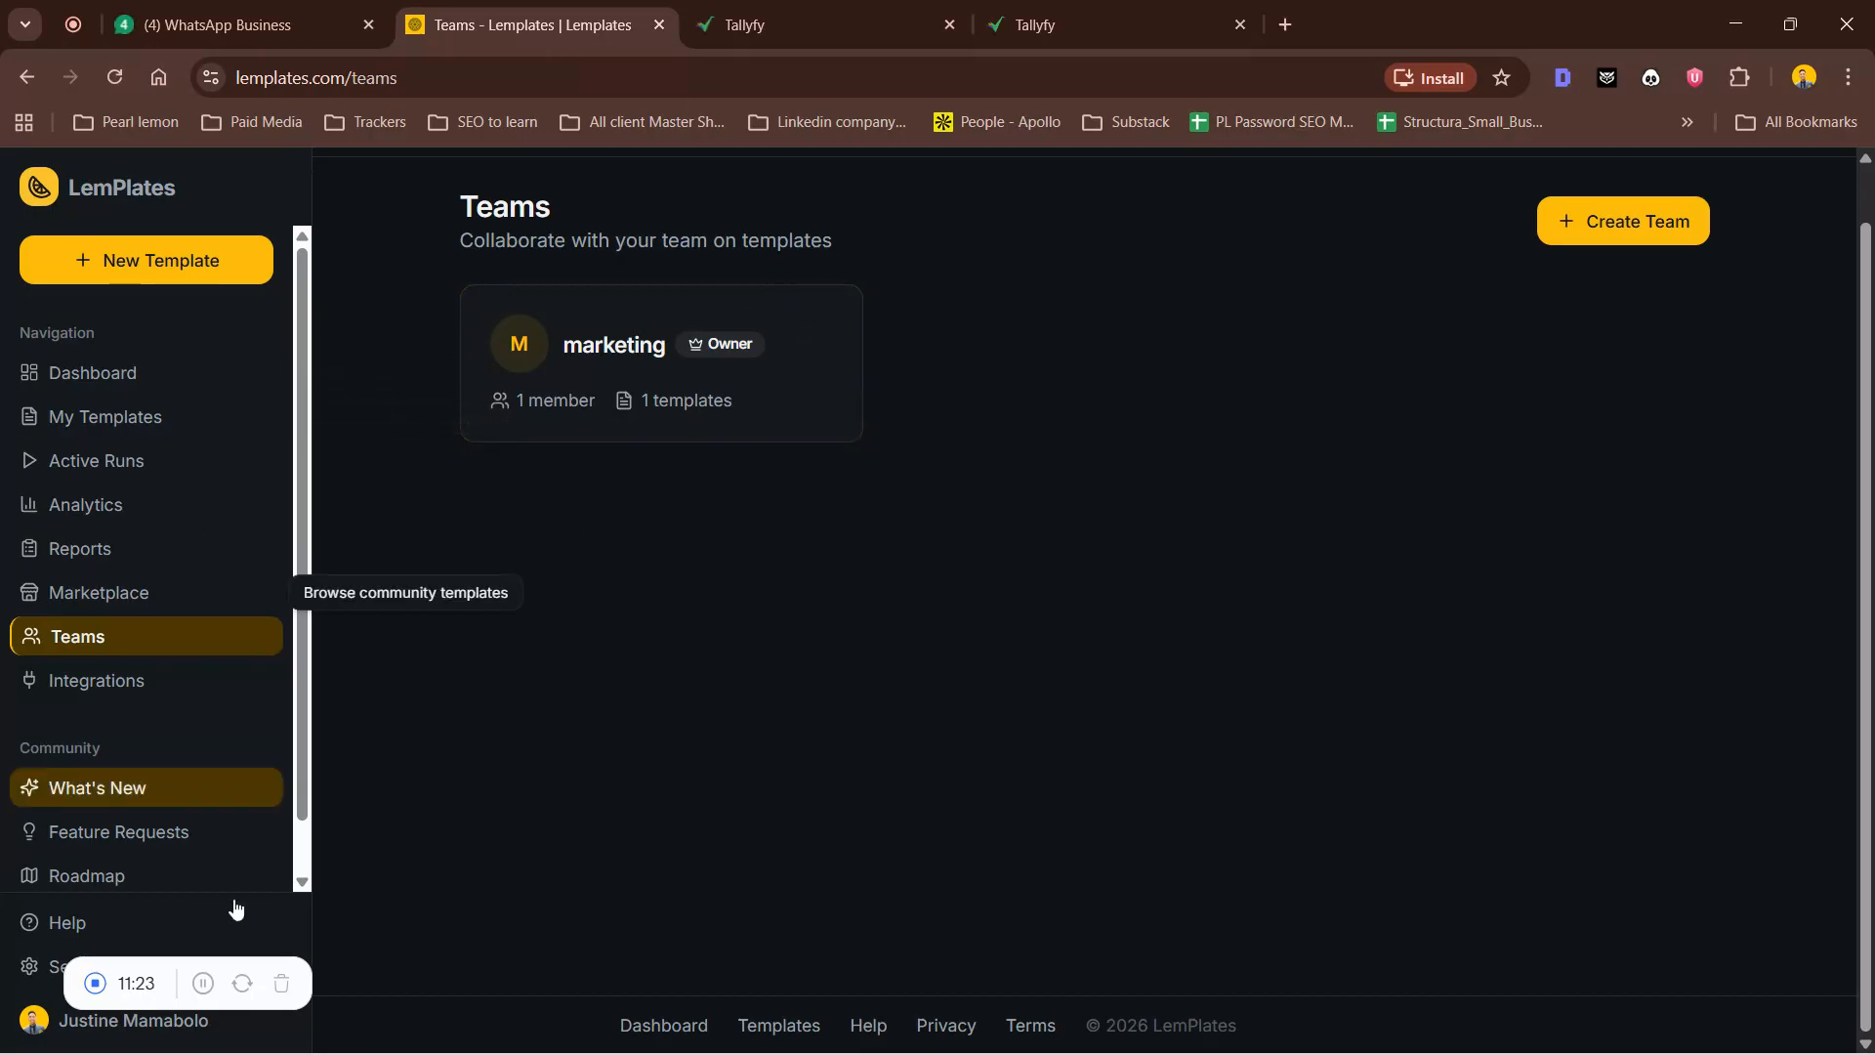
{"action": "left_click", "coordinate": [614, 362]}
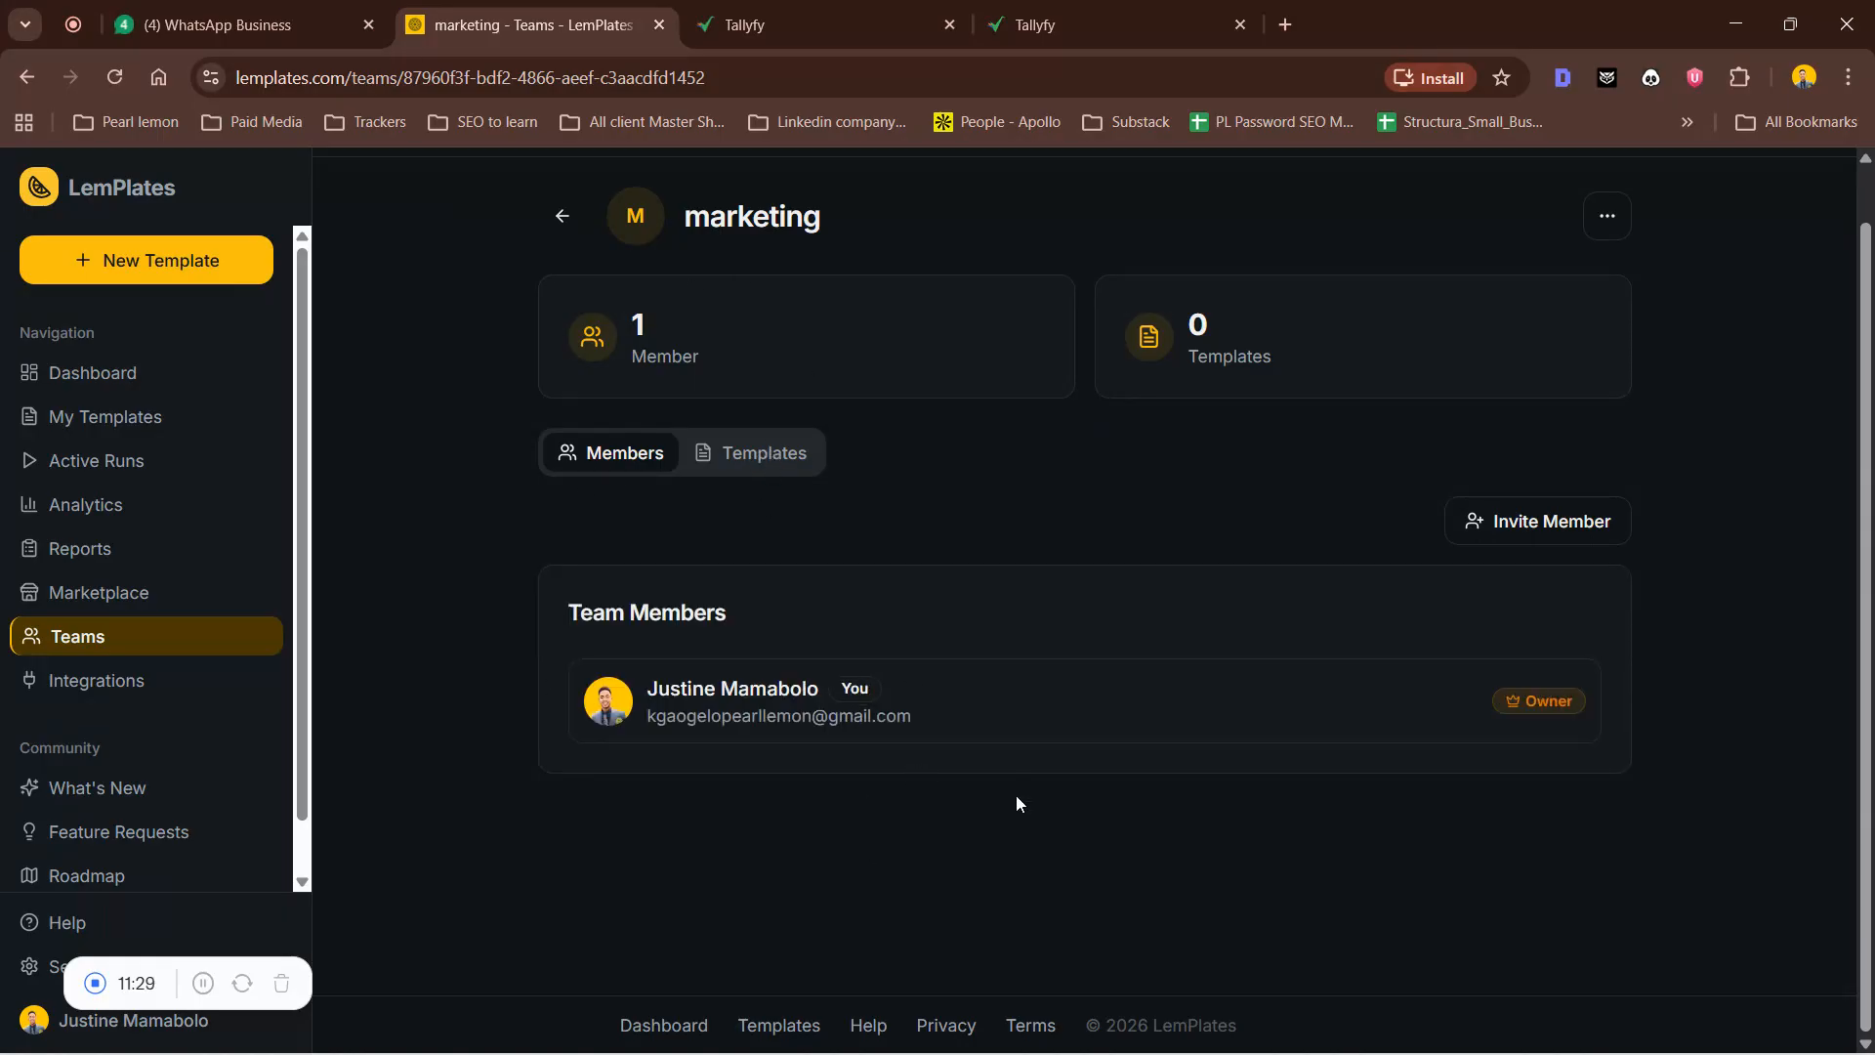
{"action": "left_click", "coordinate": [768, 464]}
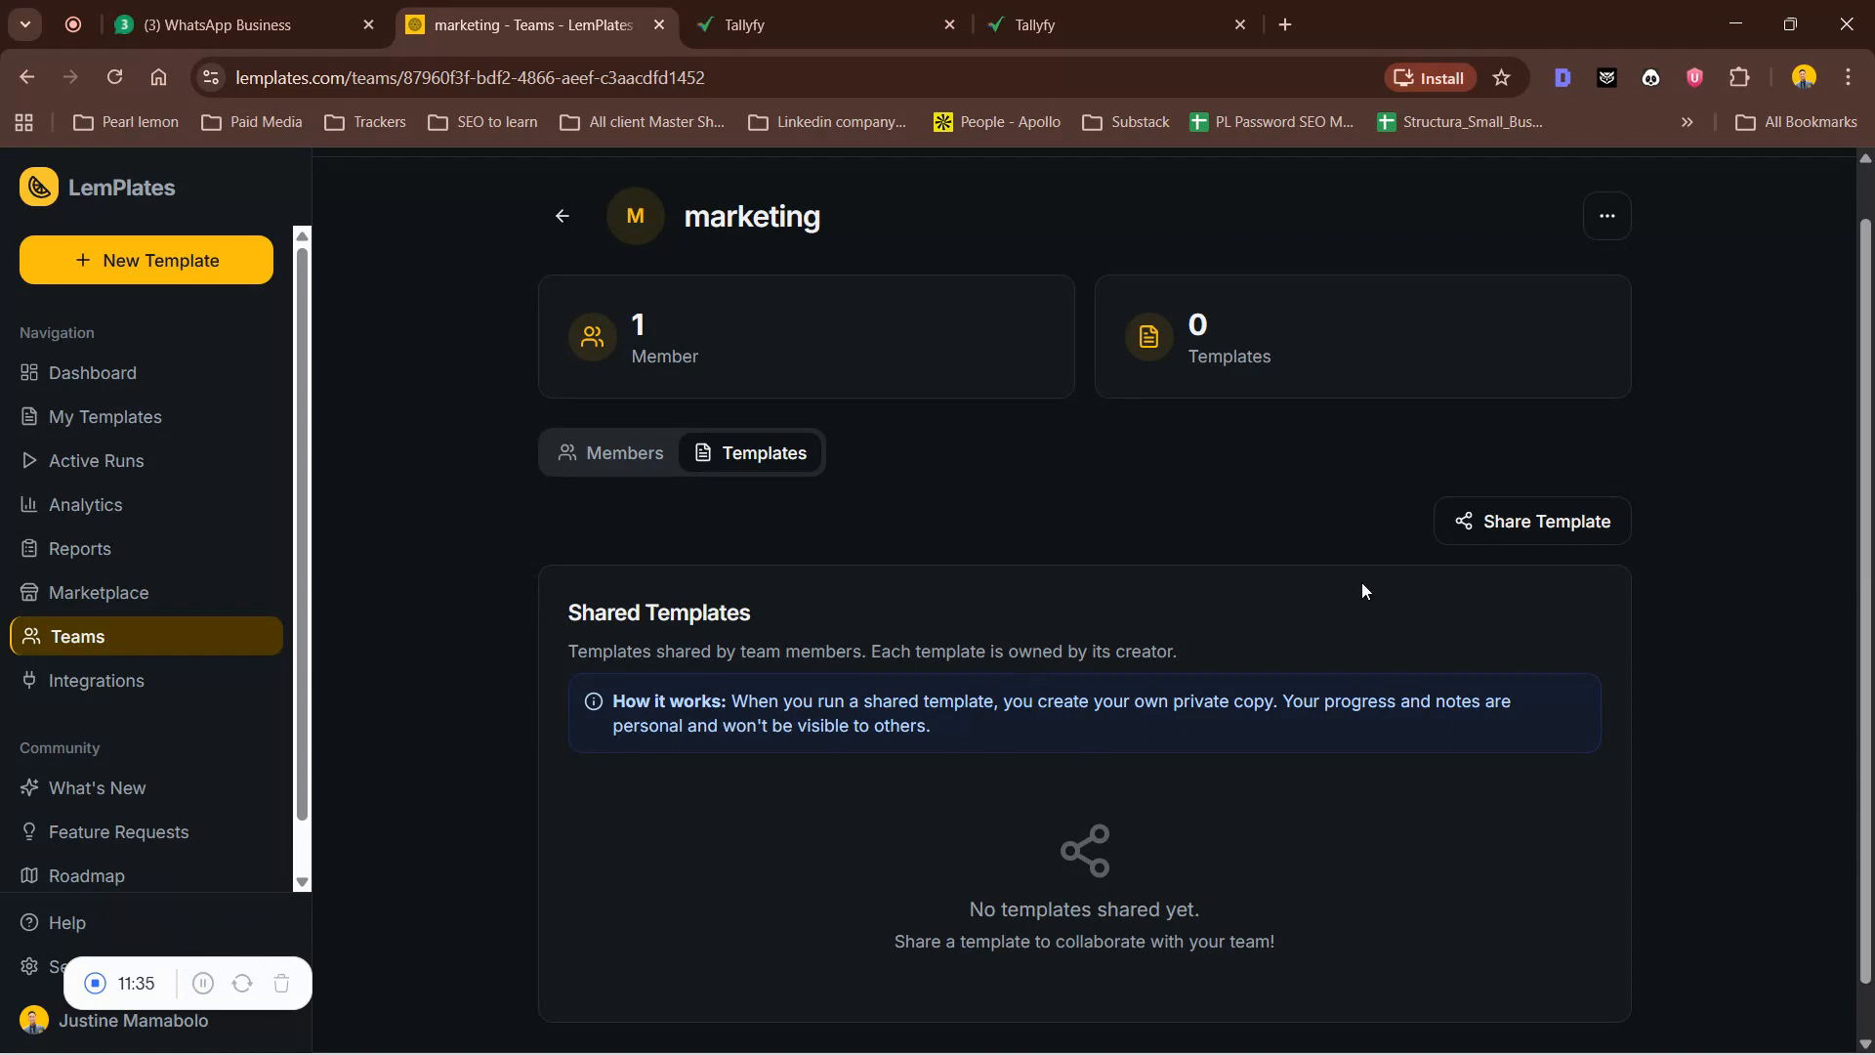
Try to share the Client Onboarding Checklist (Copy) with the marketing team, and check the personal templates list
{"action": "left_click", "coordinate": [1478, 518]}
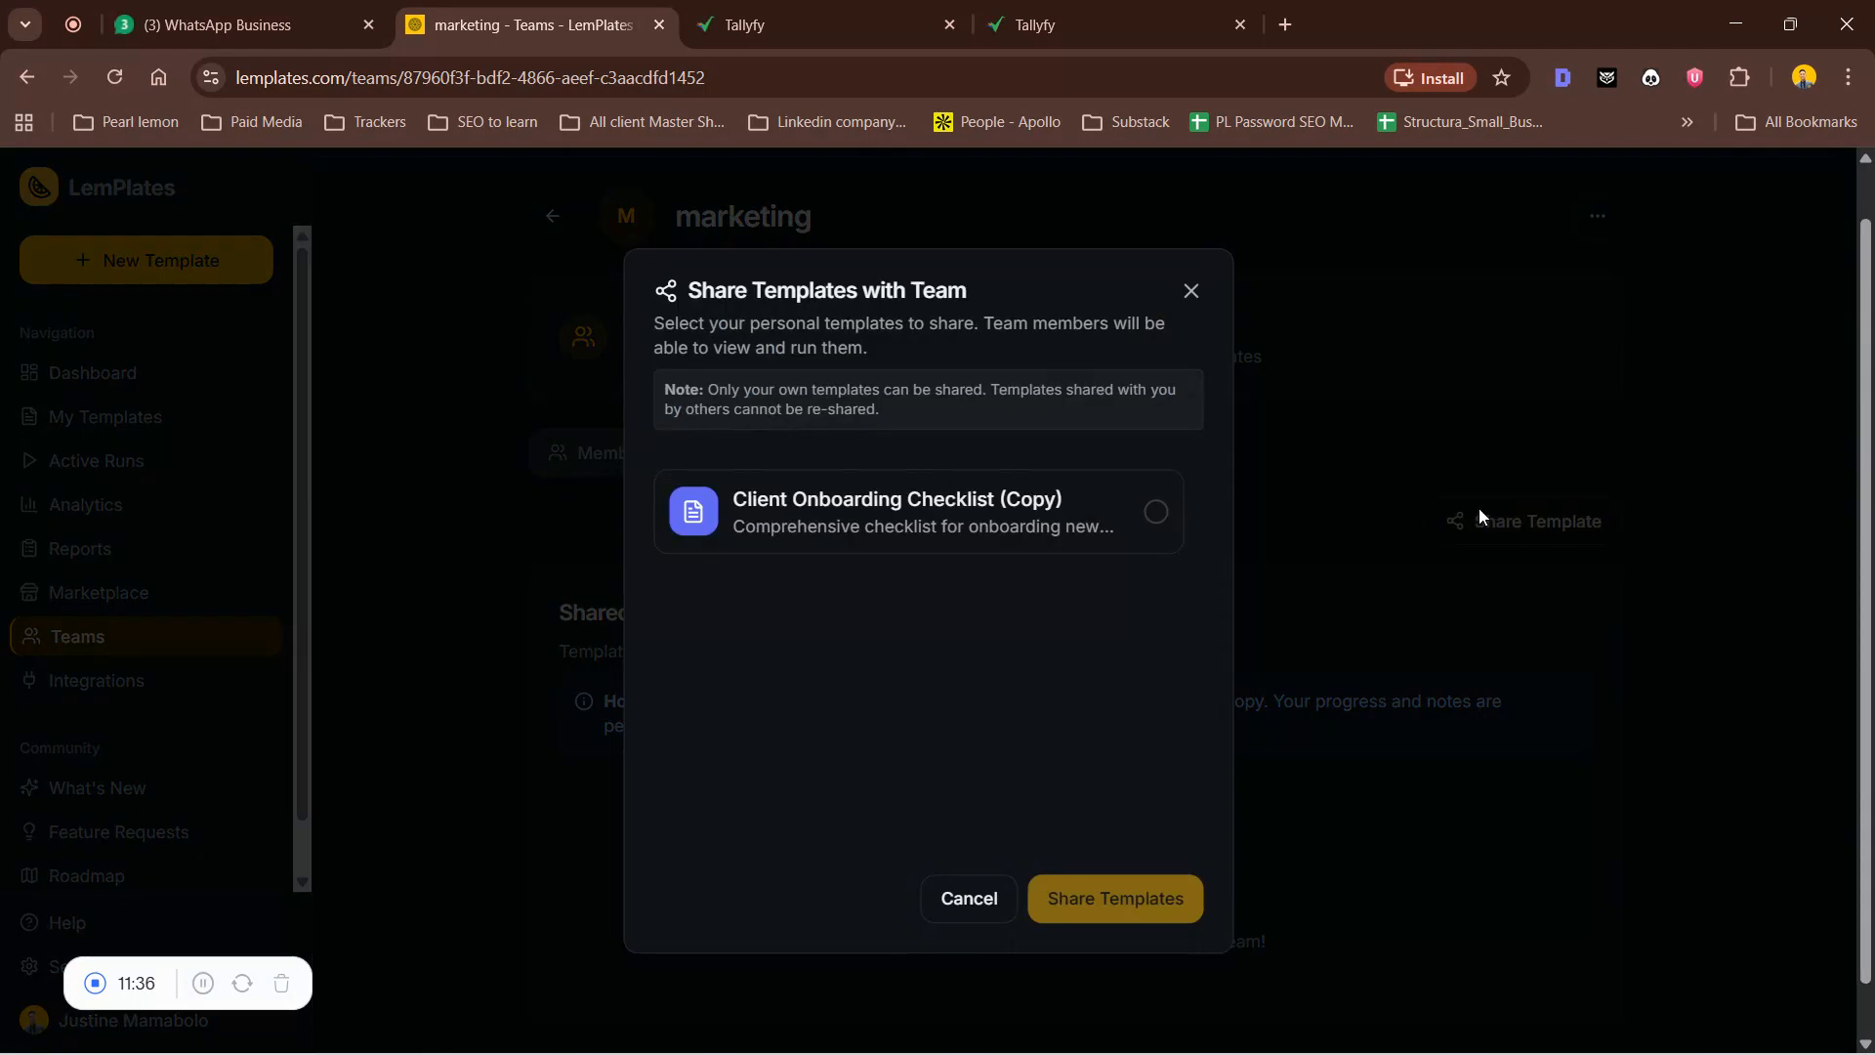
{"action": "left_click", "coordinate": [1038, 514]}
{"action": "left_click", "coordinate": [1185, 923]}
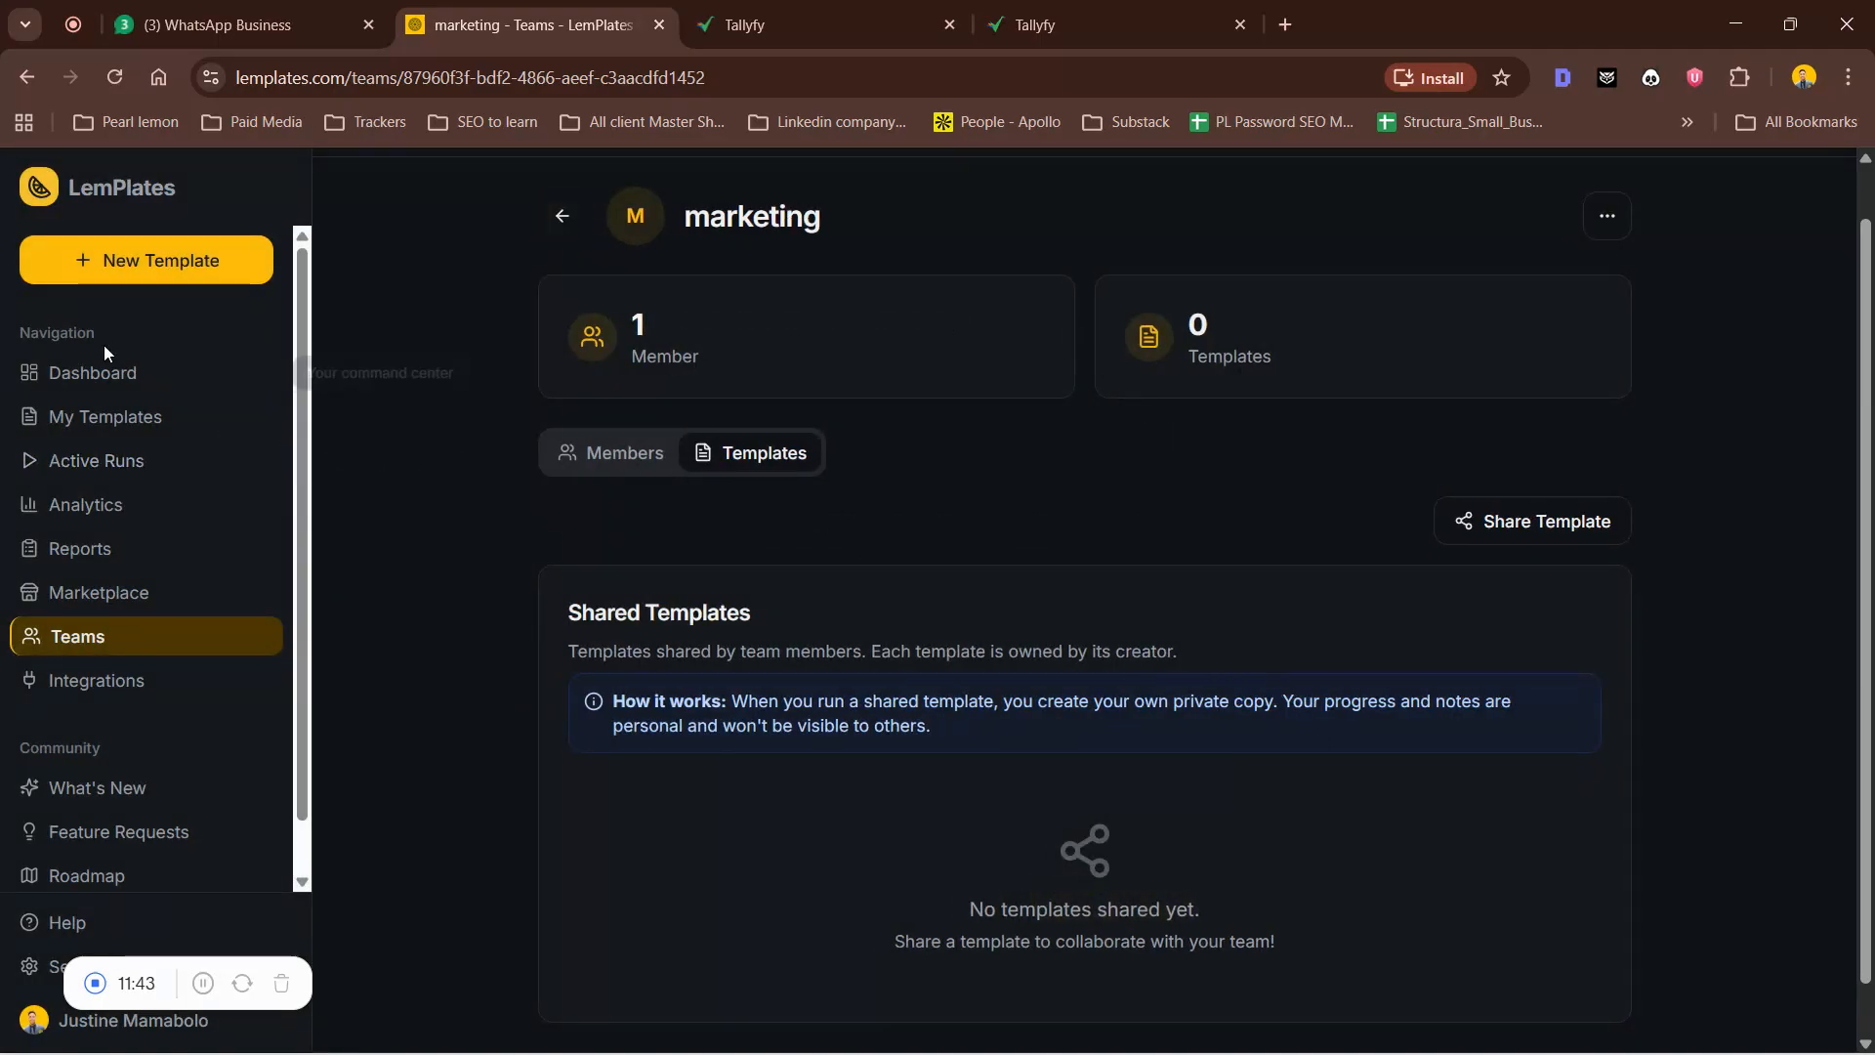
{"action": "left_click", "coordinate": [109, 420]}
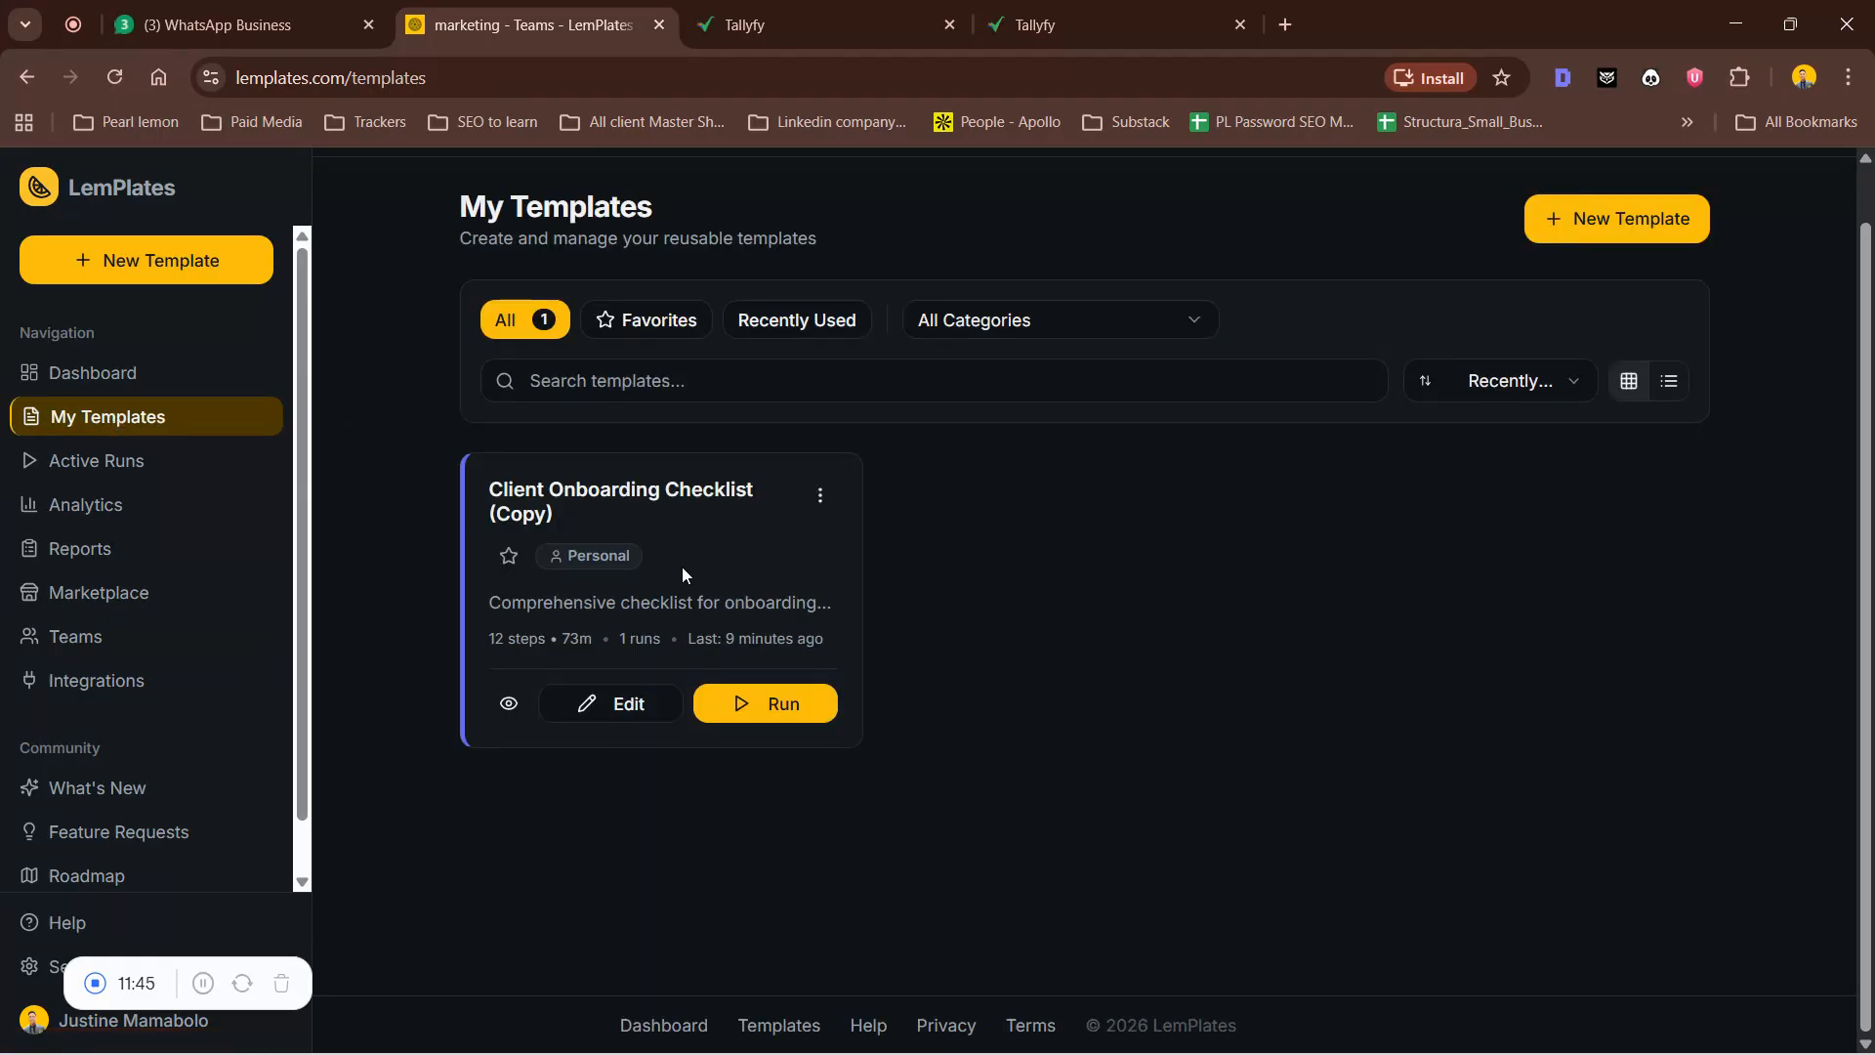
Reopen the marketing team's templates and share the Client Onboarding Checklist (Copy) template with the team
{"action": "left_click", "coordinate": [147, 632]}
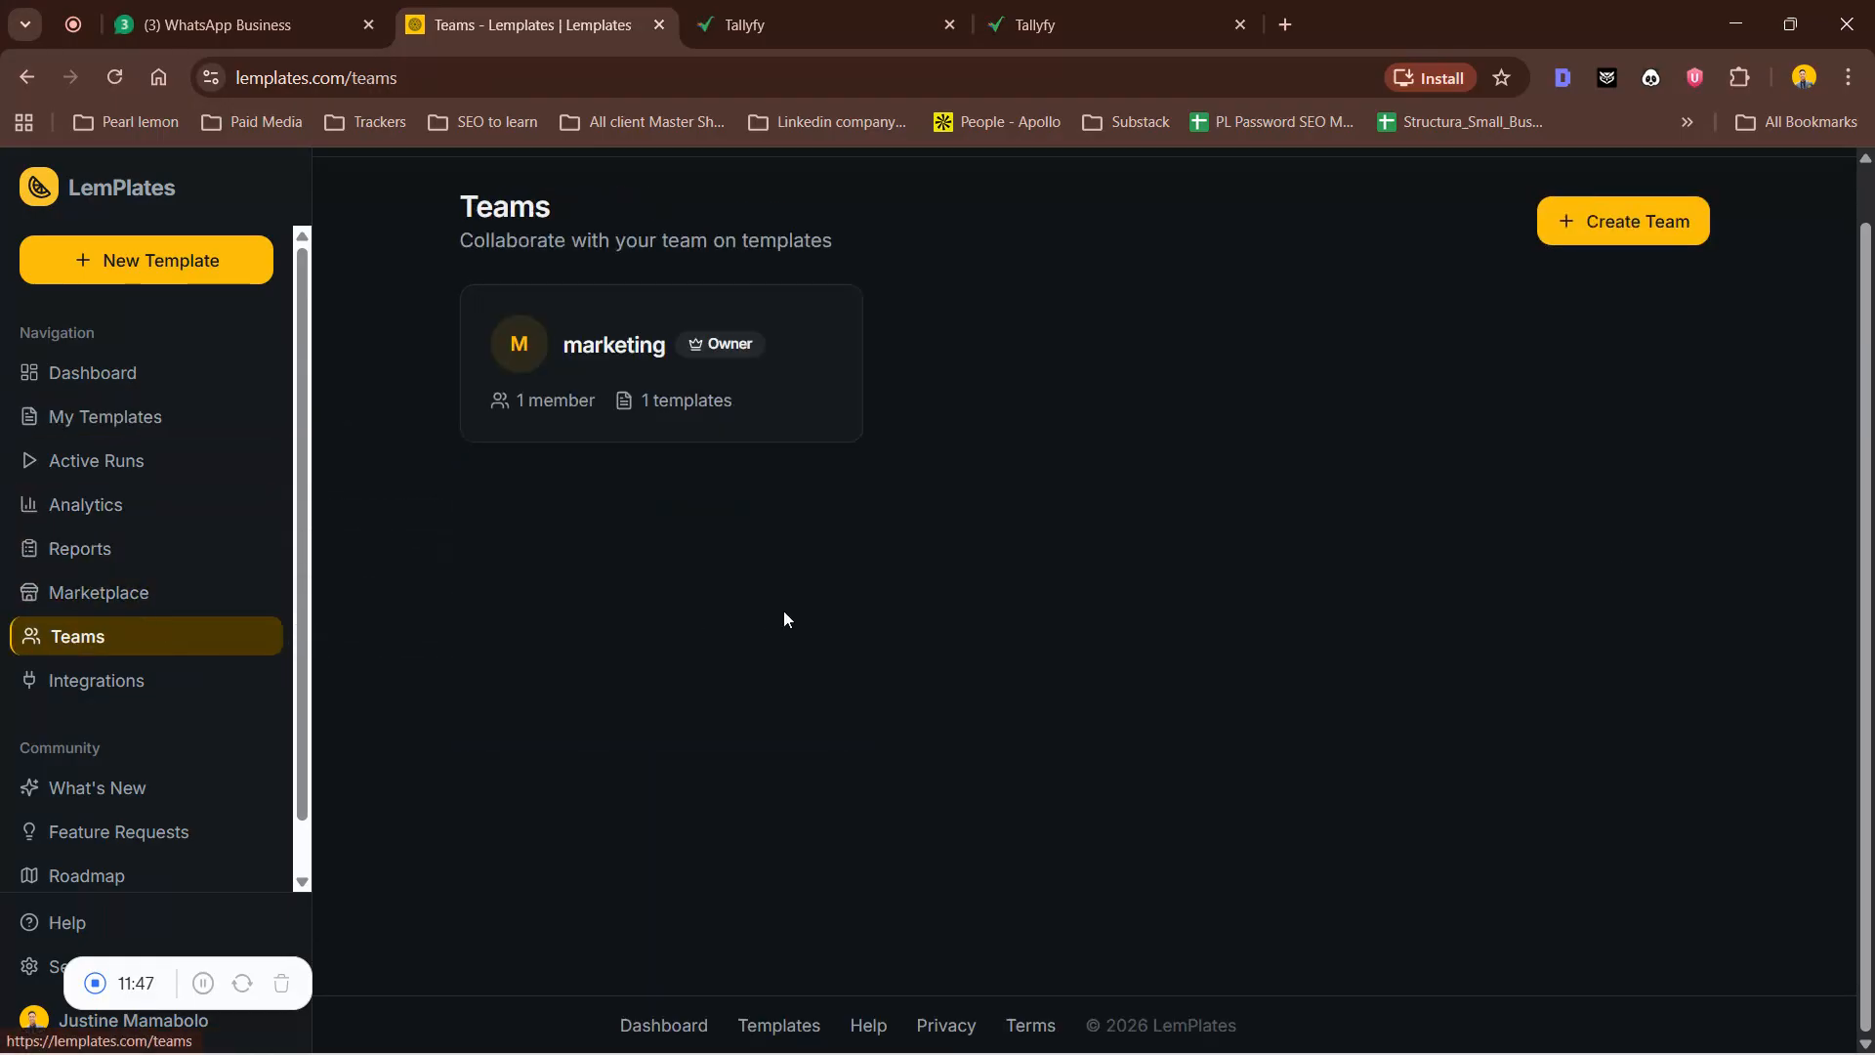
{"action": "left_click", "coordinate": [724, 383]}
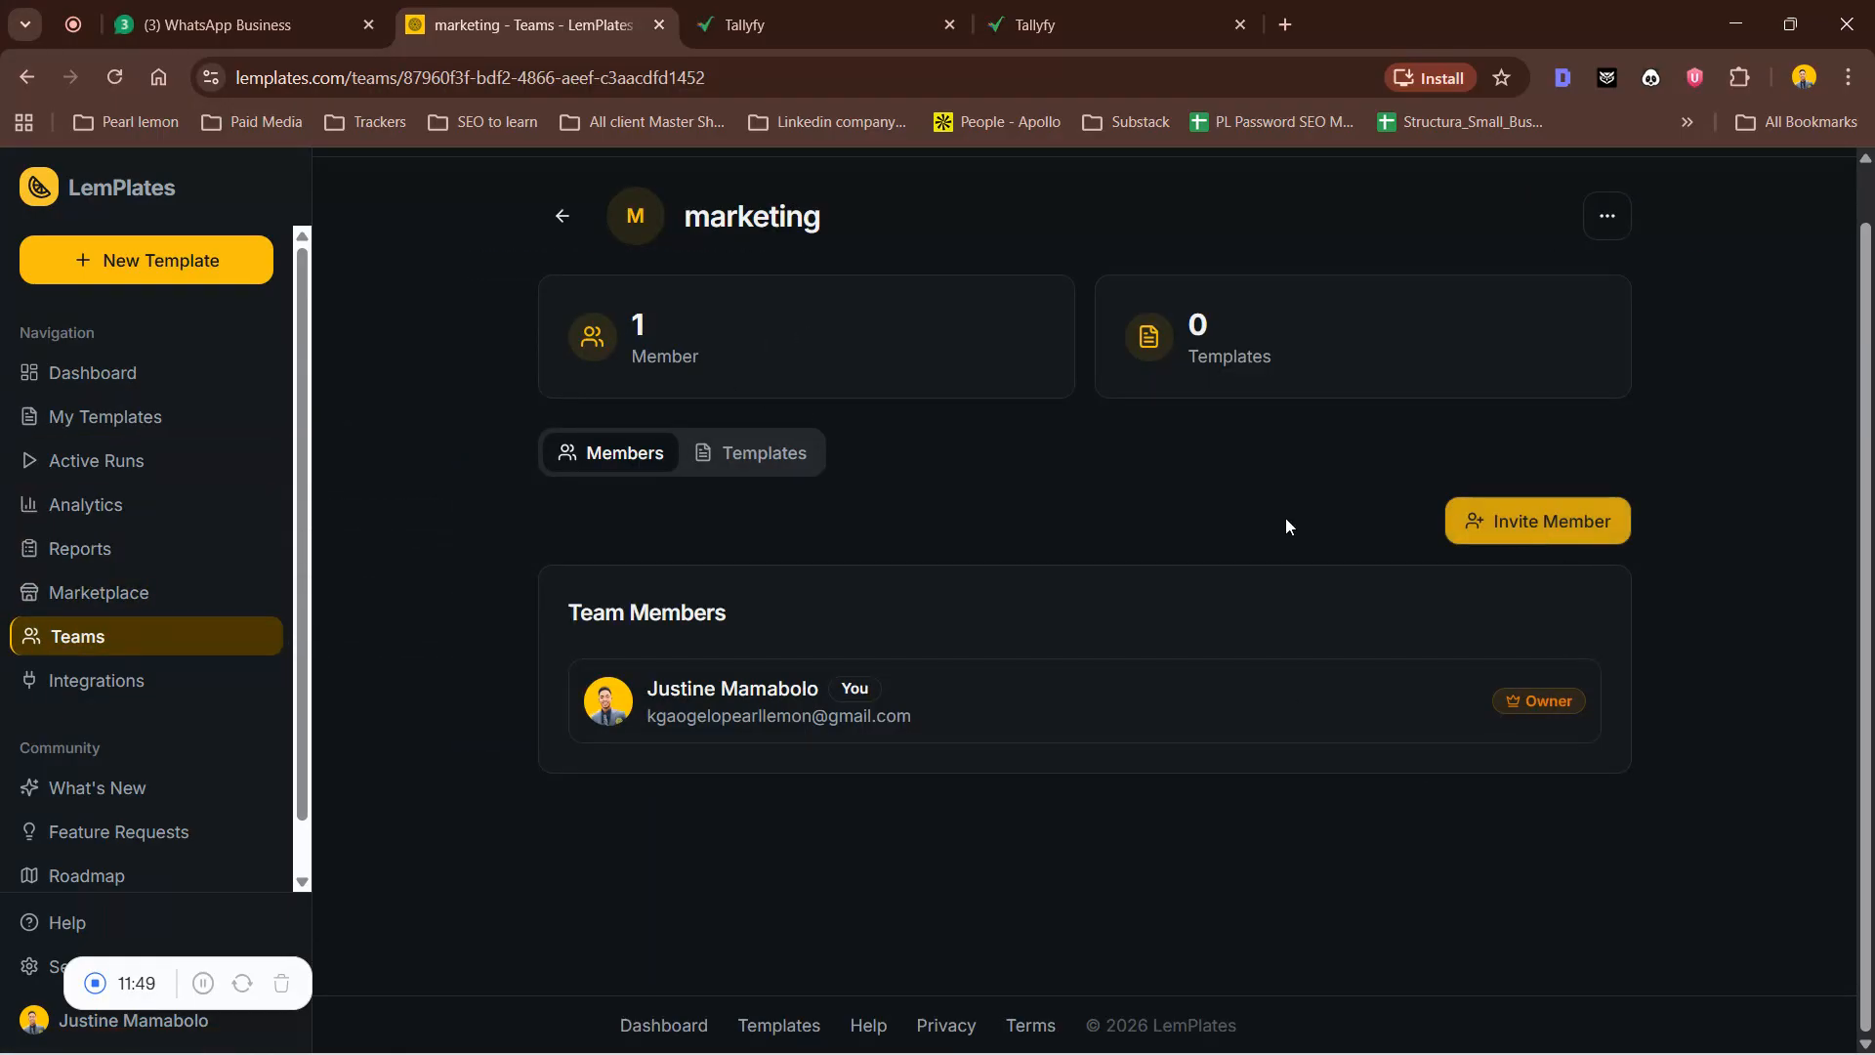
{"action": "left_click", "coordinate": [773, 455]}
{"action": "left_click", "coordinate": [1533, 527]}
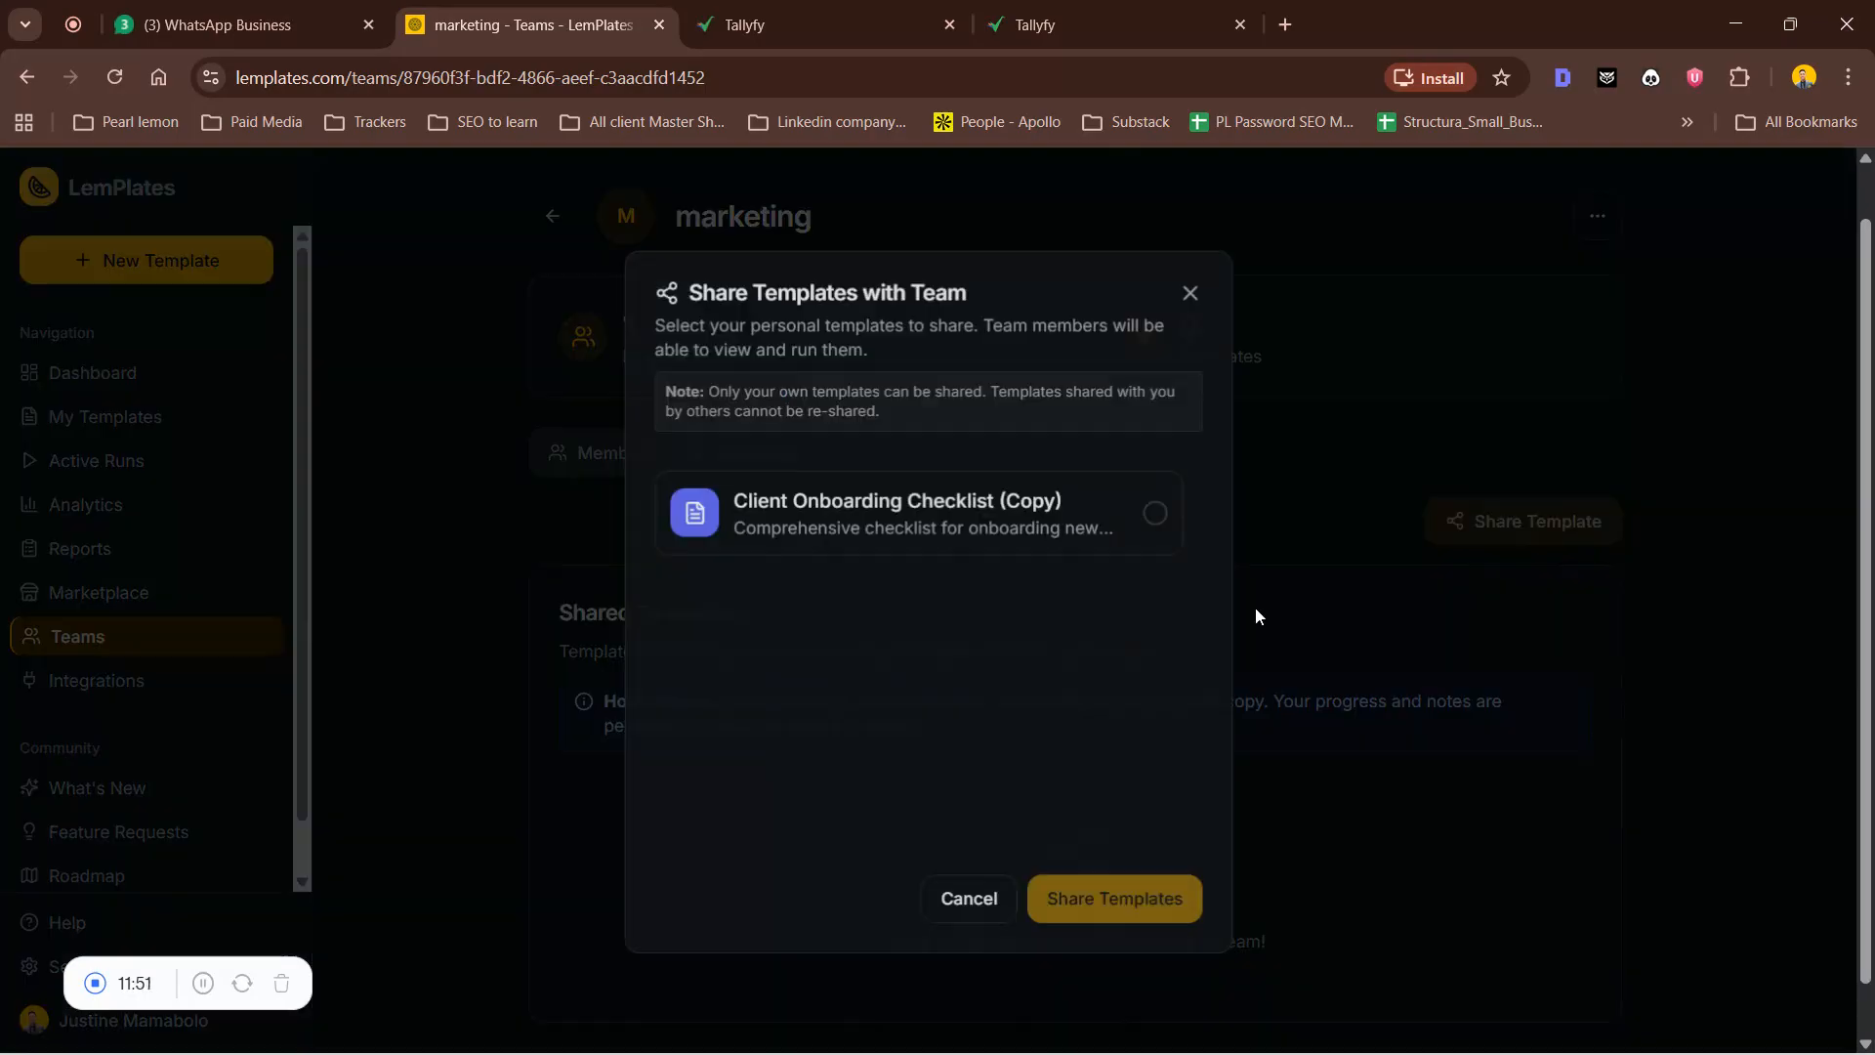
{"action": "left_click", "coordinate": [1056, 535]}
{"action": "left_click", "coordinate": [1130, 903]}
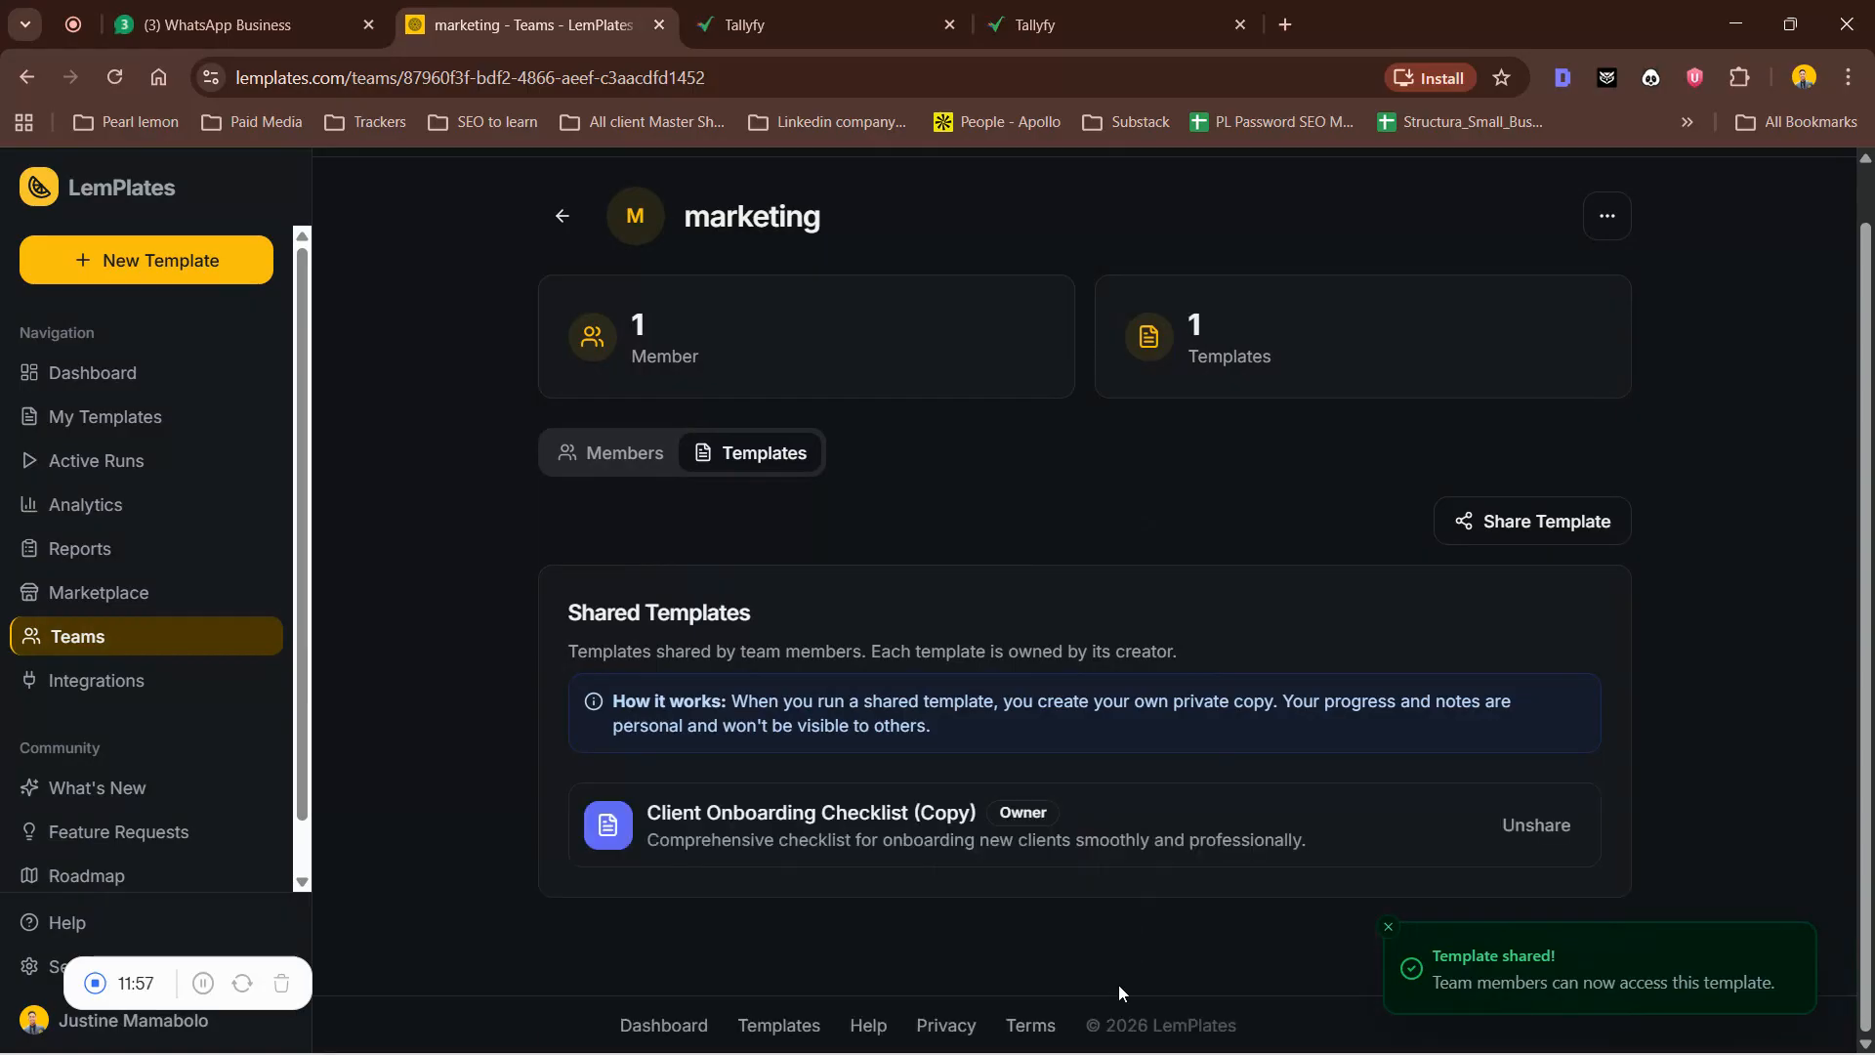
Return to the personal templates in LemPlates, and switch to Tallyfy to view its dashboard and template list
{"action": "left_click", "coordinate": [99, 410]}
{"action": "left_click", "coordinate": [771, 21]}
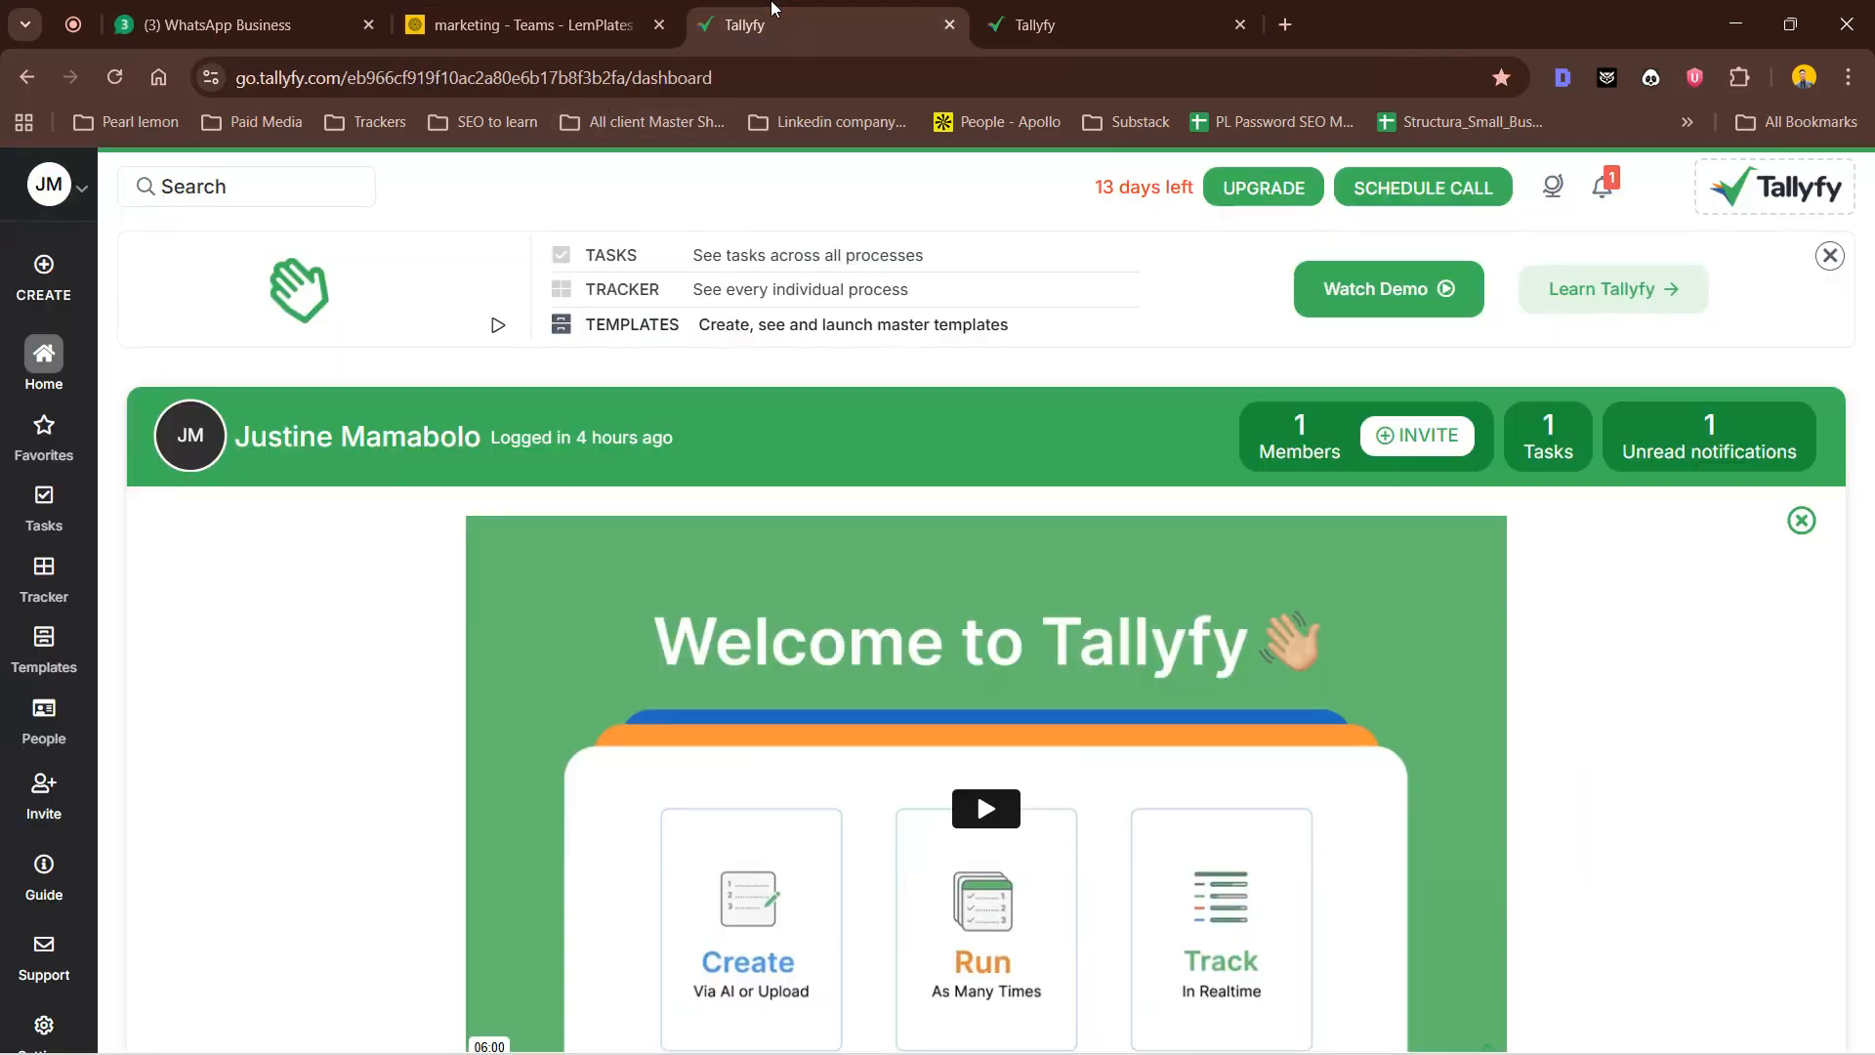
{"action": "left_click", "coordinate": [1043, 22]}
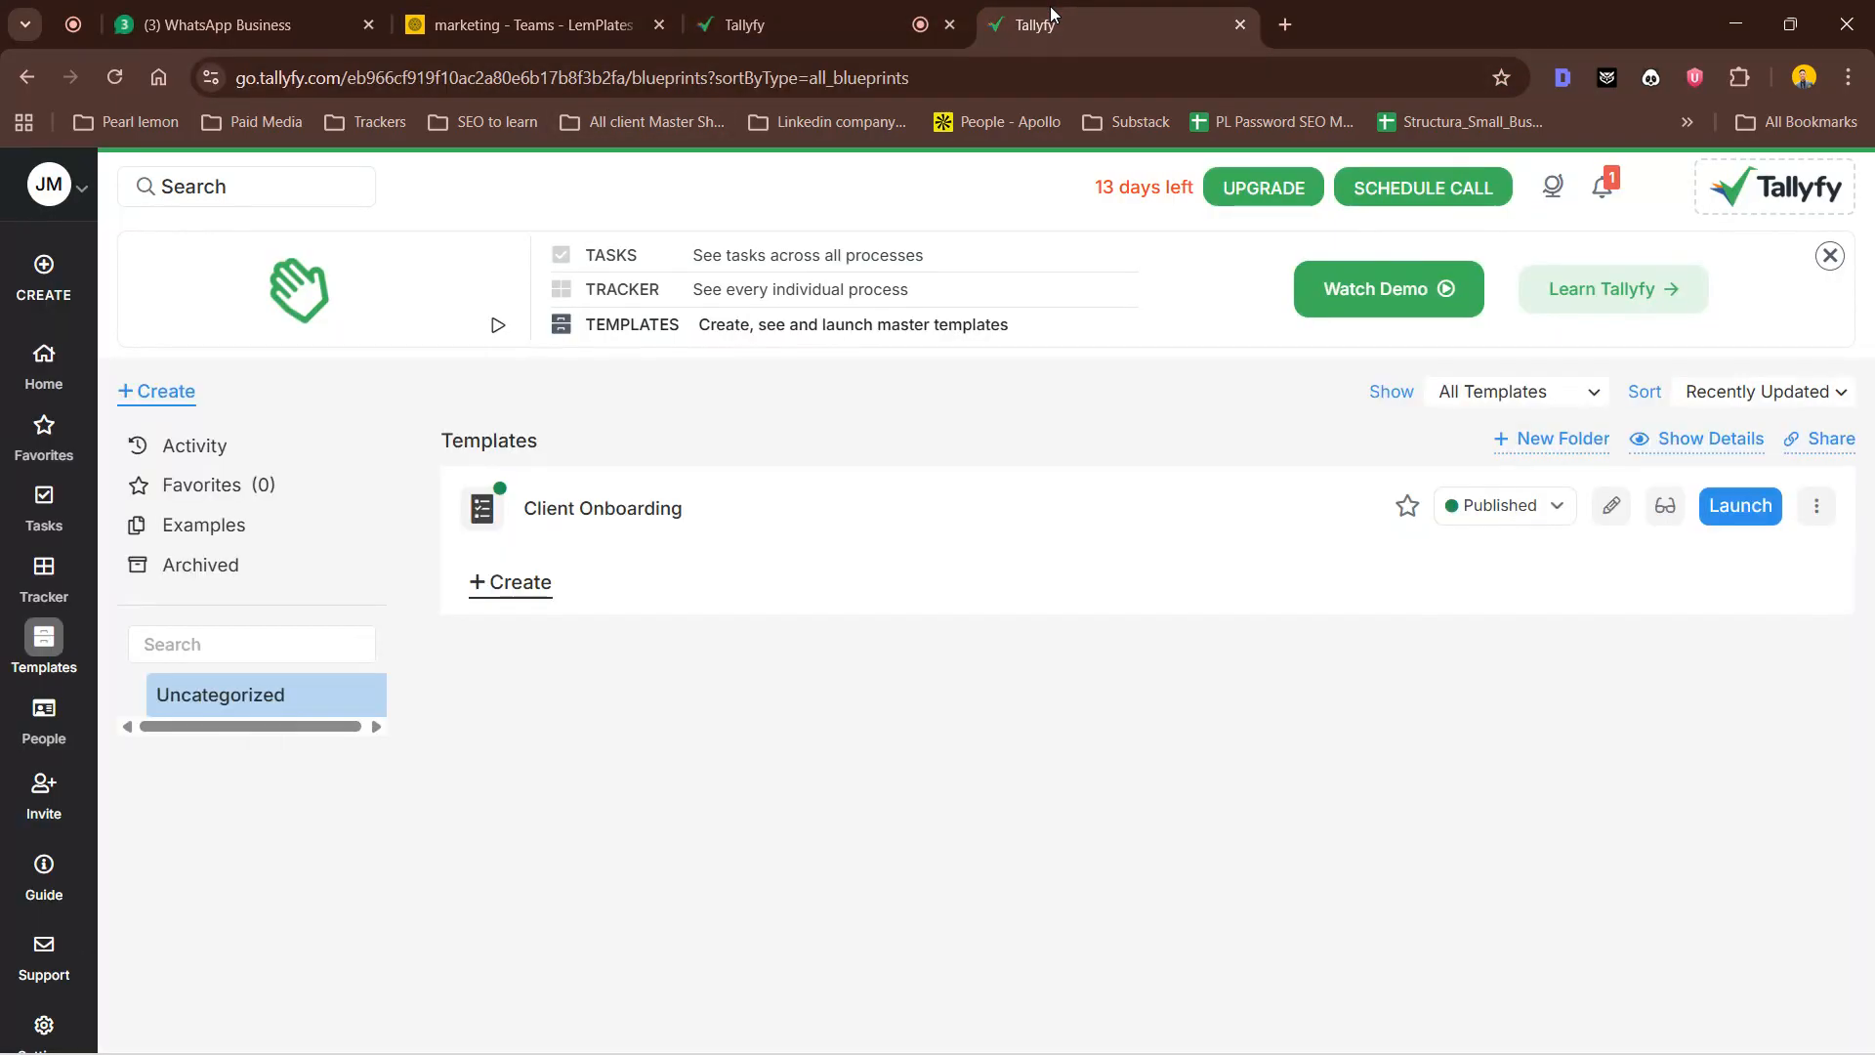